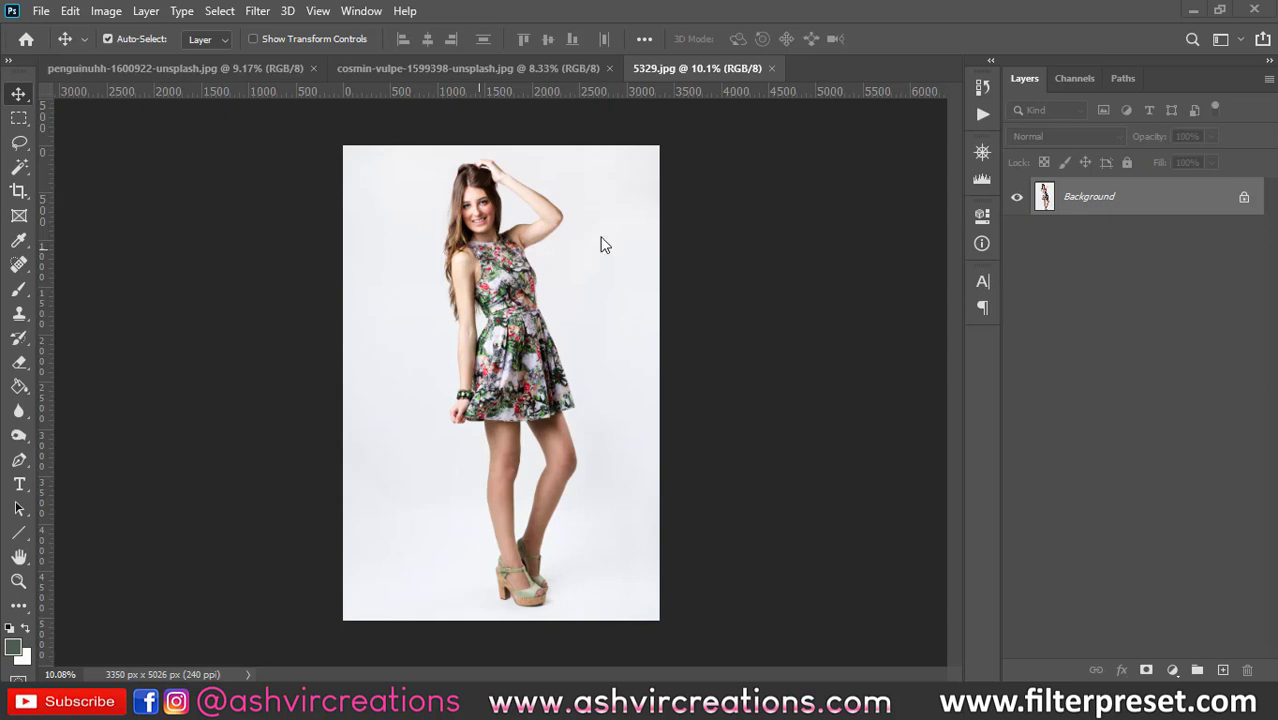
Select the plain white backdrop around the woman with the Magic Wand at a tolerance of 32.
scroll(554, 284, up, 1)
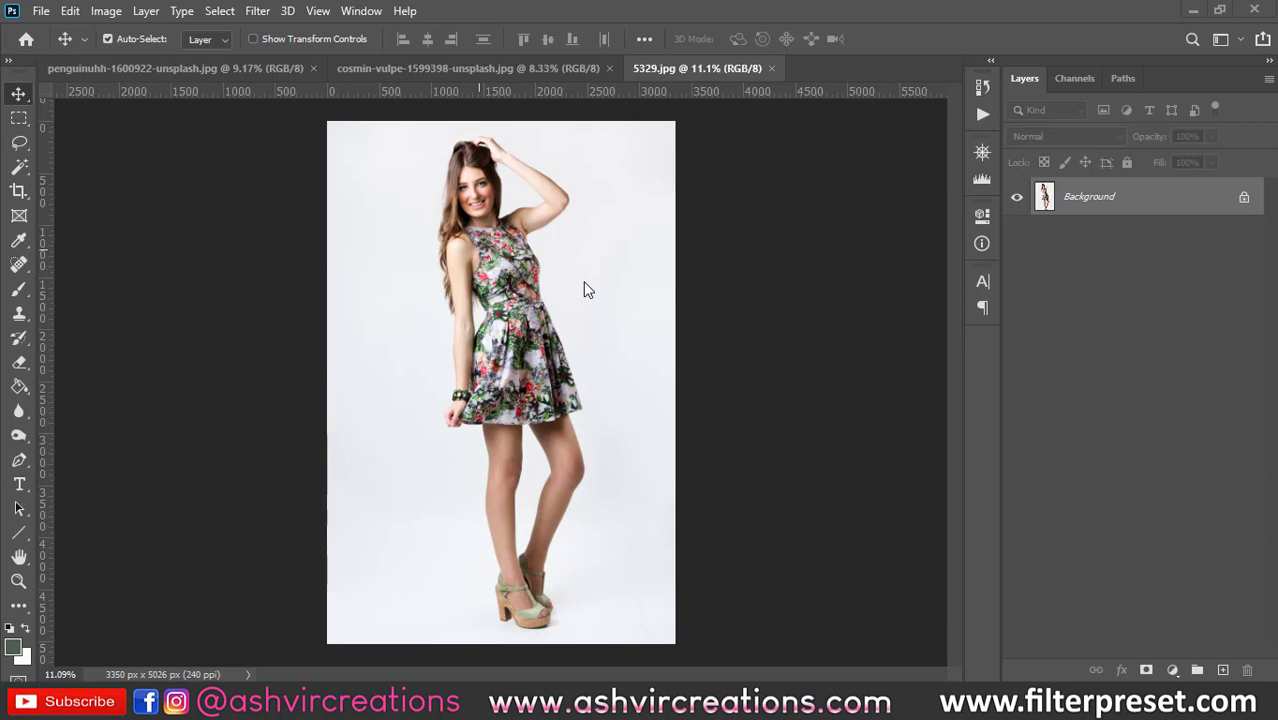
click(20, 168)
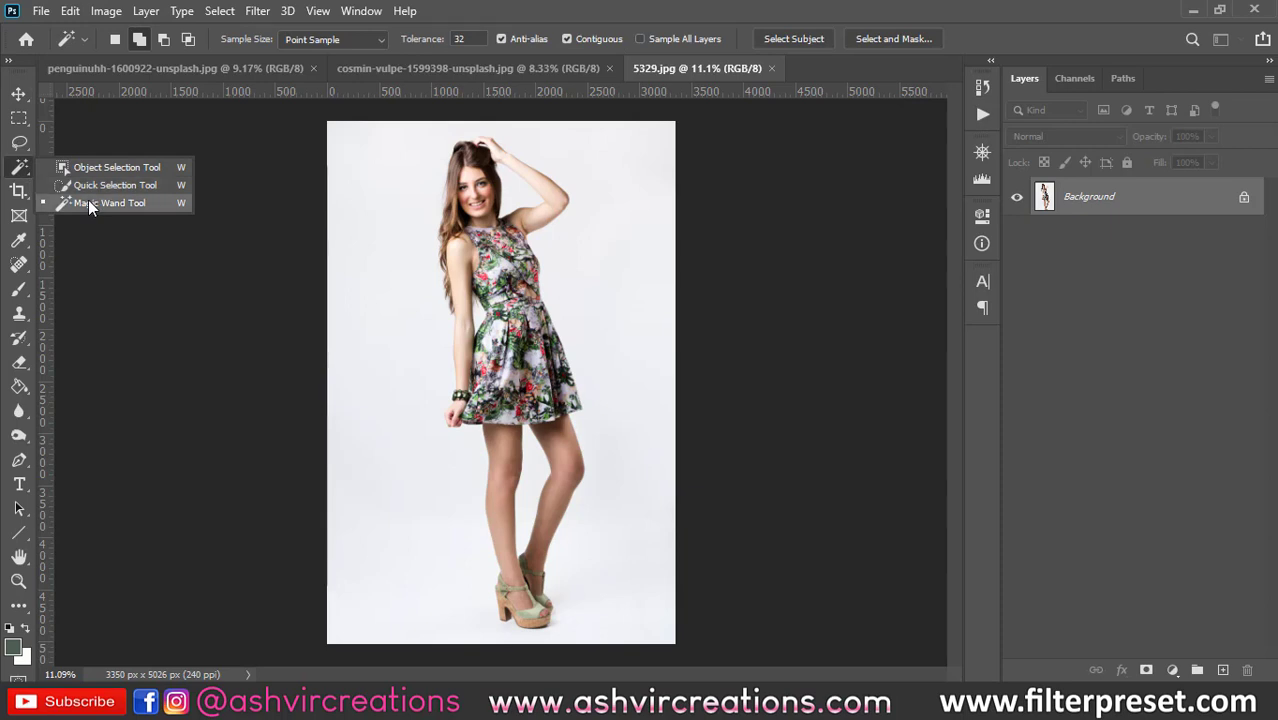
click(117, 209)
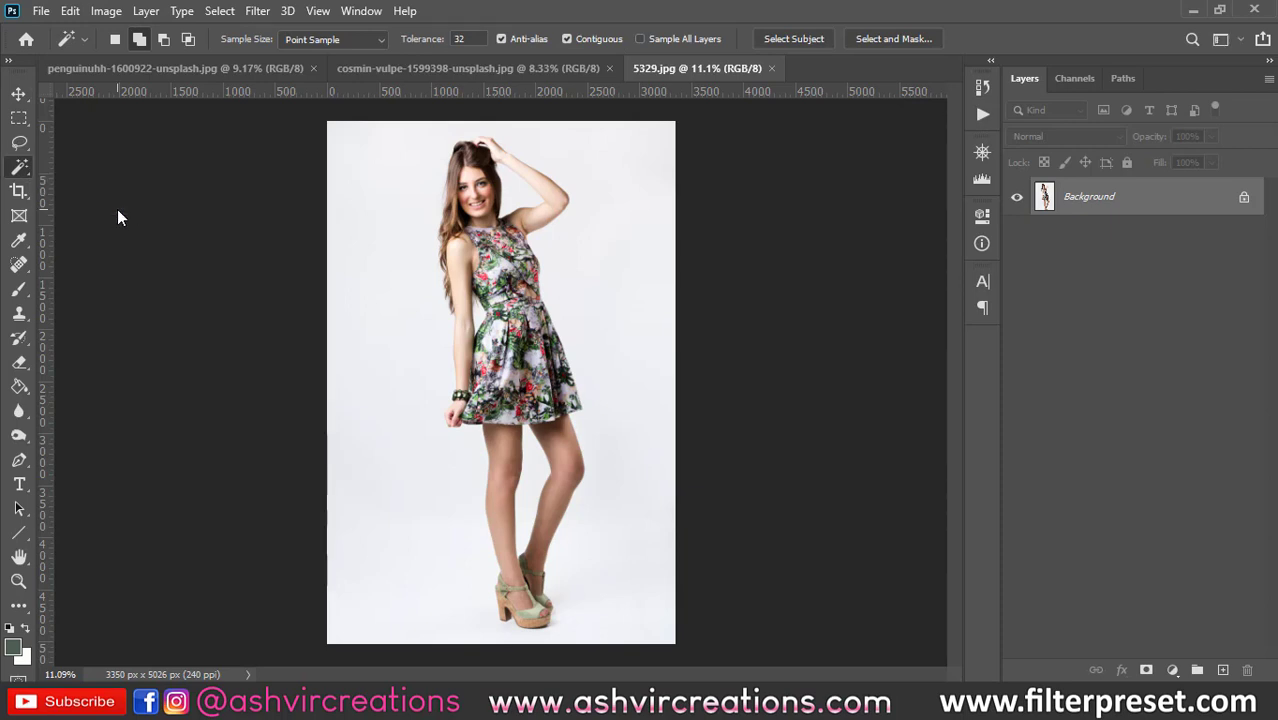
click(391, 247)
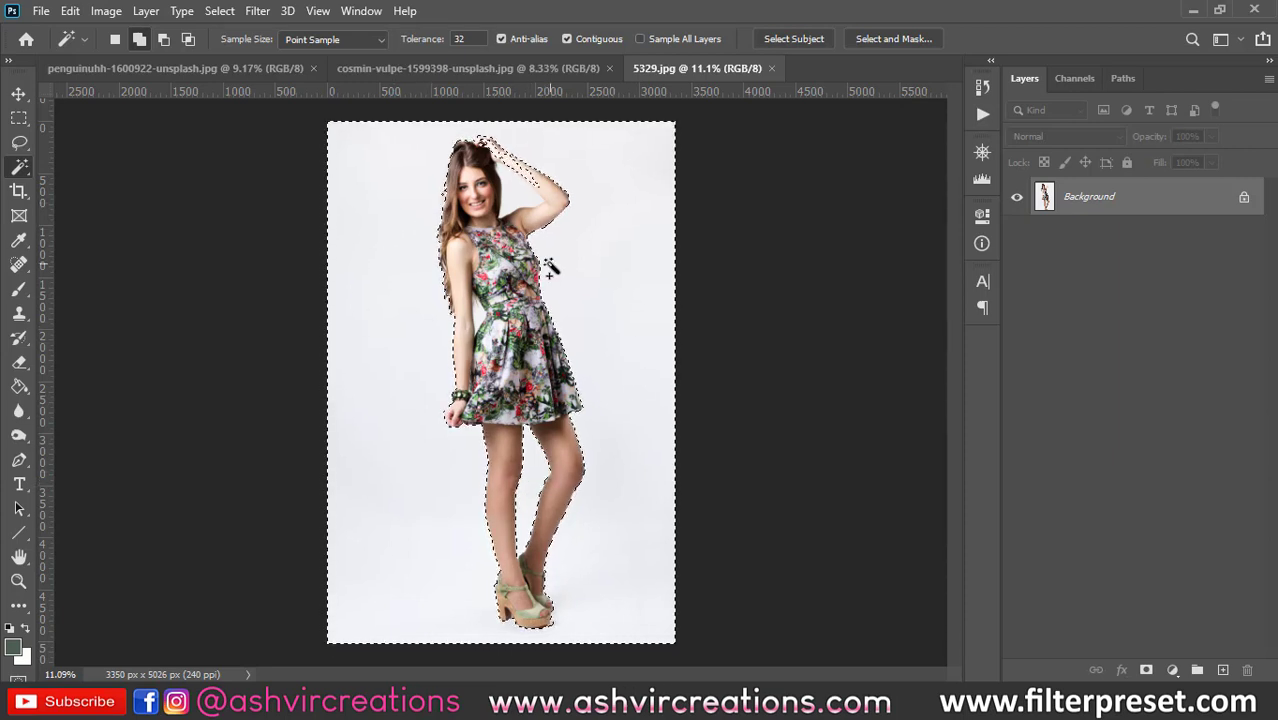
Try to subtract the wrongly included raised forearm from the backdrop selection, and clear the whole selection.
scroll(549, 268, up, 1)
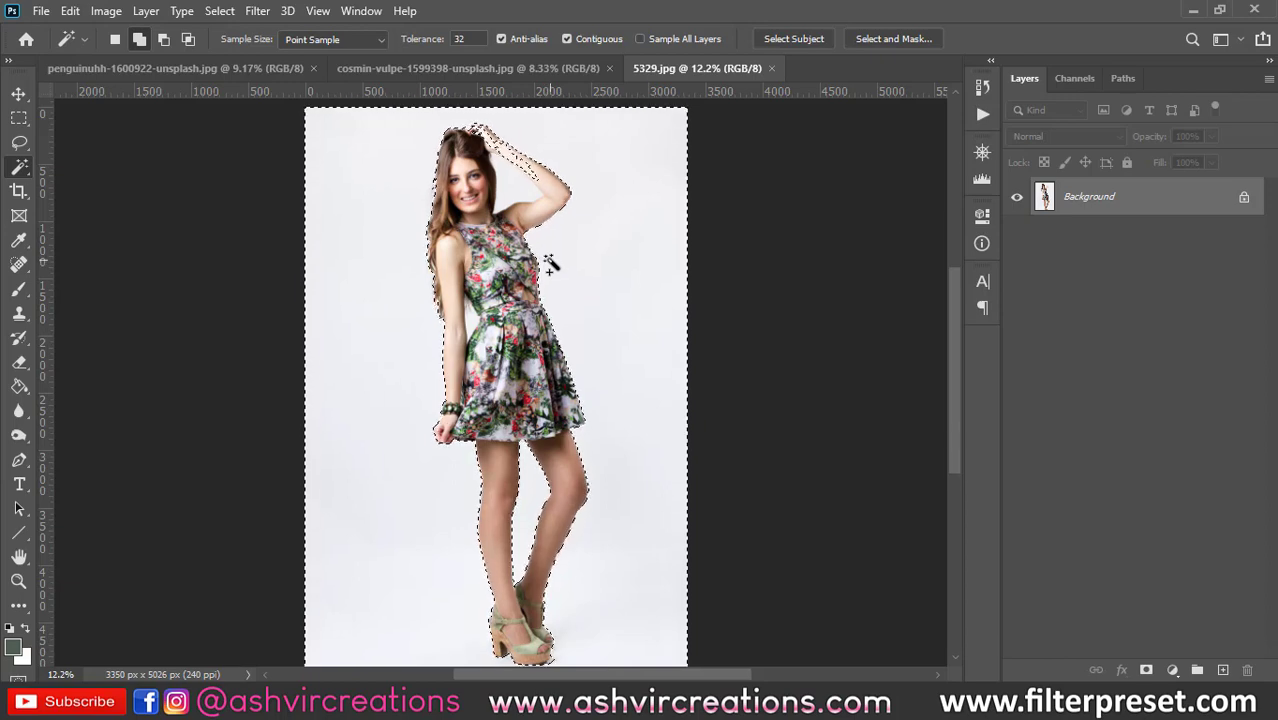
scroll(549, 262, up, 5)
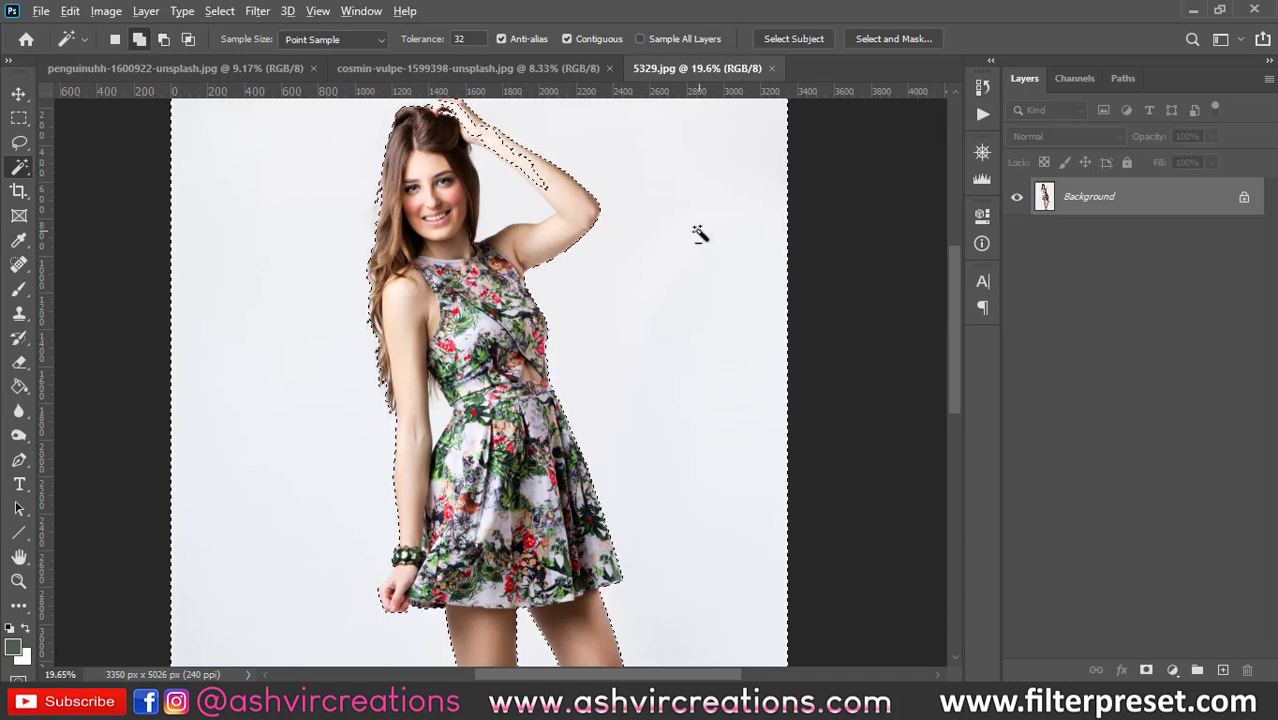
key(alt)
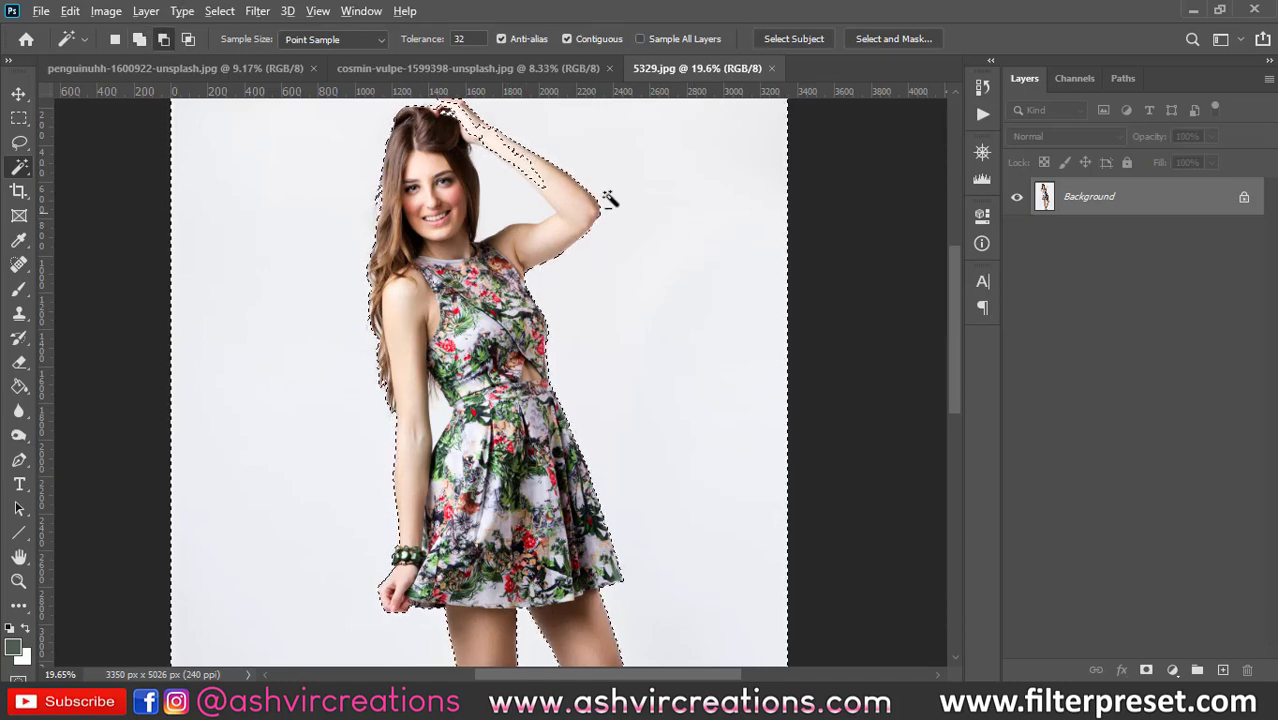
alt+click(500, 152)
scroll(500, 152, down, 2)
scroll(502, 152, up, 3)
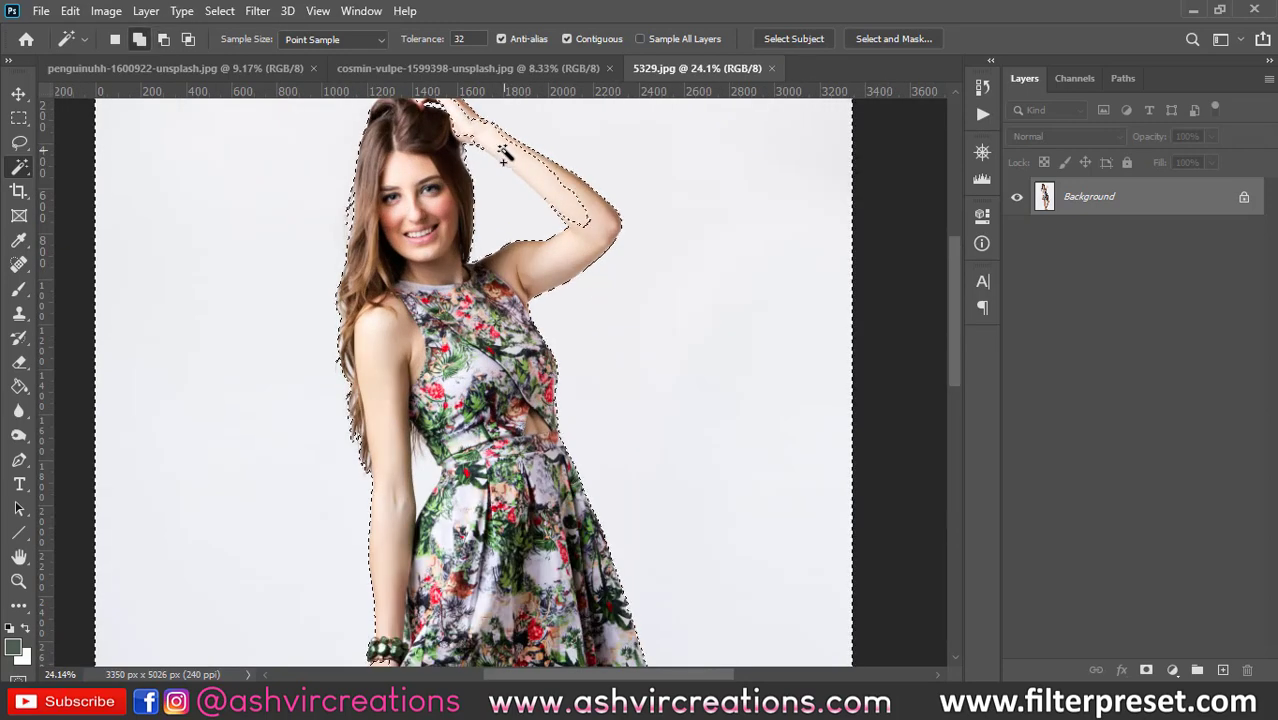
key(ctrl+d)
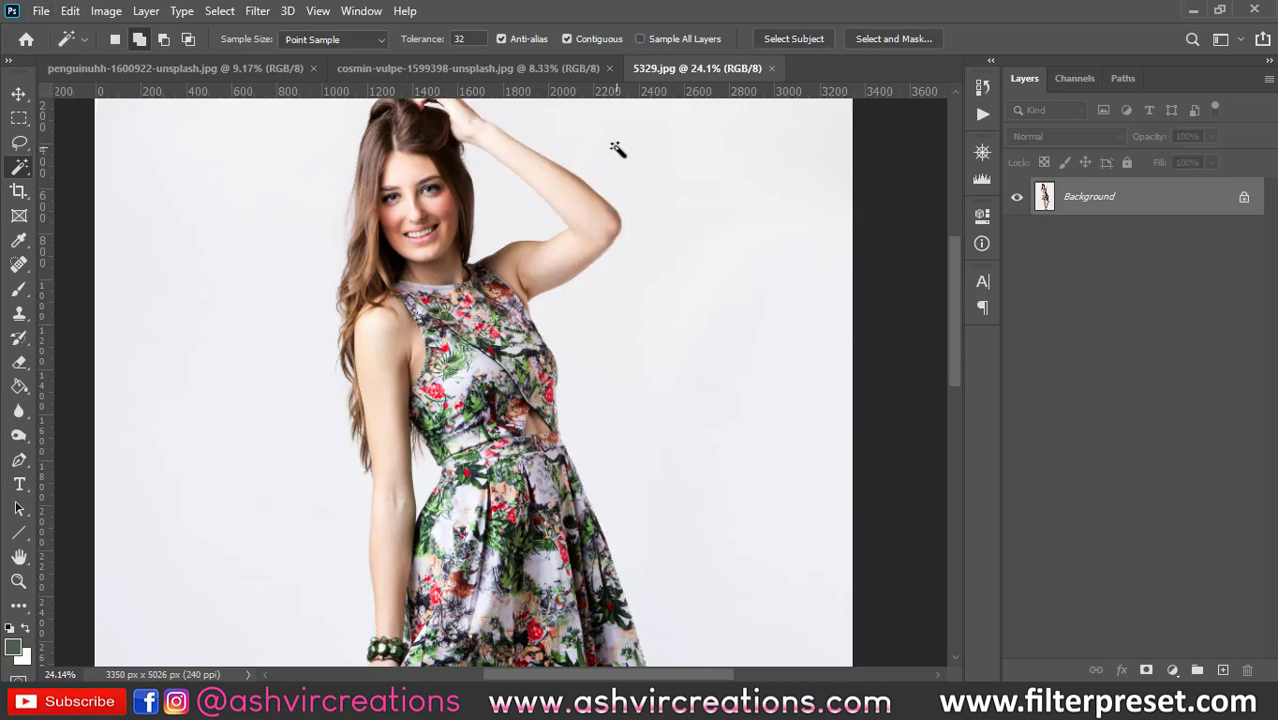
Select the enclosed patch of backdrop between the woman's hair and raised arm with the Magic Wand.
click(619, 151)
alt+click(503, 205)
click(505, 201)
scroll(471, 257, up, 3)
drag(471, 257, 533, 225)
scroll(532, 308, down, 2)
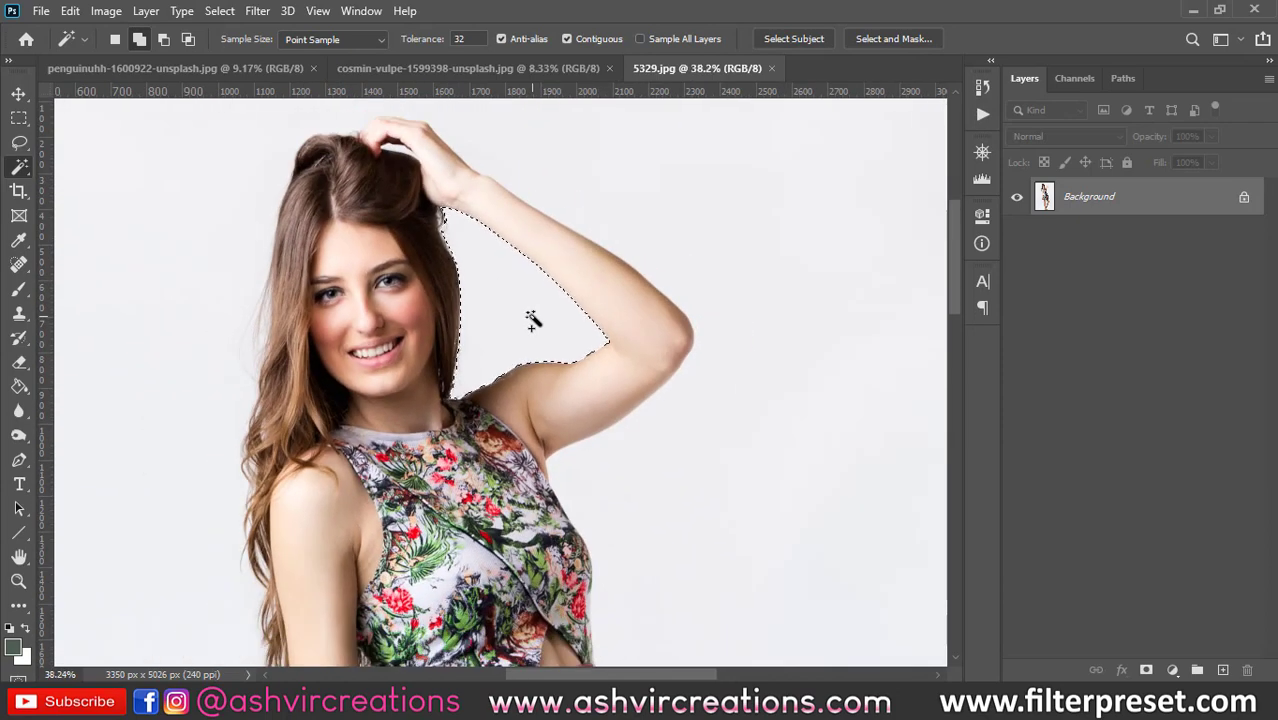
Try removing the patch between the hair and raised arm from the selection with the Magic Wand's subtract mode.
click(164, 39)
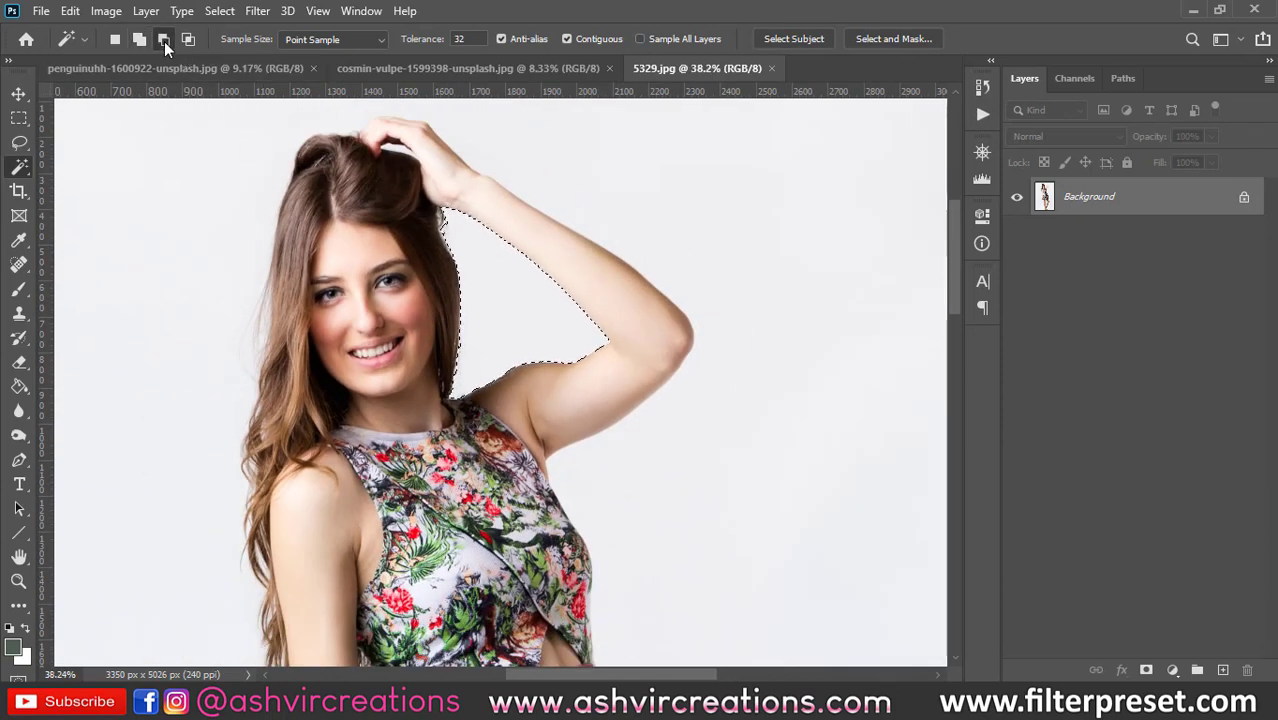
click(139, 39)
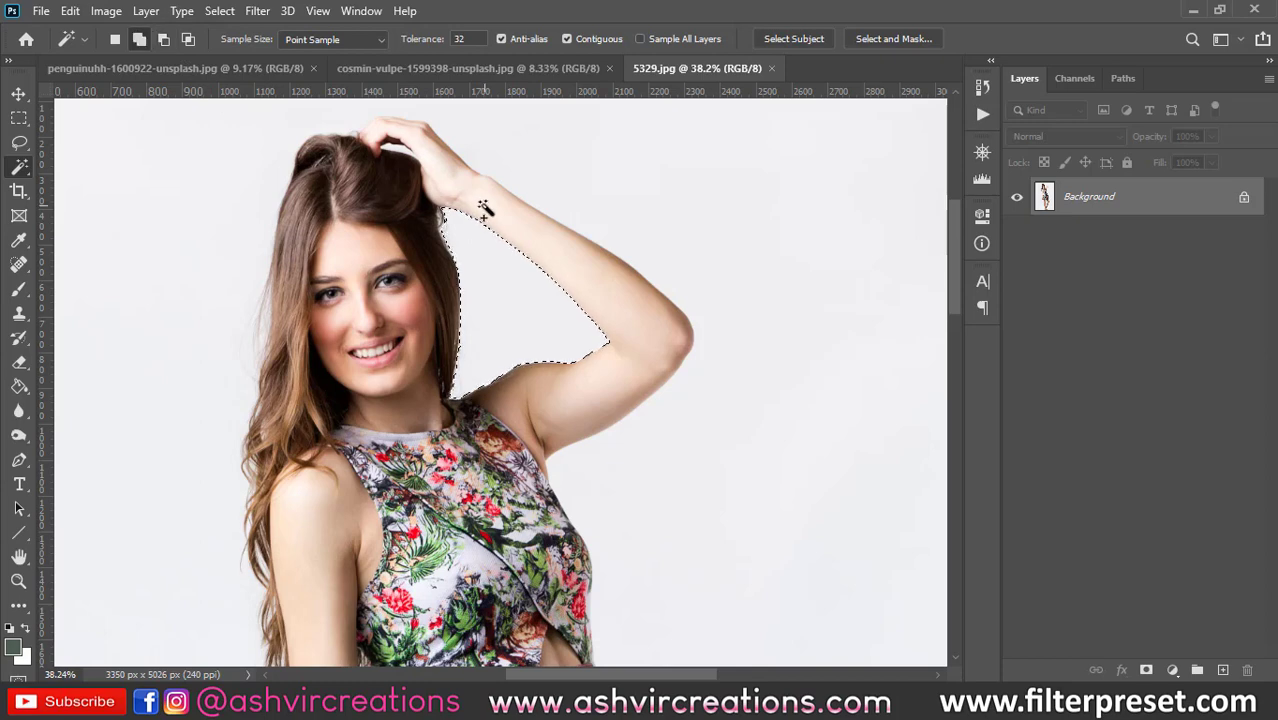
alt+click(527, 297)
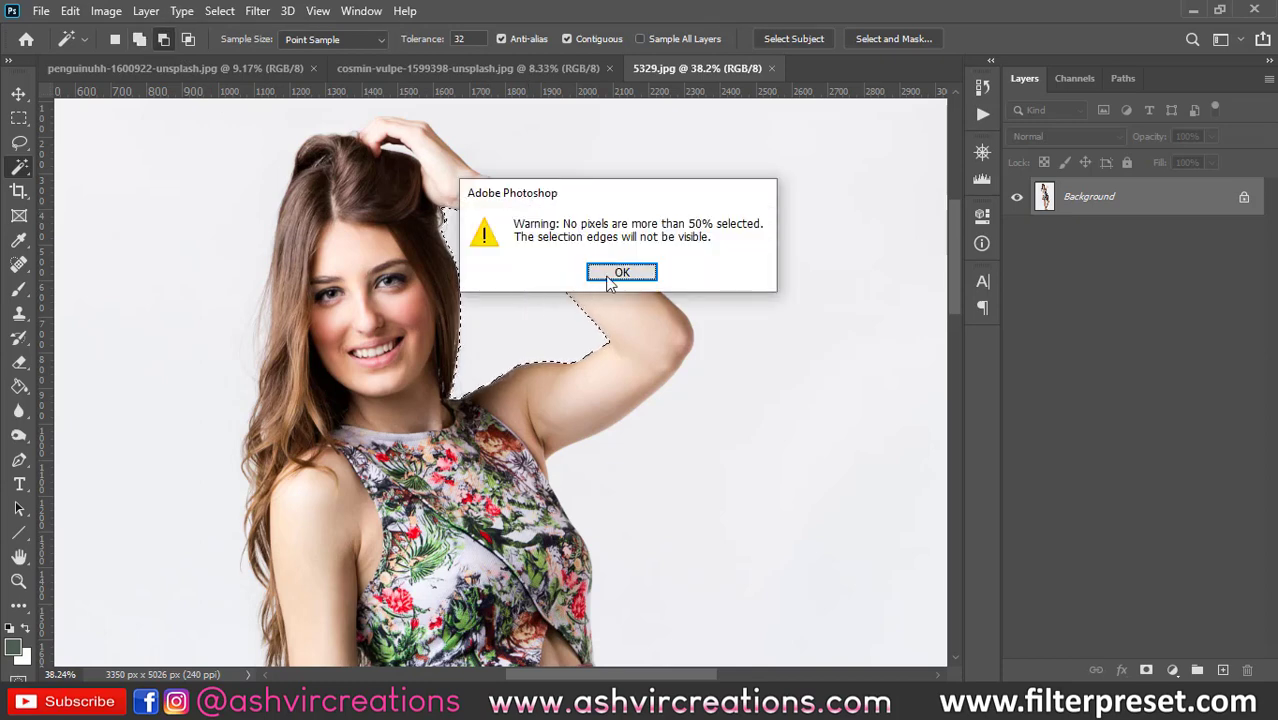
click(610, 273)
click(532, 302)
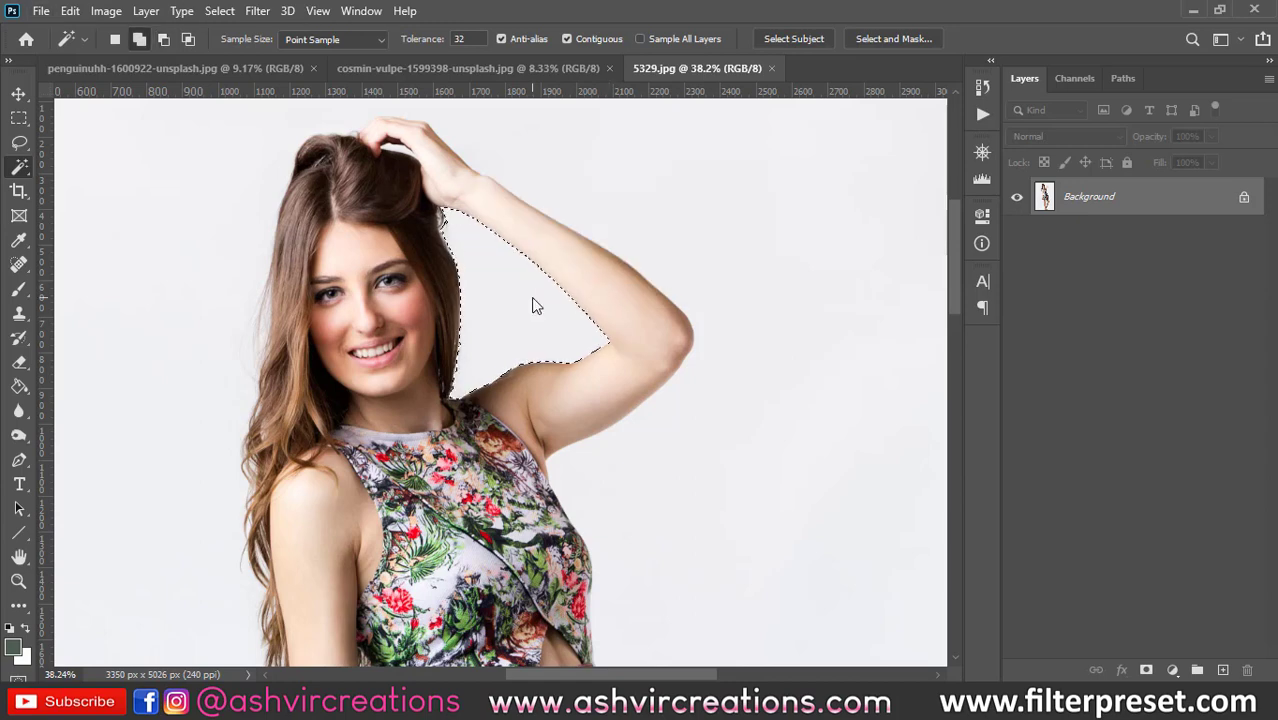
scroll(657, 287, down, 1)
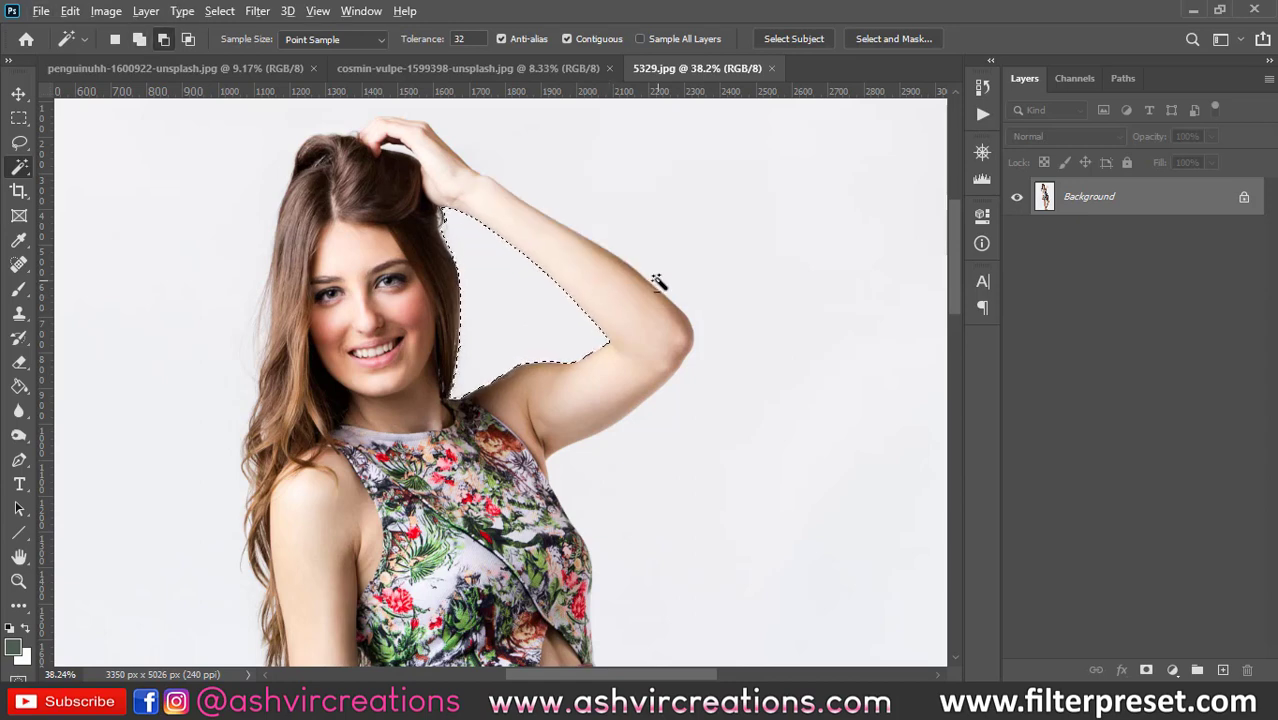
Add the outer white backdrop to the selection, check its edges around the arms and legs, and deselect everything.
shift+click(685, 243)
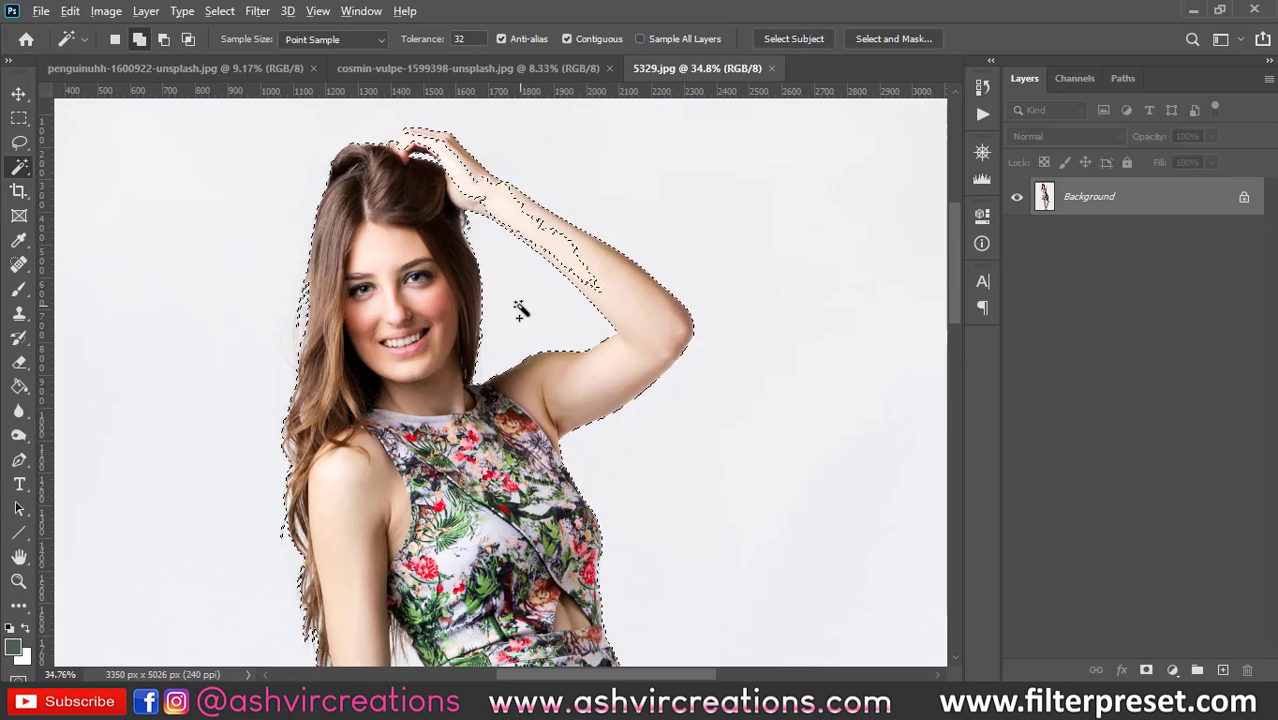
scroll(520, 308, down, 2)
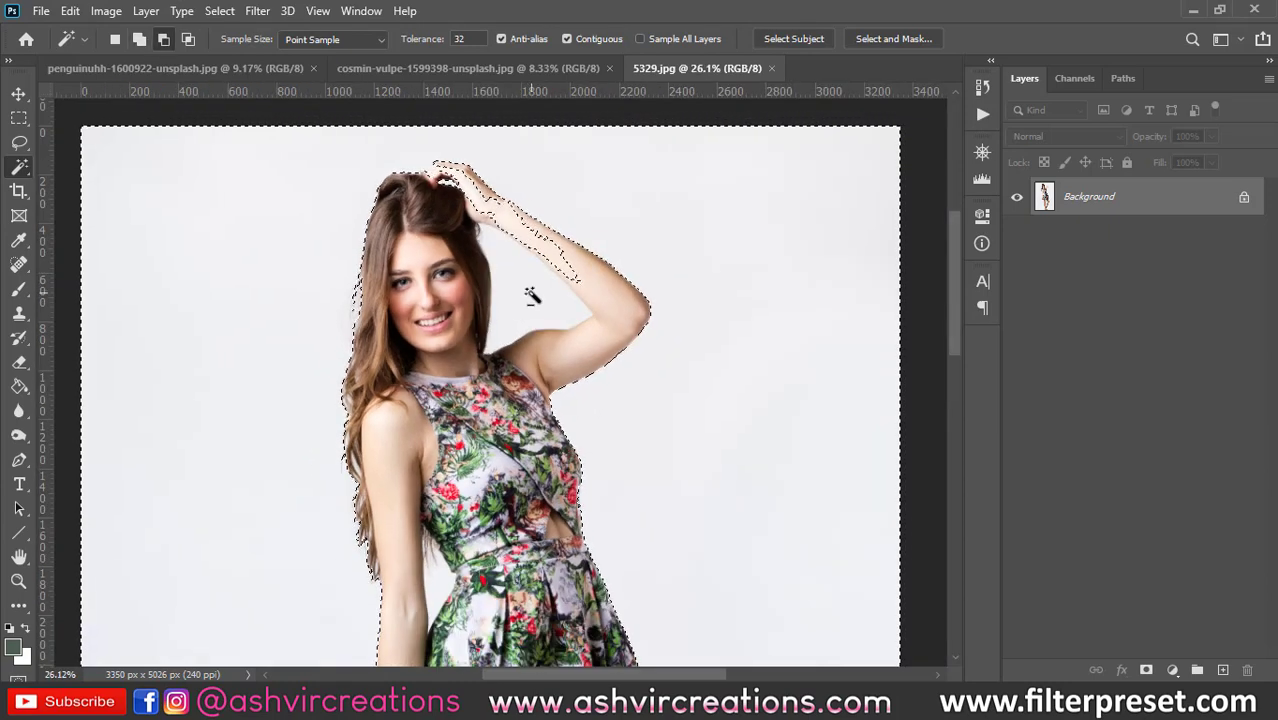
scroll(530, 298, down, 4)
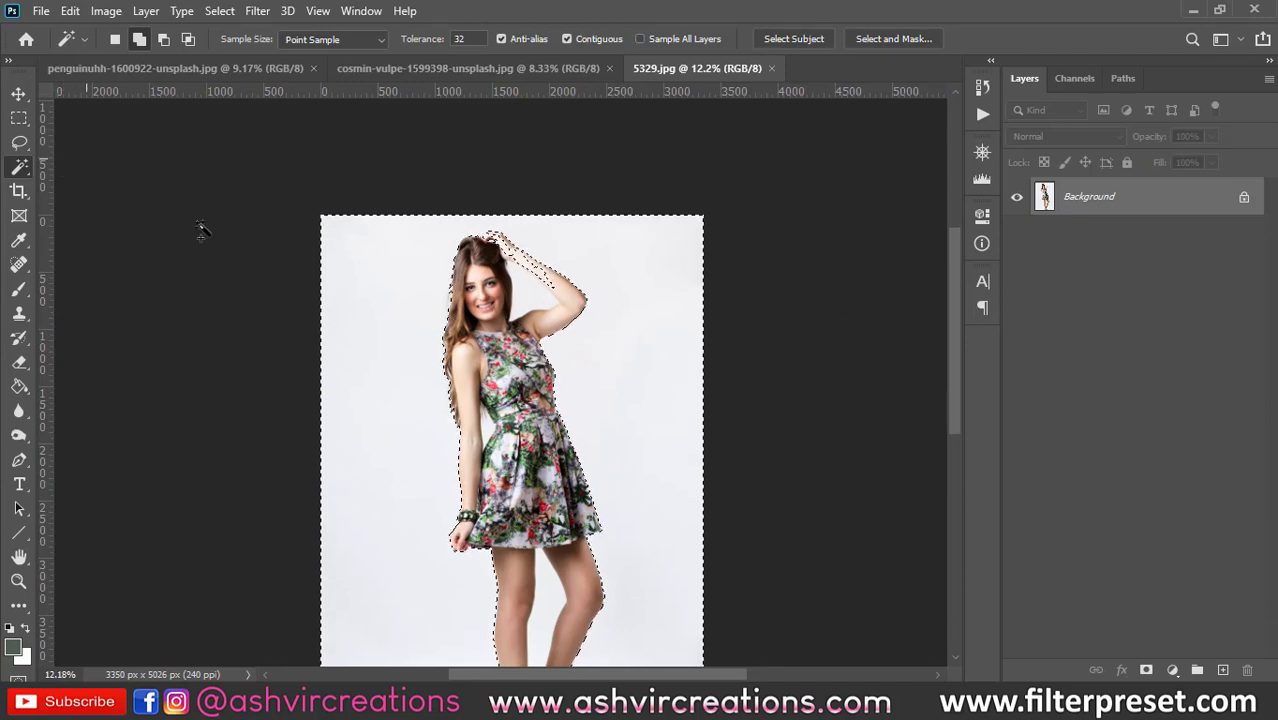
scroll(370, 428, down, 1)
scroll(541, 463, up, 3)
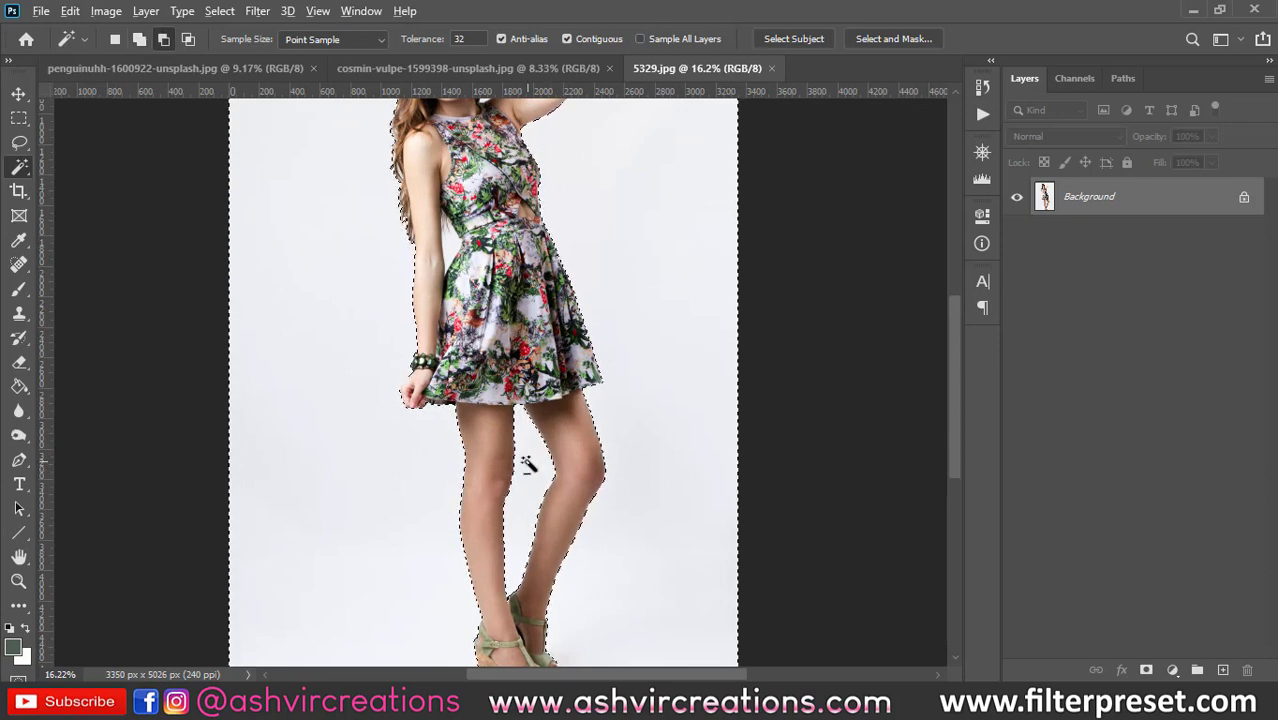
scroll(525, 462, down, 1)
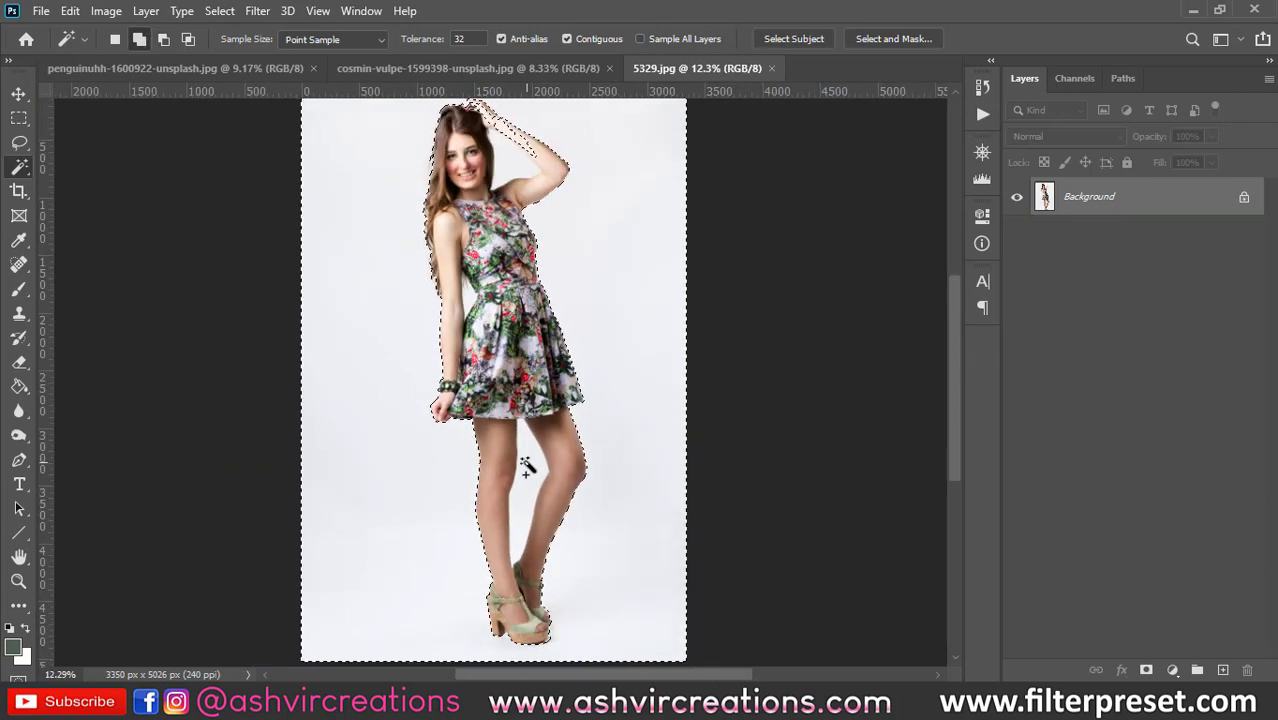
key(ctrl+d)
Switch to the Quick Selection tool and set its brush size to 70.
right_click(18, 172)
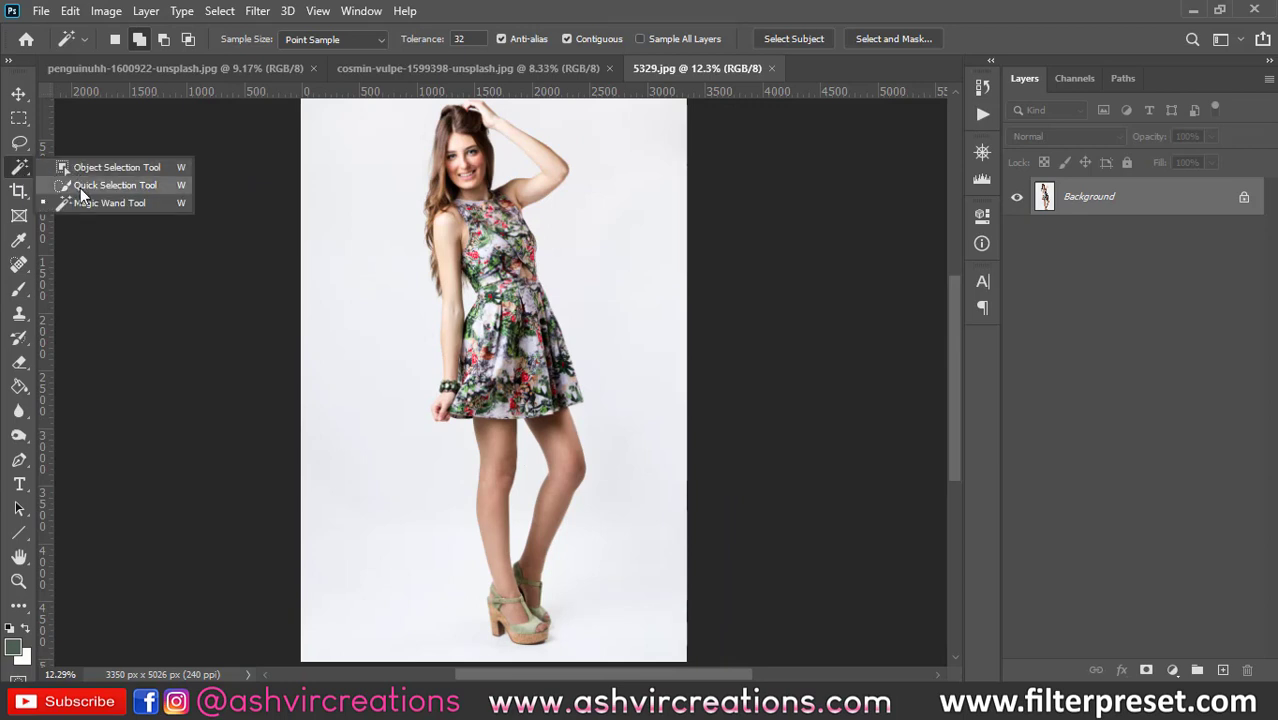
click(70, 184)
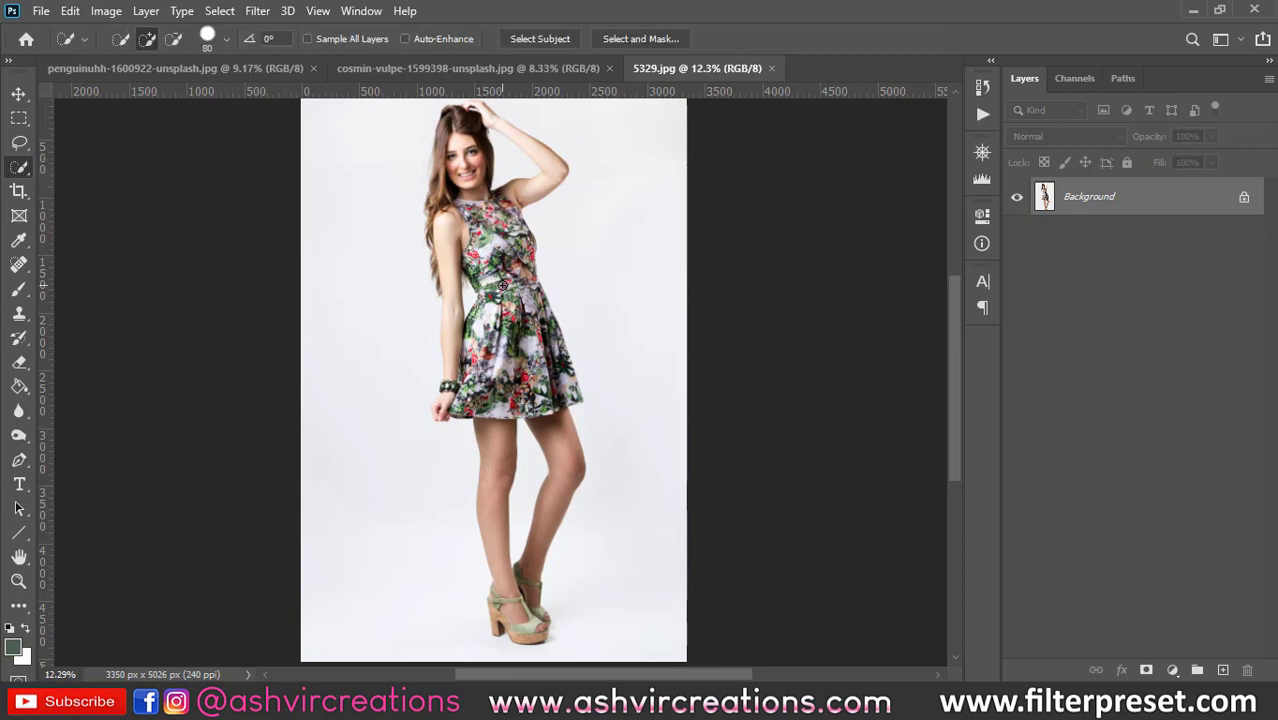
key(bracketright)
key(bracketright)
key(bracketright)
key(bracketright)
key(bracketright)
key(bracketright)
key(bracketright)
key(bracketright)
scroll(526, 322, up, 5)
key(bracketleft)
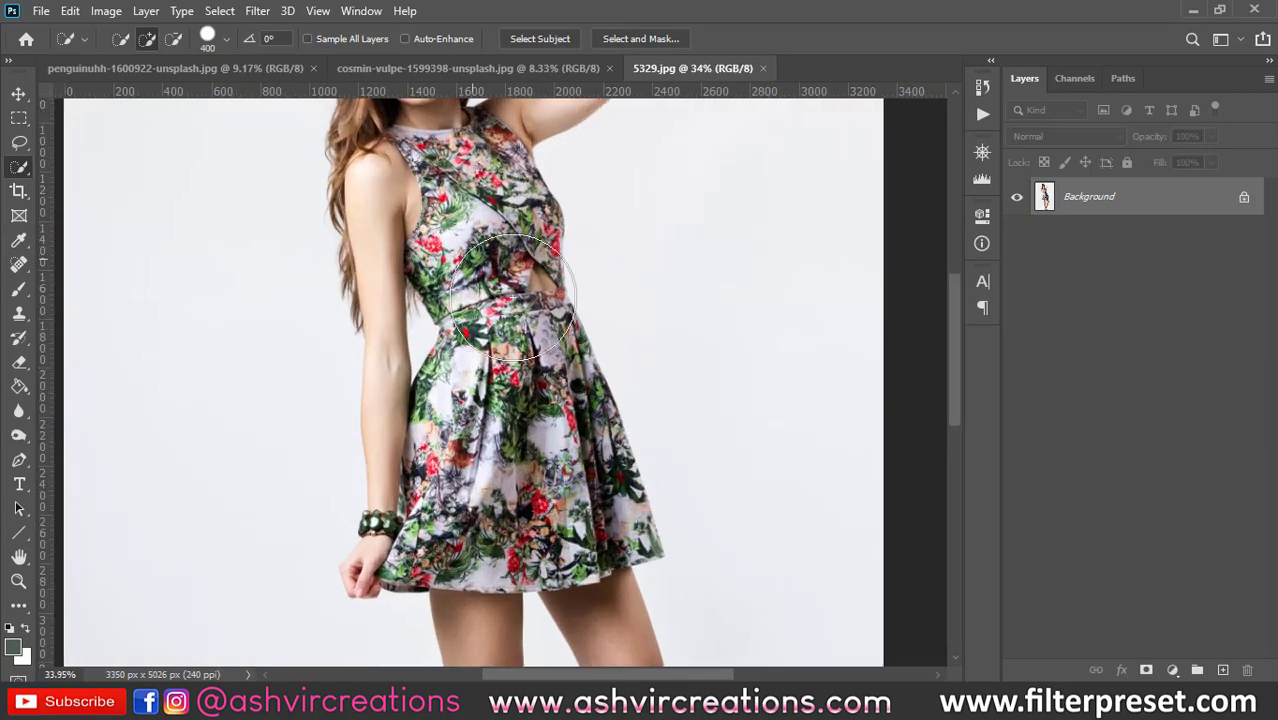
key(bracketleft)
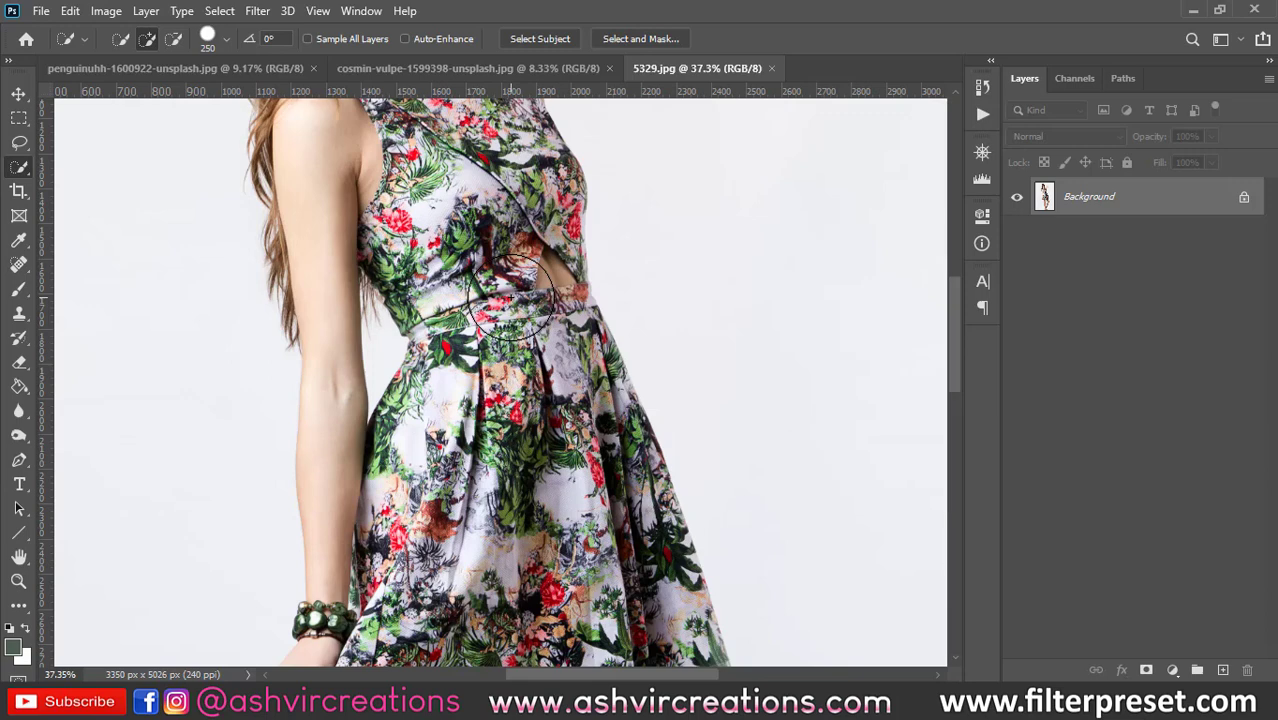
key(bracketleft)
key(bracketleft)
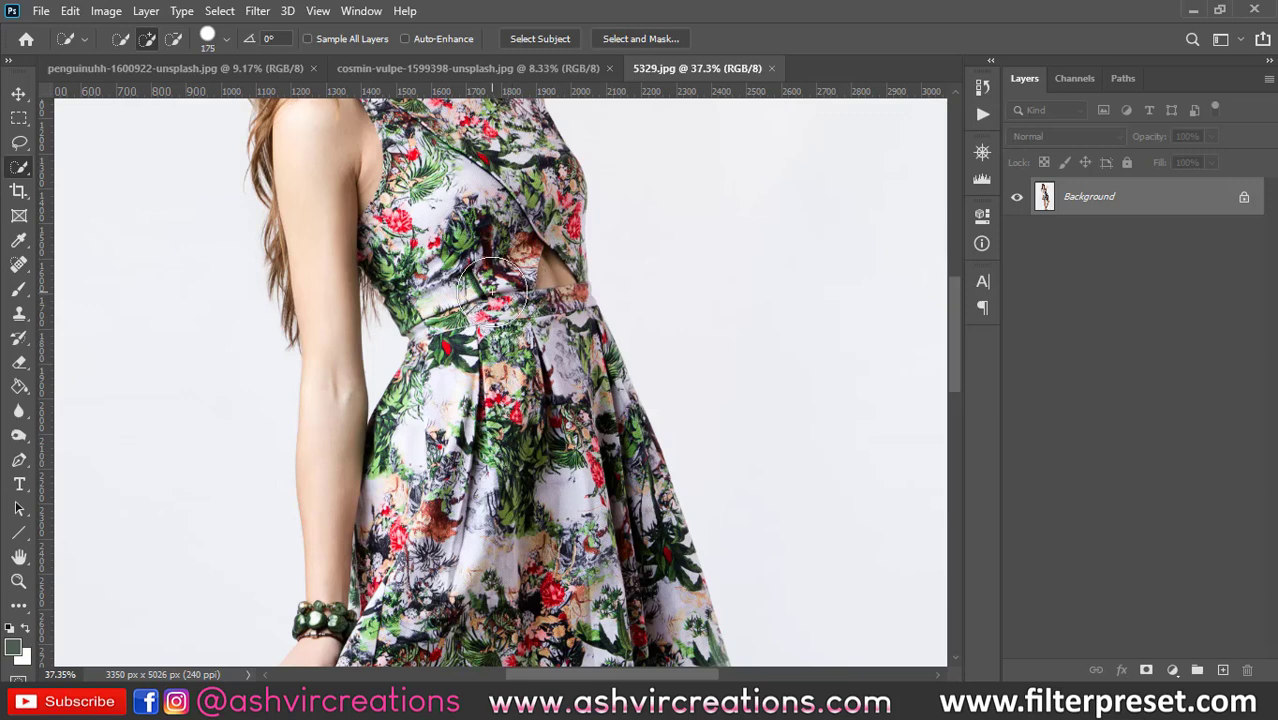
key(bracketleft)
key(bracketleft)
key(bracketleft)
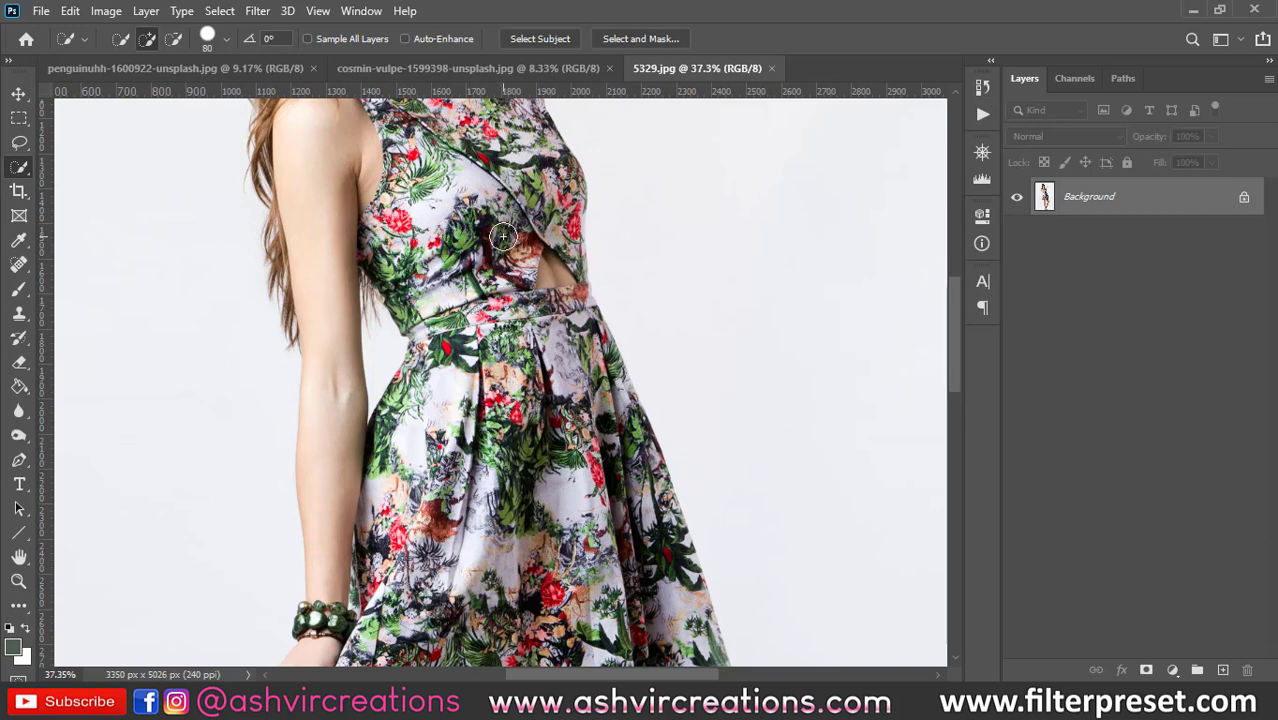
key(bracketleft)
Brush a quick selection over the woman's lowered arm, floral dress, raised arm and face.
mouse_move(497, 263)
mouse_down()
mouse_move(500, 238)
mouse_move(446, 205)
mouse_move(420, 236)
mouse_move(358, 165)
mouse_move(342, 188)
mouse_move(322, 326)
mouse_move(334, 448)
mouse_up()
scroll(330, 340, down, 3)
mouse_move(328, 334)
mouse_down()
mouse_move(318, 528)
mouse_move(294, 592)
mouse_move(299, 569)
mouse_move(277, 566)
mouse_move(309, 573)
mouse_move(675, 493)
mouse_move(692, 526)
mouse_move(474, 400)
mouse_move(559, 278)
mouse_move(502, 257)
mouse_move(409, 364)
mouse_move(369, 377)
mouse_move(479, 431)
mouse_up()
scroll(542, 370, up, 5)
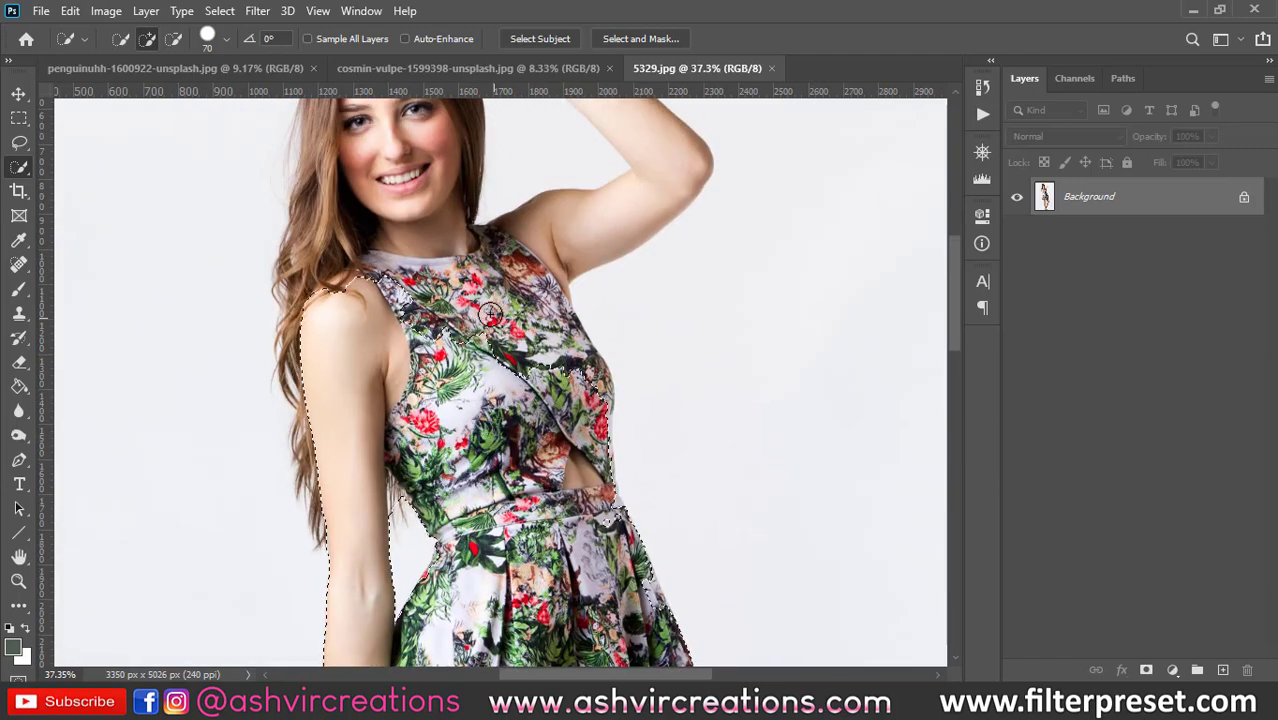
mouse_move(490, 314)
mouse_down()
mouse_move(416, 249)
mouse_move(410, 207)
mouse_move(413, 219)
mouse_move(550, 232)
mouse_move(640, 200)
mouse_move(650, 173)
mouse_move(685, 308)
mouse_move(682, 286)
mouse_move(419, 197)
mouse_up()
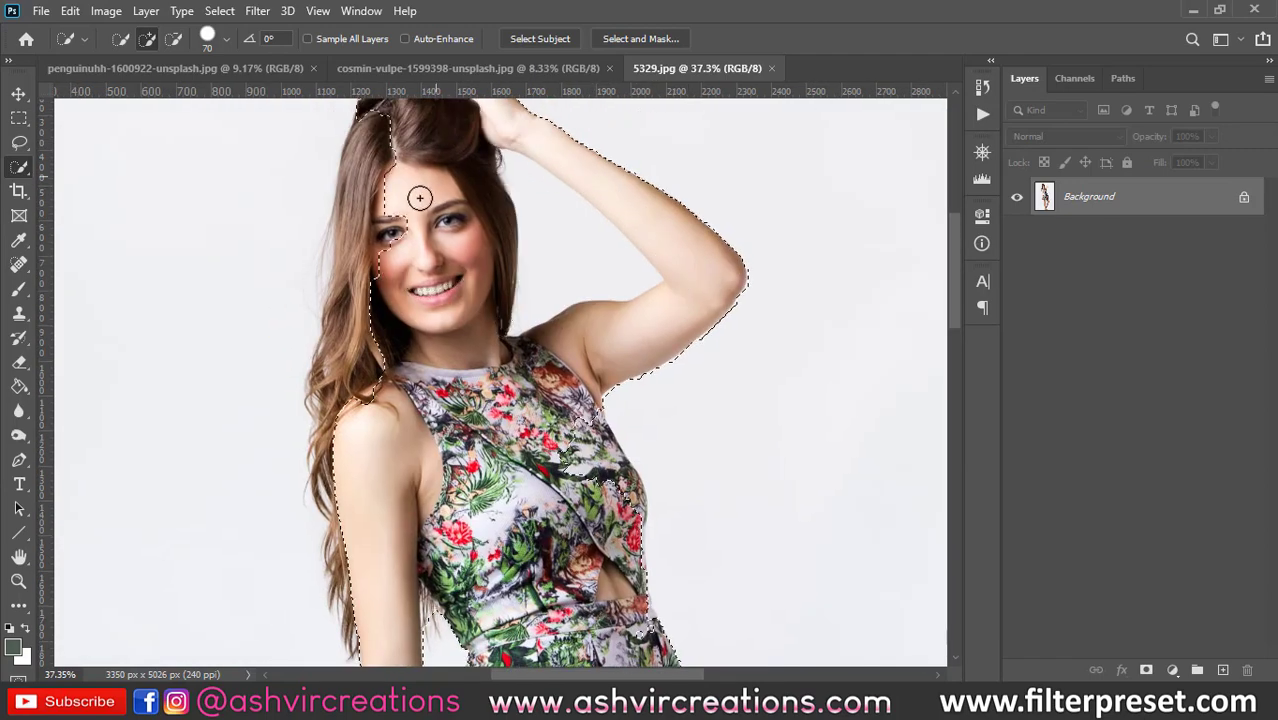
Check the quick selection down the dress and legs, and clear the selection.
scroll(500, 470, down, 5)
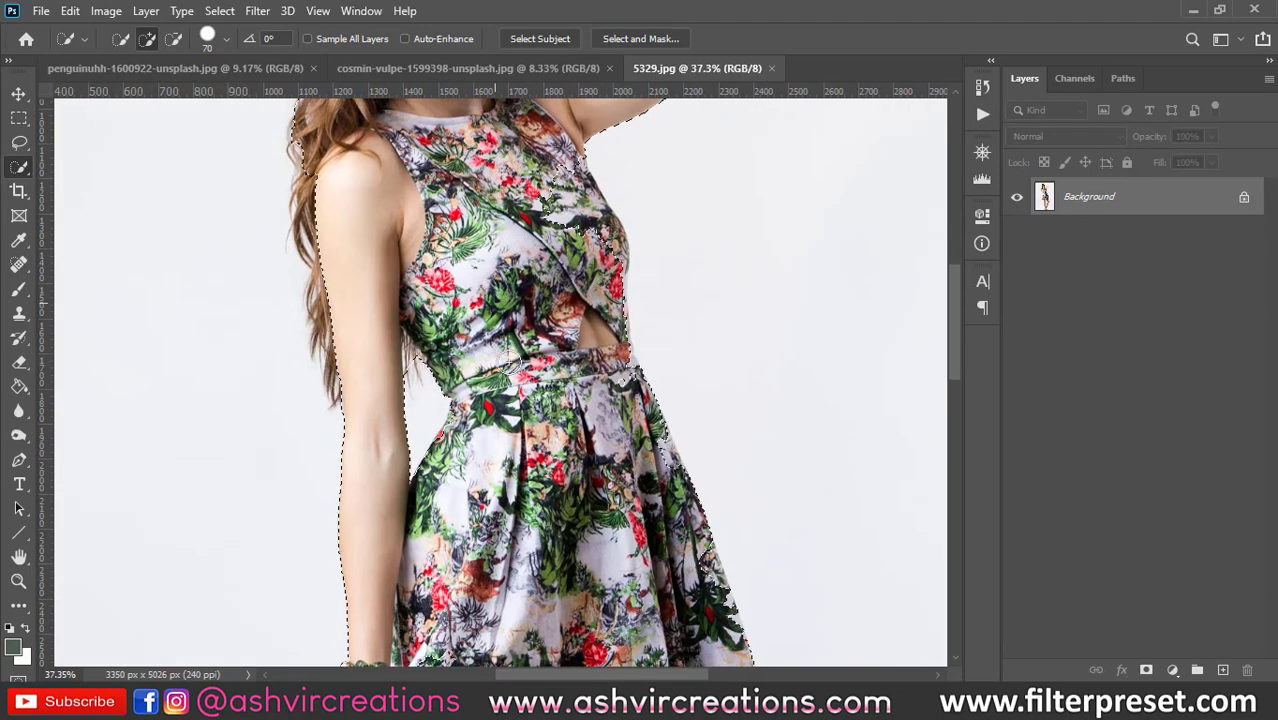
scroll(490, 380, down, 5)
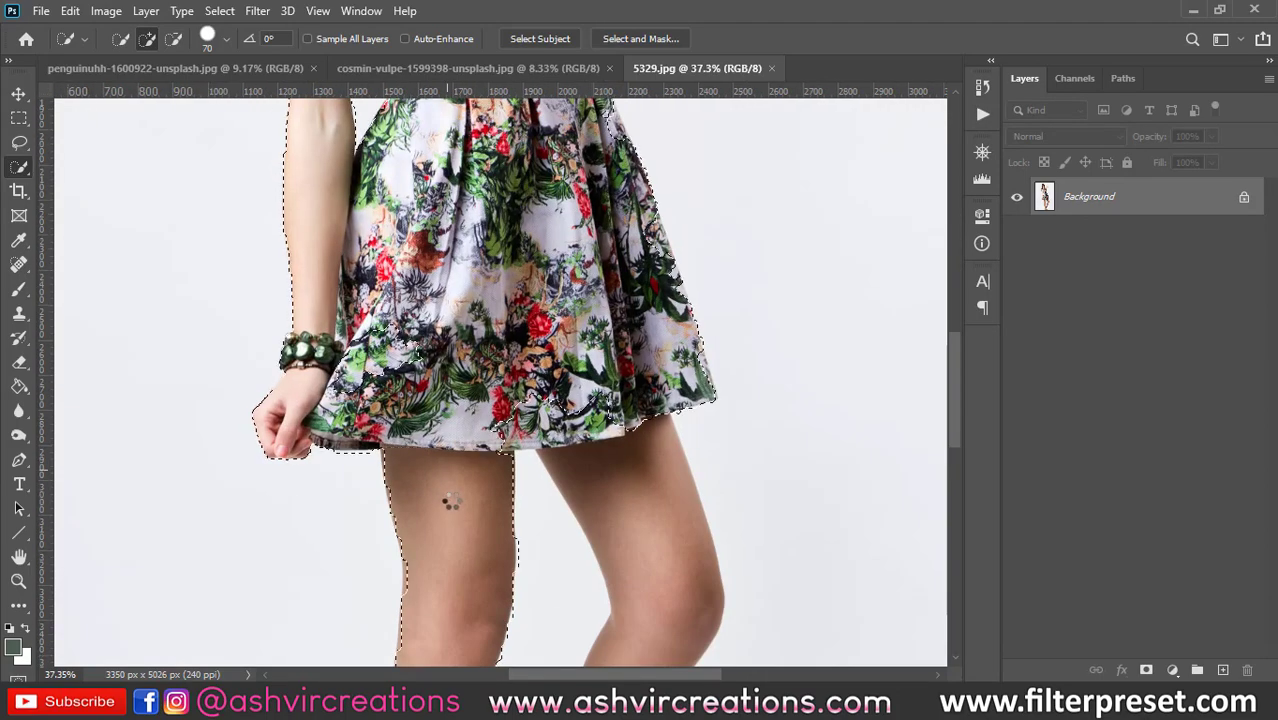
scroll(455, 496, down, 2)
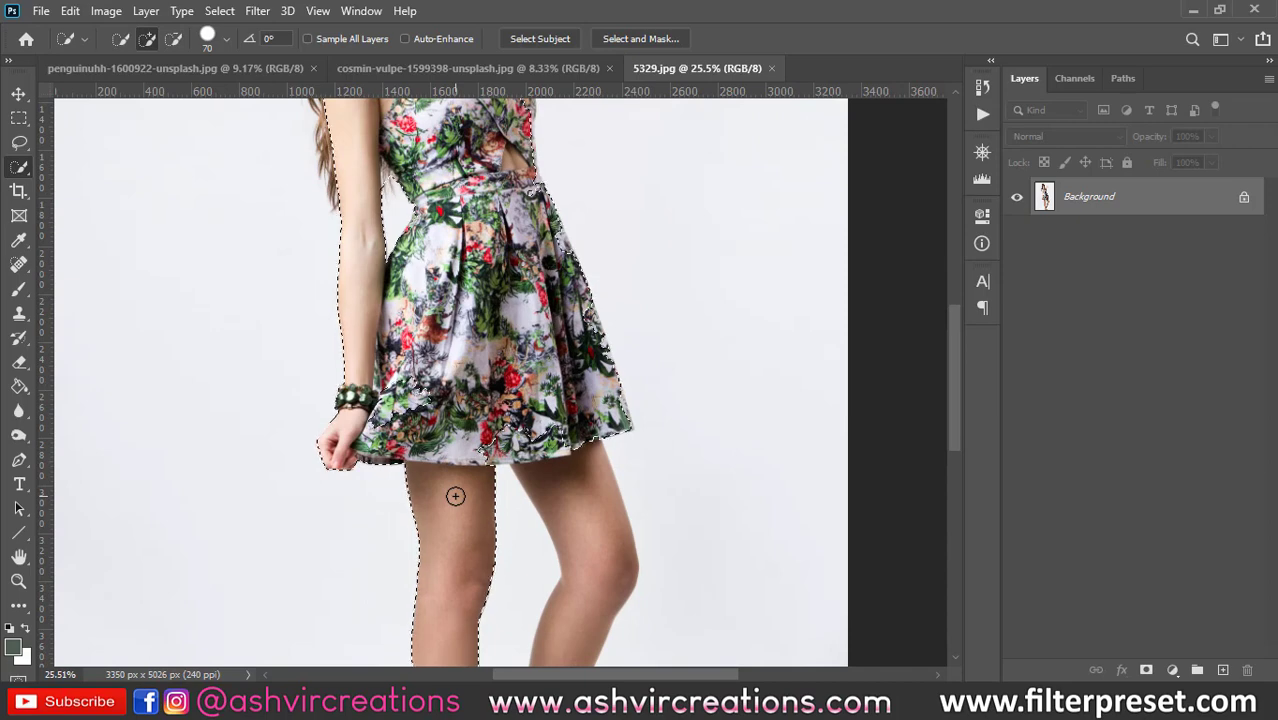
scroll(455, 496, down, 2)
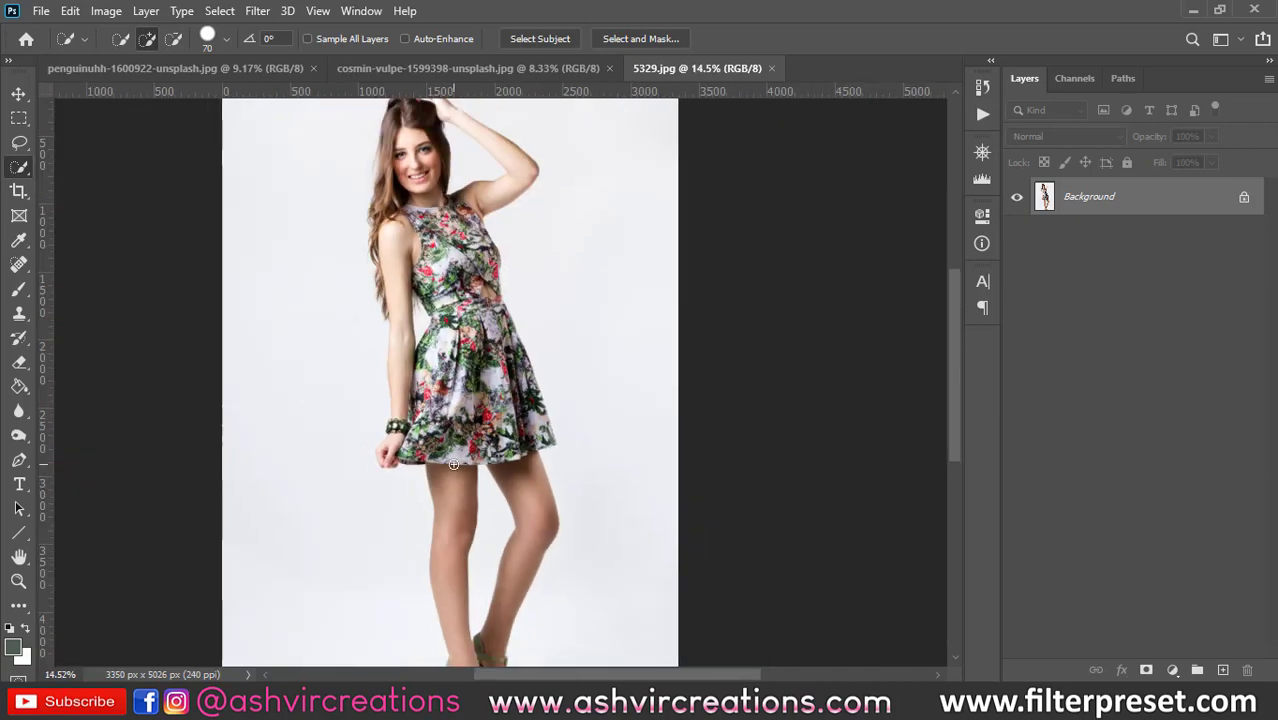
scroll(478, 323, down, 1)
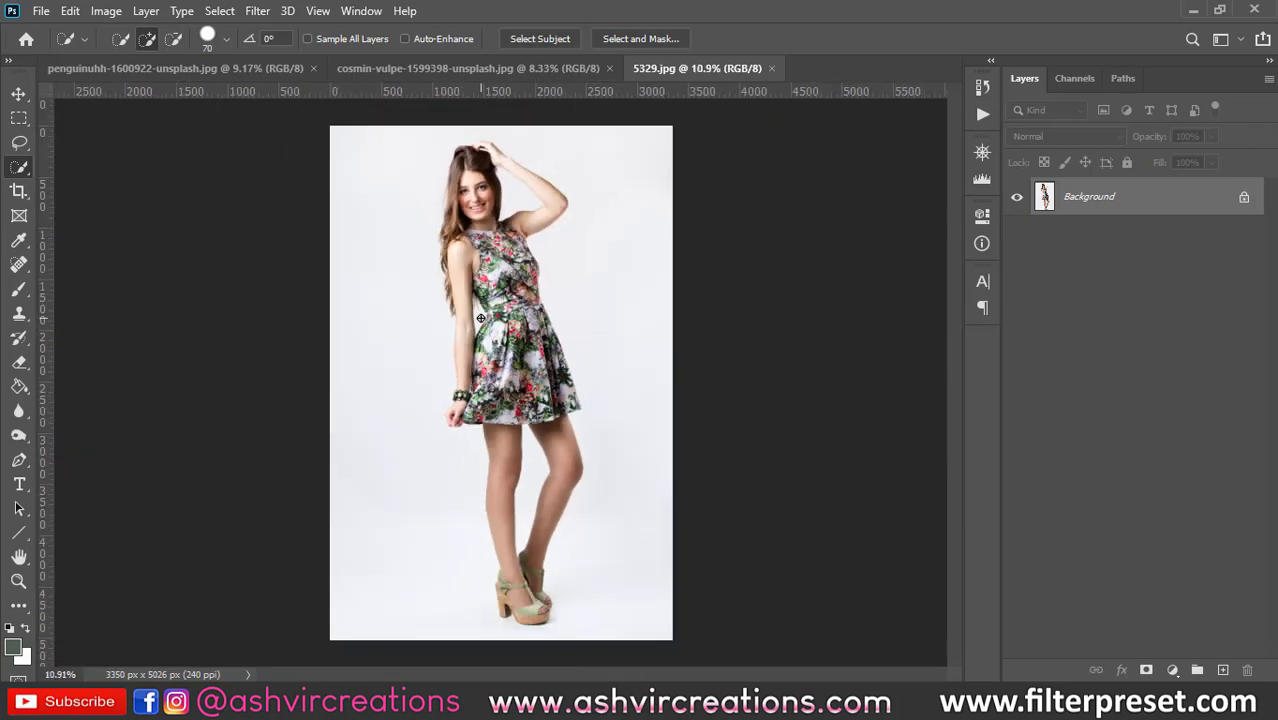
scroll(480, 318, up, 1)
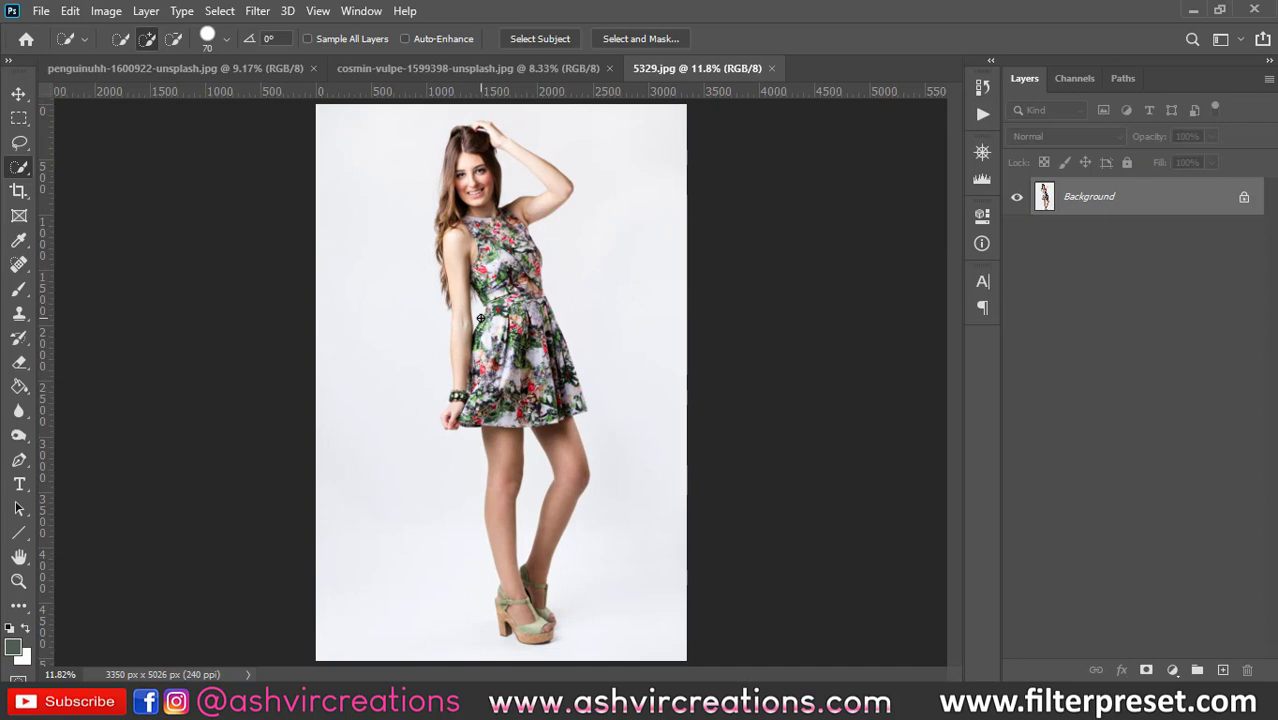
scroll(493, 360, down, 2)
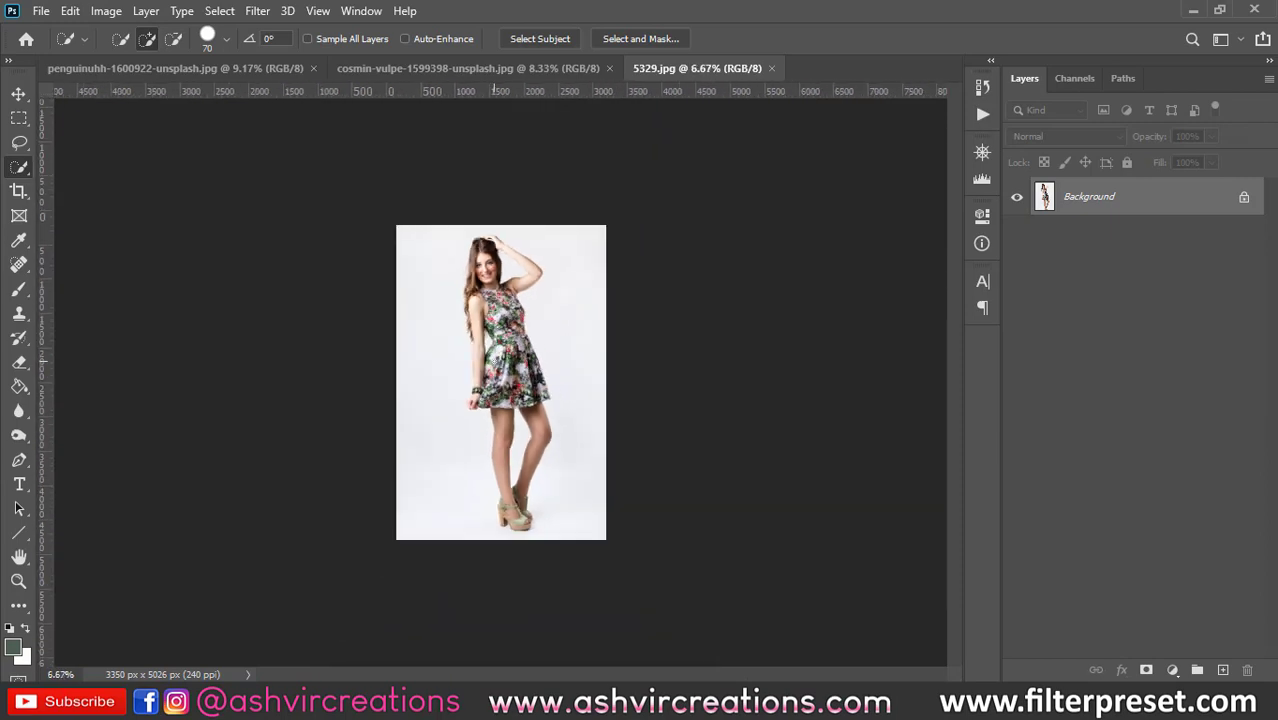
Activate the Quick Selection tool again and set its brush size to 500.
scroll(493, 362, up, 2)
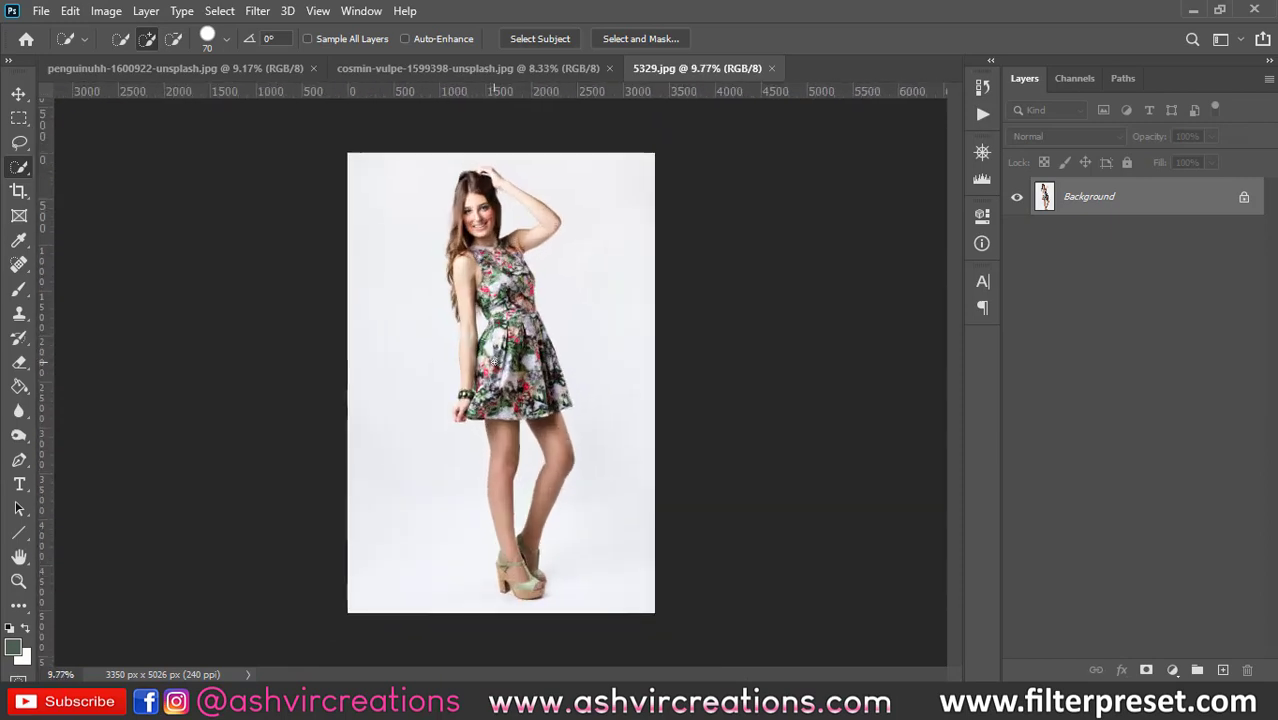
click(85, 40)
click(84, 41)
right_click(18, 171)
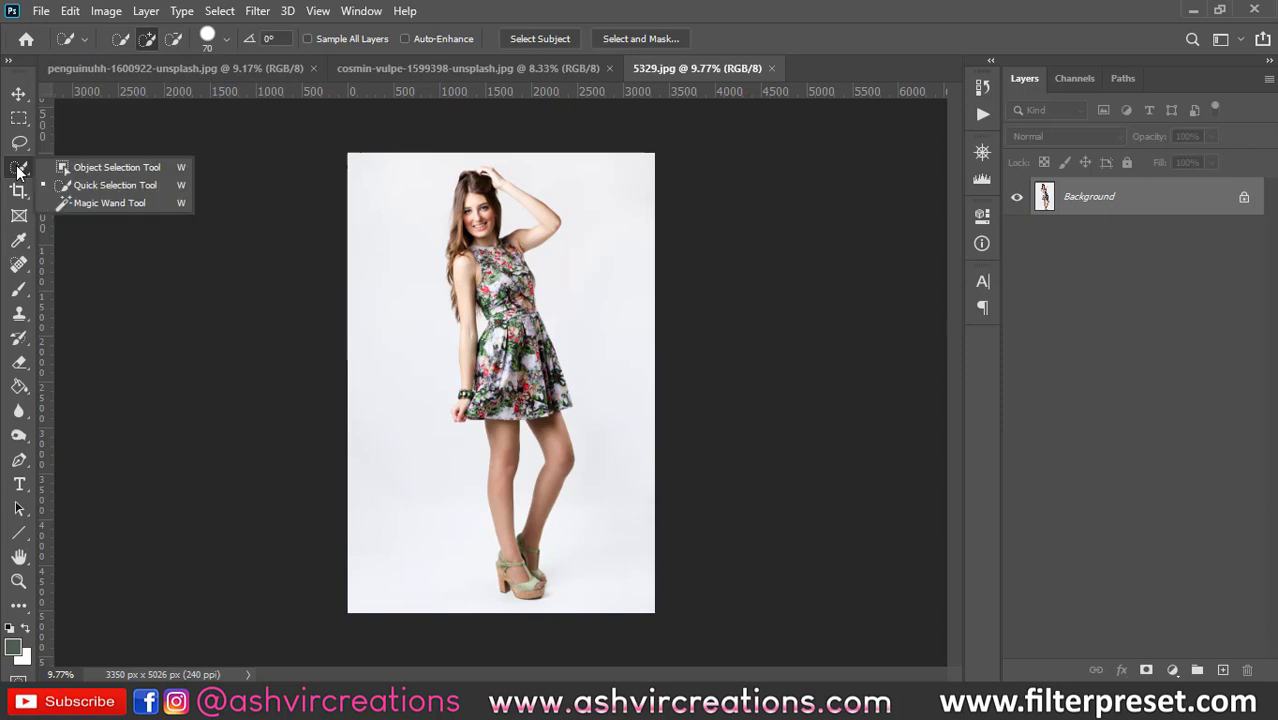
click(80, 181)
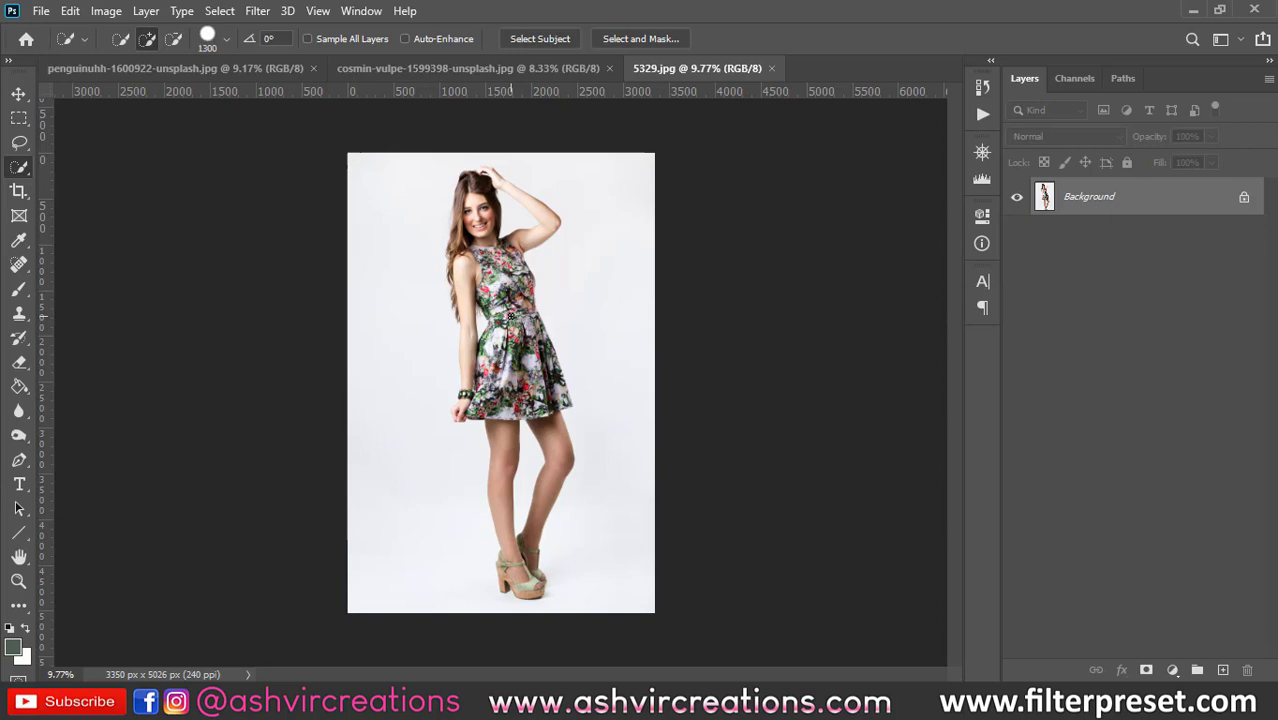
key(bracketleft)
scroll(510, 370, up, 1)
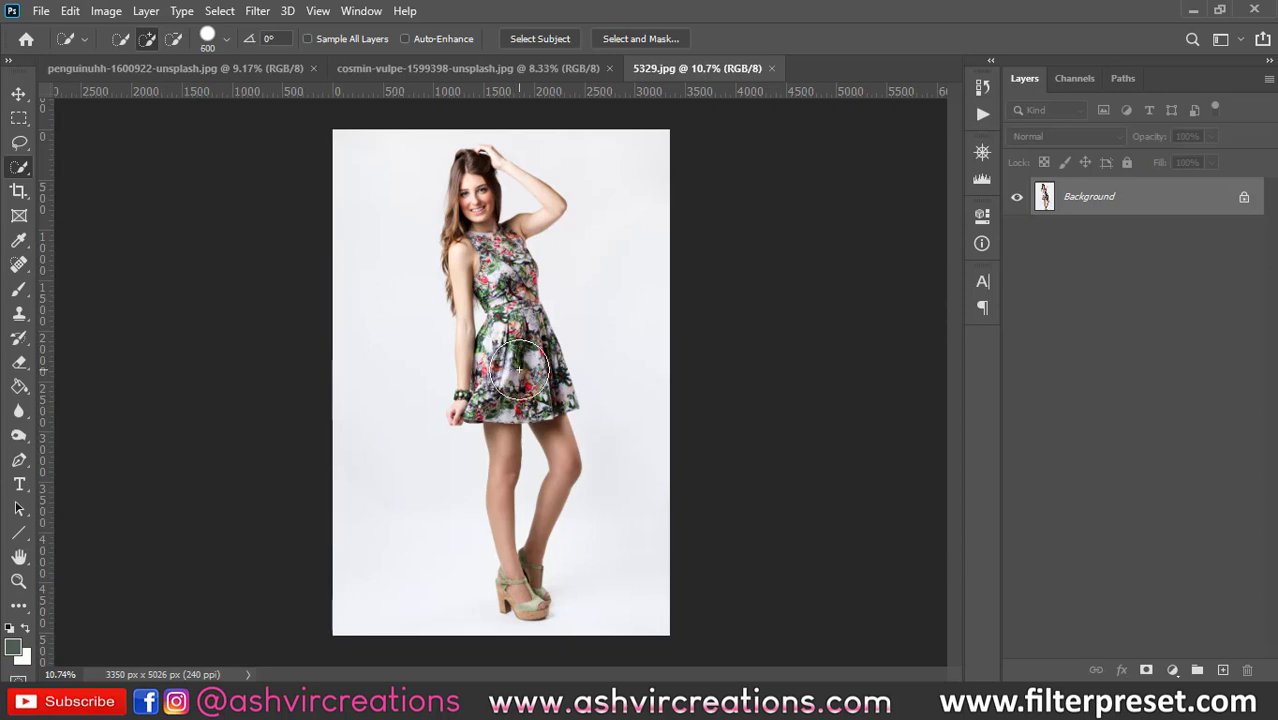
scroll(513, 370, up, 1)
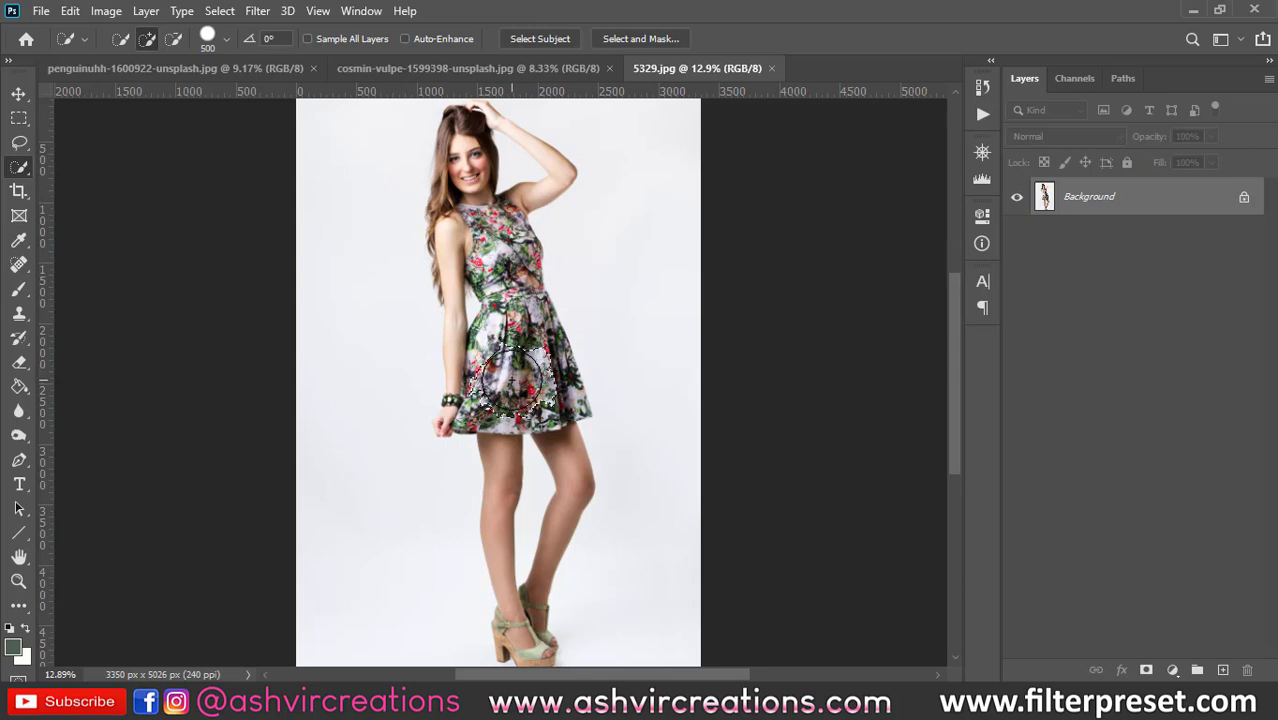
Brush a quick selection over the woman's face, dress, arms and legs, reducing the brush size for the narrower parts.
mouse_move(477, 218)
mouse_down()
mouse_move(465, 130)
mouse_move(484, 375)
mouse_up()
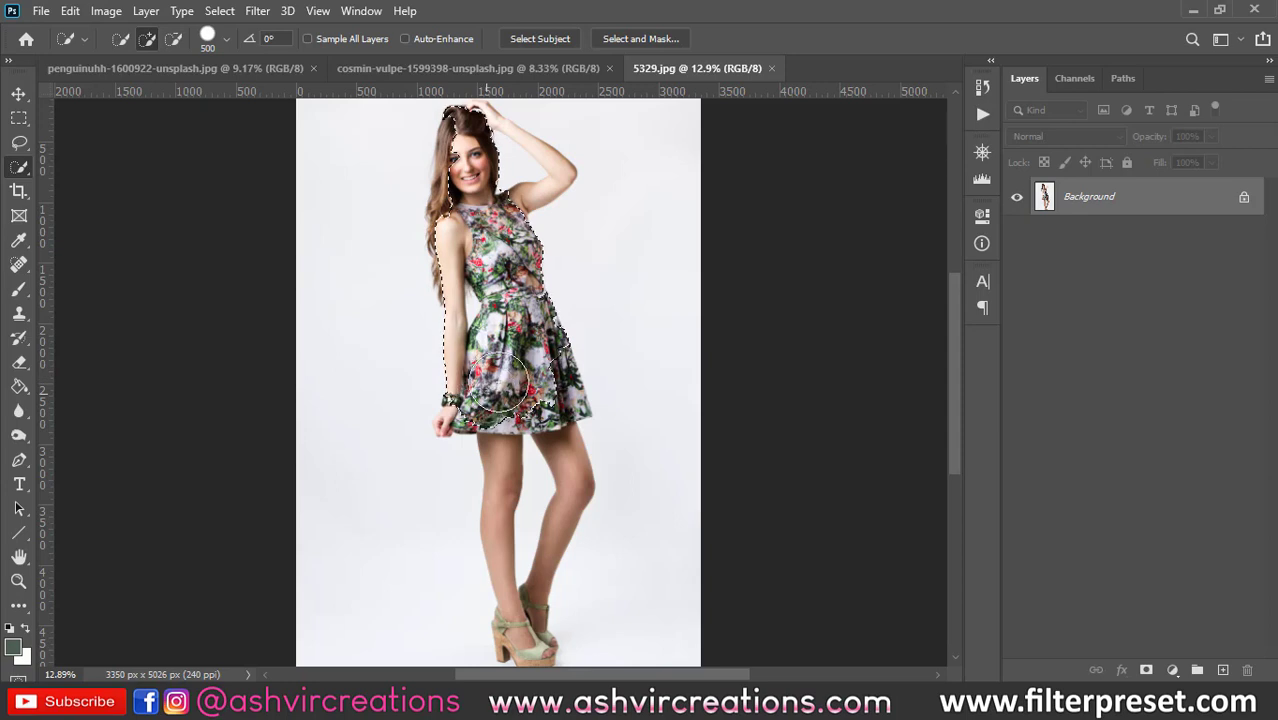
scroll(515, 370, down, 1)
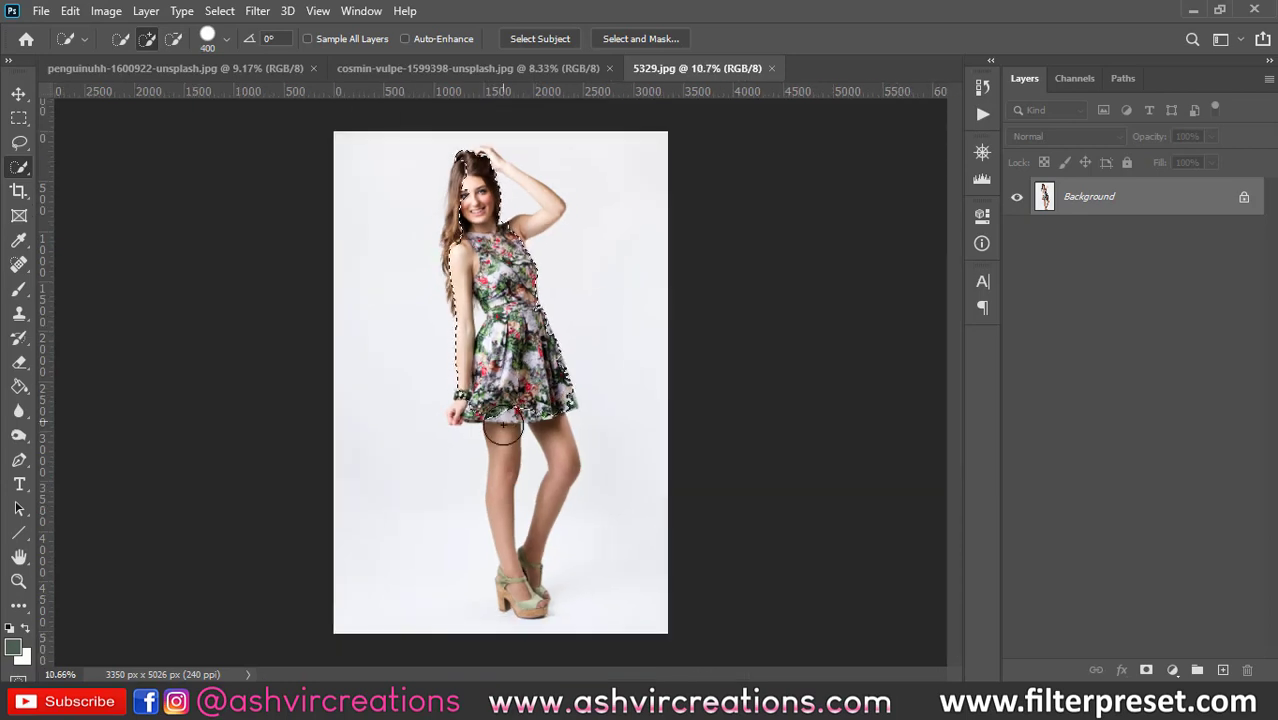
drag(505, 443, 503, 420)
scroll(505, 415, down, 2)
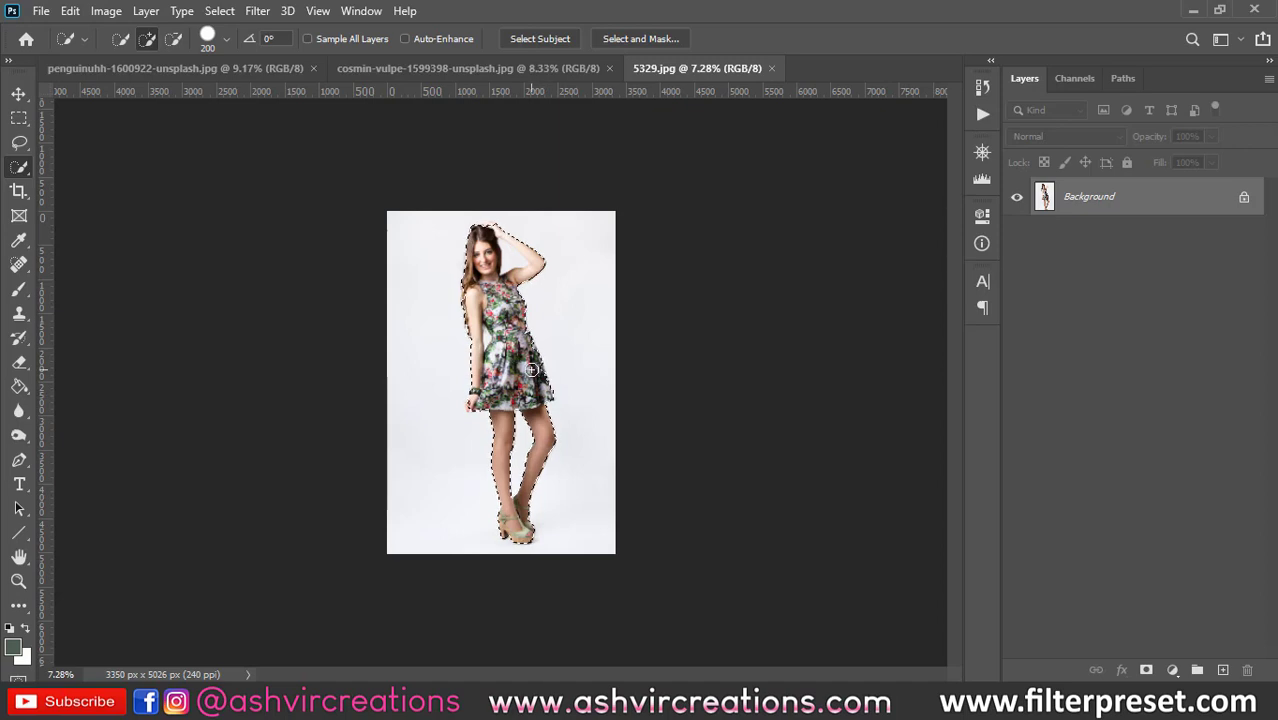
Inspect the selection outline around the woman's hair, raised arm and legs.
scroll(537, 370, up, 1)
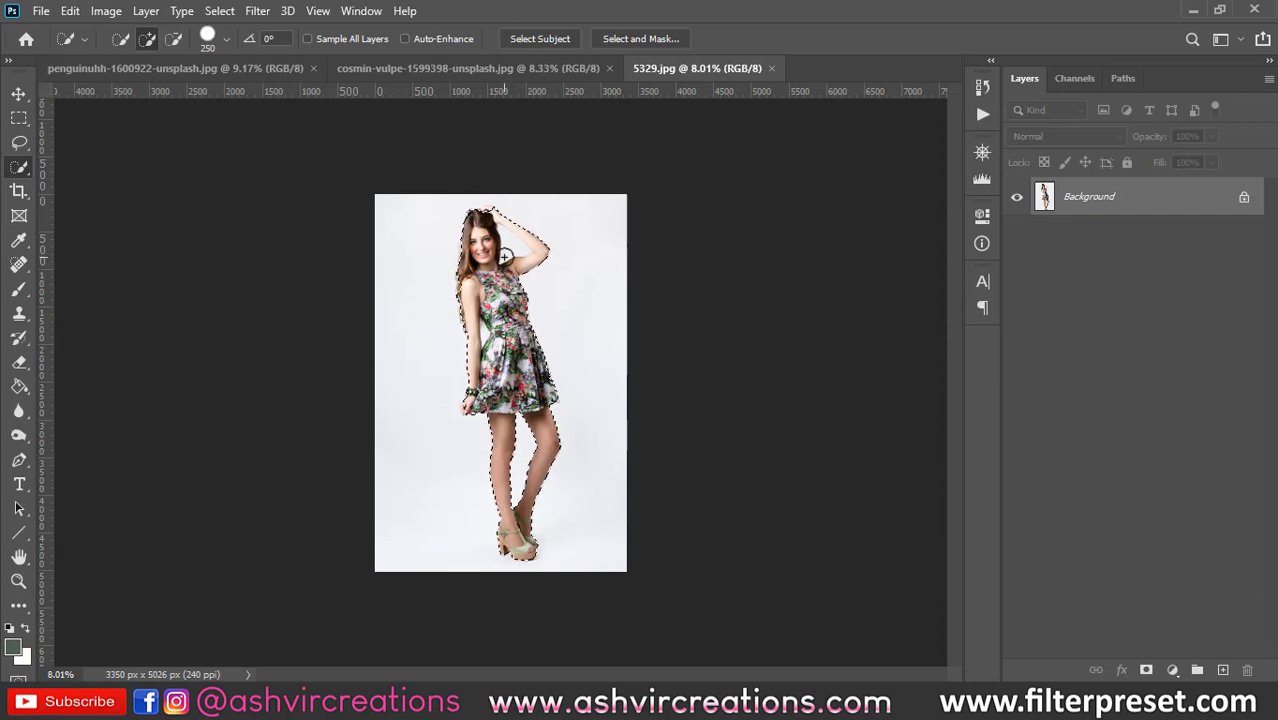
scroll(505, 257, up, 6)
scroll(522, 617, down, 4)
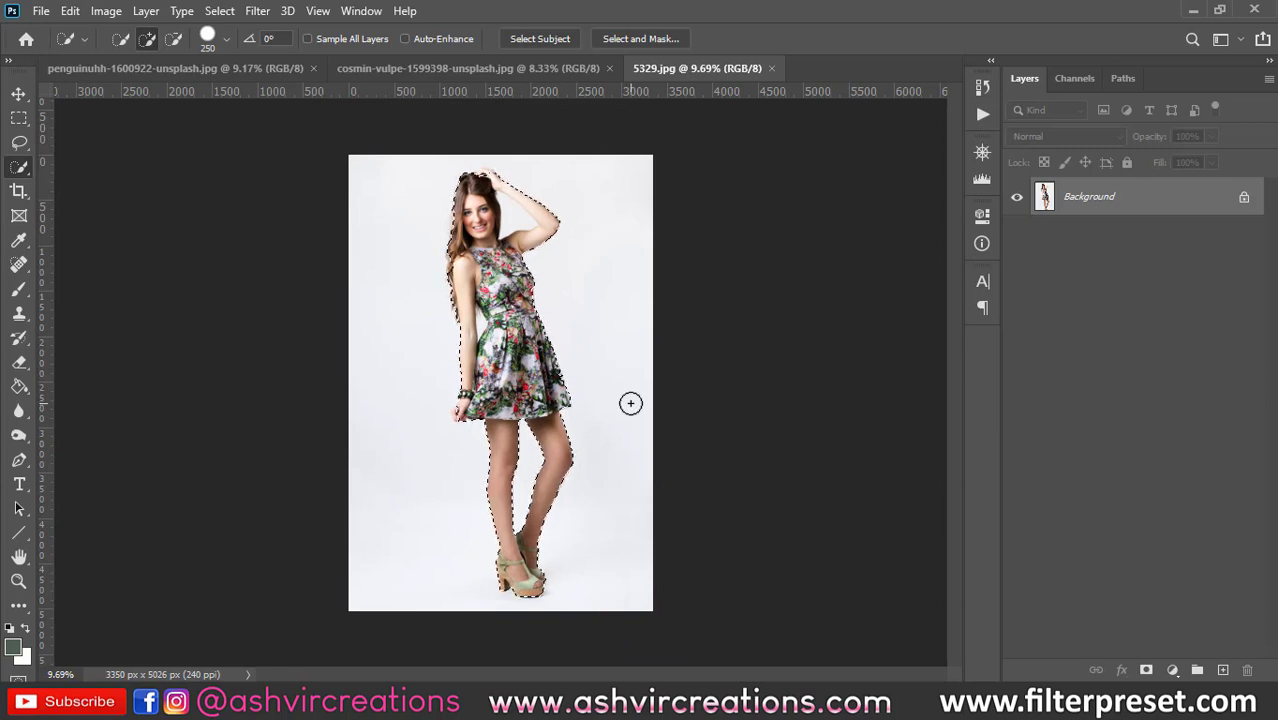
scroll(513, 188, up, 2)
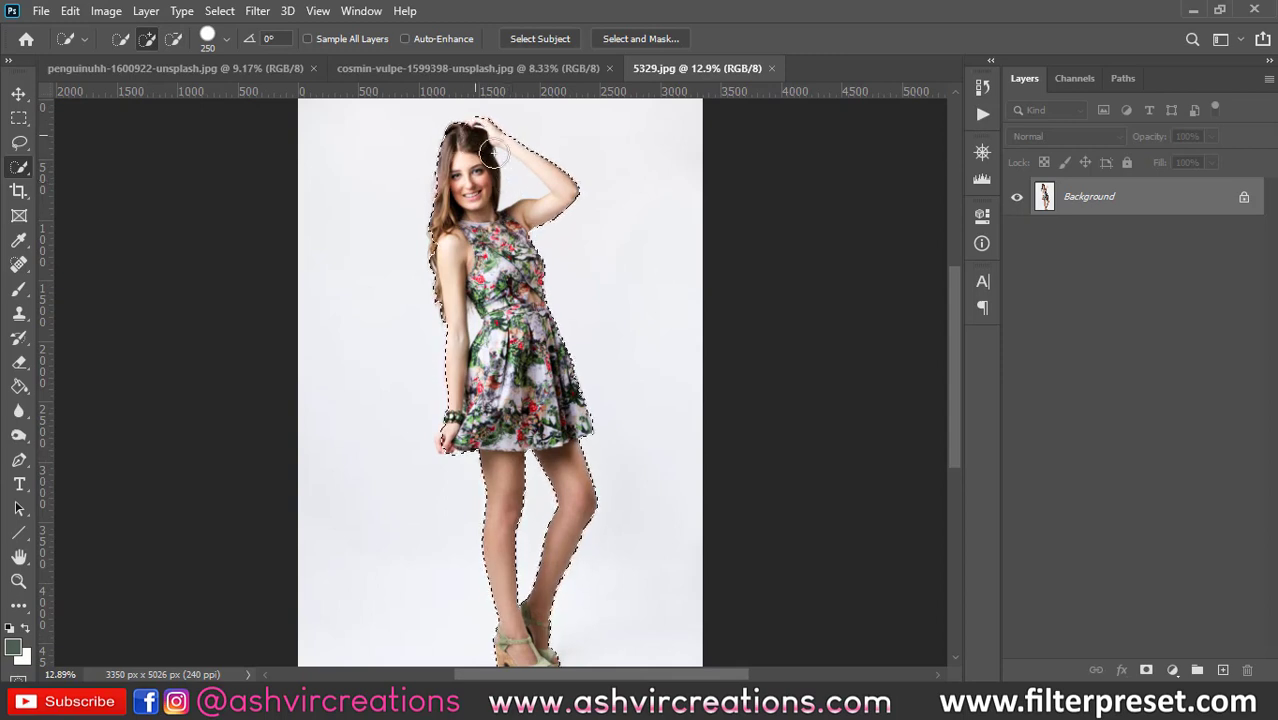
scroll(516, 186, down, 3)
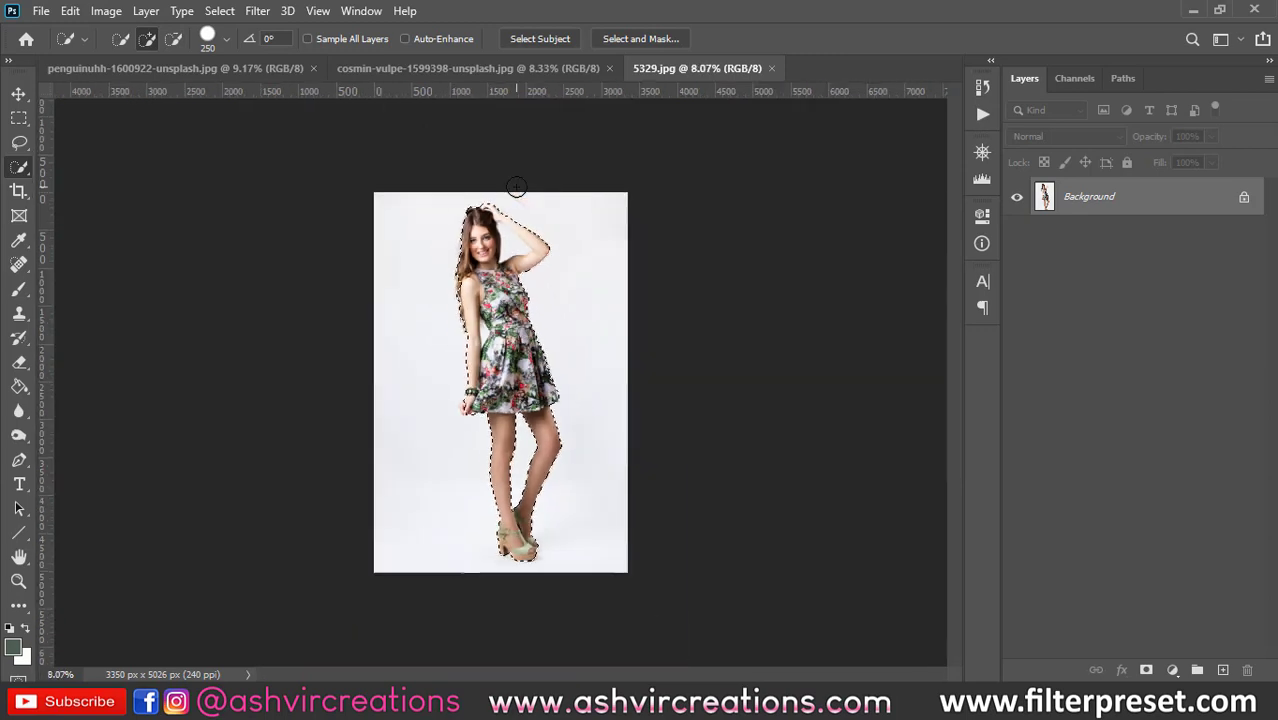
Subtract the background gap between the head and raised arm from the selection, reducing the Quick Selection brush to 150.
scroll(520, 208, up, 1)
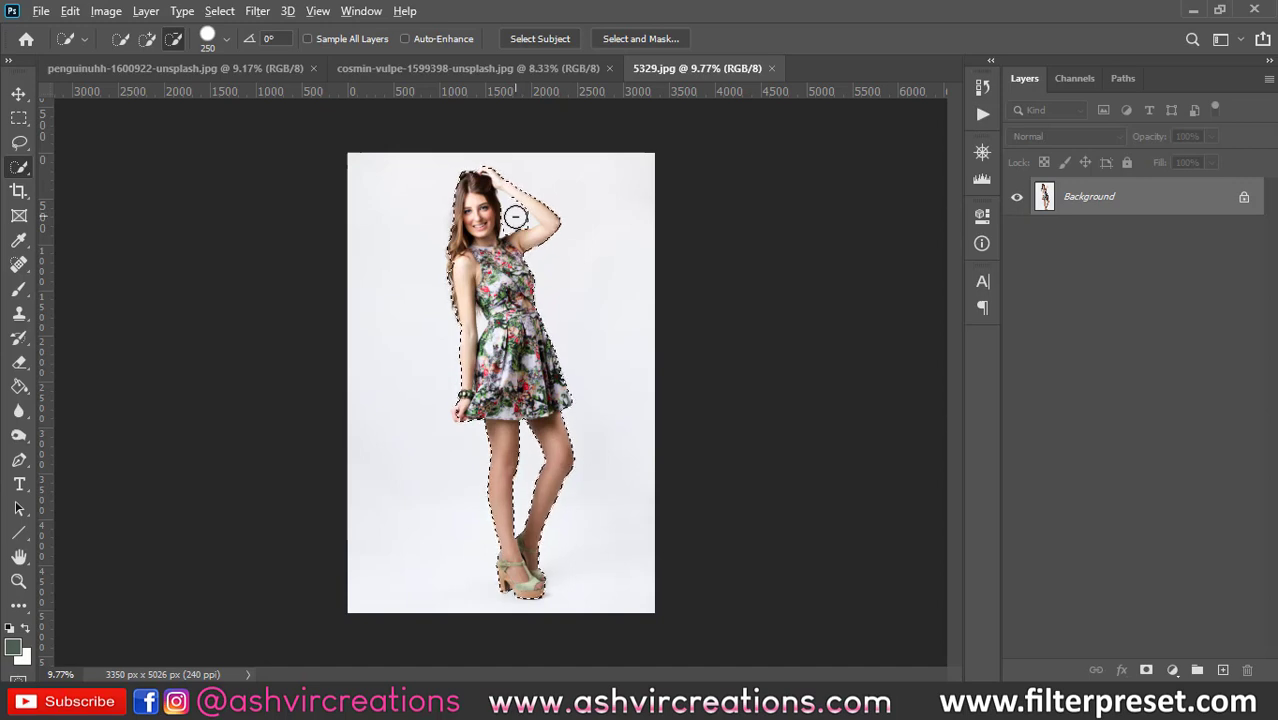
scroll(517, 220, up, 3)
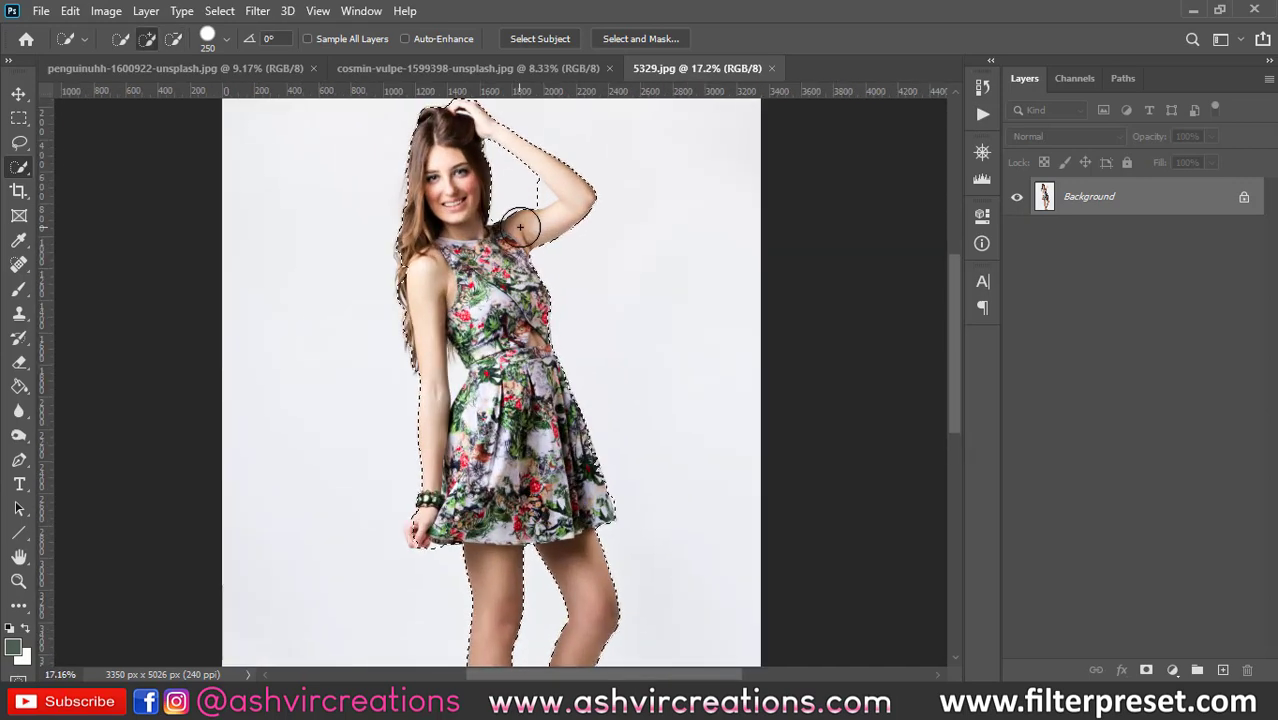
key(bracketleft)
key(bracketleft)
key(bracketleft)
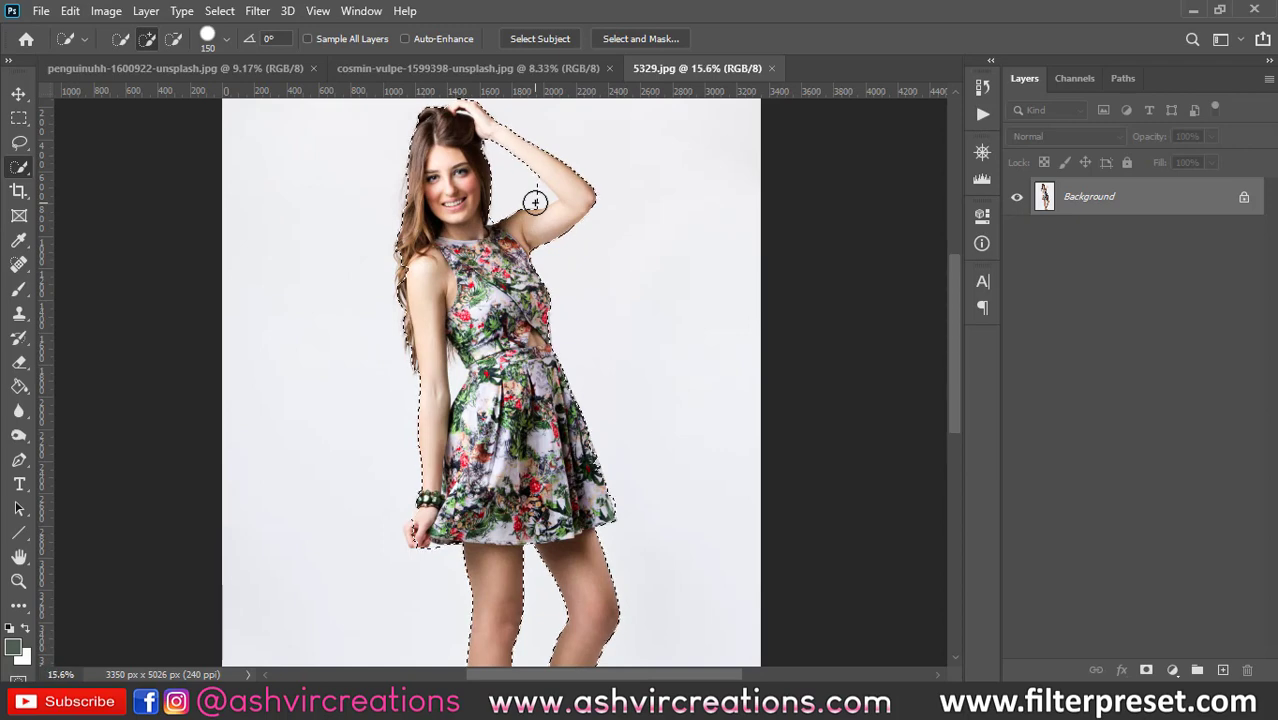
scroll(536, 197, down, 1)
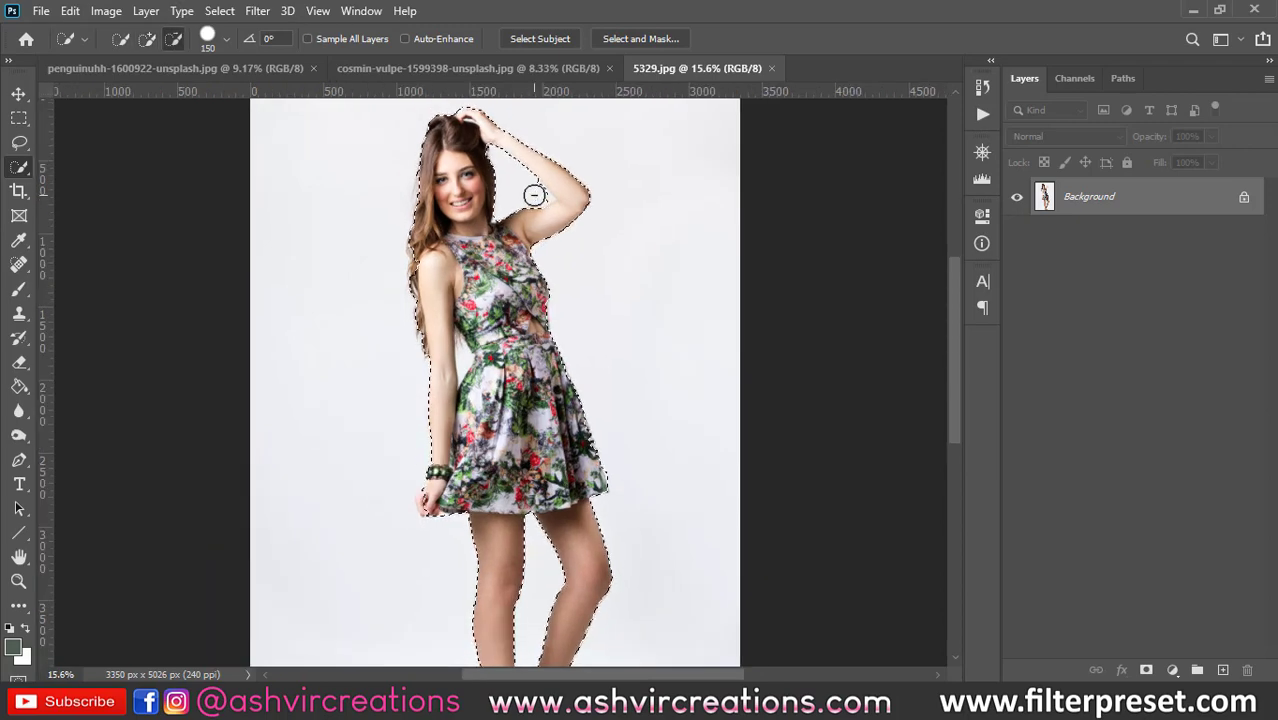
scroll(542, 196, up, 3)
scroll(547, 201, up, 4)
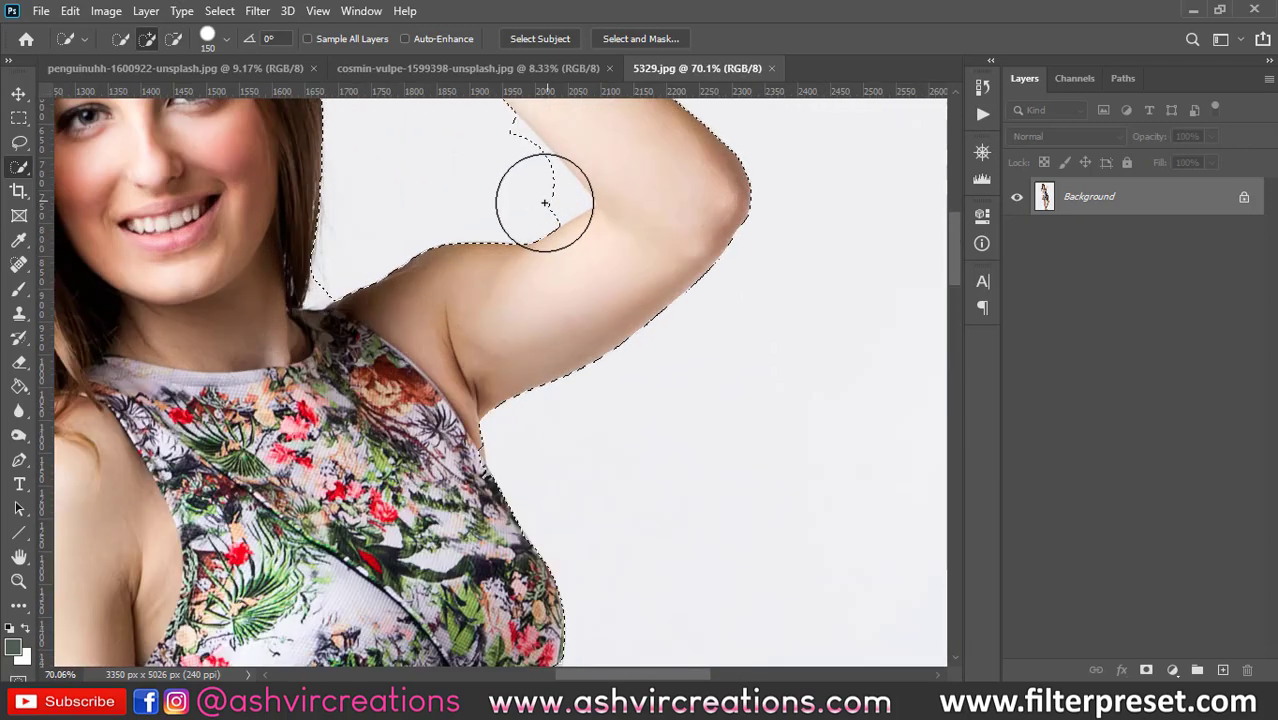
scroll(541, 200, down, 2)
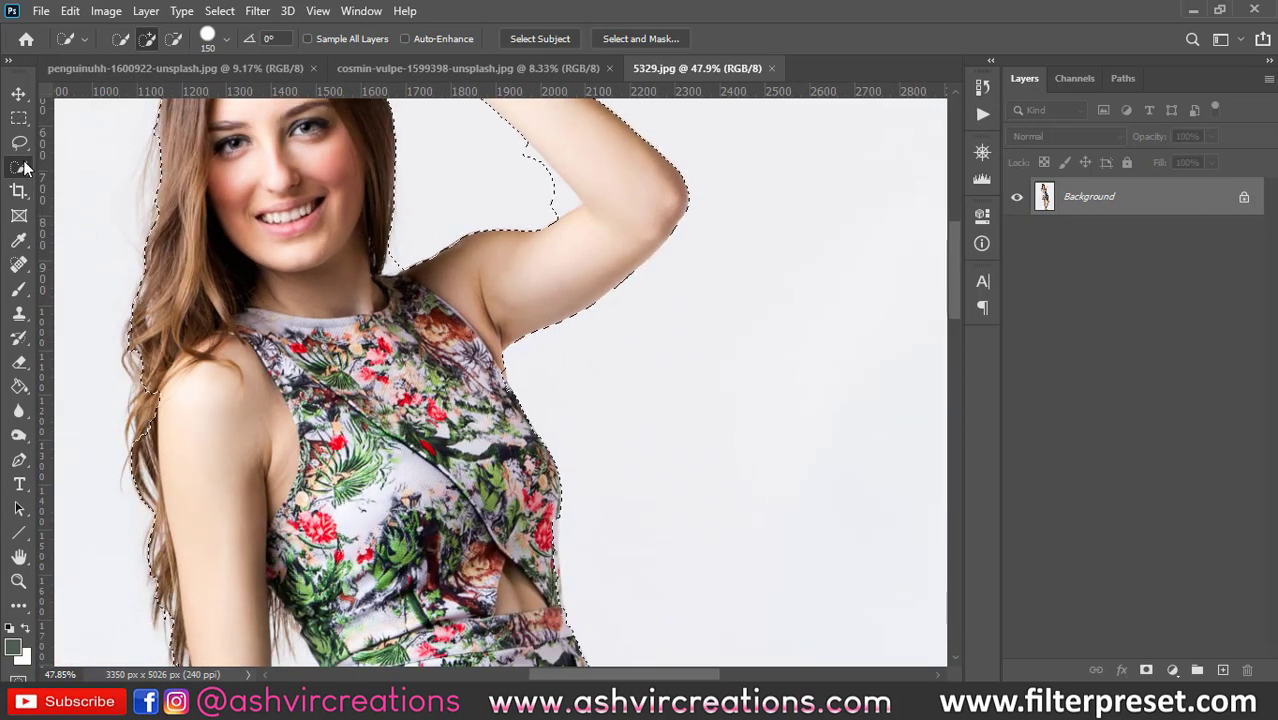
Subtract the leftover background inside the raised elbow from the selection with the Magic Wand tool at tolerance 32.
right_click(19, 167)
click(75, 204)
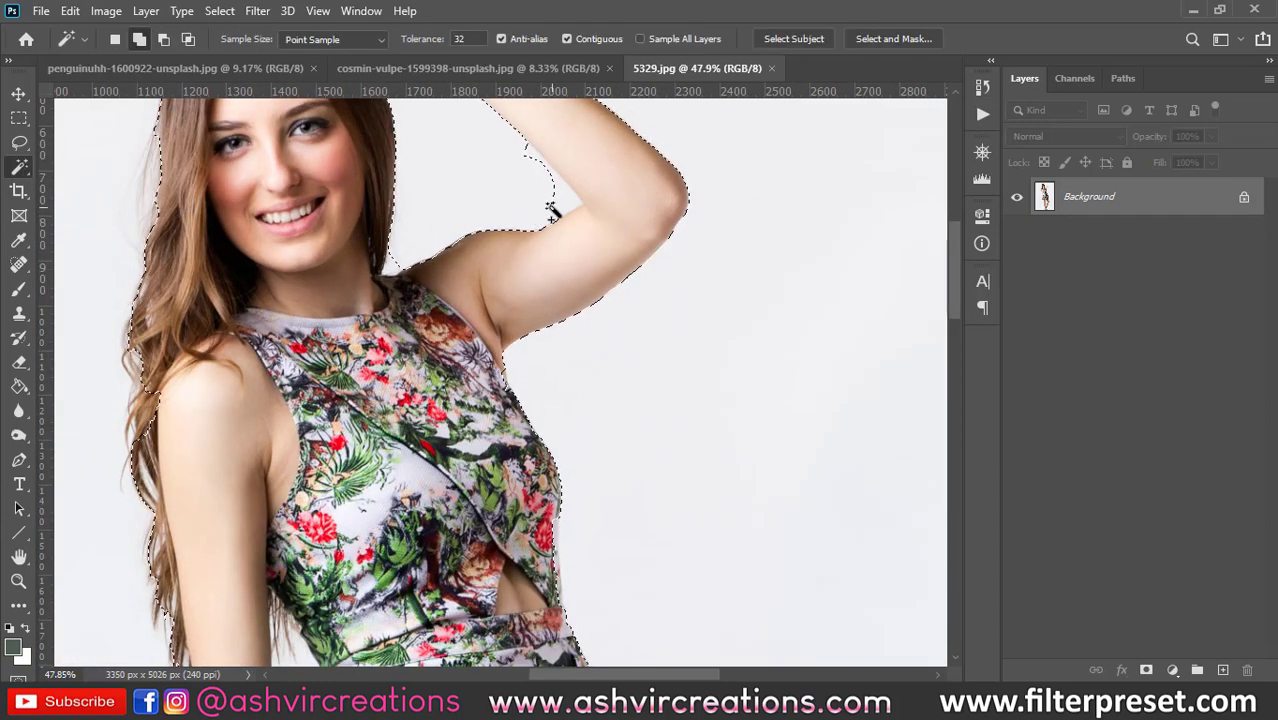
alt+click(562, 202)
scroll(565, 205, down, 6)
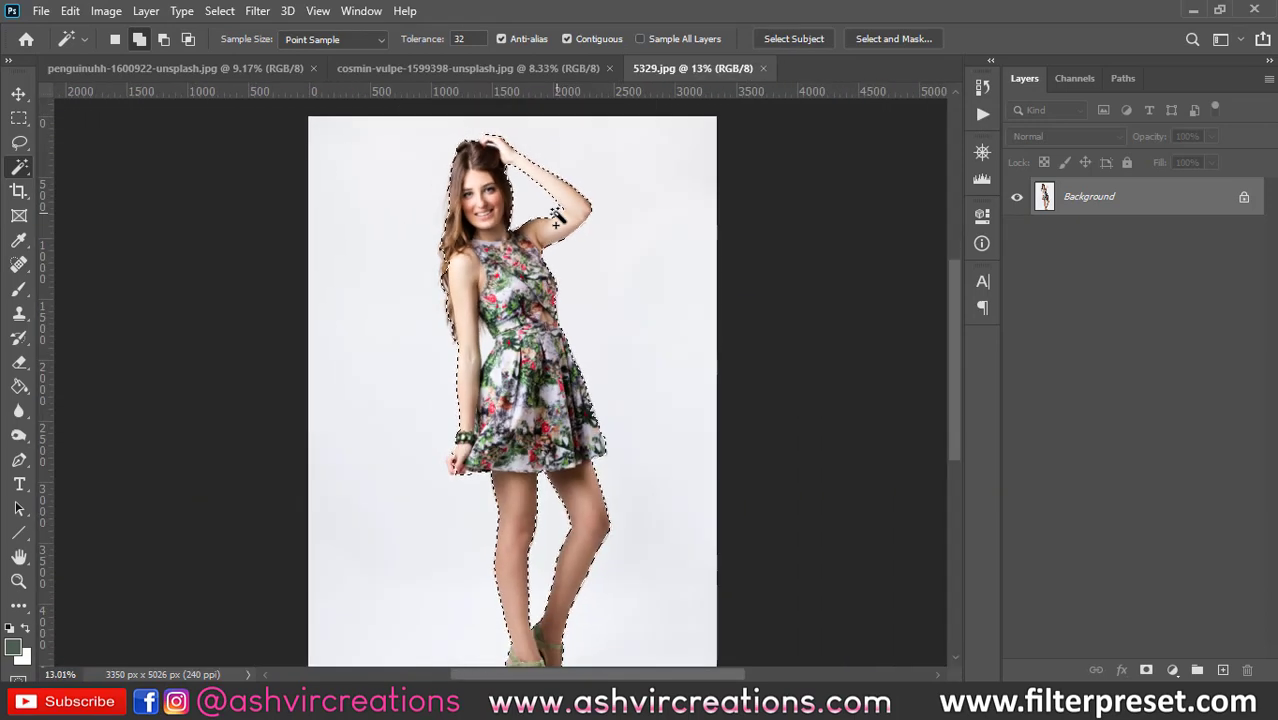
scroll(468, 300, down, 1)
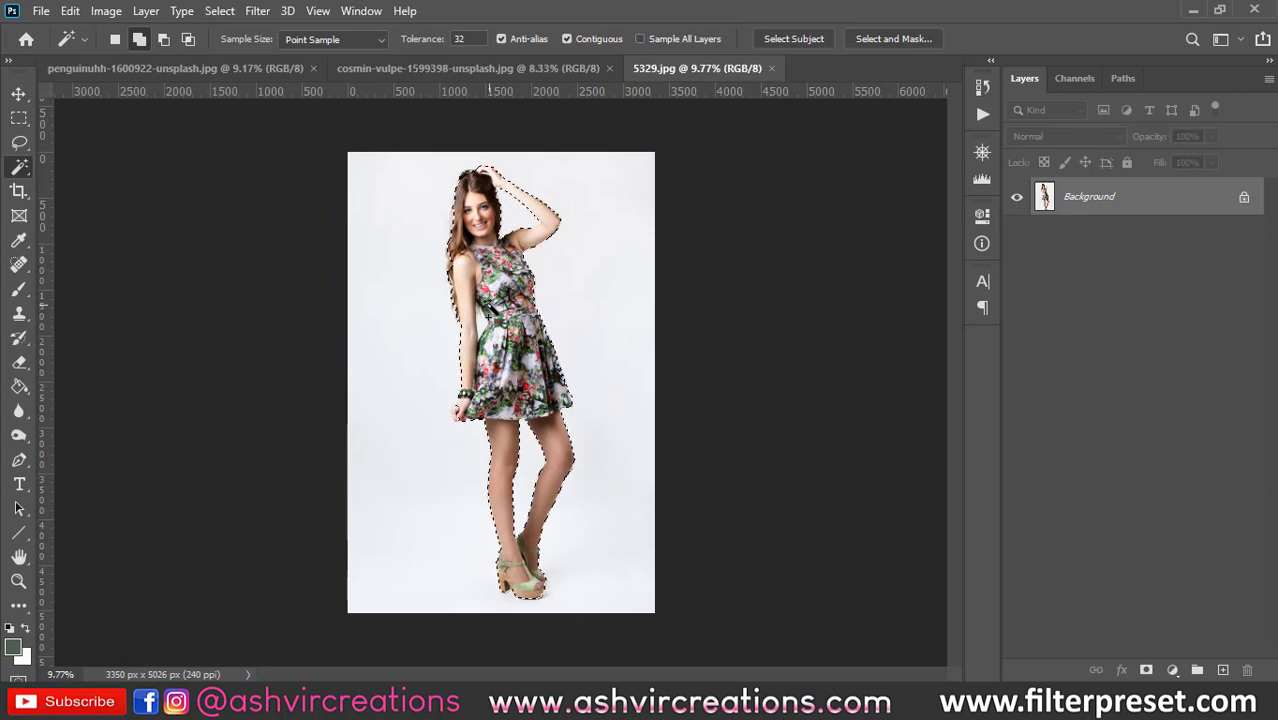
Cut the selected woman onto a new layer and hide the Background layer.
right_click(492, 266)
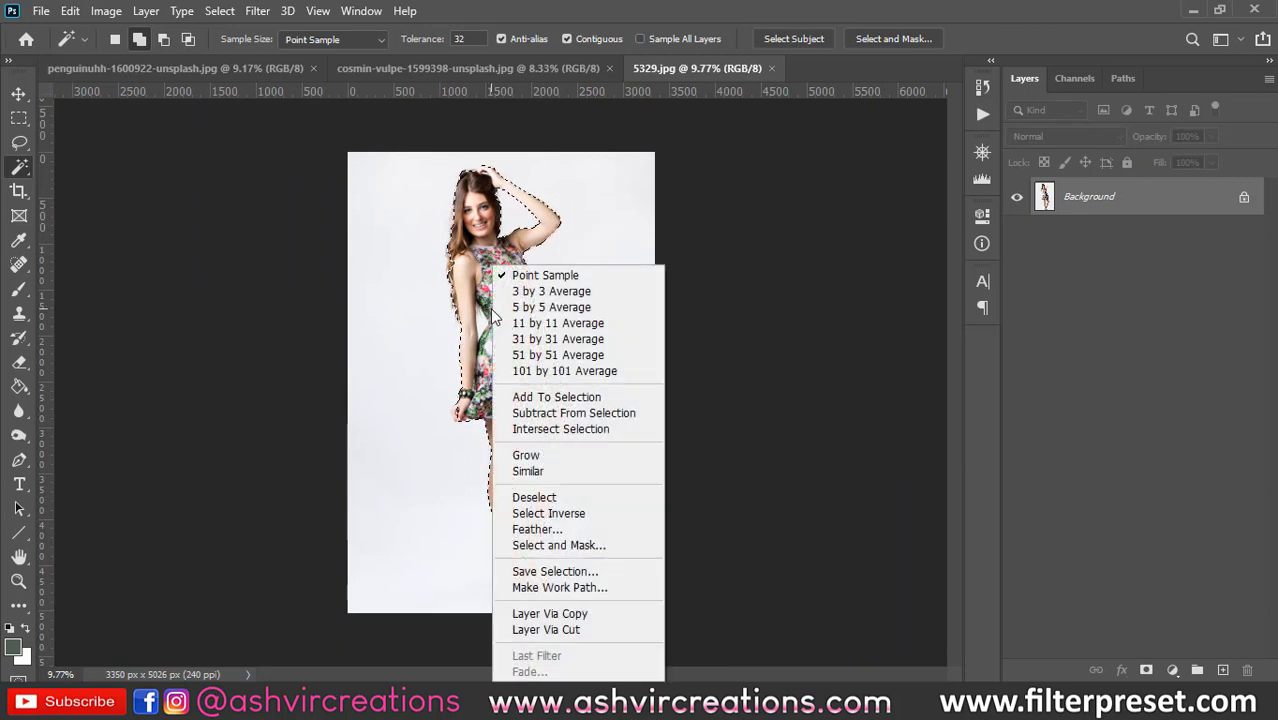
click(554, 630)
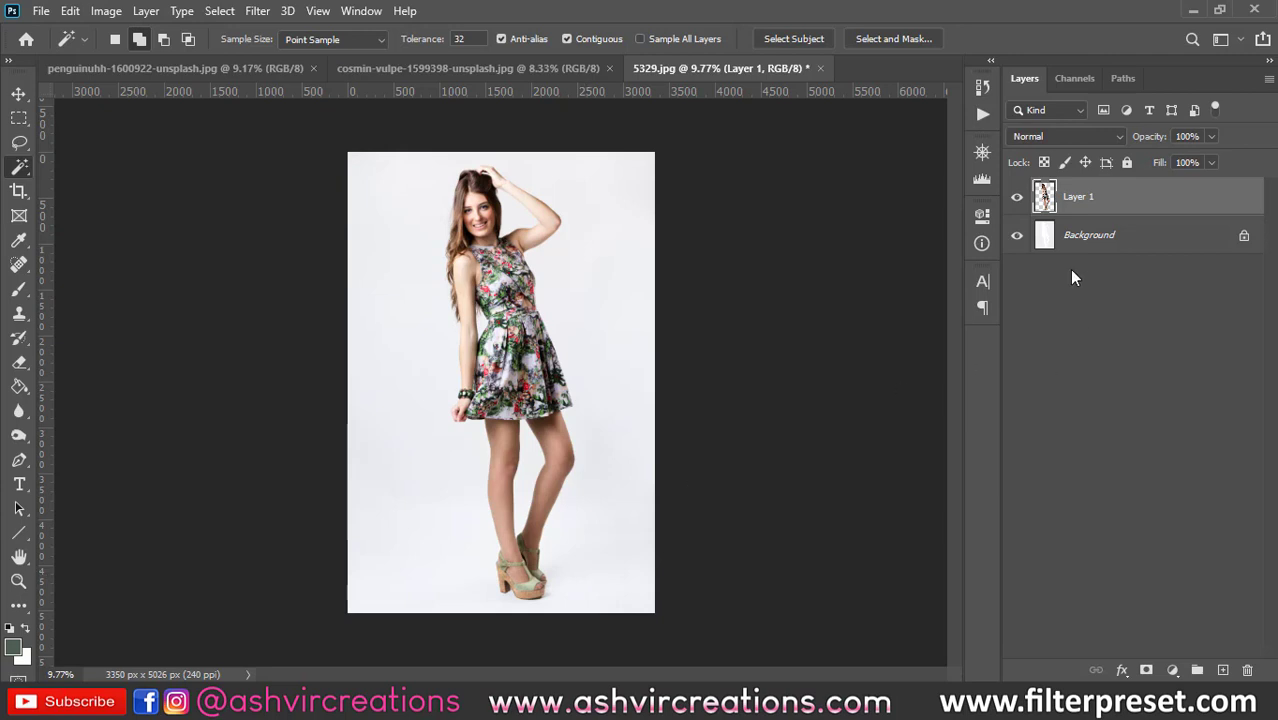
click(1017, 235)
key(ctrl+0)
Move the cut-out woman across the transparent canvas with the Move tool.
key(v)
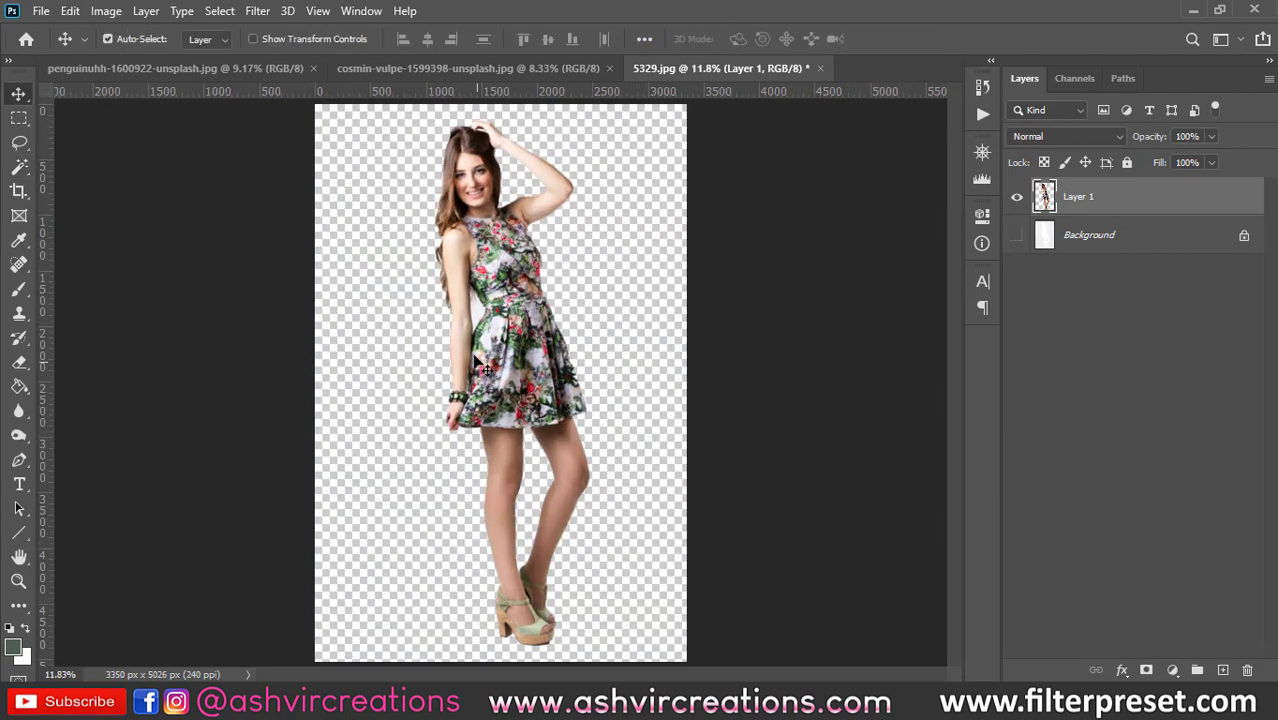
drag(478, 365, 529, 342)
key(ctrl+minus)
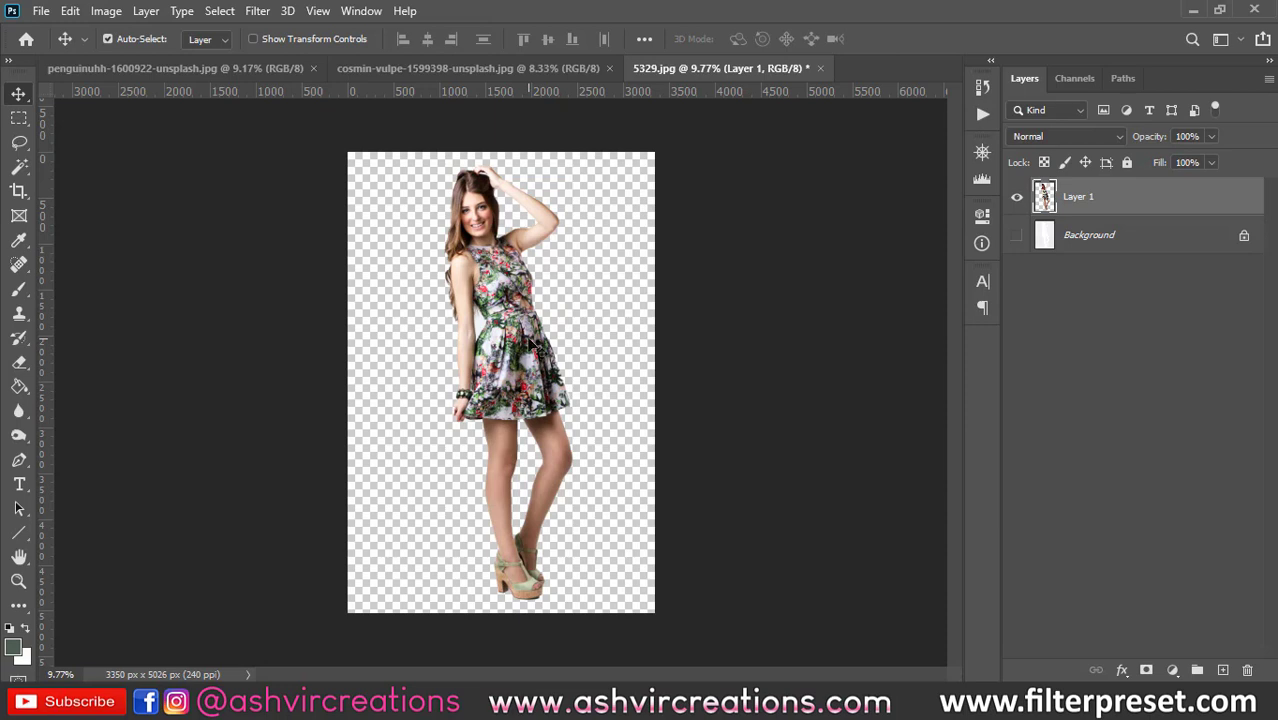
Undo the move, the hiding of the background and the layer cut in 5329.jpg.
click(471, 72)
click(712, 68)
key(ctrl+z)
key(ctrl+z)
key(ctrl+z)
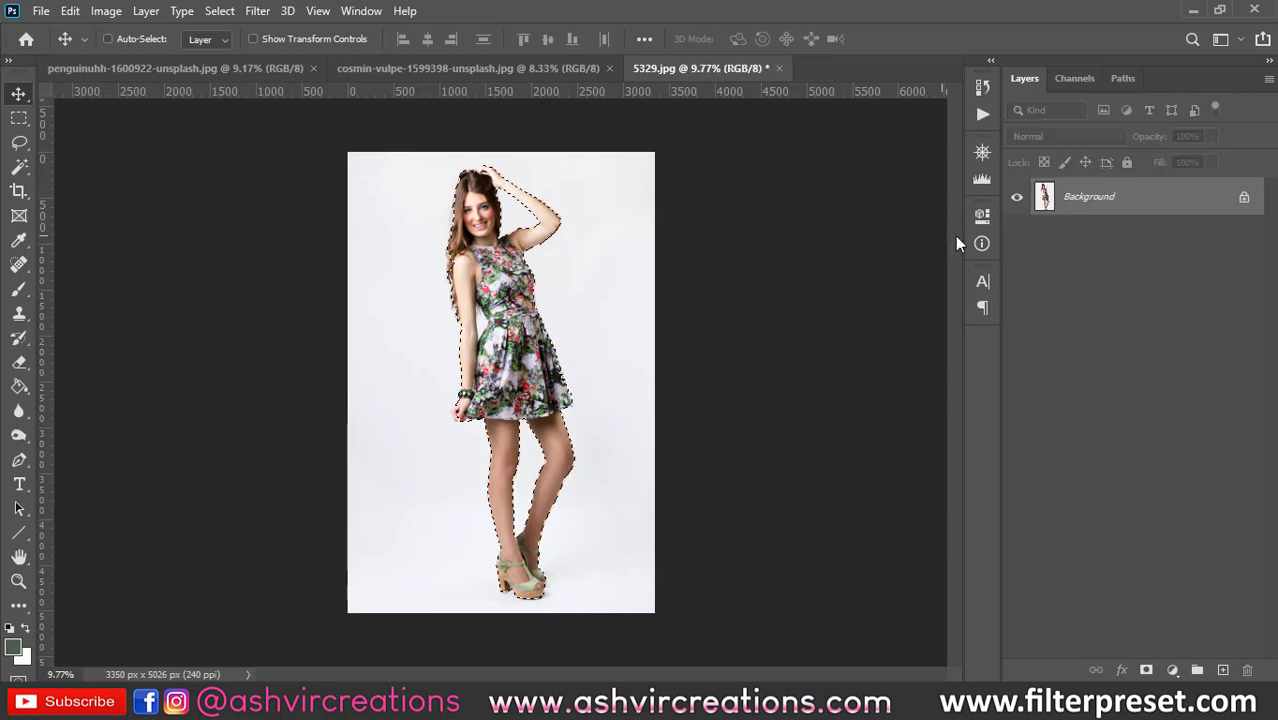
Clear the selection around the woman.
key(ctrl+0)
scroll(441, 408, up, 1)
key(ctrl+d)
scroll(438, 407, down, 2)
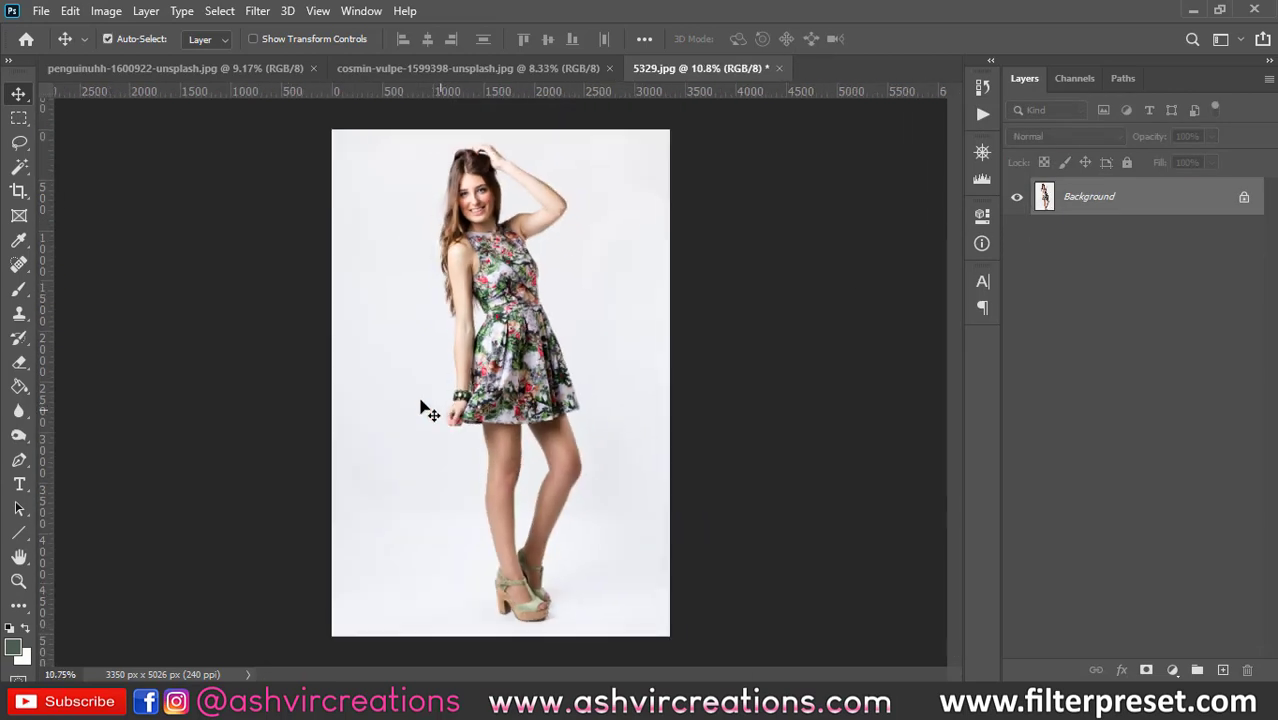
Switch to the cosmin-vulpe-1599398-unsplash.jpg document and activate the Quick Selection tool.
click(15, 146)
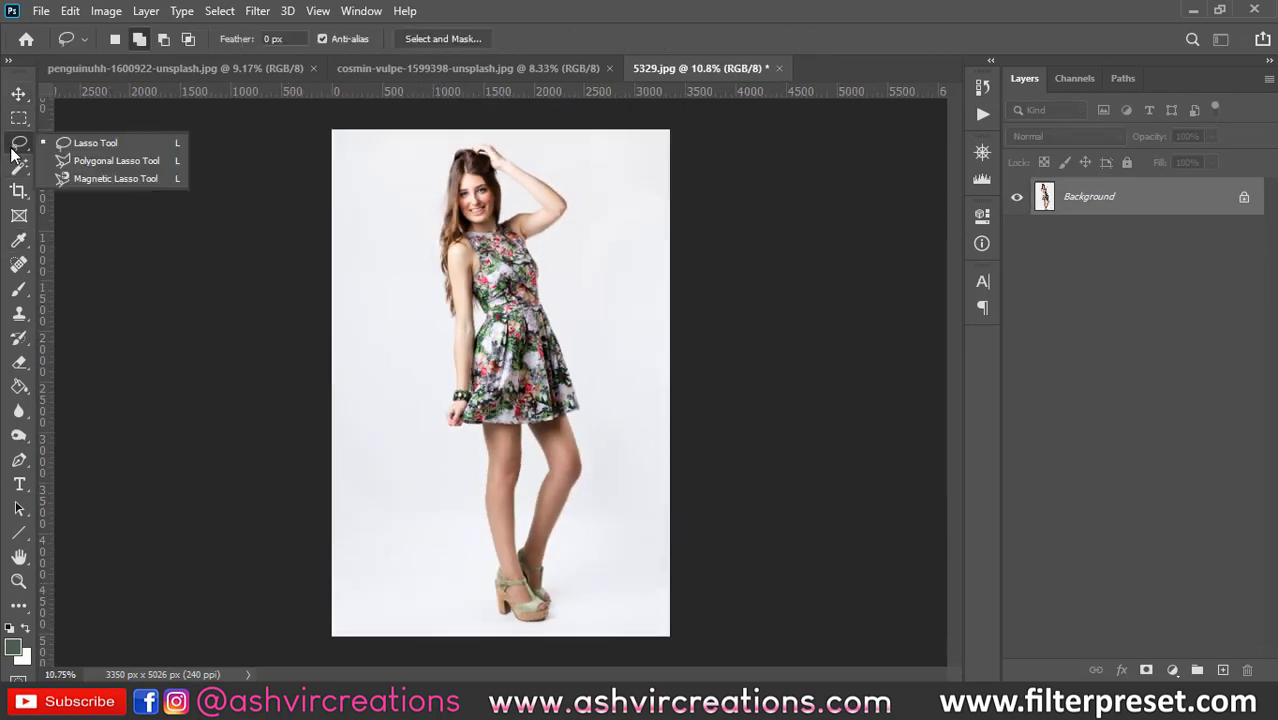
click(400, 72)
scroll(476, 365, up, 1)
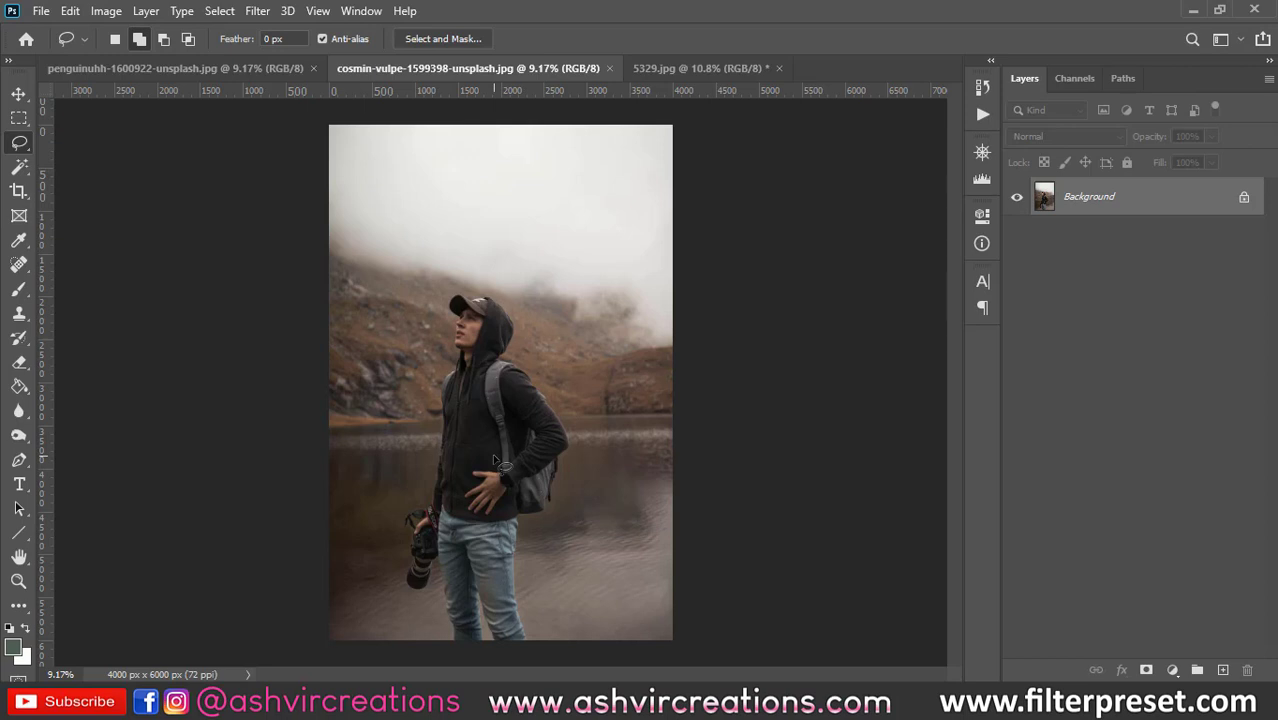
click(18, 170)
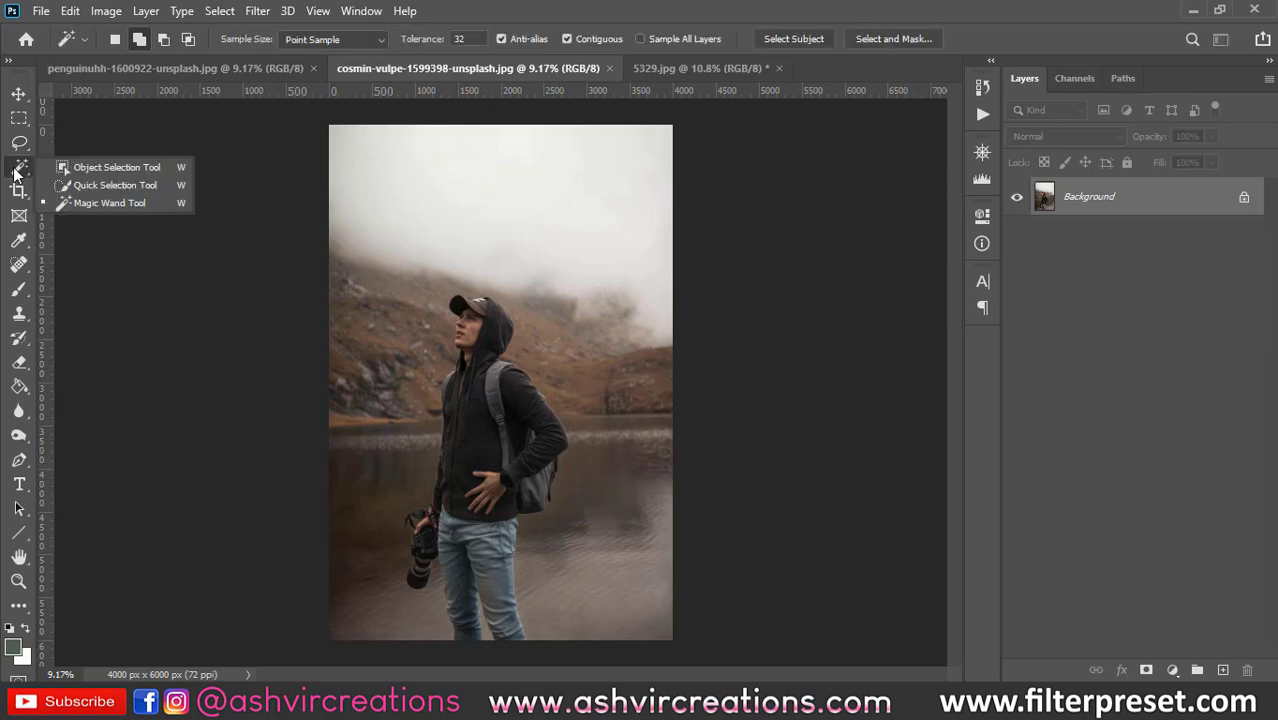
click(110, 185)
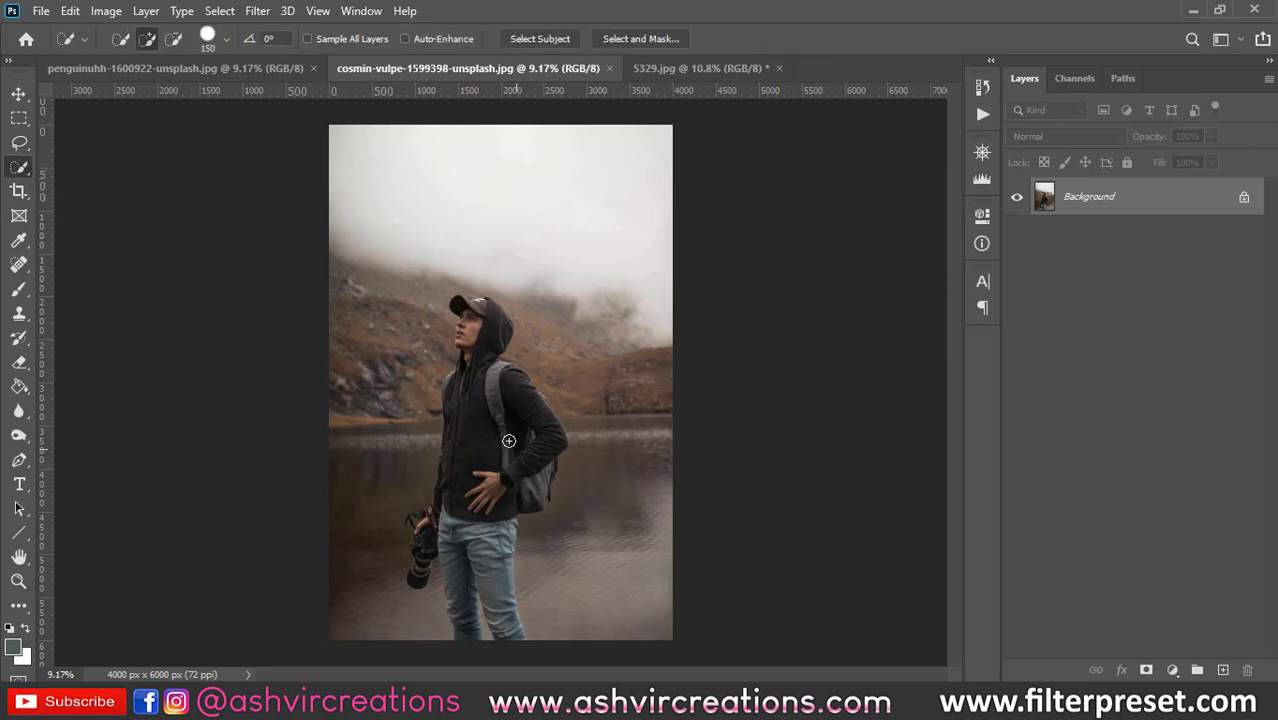
Enlarge the Quick Selection brush and select the man's dark jacket.
scroll(487, 424, down, 2)
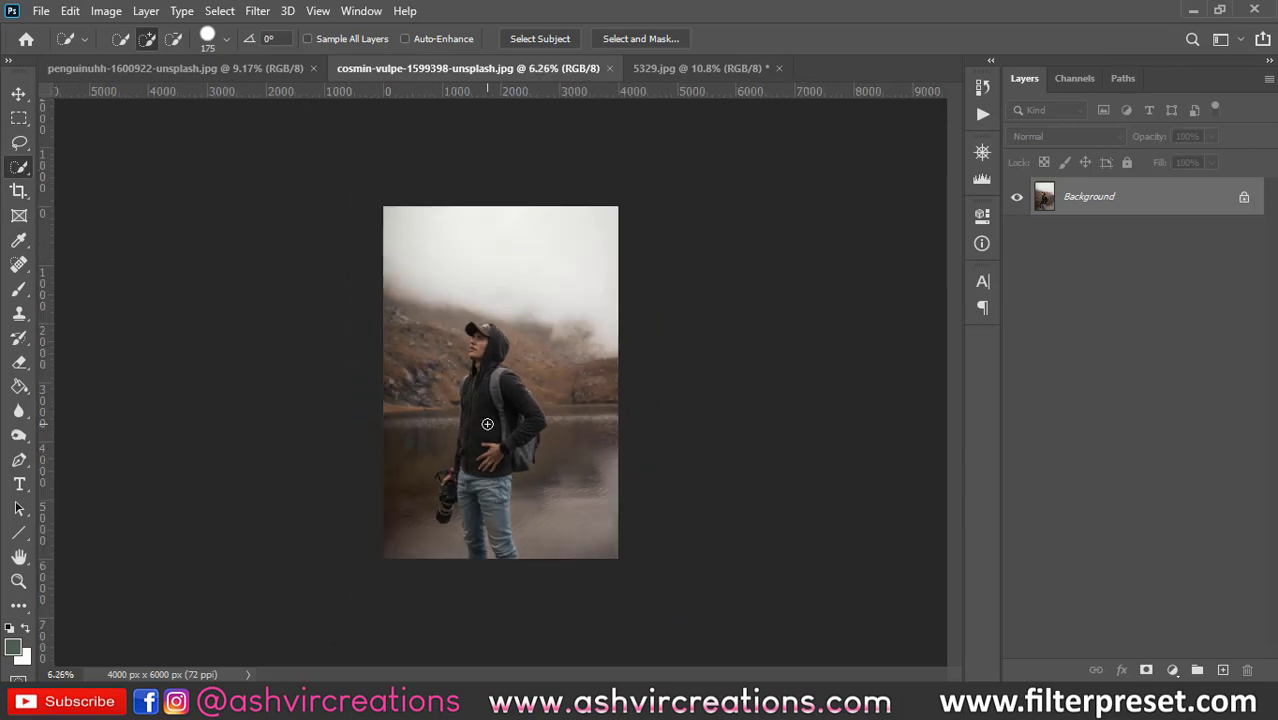
scroll(487, 424, up, 1)
scroll(487, 424, down, 2)
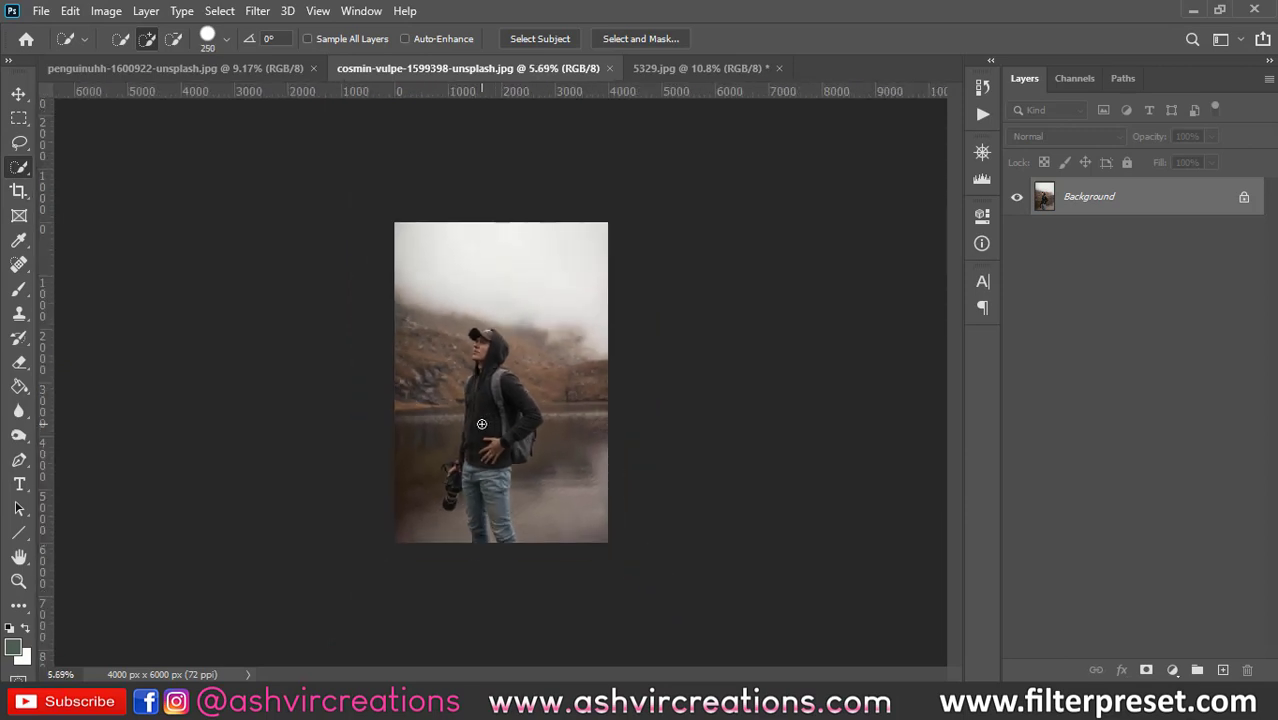
key(bracketright)
key(bracketright)
key(bracketright)
key(bracketright)
key(bracketright)
click(507, 424)
Shrink the Quick Selection brush and add the man's jeans and the rest of his upper body to the selection.
key(bracketleft)
key(bracketleft)
key(bracketleft)
key(bracketleft)
key(bracketleft)
key(bracketleft)
click(494, 508)
key(bracketleft)
click(491, 533)
mouse_move(491, 533)
mouse_down()
mouse_move(476, 500)
mouse_move(452, 490)
mouse_move(497, 430)
mouse_up()
Shrink the Quick Selection brush to 175 px and add the front end of the camera lens to the selection.
scroll(500, 380, up, 2)
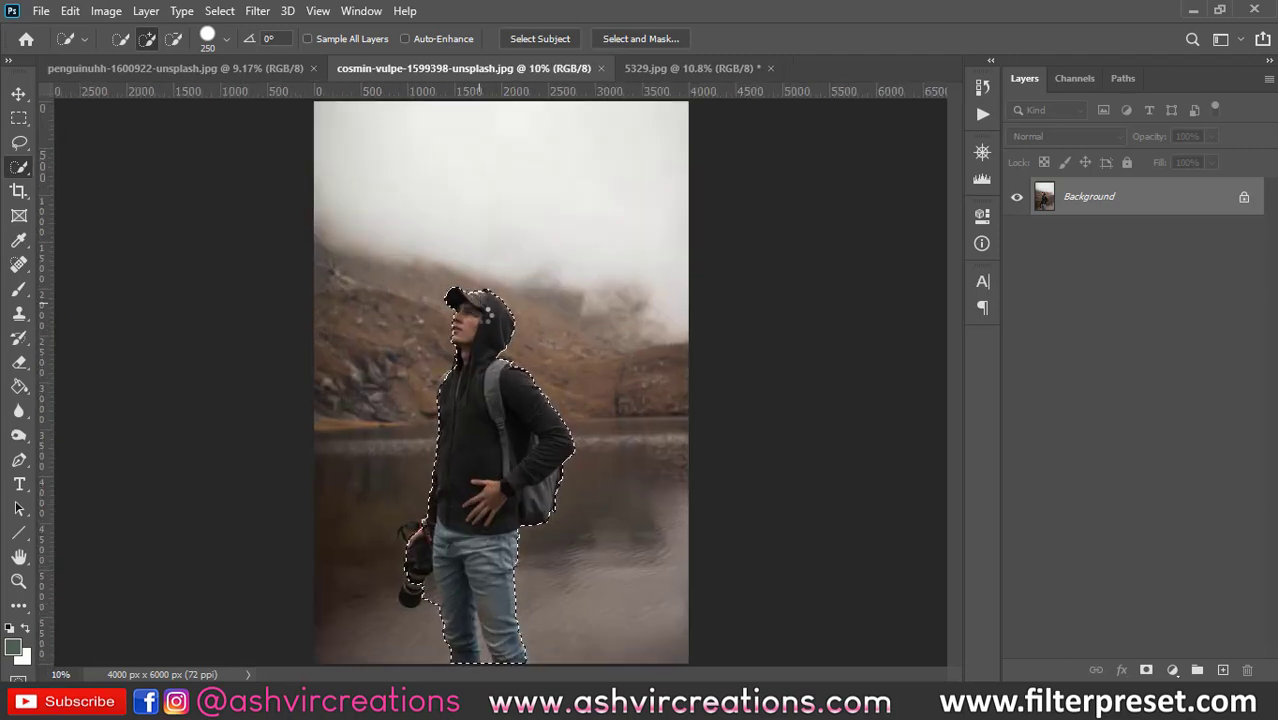
key(bracketleft)
key(bracketleft)
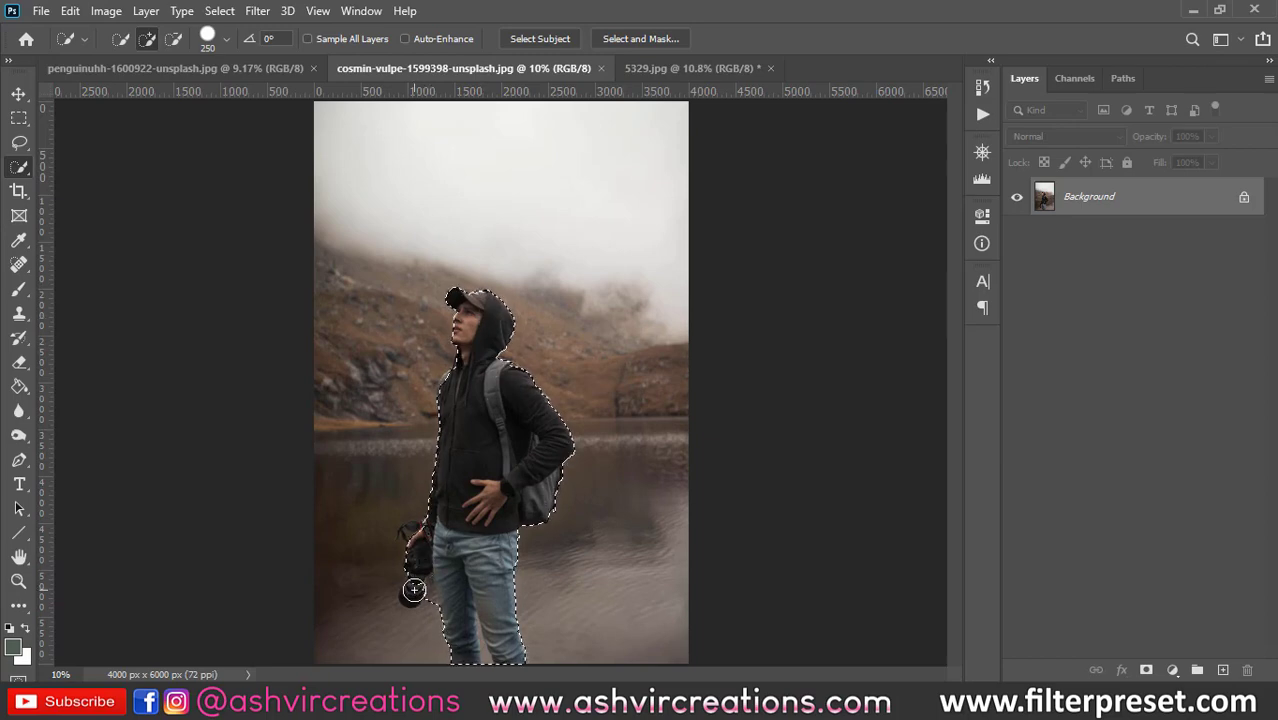
click(408, 596)
scroll(499, 385, down, 2)
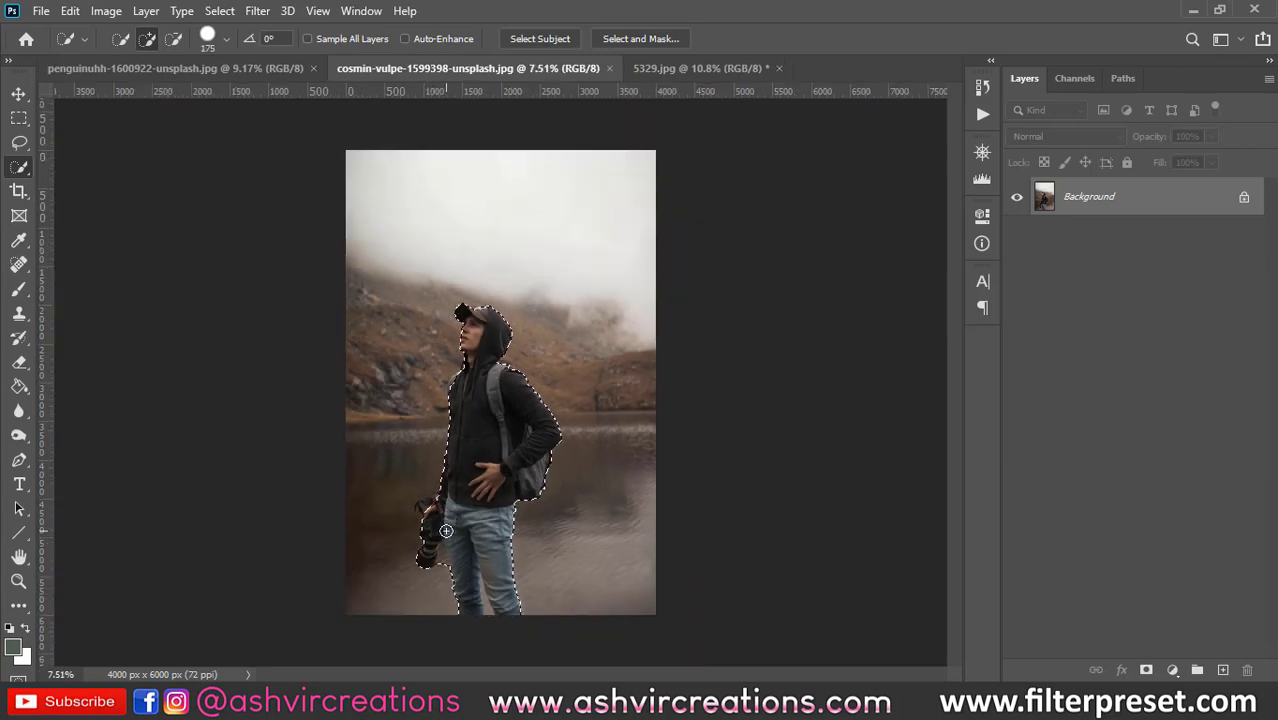
Shrink the Quick Selection brush to 125 px and subtract a patch of background between the camera lens and the jeans.
scroll(515, 435, up, 3)
scroll(530, 493, down, 1)
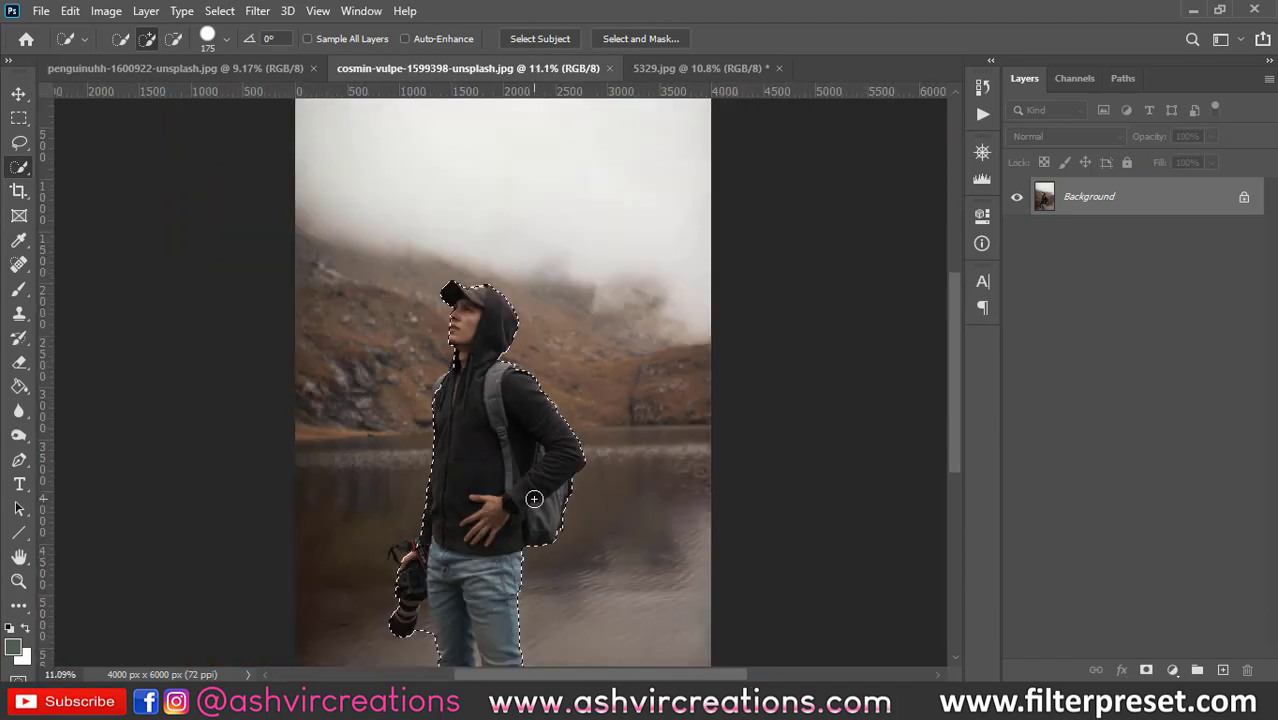
drag(505, 515, 531, 459)
scroll(531, 459, up, 2)
key(bracketleft)
key(bracketleft)
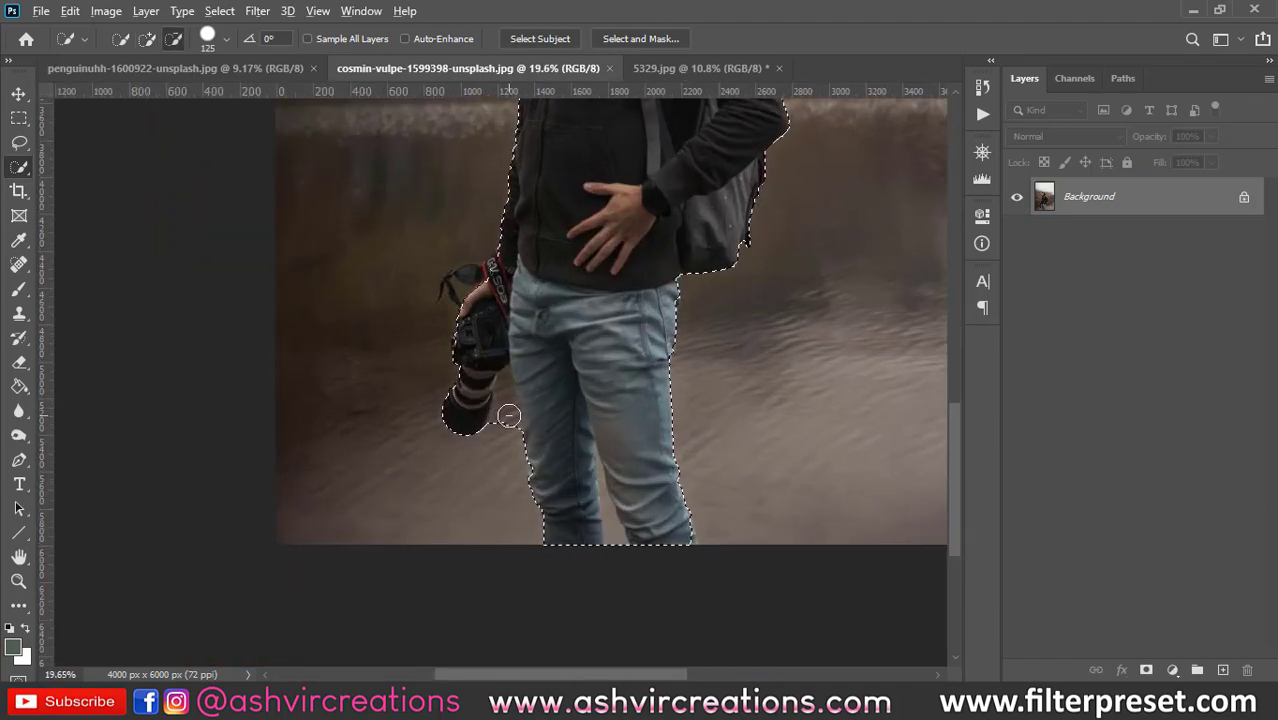
alt+click(503, 422)
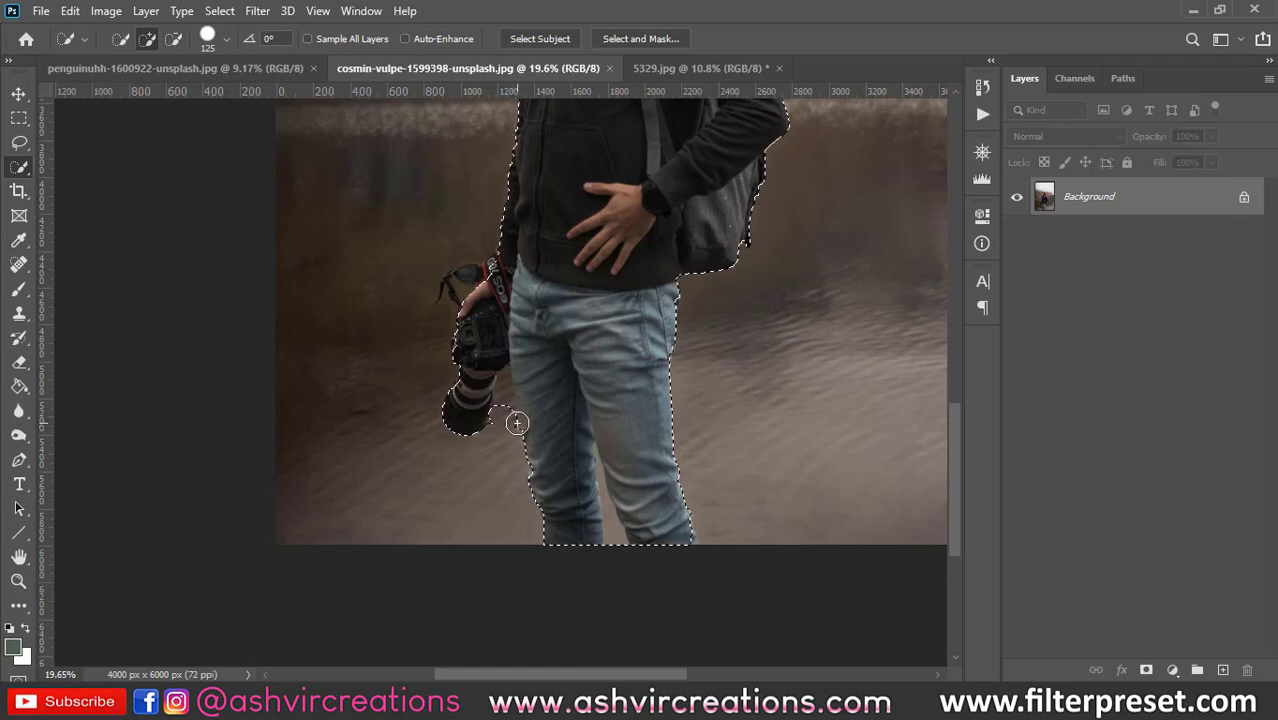
Enlarge the Quick Selection brush to 400 px.
scroll(516, 423, down, 1)
scroll(561, 296, down, 1)
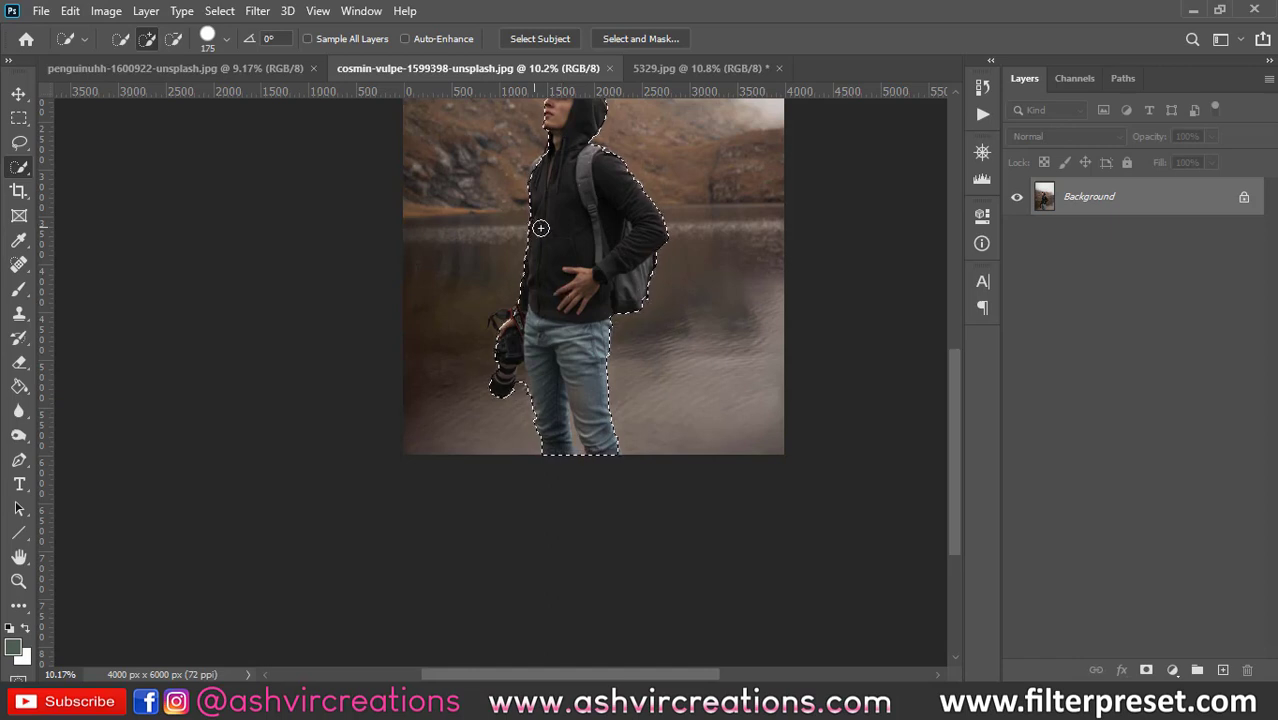
key(bracketright)
key(bracketright)
key(bracketright)
key(bracketright)
key(bracketright)
key(bracketright)
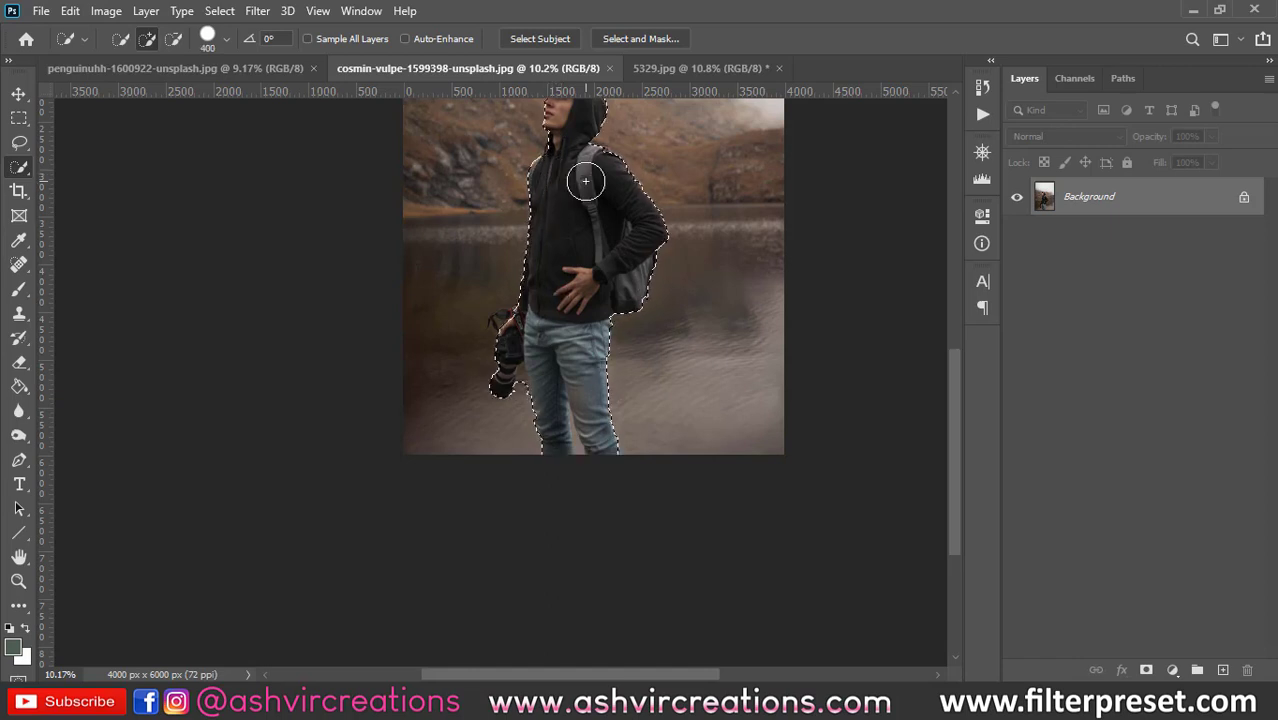
Activate the Lasso tool for refining the selection between the camera and the jeans.
scroll(585, 177, down, 1)
scroll(502, 240, up, 1)
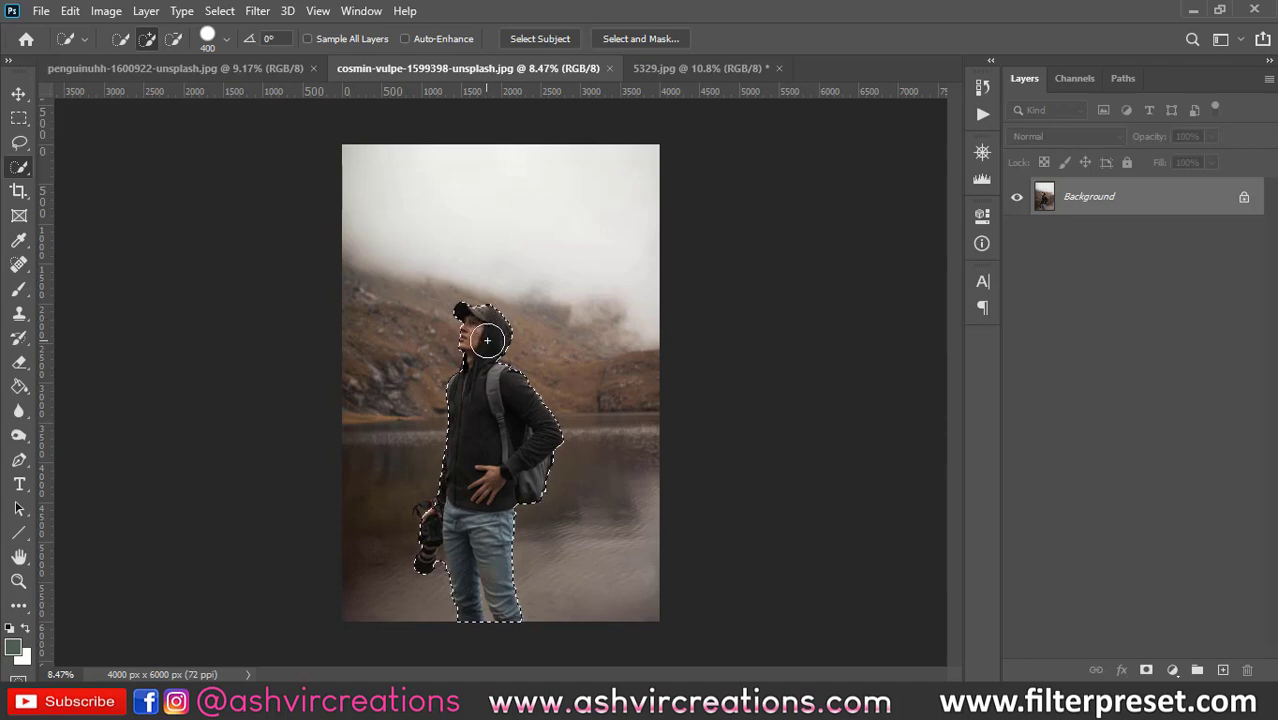
scroll(491, 337, up, 1)
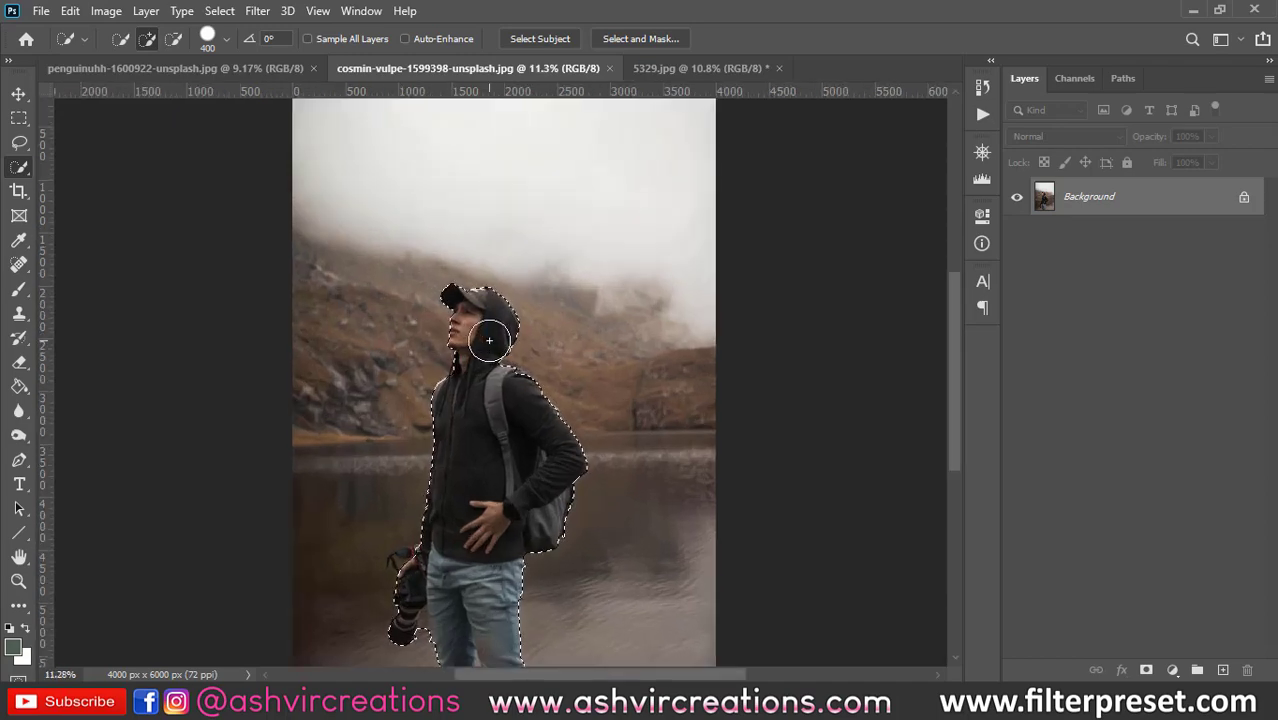
scroll(495, 528, up, 1)
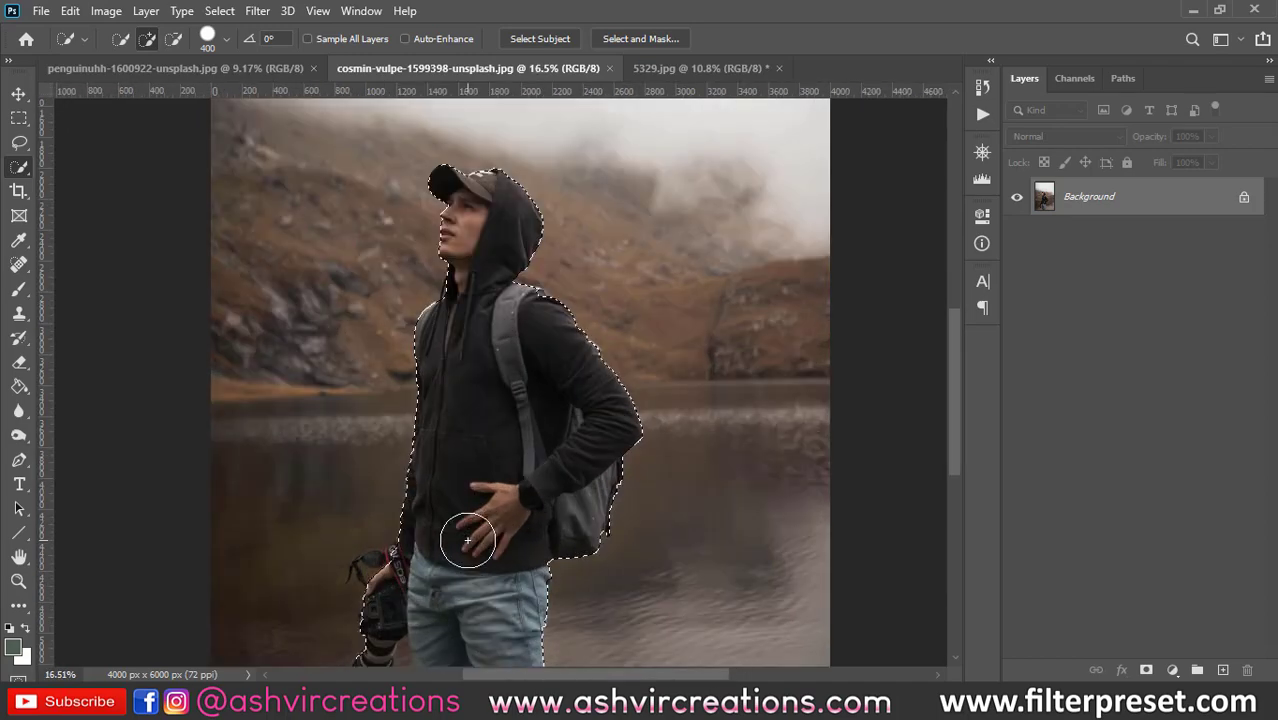
drag(499, 528, 565, 270)
scroll(517, 400, up, 2)
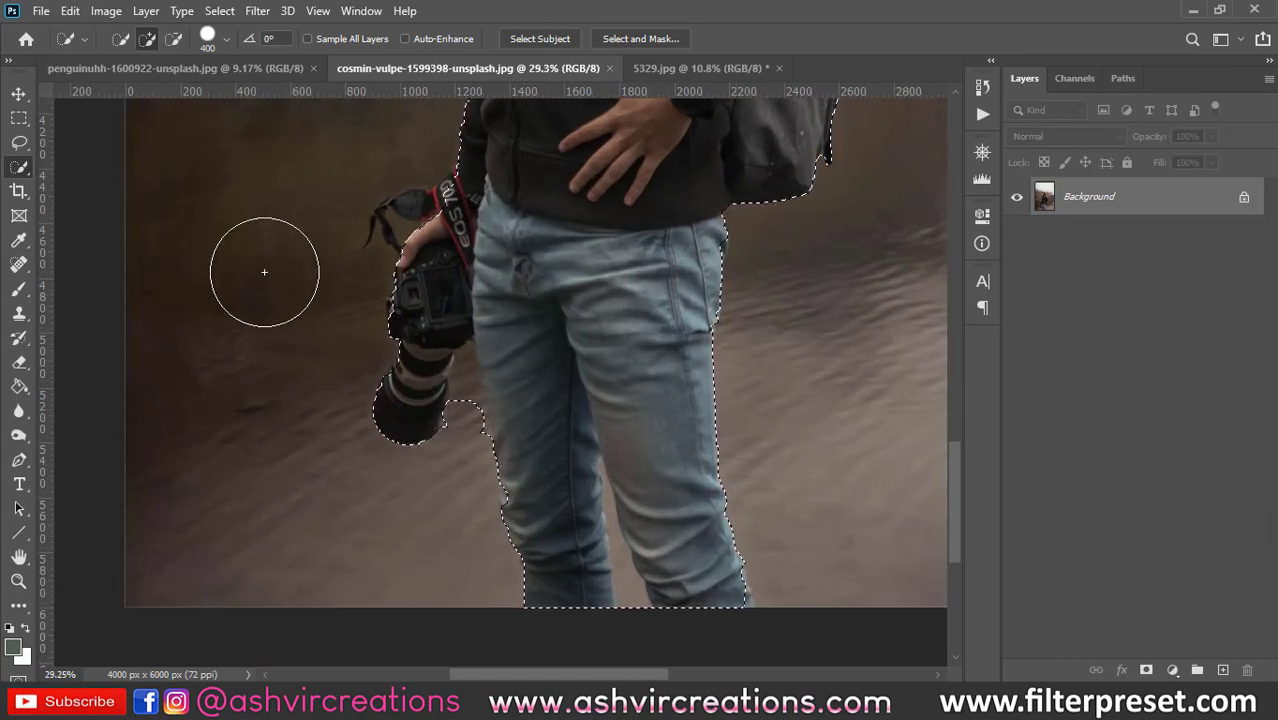
right_click(20, 168)
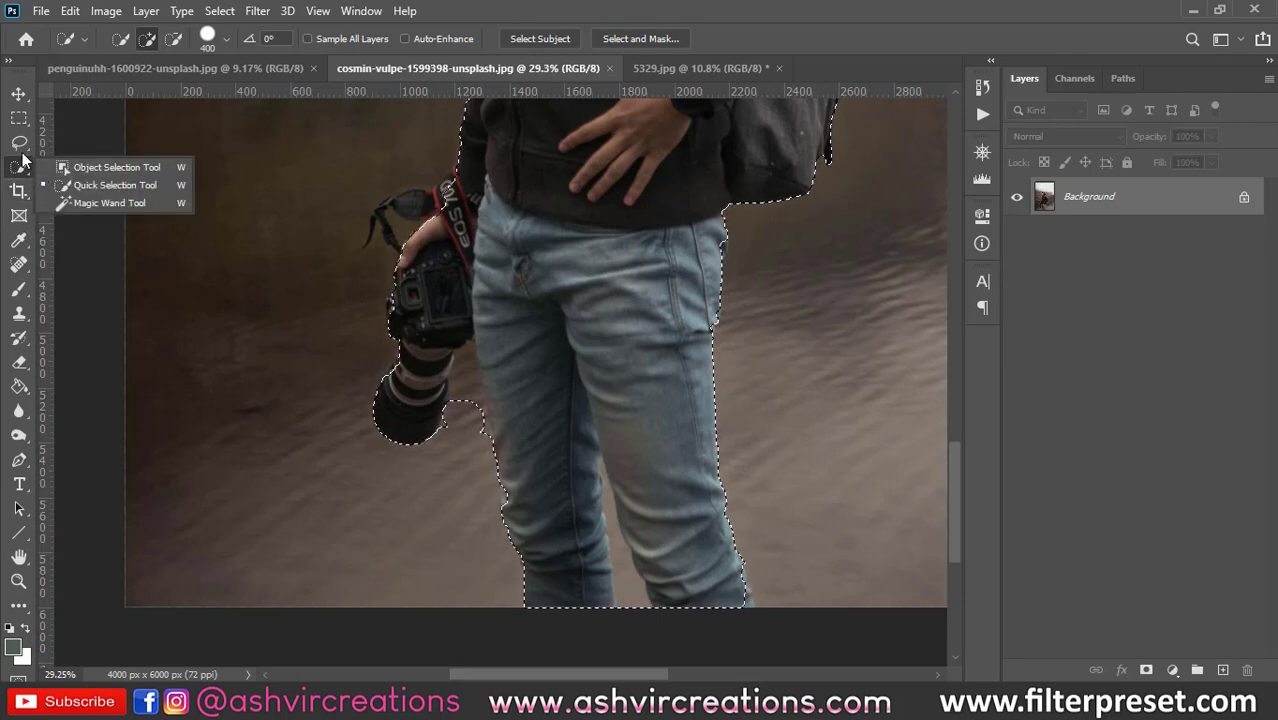
click(19, 142)
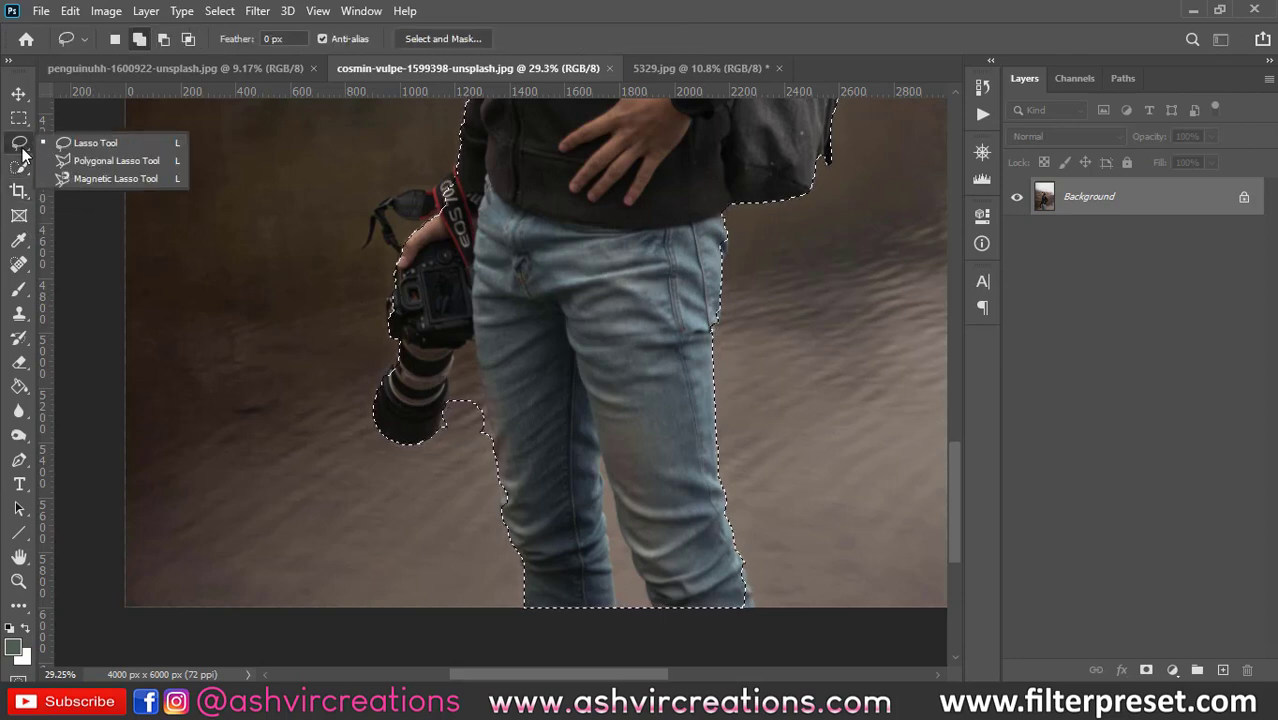
click(104, 149)
scroll(457, 417, up, 3)
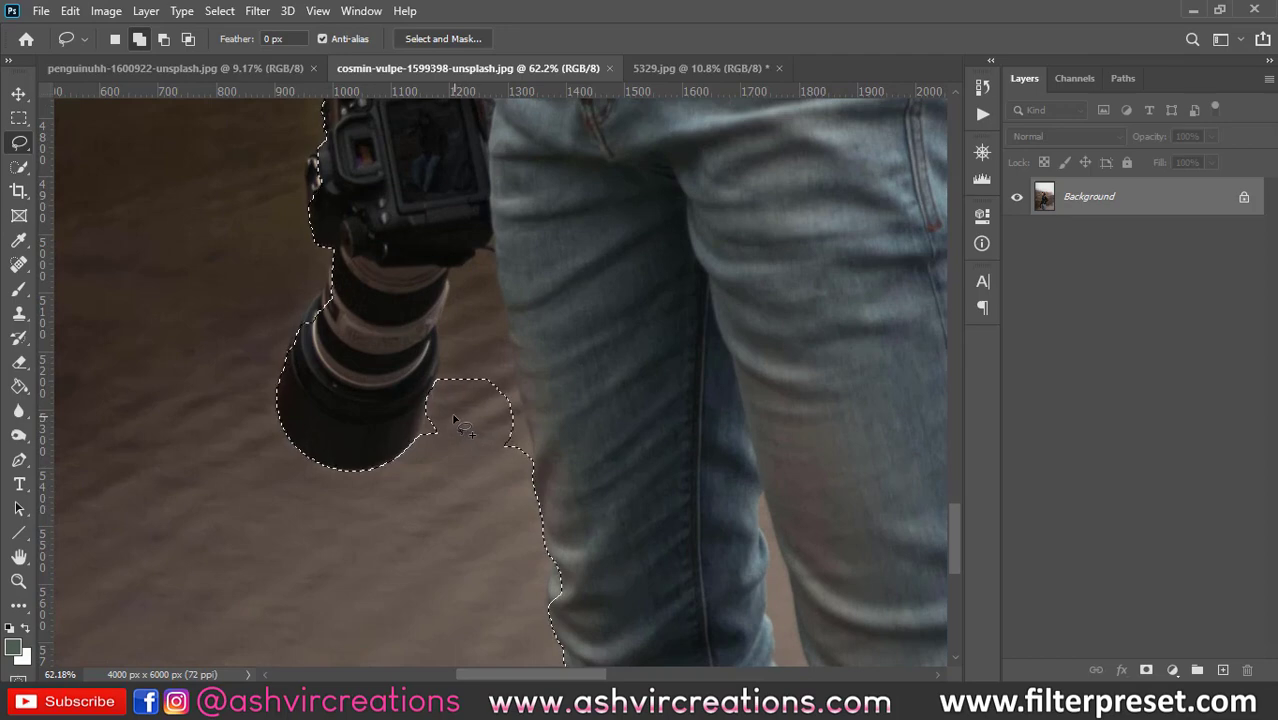
Try outlining the background gap between the camera lens and the jeans with the Lasso in Add to Selection mode.
click(140, 40)
drag(425, 429, 430, 416)
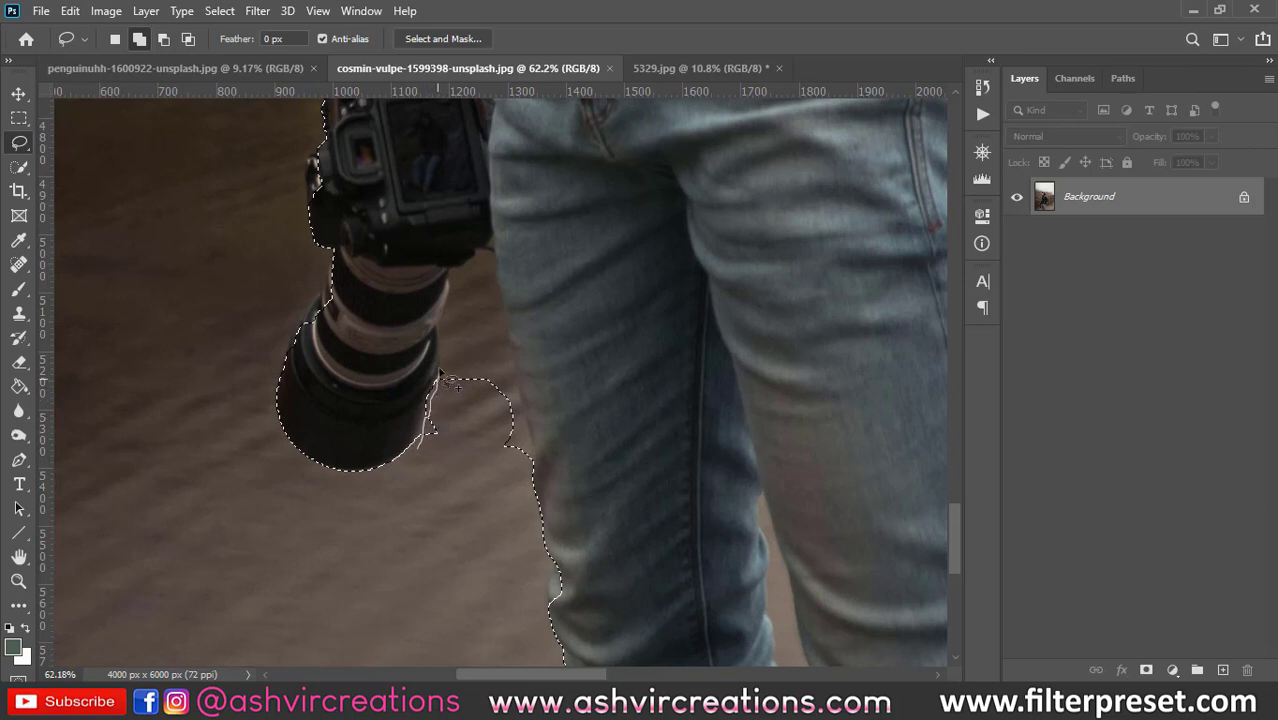
mouse_move(440, 368)
mouse_down()
mouse_move(452, 273)
mouse_move(478, 248)
mouse_move(492, 257)
mouse_move(516, 400)
mouse_up()
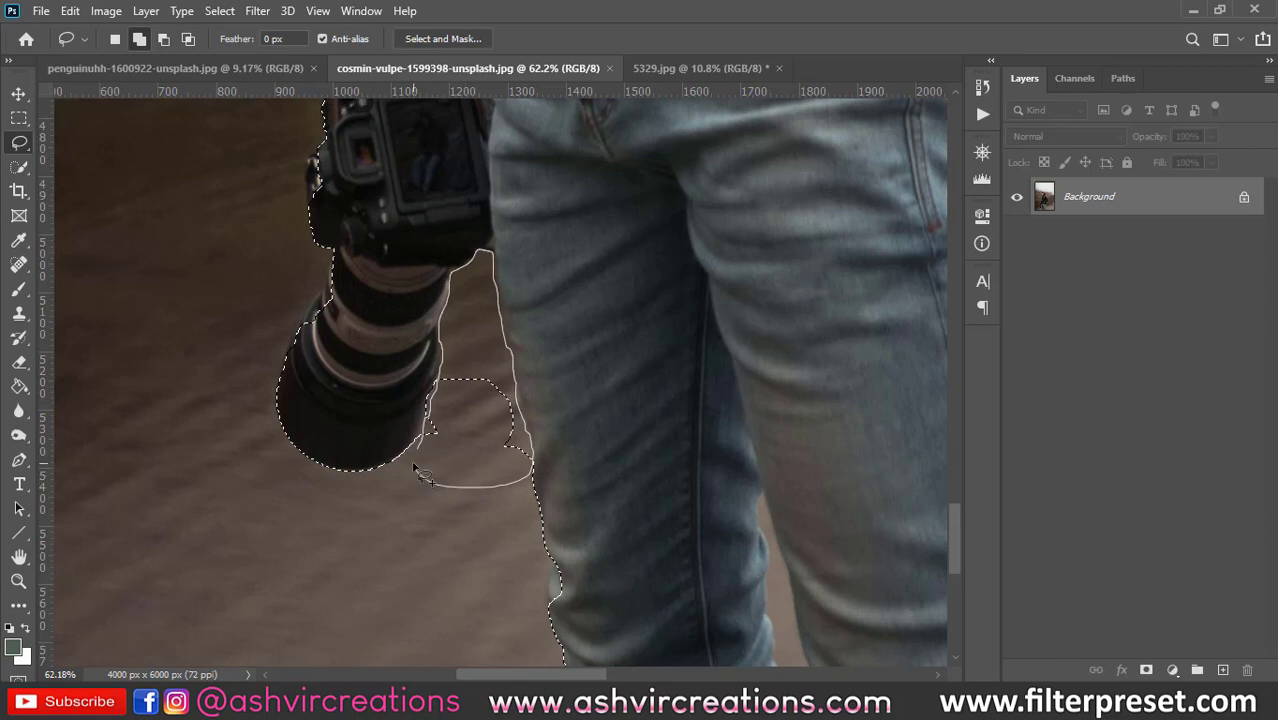
drag(425, 478, 426, 476)
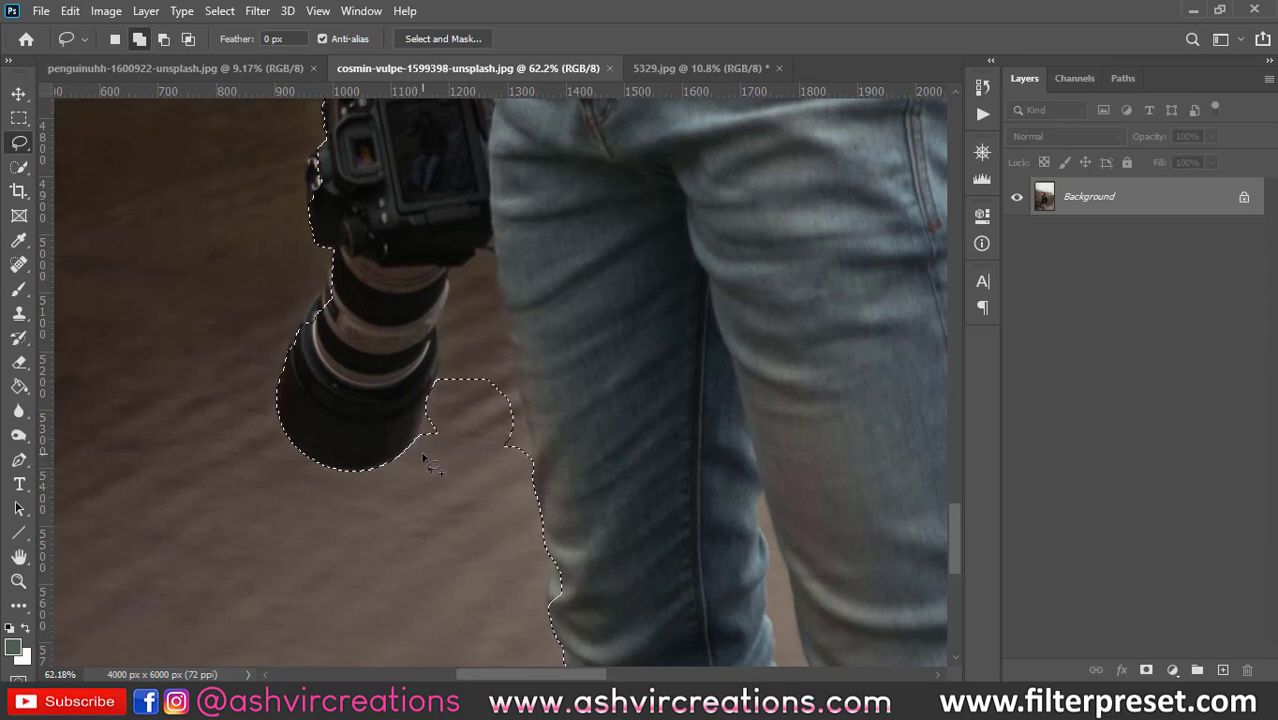
Subtract the whole background gap between the camera lens and the jeans from the selection with the Lasso.
drag(418, 448, 429, 431)
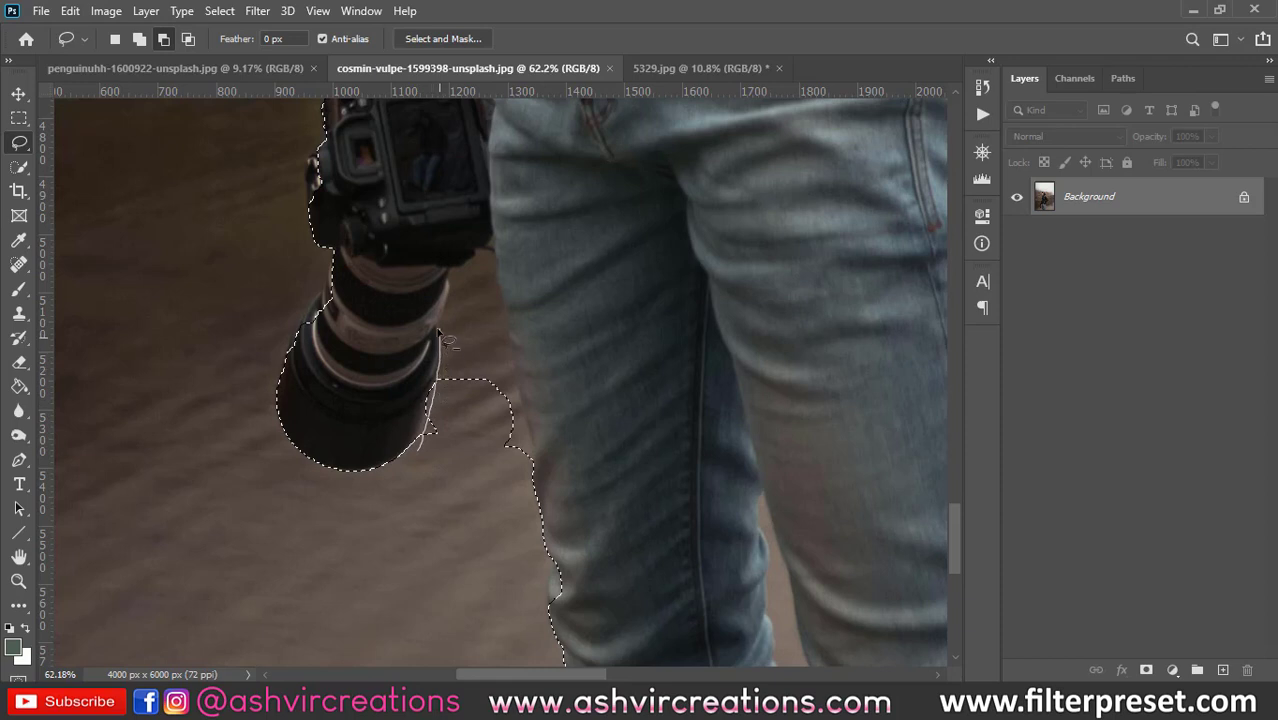
drag(453, 281, 459, 269)
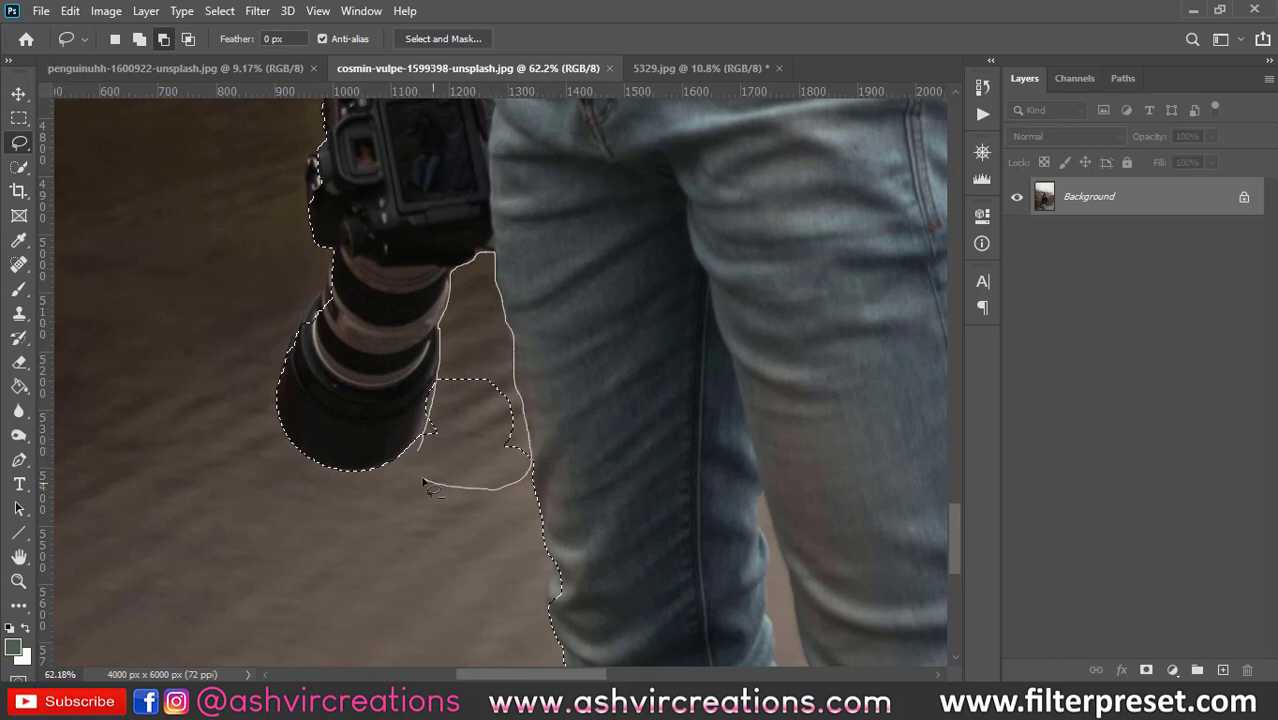
drag(424, 485, 424, 485)
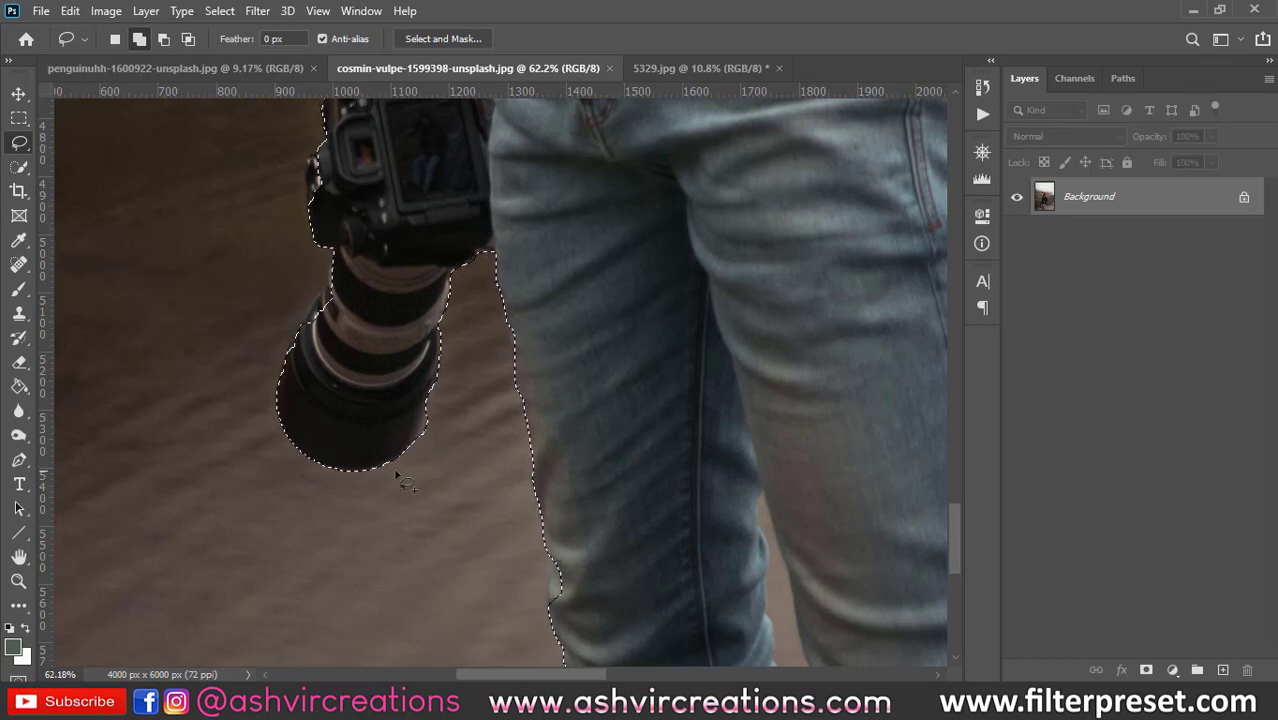
Add the missed sliver of jeans along the outer edge of the leg beside the camera to the selection with the Lasso.
scroll(479, 343, down, 2)
scroll(459, 350, up, 3)
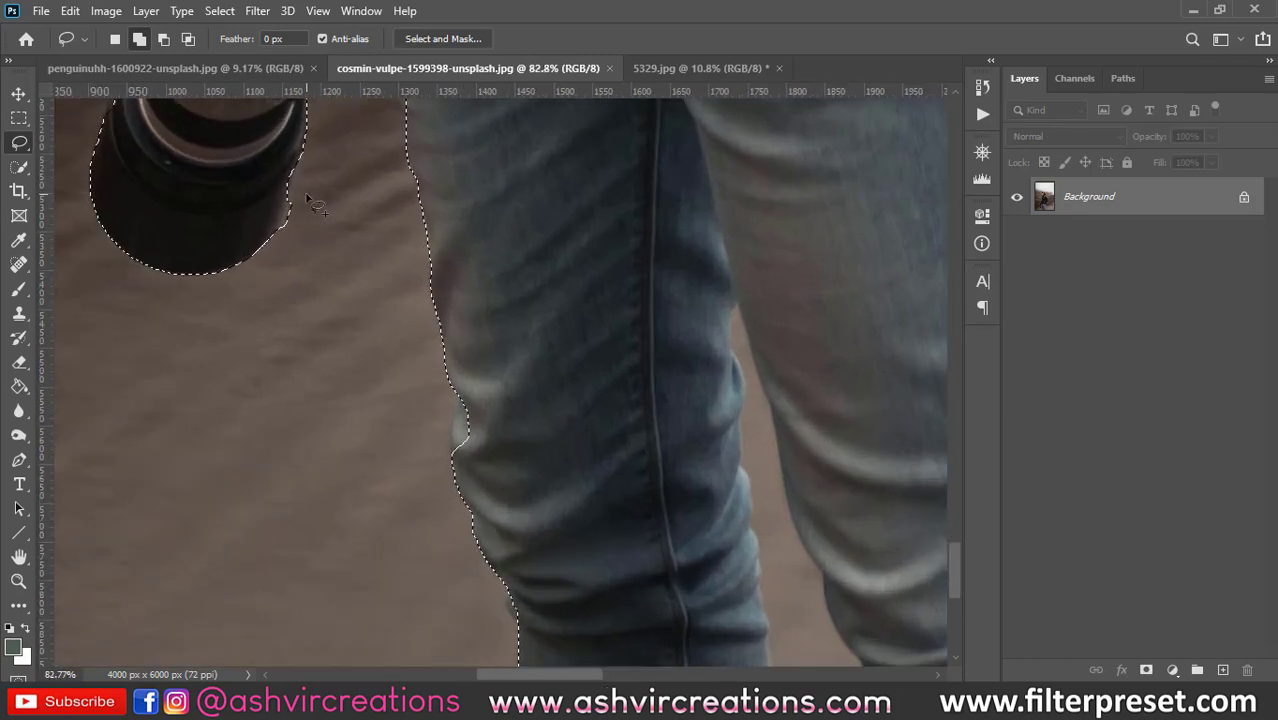
right_click(30, 145)
click(70, 139)
mouse_move(455, 458)
mouse_down()
mouse_move(455, 422)
mouse_move(540, 445)
mouse_move(458, 458)
mouse_up()
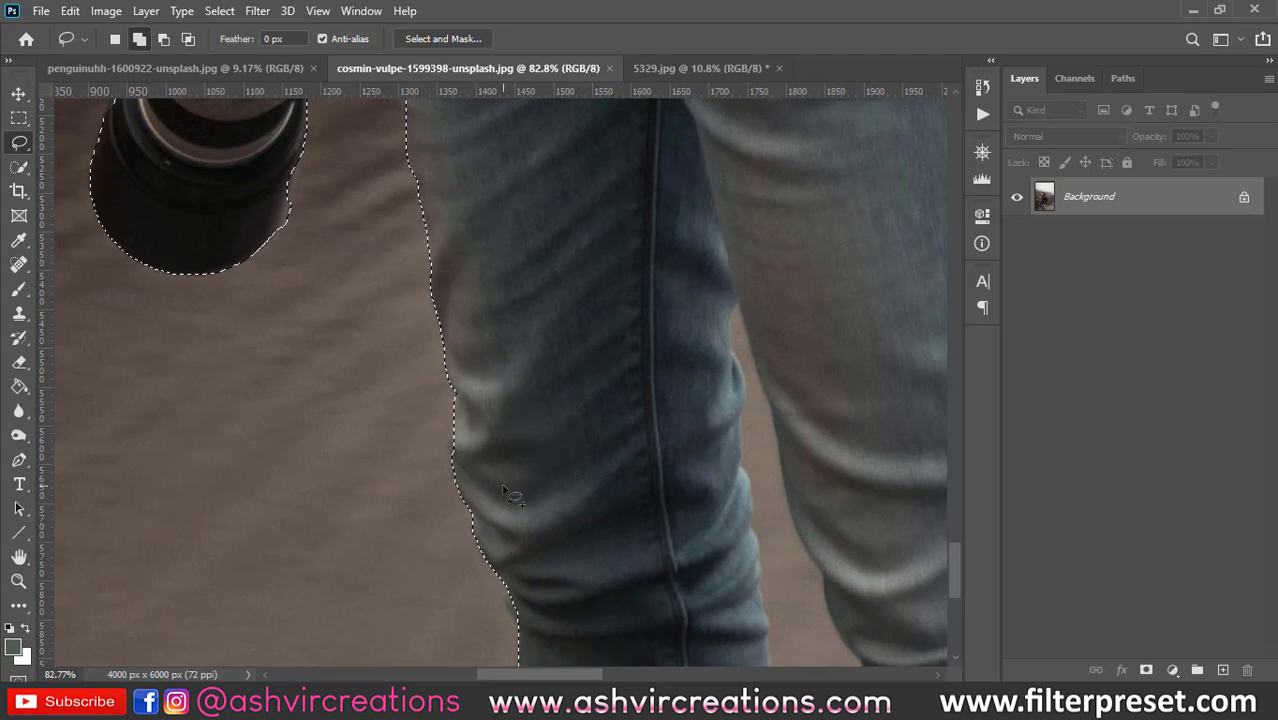
Add the missed slivers along both sides of the camera lens to the selection with the Lasso.
key(ctrl+plus)
drag(348, 357, 398, 477)
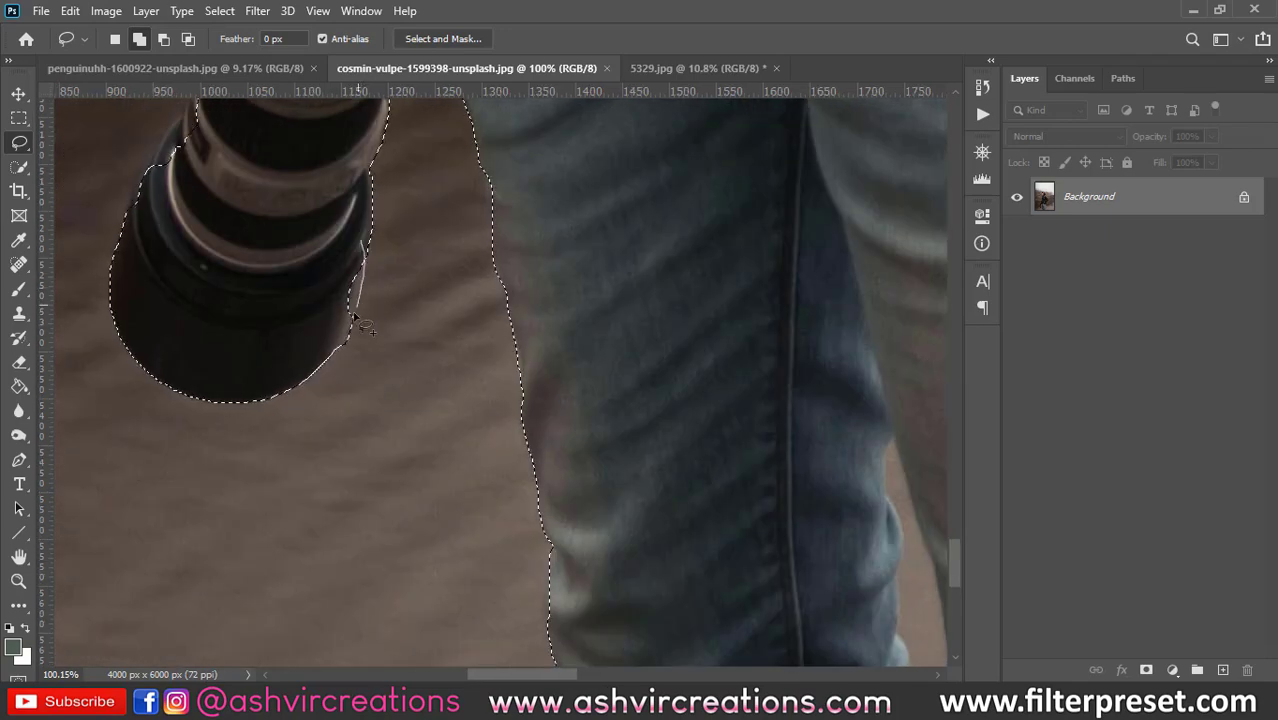
scroll(314, 268, down, 3)
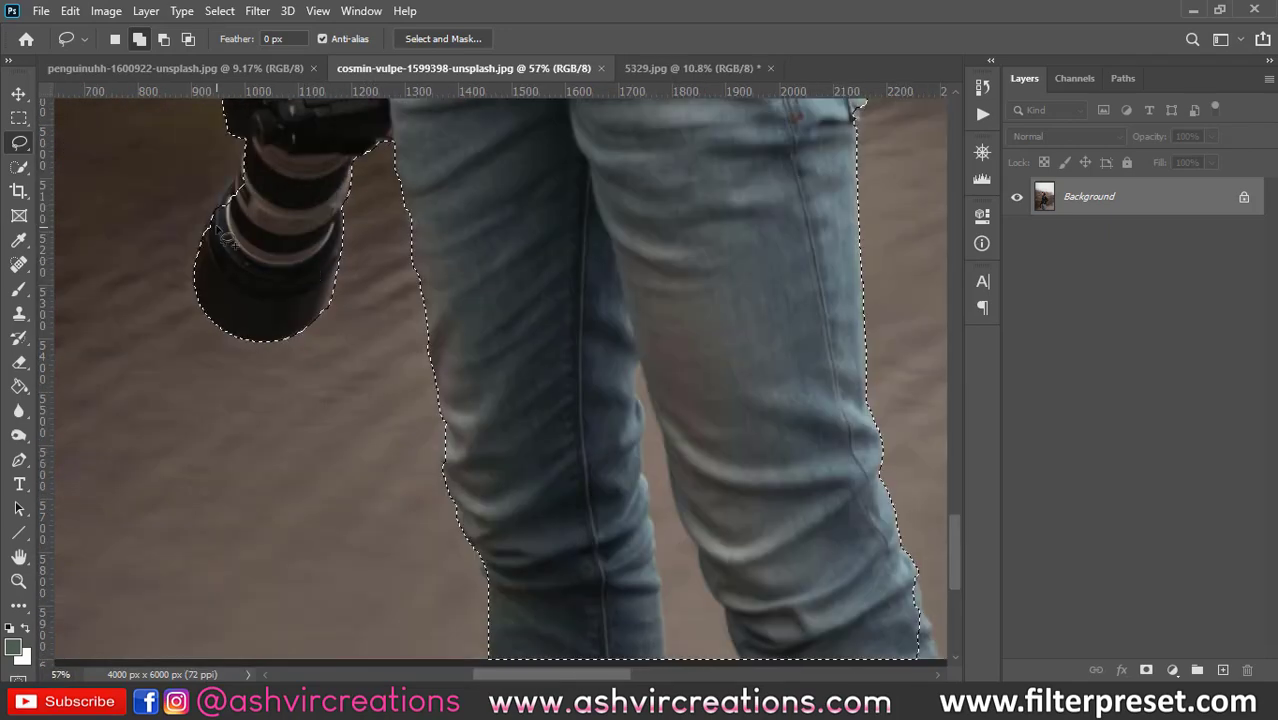
scroll(217, 251, up, 3)
drag(217, 251, 265, 405)
scroll(278, 420, down, 4)
scroll(278, 420, down, 2)
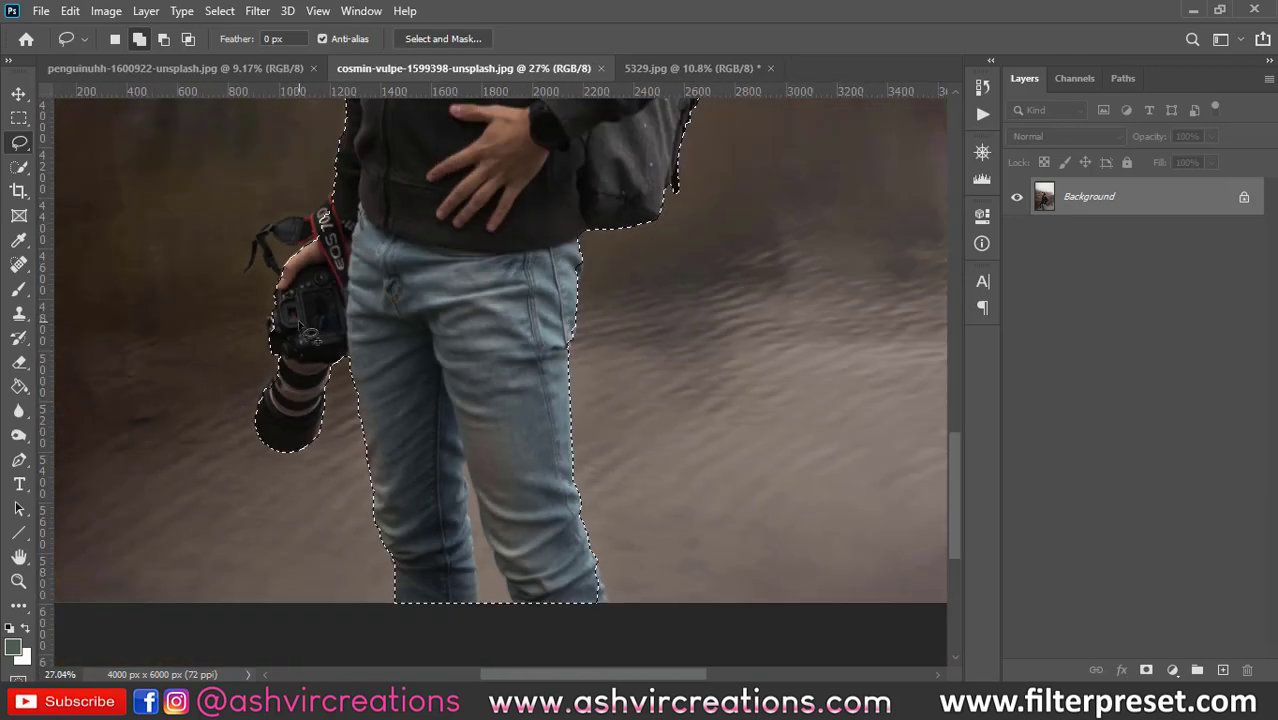
Clear the selection around the man.
scroll(300, 330, down, 3)
scroll(296, 330, down, 1)
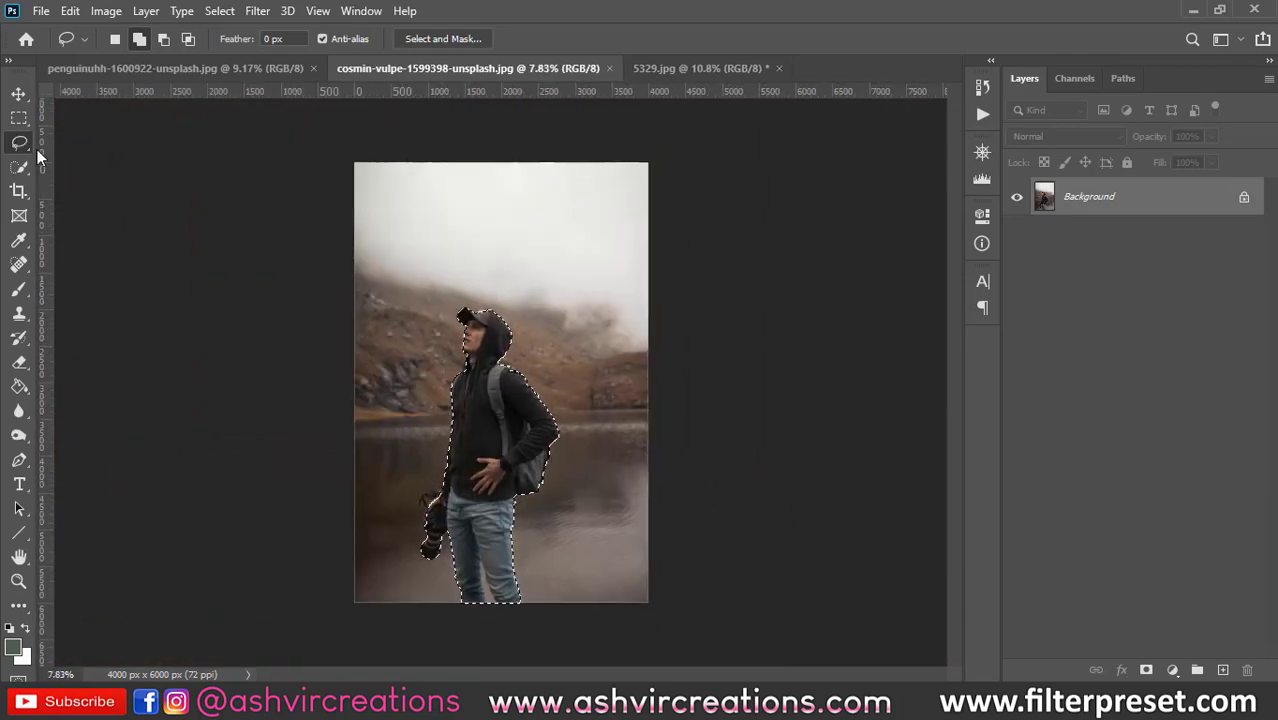
click(452, 395)
scroll(450, 345, up, 4)
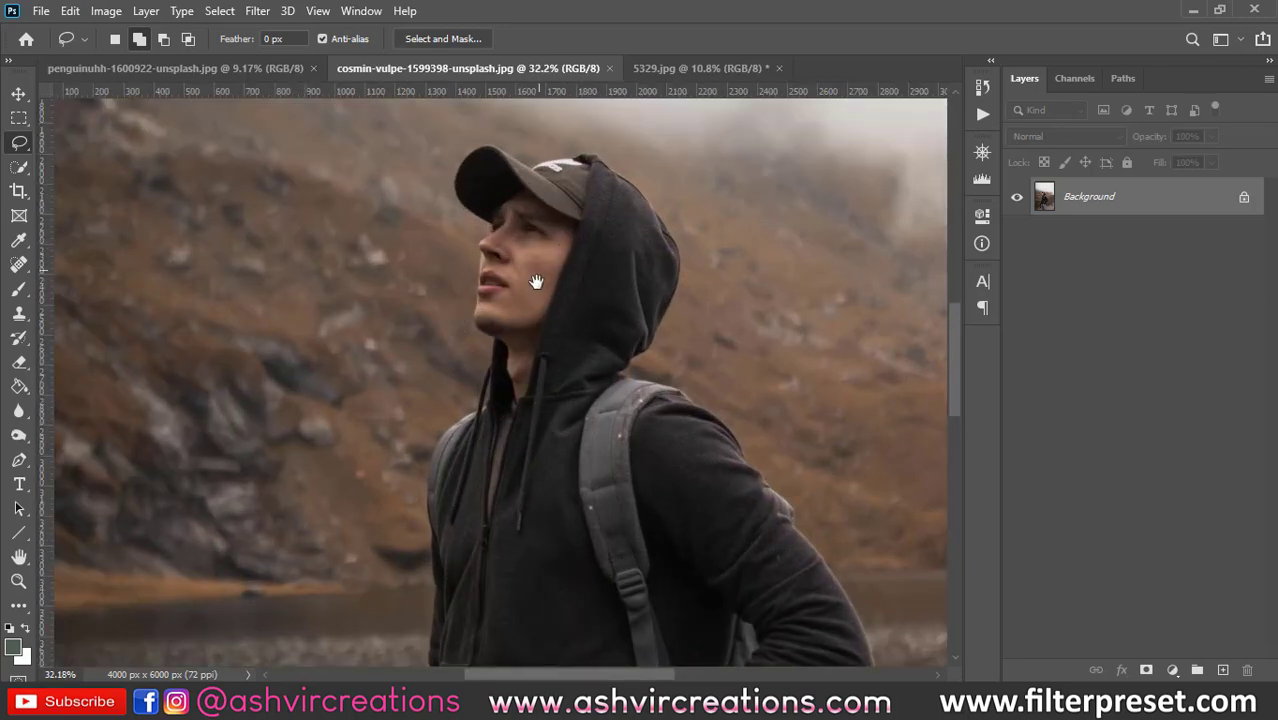
scroll(536, 280, up, 2)
Switch to the penguinuhh-1600922-unsplash.jpg document and select the man's black wristwatch by outlining it with the Lasso.
click(194, 68)
scroll(466, 252, up, 4)
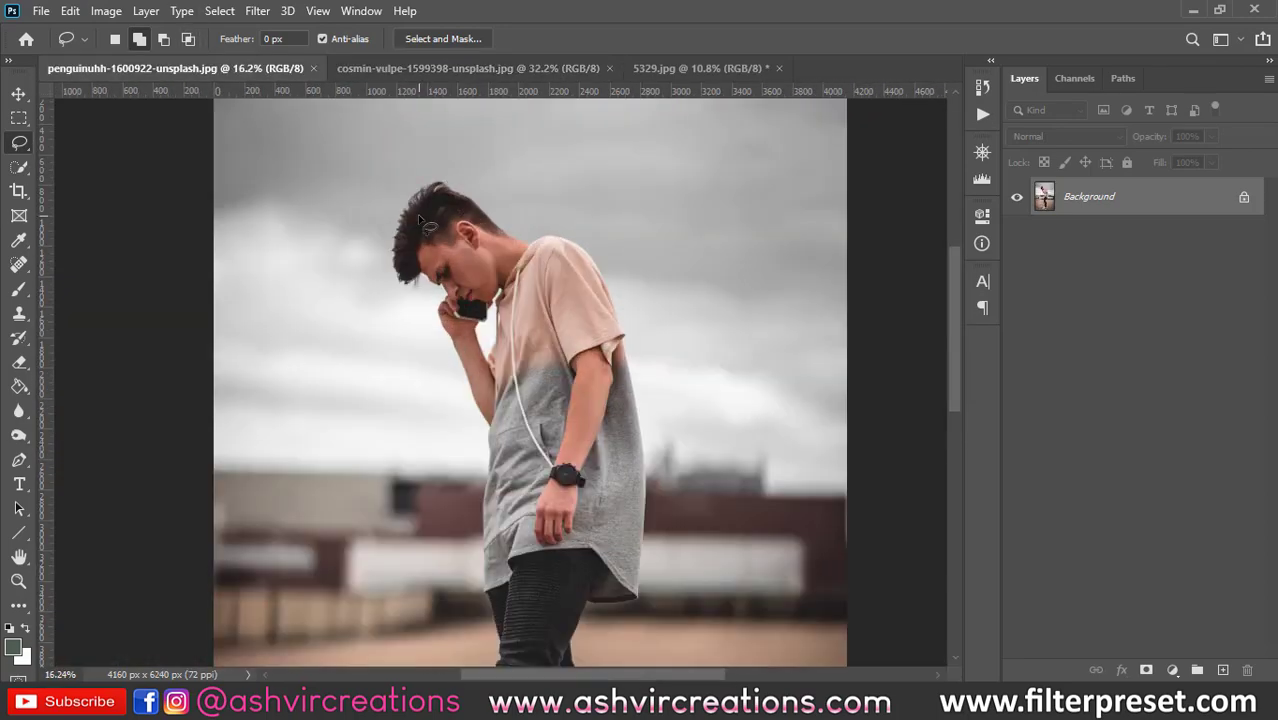
drag(736, 434, 366, 176)
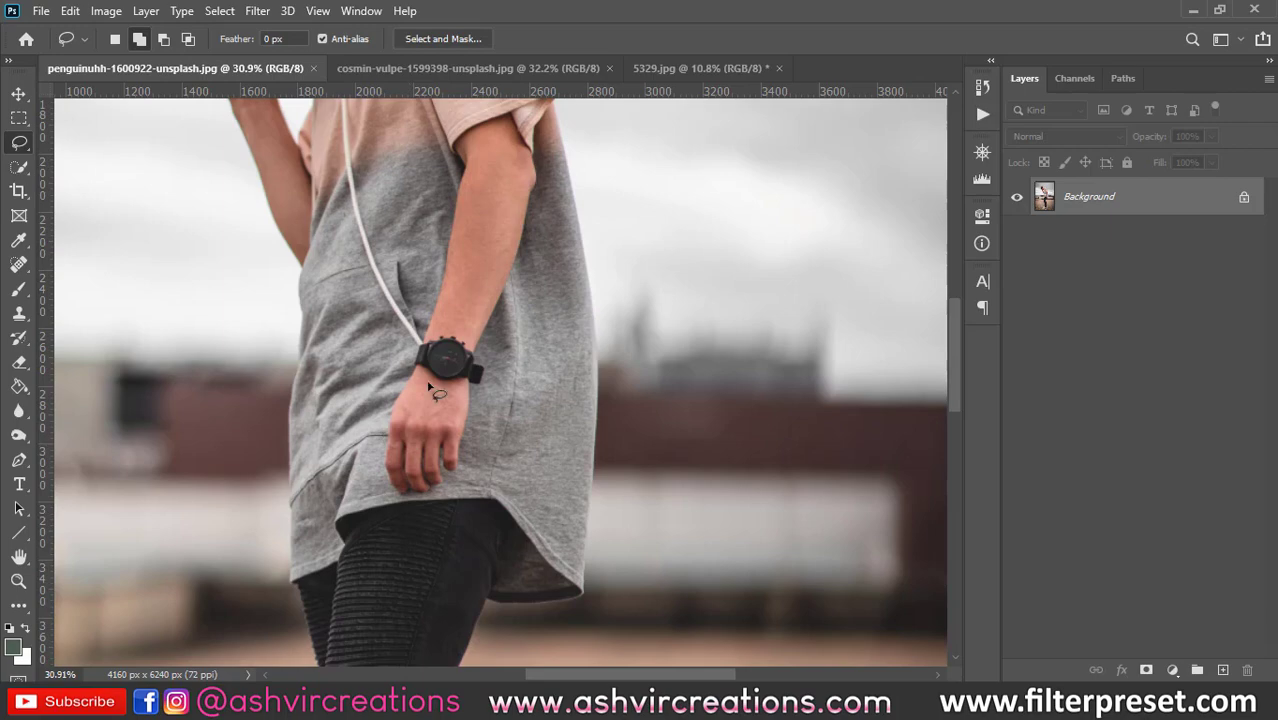
scroll(430, 388, up, 2)
scroll(477, 340, up, 2)
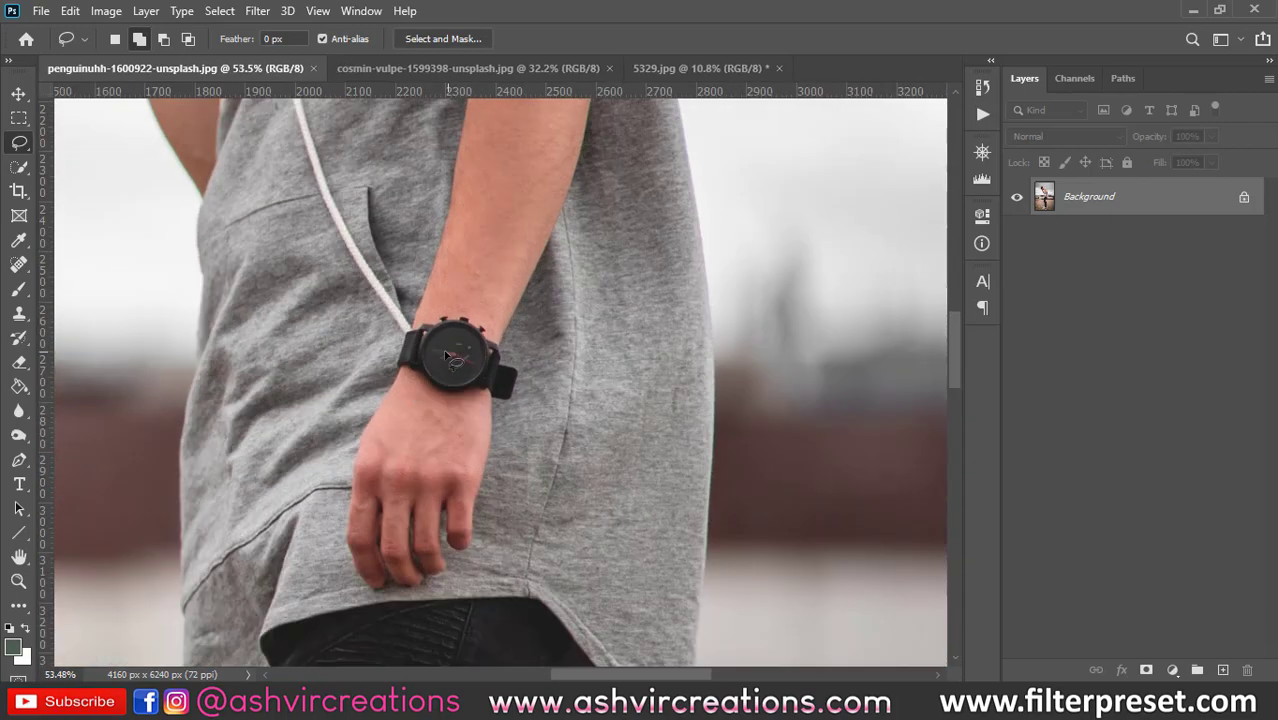
scroll(410, 372, up, 3)
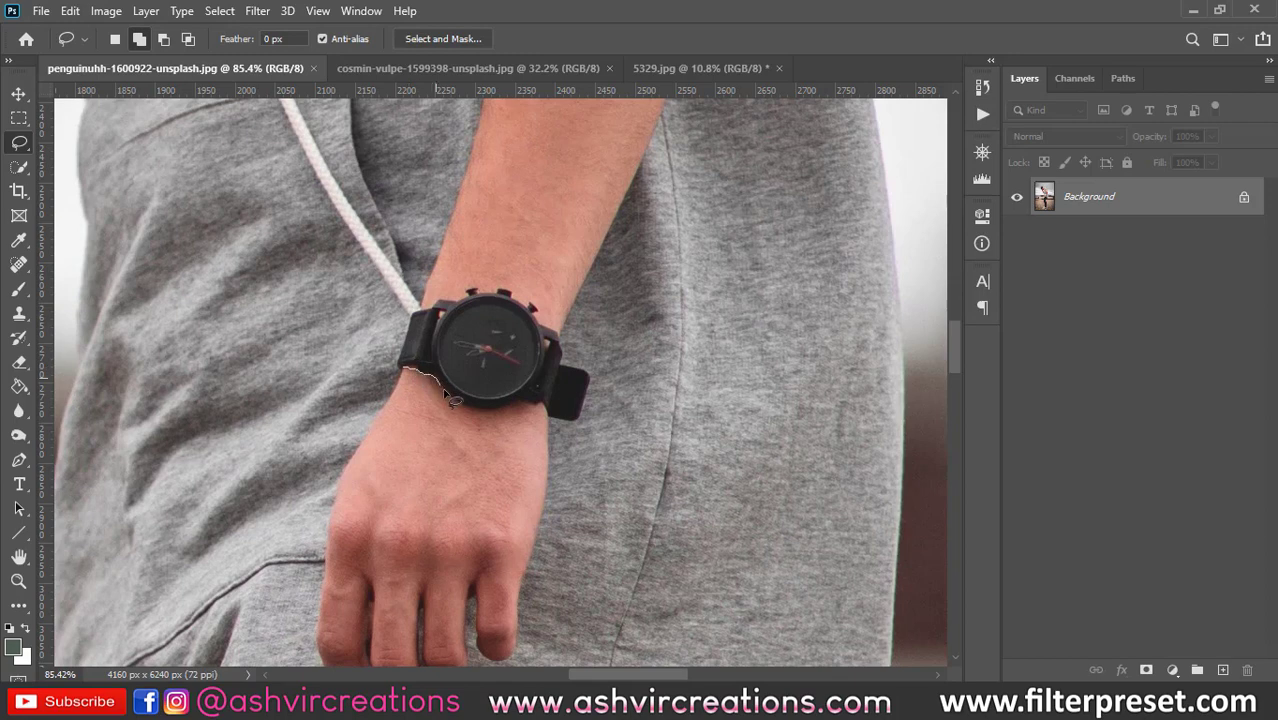
drag(498, 420, 519, 404)
mouse_move(501, 292)
mouse_down()
mouse_move(472, 294)
mouse_move(403, 357)
mouse_move(410, 380)
mouse_up()
Add the missed outer edge of the watch strap's loose end to the selection with the Lasso.
scroll(609, 410, up, 5)
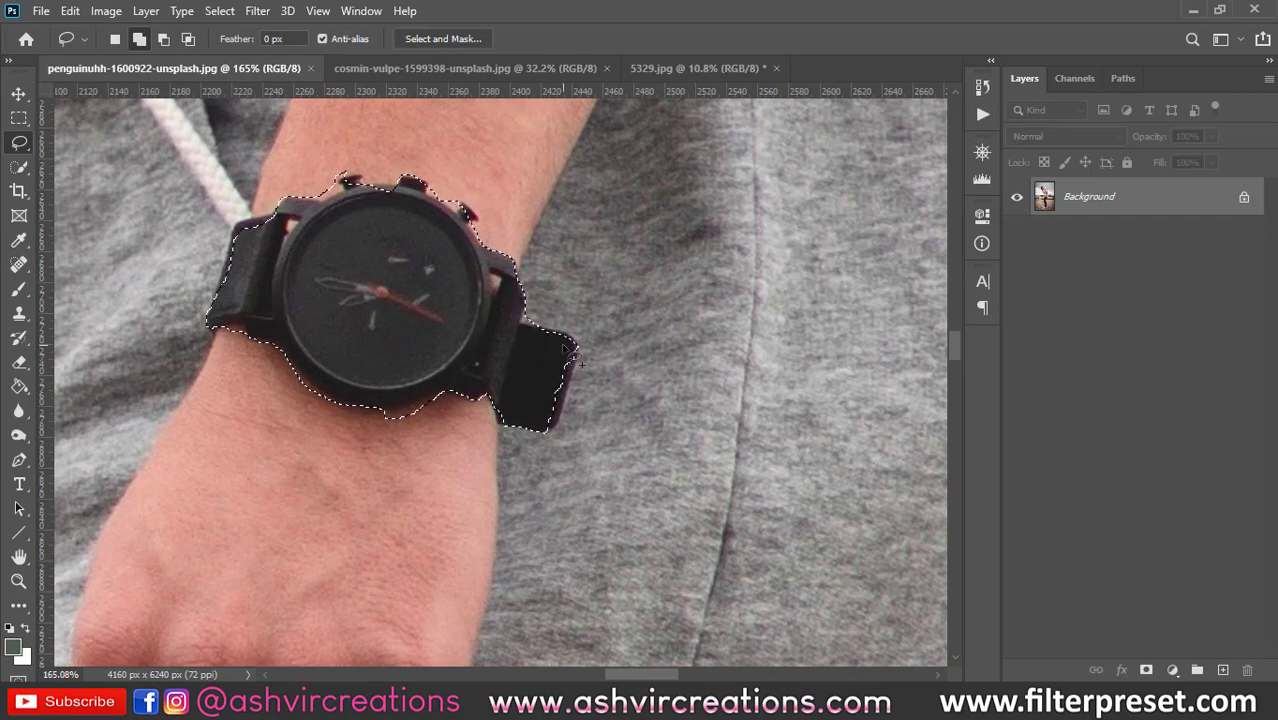
mouse_move(572, 377)
mouse_down()
mouse_move(547, 432)
mouse_move(531, 395)
mouse_move(560, 386)
mouse_up()
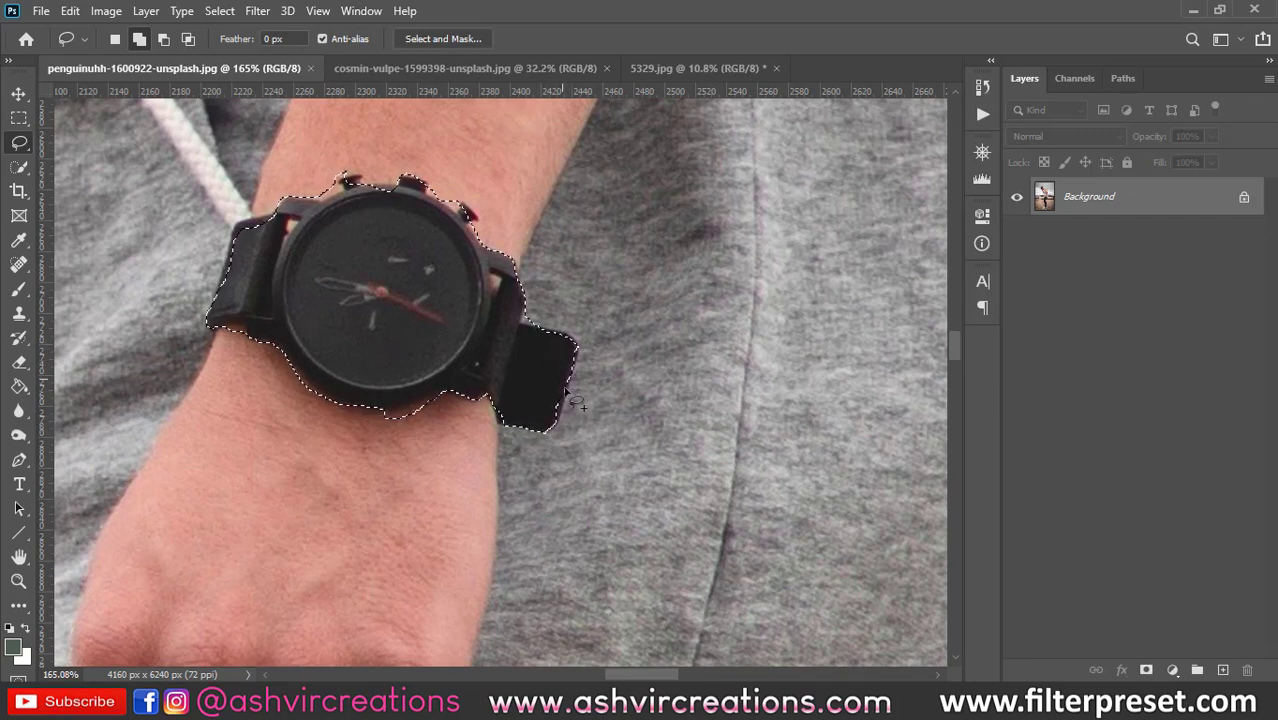
scroll(565, 400, down, 3)
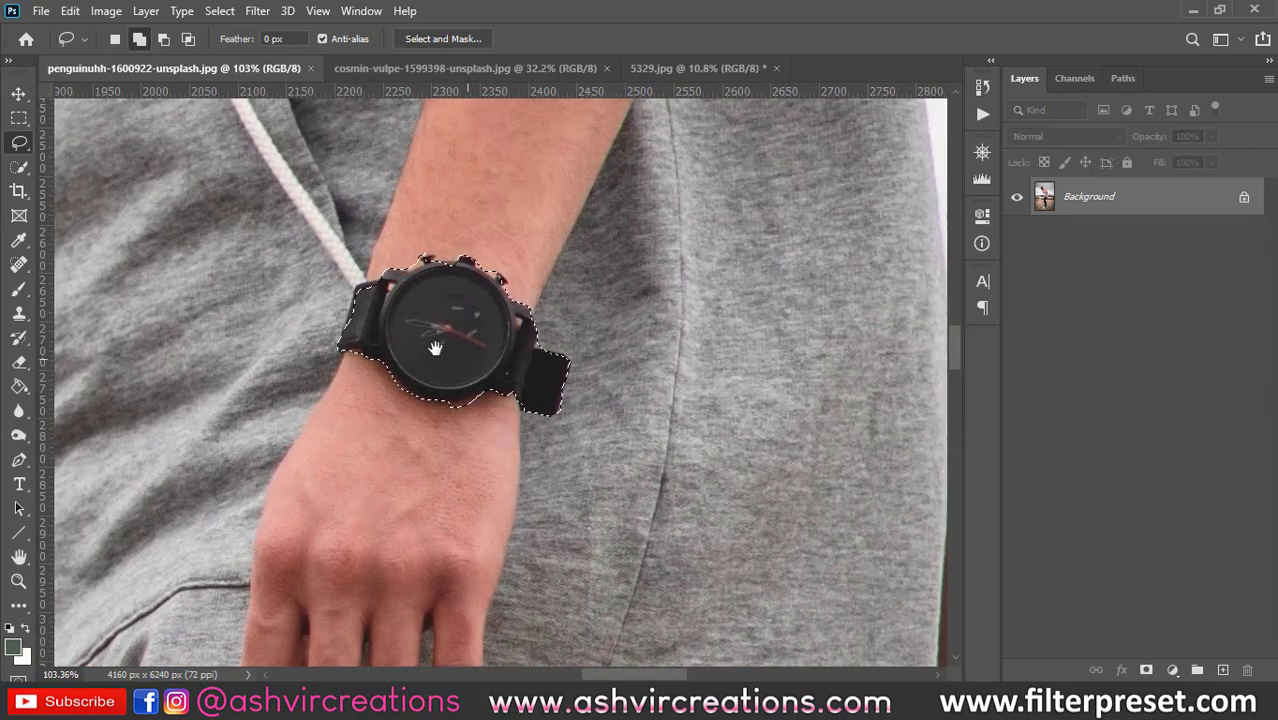
Clear the selection around the wristwatch and switch to the Polygonal Lasso Tool.
scroll(425, 262, up, 4)
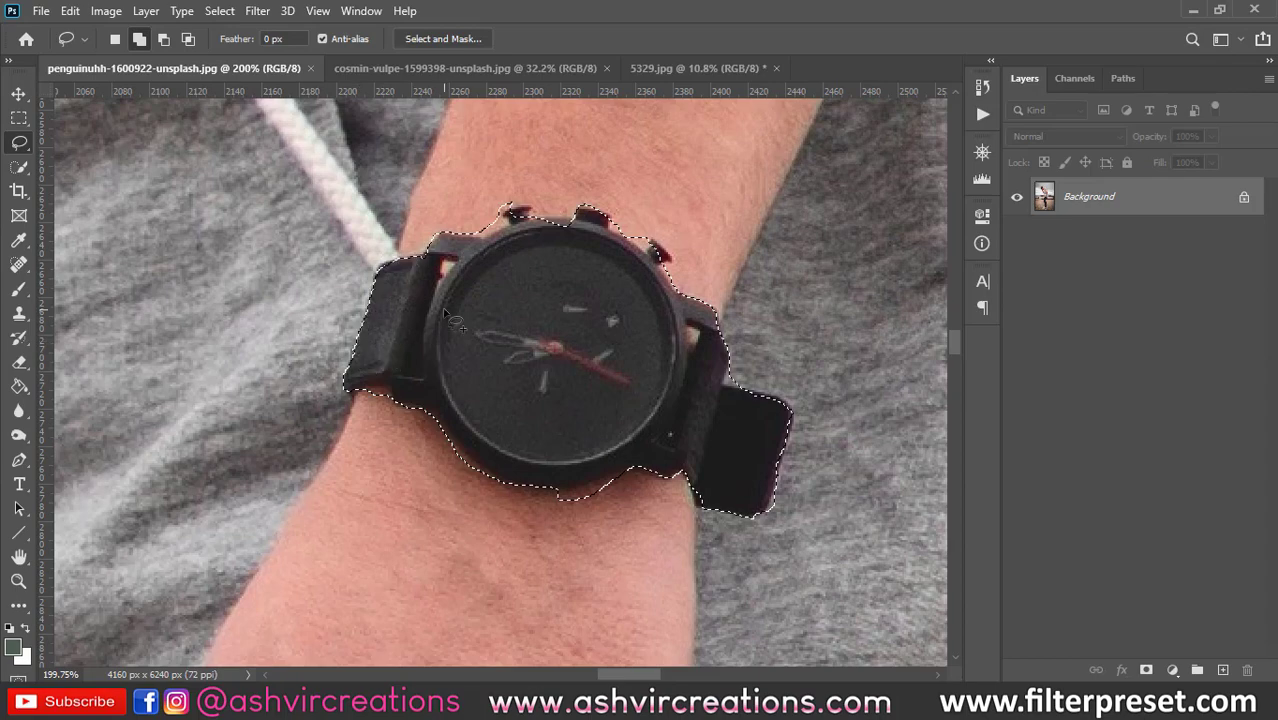
scroll(440, 335, down, 3)
scroll(443, 323, down, 5)
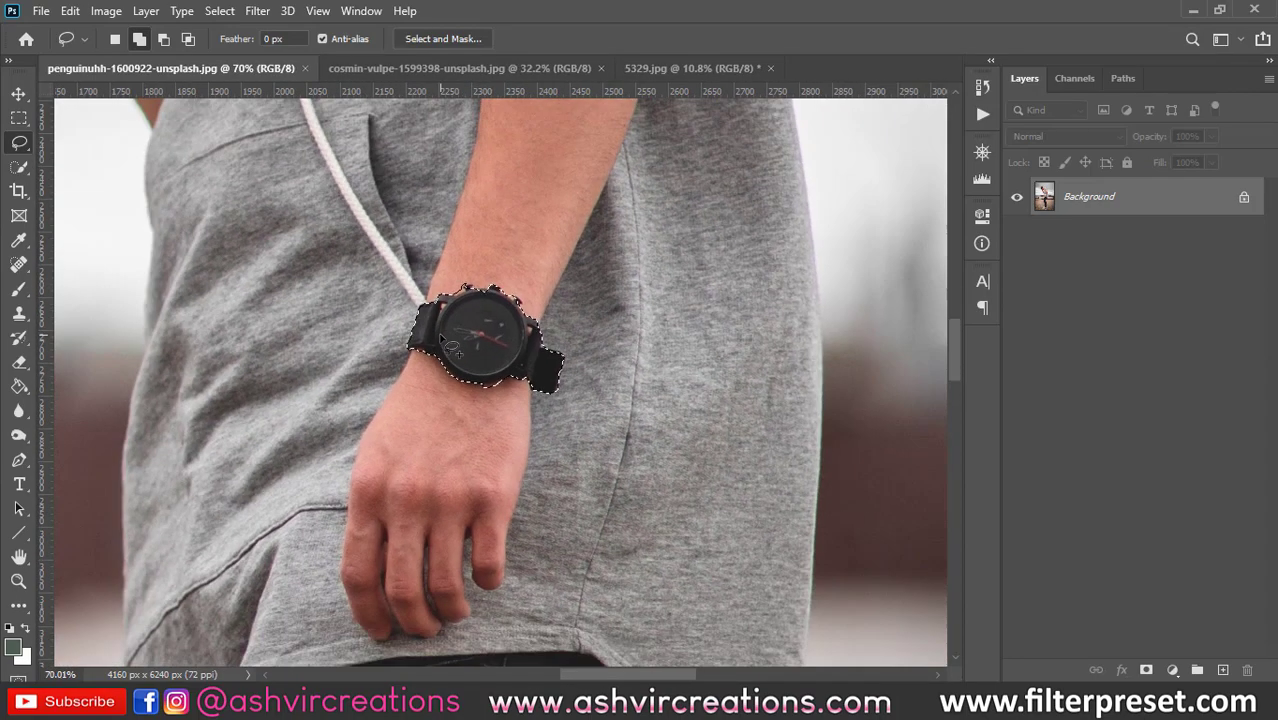
scroll(498, 368, up, 6)
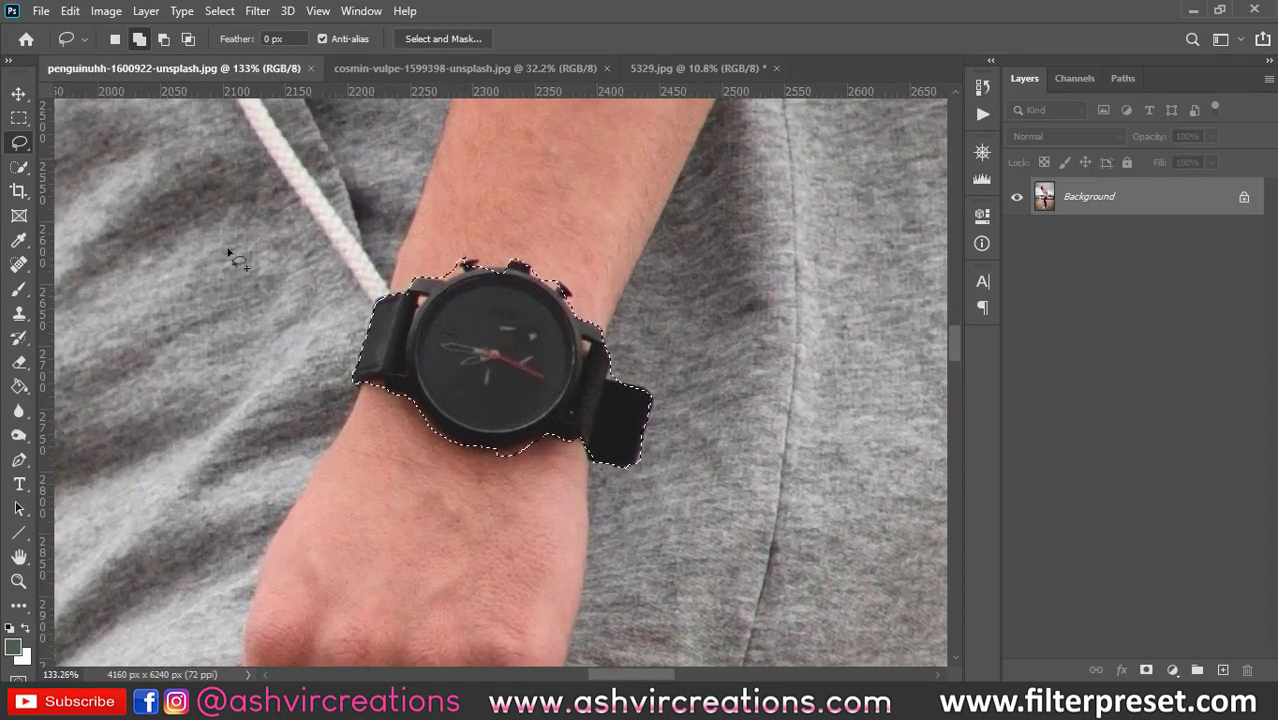
key(ctrl+d)
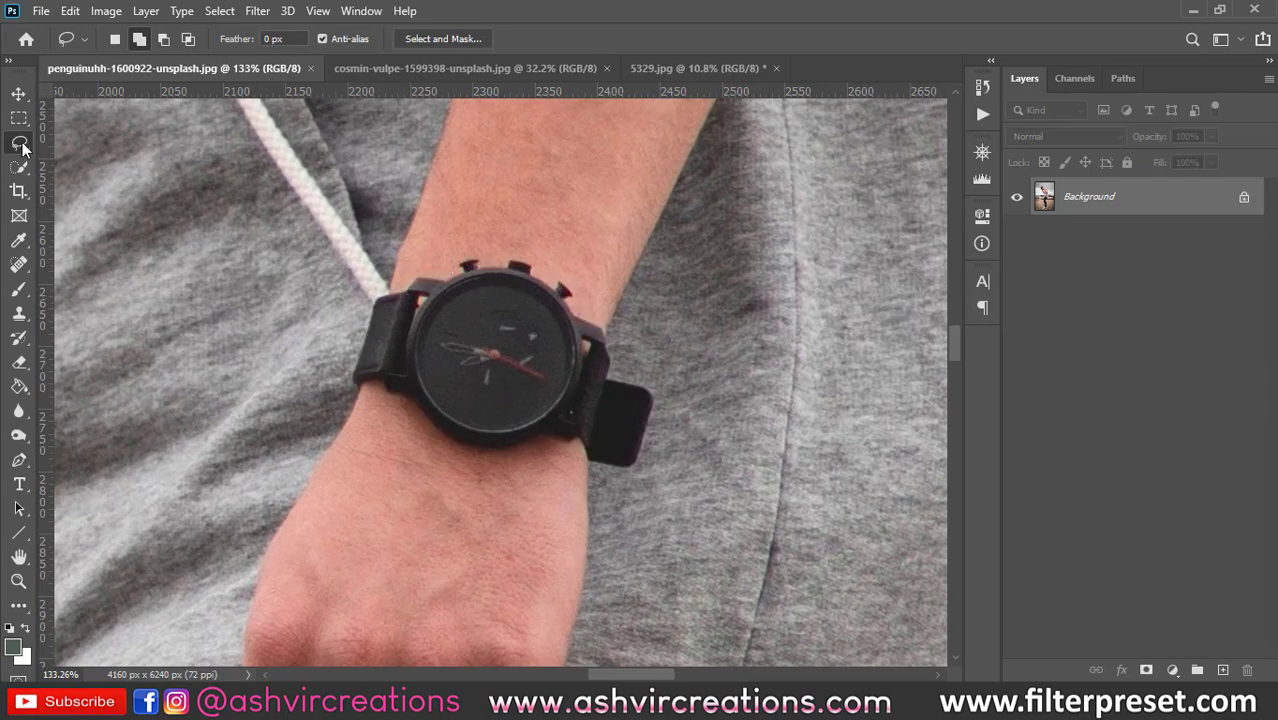
right_click(22, 148)
click(81, 164)
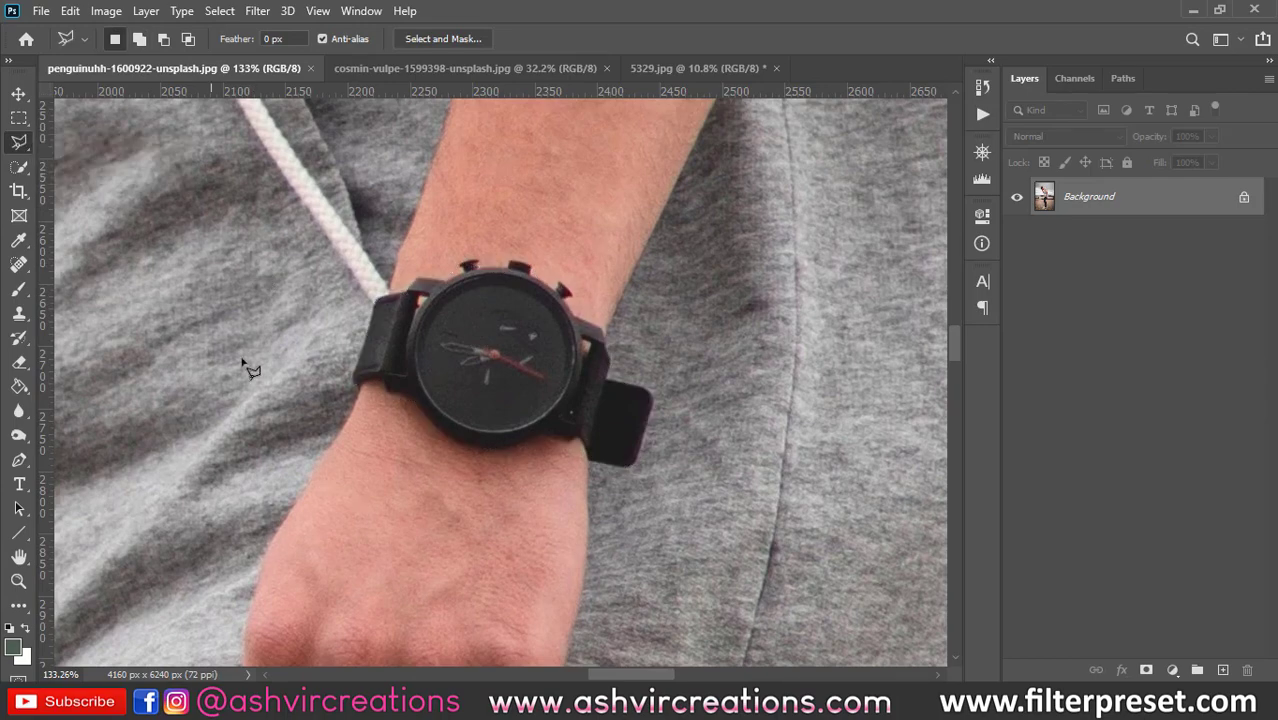
scroll(250, 370, down, 1)
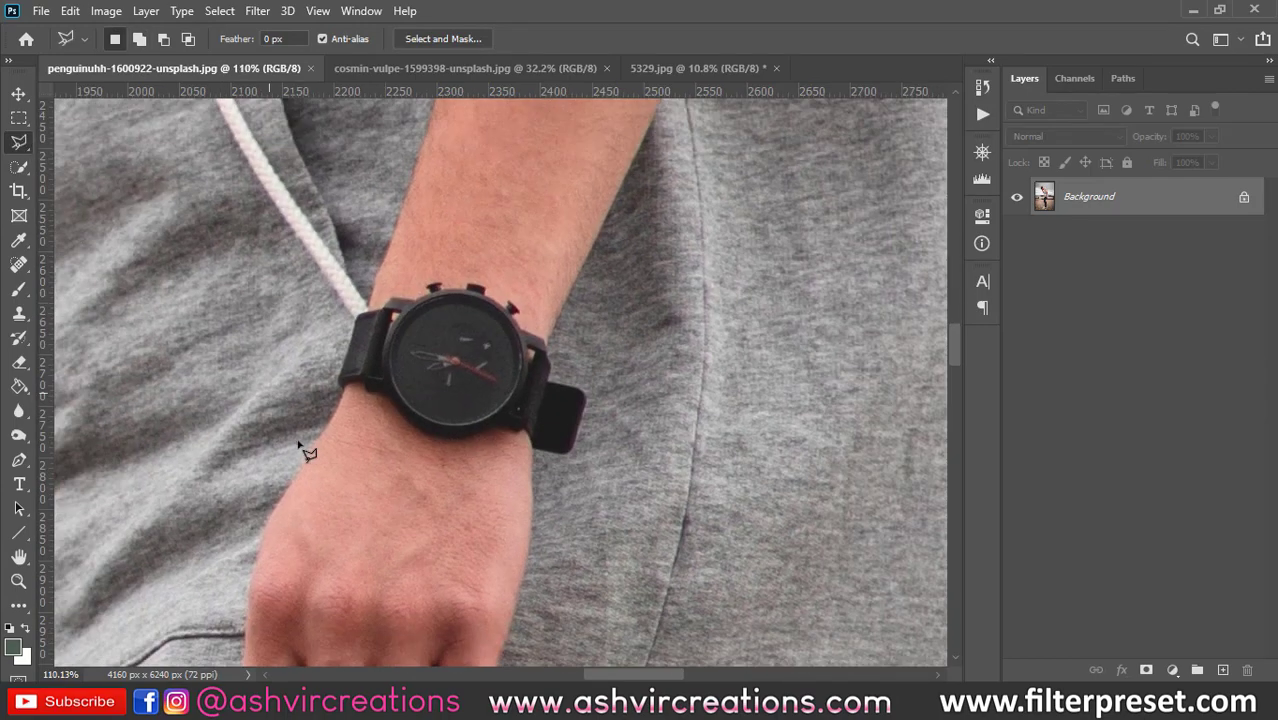
click(261, 542)
click(289, 489)
click(298, 474)
click(309, 457)
click(321, 440)
click(339, 409)
key(Escape)
Draw a closed six-sided selection across the grey shirt, watch strap edge and back of the hand with the Polygonal Lasso.
click(368, 312)
click(380, 461)
click(334, 548)
click(221, 533)
click(175, 392)
click(229, 306)
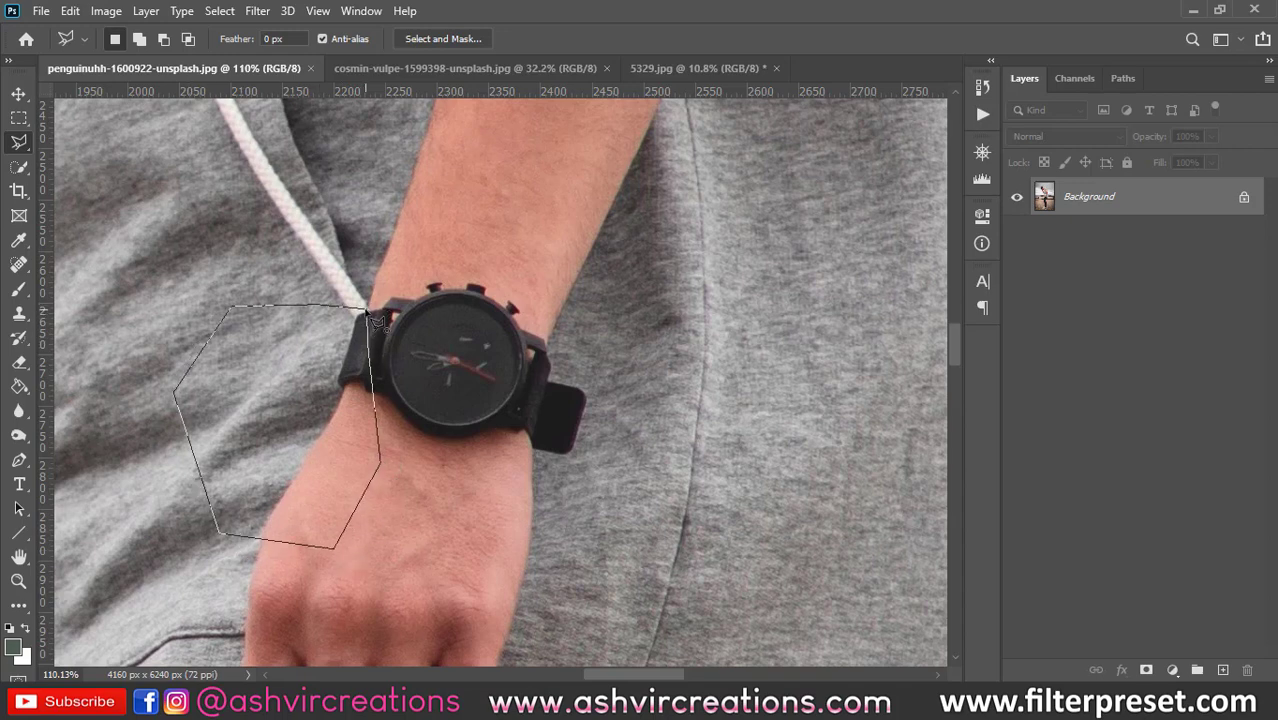
click(368, 313)
scroll(372, 428, down, 5)
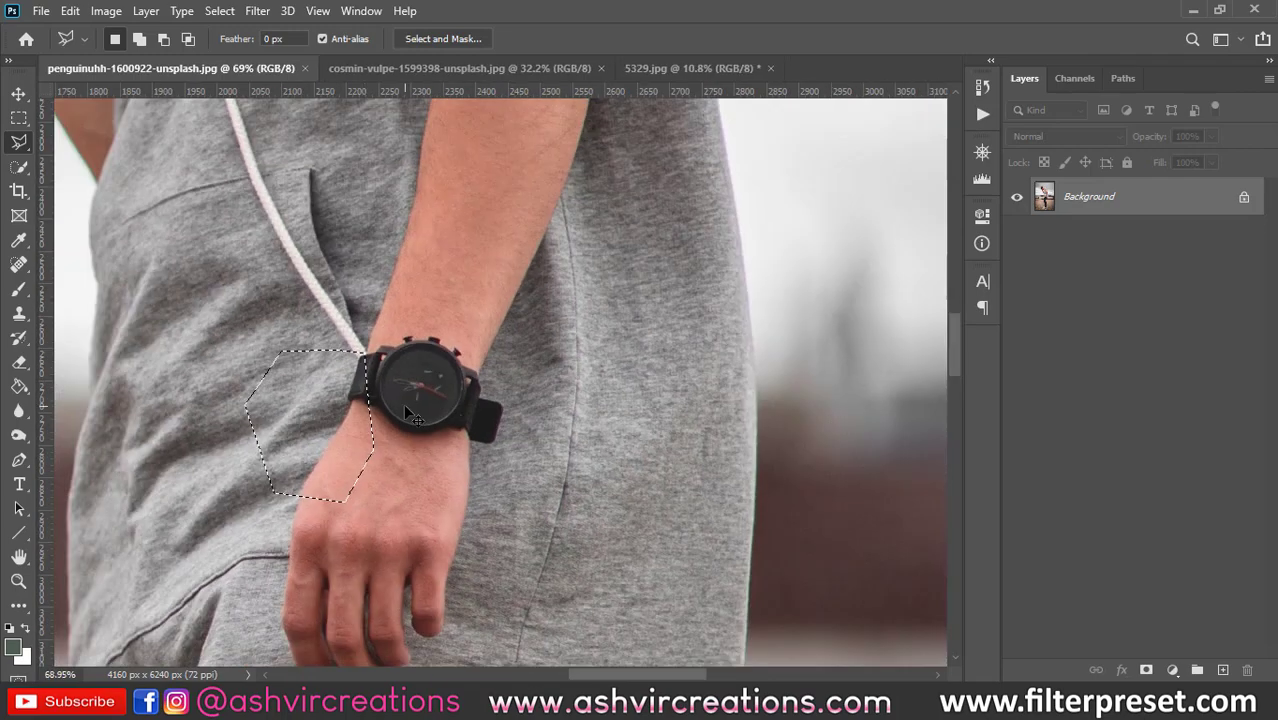
Clear the polygonal selection and switch to the Magnetic Lasso Tool.
key(ctrl+d)
scroll(405, 410, down, 1)
right_click(20, 145)
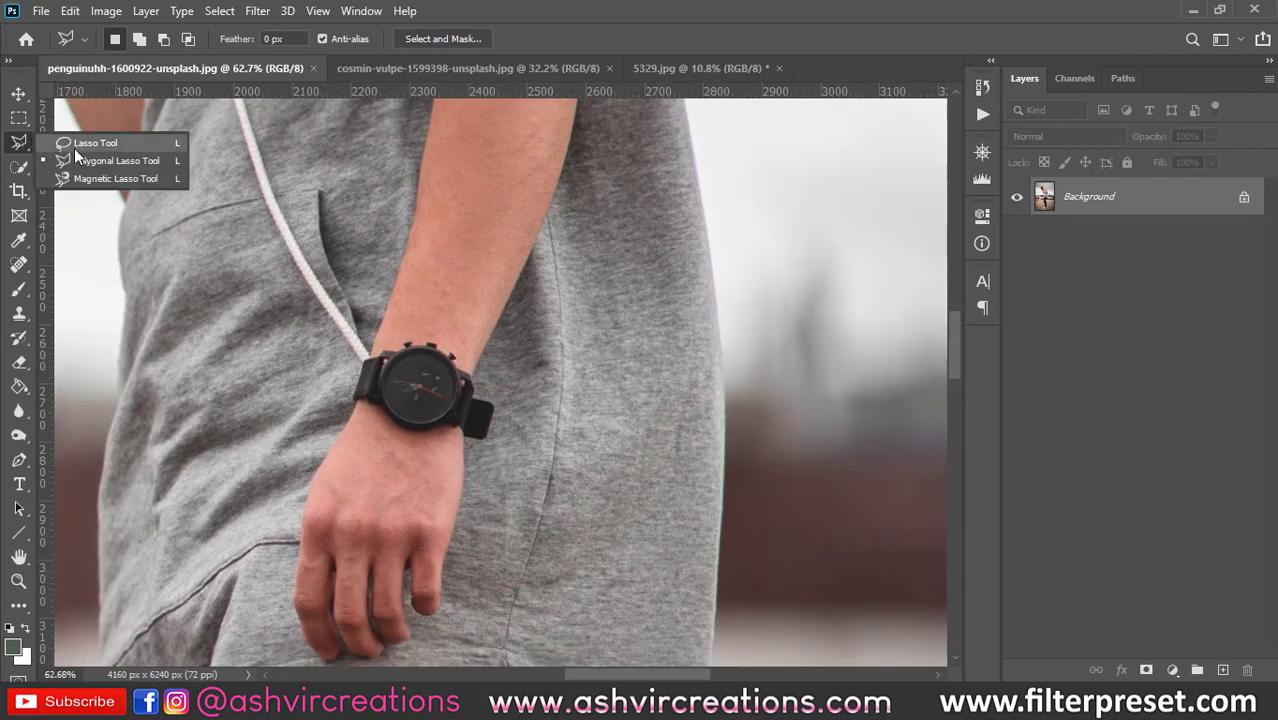
click(88, 172)
scroll(185, 306, down, 2)
scroll(185, 306, down, 4)
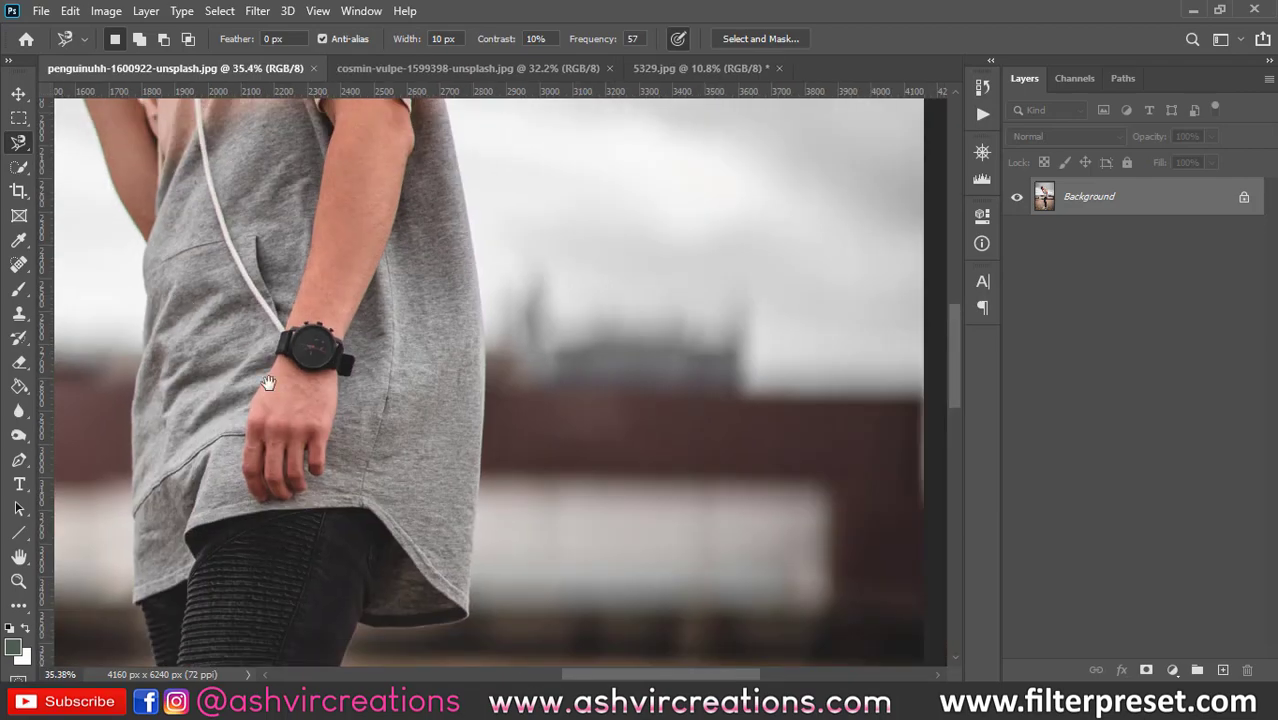
scroll(511, 527, down, 1)
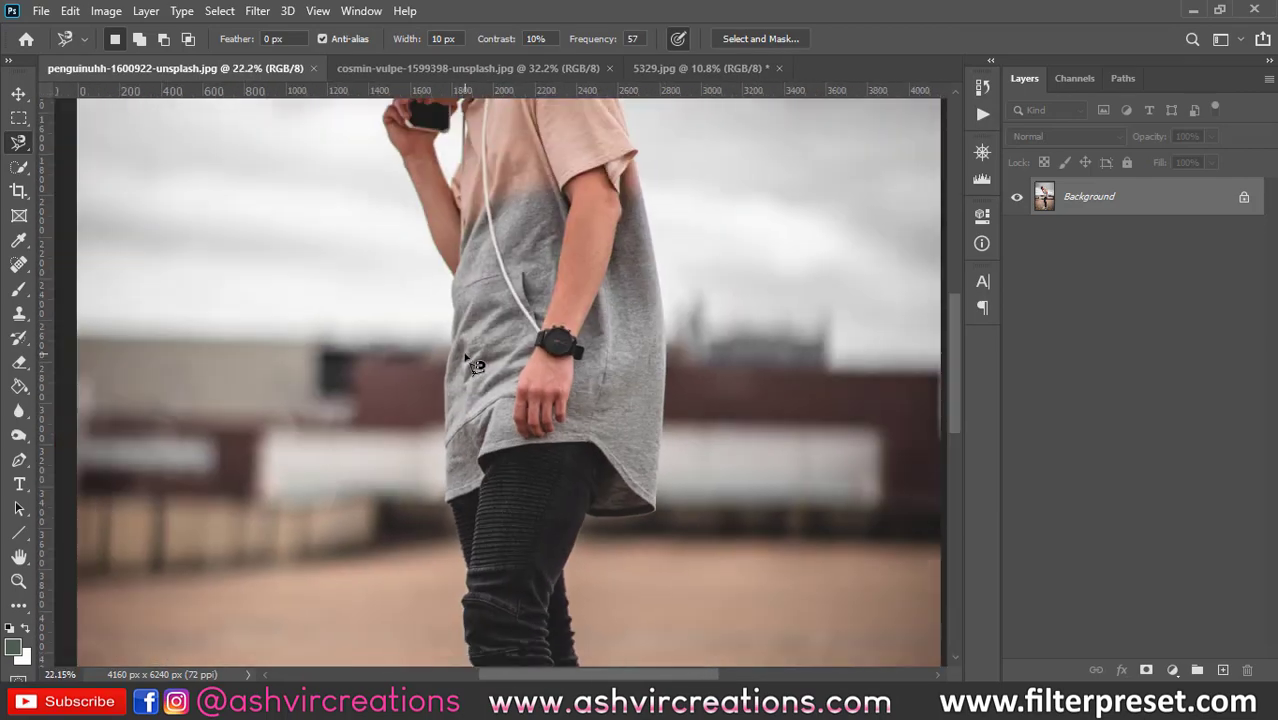
scroll(447, 310, up, 2)
scroll(447, 310, down, 2)
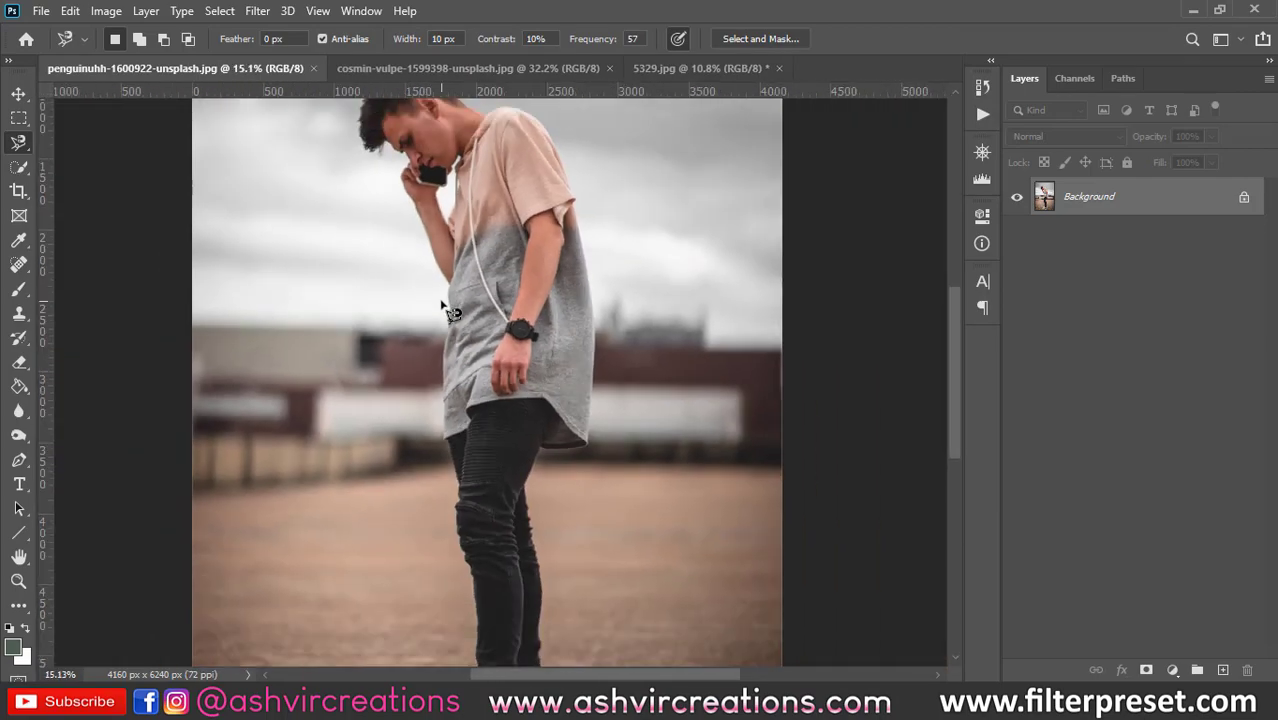
scroll(447, 320, up, 1)
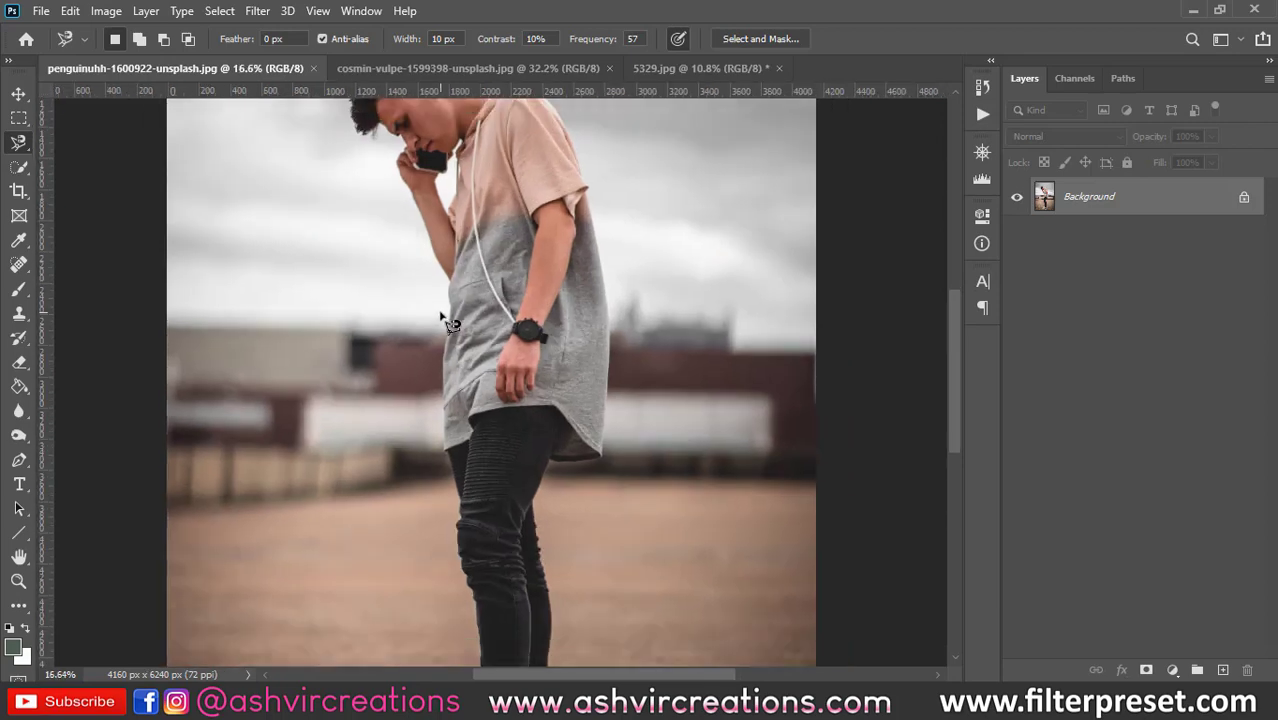
In the cosmin-vulpe-1599398-unsplash.jpg document, trace the man with the Magnetic Lasso from the jeans' outer hem up past the backpack and arm.
key(ctrl+Tab)
scroll(447, 330, down, 2)
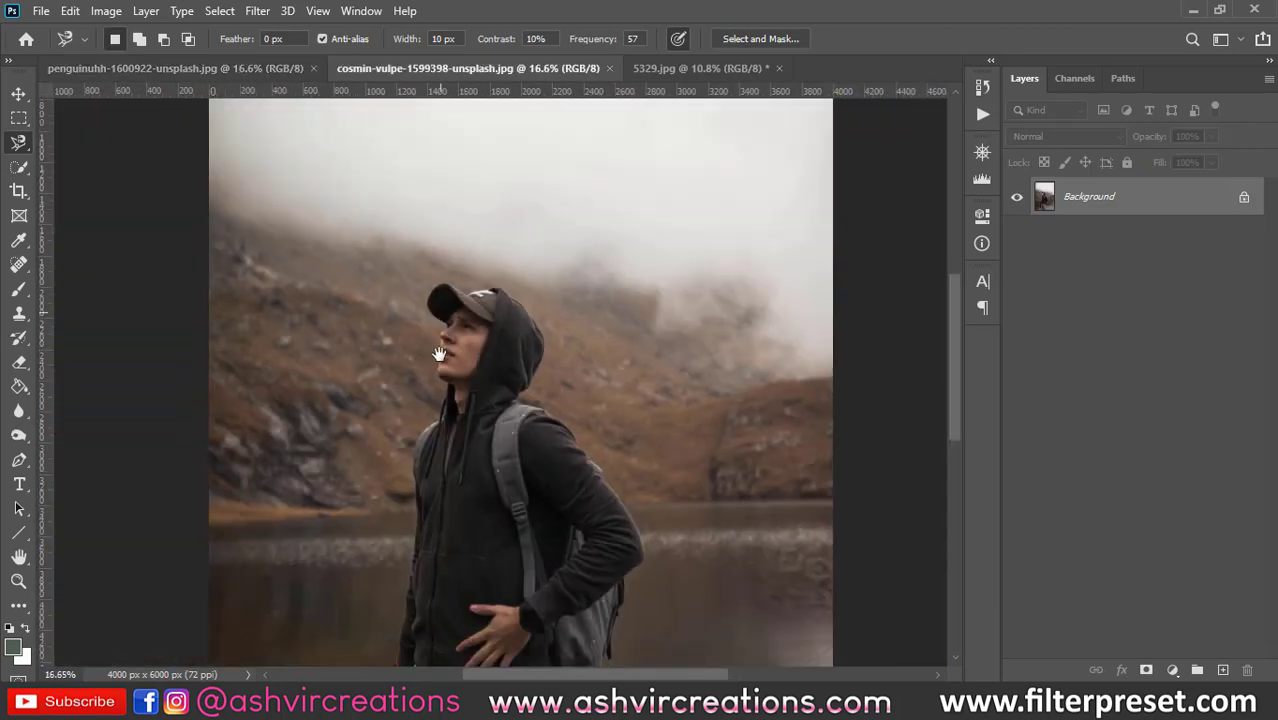
drag(428, 392, 395, 100)
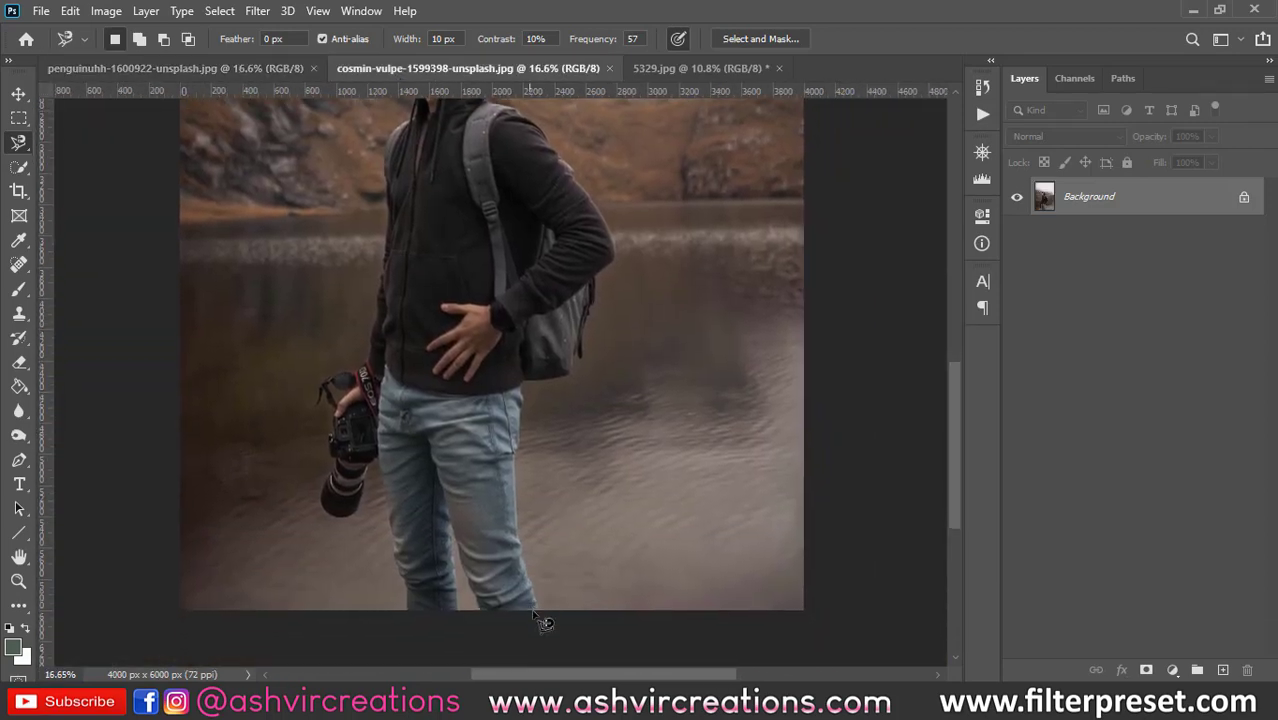
scroll(542, 616, up, 5)
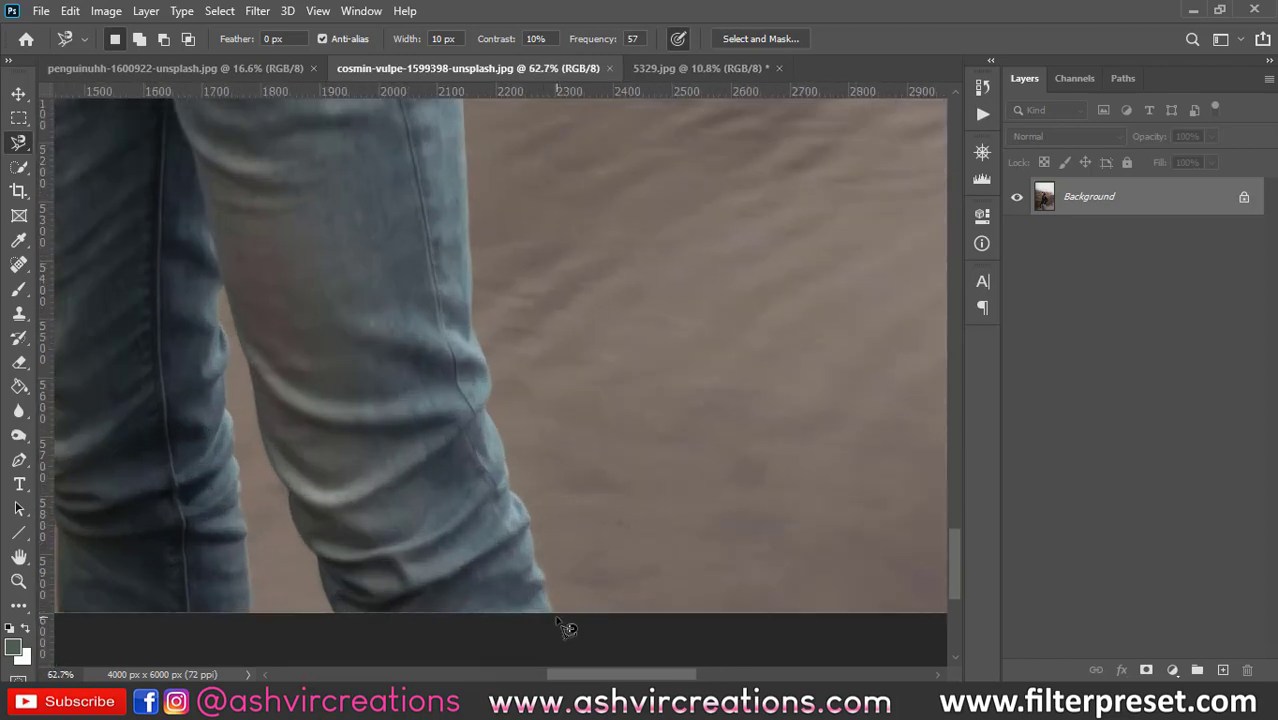
right_click(19, 142)
click(91, 178)
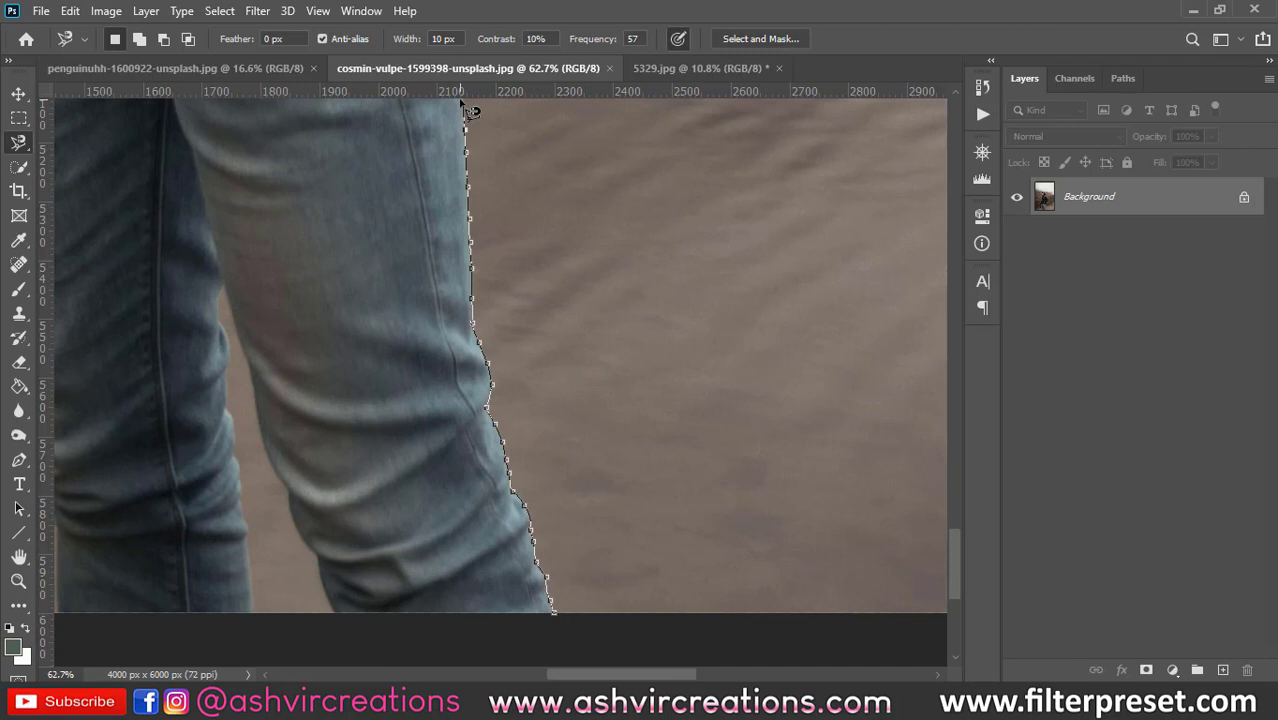
drag(478, 160, 446, 593)
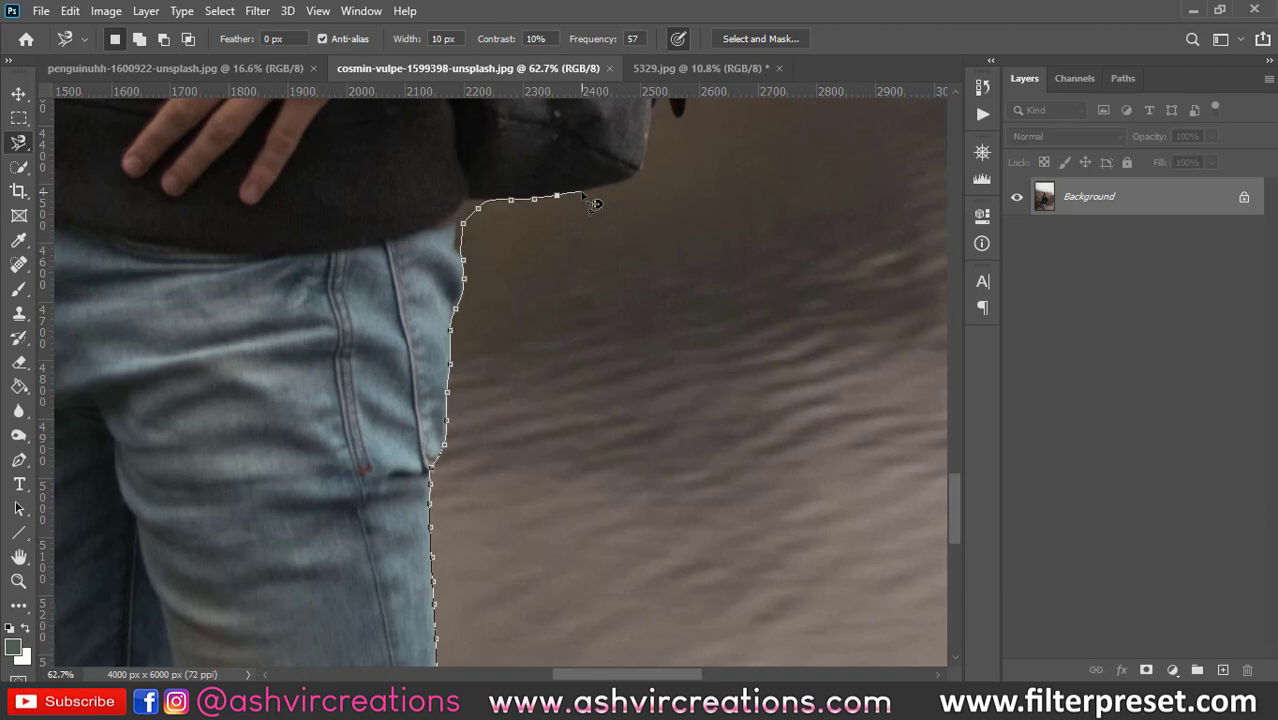
mouse_move(594, 205)
mouse_down()
mouse_move(478, 452)
mouse_move(545, 422)
mouse_move(570, 352)
mouse_move(578, 376)
mouse_move(543, 357)
mouse_move(556, 362)
mouse_move(565, 336)
mouse_move(578, 380)
mouse_move(590, 362)
mouse_move(580, 268)
mouse_move(646, 157)
mouse_up()
mouse_move(616, 229)
mouse_down()
mouse_move(591, 538)
mouse_move(598, 462)
mouse_move(659, 424)
mouse_move(675, 344)
mouse_move(583, 182)
mouse_move(685, 469)
mouse_move(626, 380)
mouse_move(622, 350)
mouse_move(535, 268)
mouse_up()
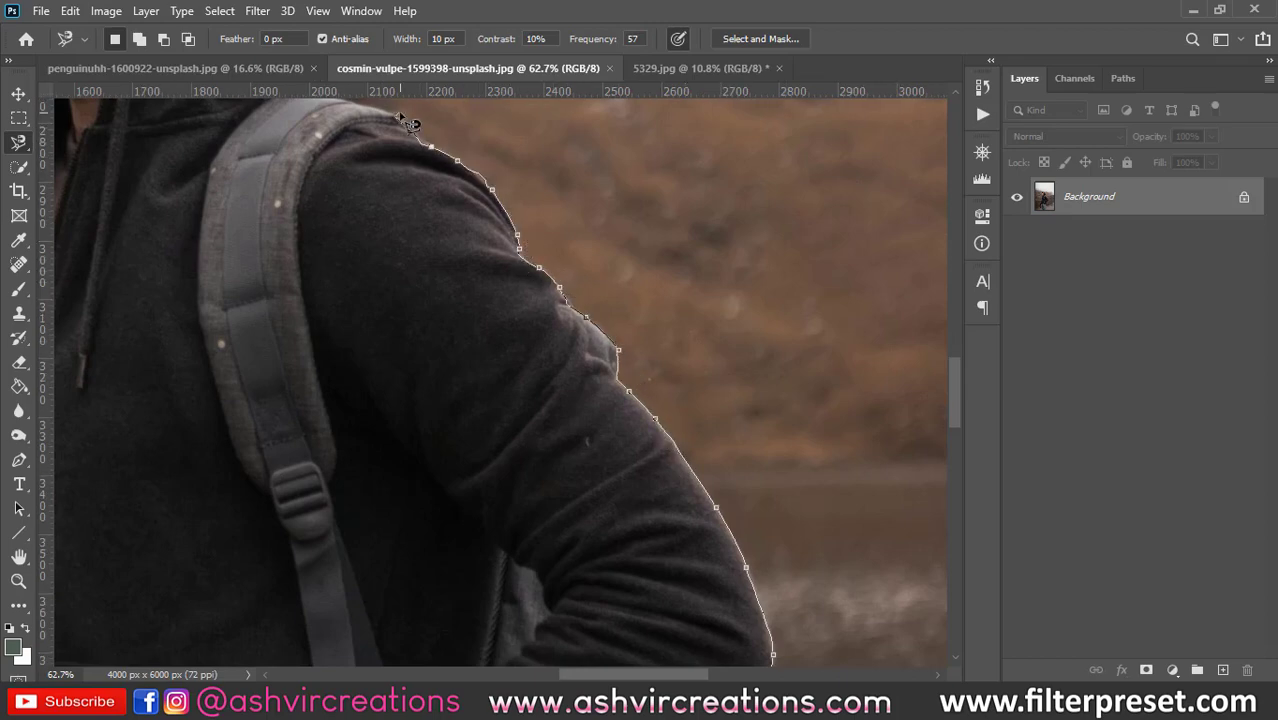
Continue the Magnetic Lasso trace around the shoulder, hood, cap, camera and both legs, and close it at the starting hem.
mouse_move(402, 118)
mouse_down()
mouse_move(579, 290)
mouse_move(470, 262)
mouse_up()
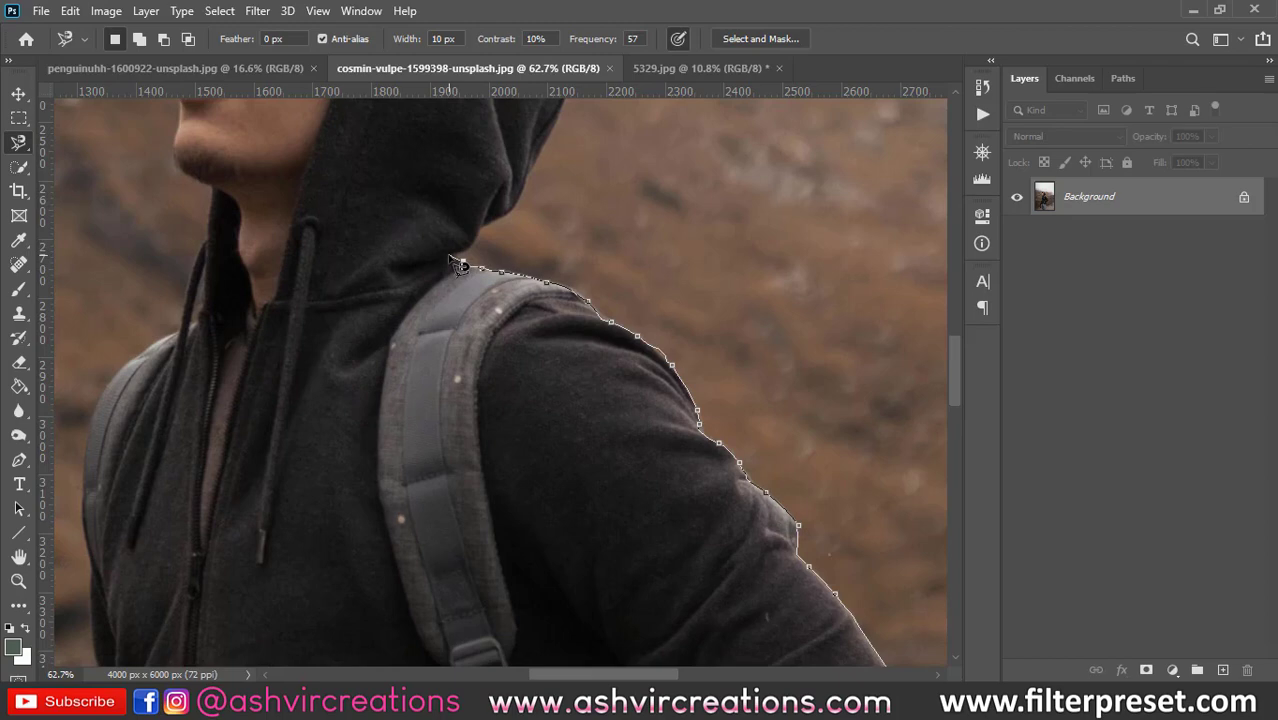
mouse_move(470, 257)
mouse_down()
mouse_move(459, 263)
mouse_move(474, 269)
mouse_move(478, 243)
mouse_move(556, 170)
mouse_move(502, 287)
mouse_move(512, 350)
mouse_move(492, 350)
mouse_move(531, 282)
mouse_move(525, 188)
mouse_move(490, 134)
mouse_move(645, 325)
mouse_move(575, 252)
mouse_move(518, 218)
mouse_move(414, 246)
mouse_move(310, 212)
mouse_move(270, 282)
mouse_move(278, 332)
mouse_move(344, 375)
mouse_move(314, 415)
mouse_move(320, 473)
mouse_move(304, 545)
mouse_move(338, 618)
mouse_move(470, 245)
mouse_move(449, 313)
mouse_move(389, 379)
mouse_move(351, 474)
mouse_move(359, 597)
mouse_move(450, 250)
mouse_move(425, 640)
mouse_move(410, 662)
mouse_move(427, 32)
mouse_up()
mouse_move(408, 305)
mouse_down()
mouse_move(382, 534)
mouse_move(354, 571)
mouse_move(256, 594)
mouse_move(331, 238)
mouse_move(358, 182)
mouse_move(310, 245)
mouse_move(325, 269)
mouse_move(296, 308)
mouse_move(318, 307)
mouse_move(342, 255)
mouse_move(314, 268)
mouse_move(284, 318)
mouse_move(319, 298)
mouse_move(333, 239)
mouse_move(347, 310)
mouse_move(324, 262)
mouse_move(329, 239)
mouse_move(344, 306)
mouse_move(367, 326)
mouse_move(331, 416)
mouse_move(332, 491)
mouse_move(356, 504)
mouse_move(343, 541)
mouse_move(524, 155)
mouse_move(460, 249)
mouse_move(459, 335)
mouse_move(515, 360)
mouse_move(573, 355)
mouse_move(631, 154)
mouse_move(665, 134)
mouse_move(727, 522)
mouse_move(482, 178)
mouse_move(548, 332)
mouse_move(748, 443)
mouse_move(713, 108)
mouse_move(706, 158)
mouse_move(742, 371)
mouse_move(807, 485)
mouse_move(830, 494)
mouse_move(438, 419)
mouse_move(640, 423)
mouse_up()
double_click(644, 421)
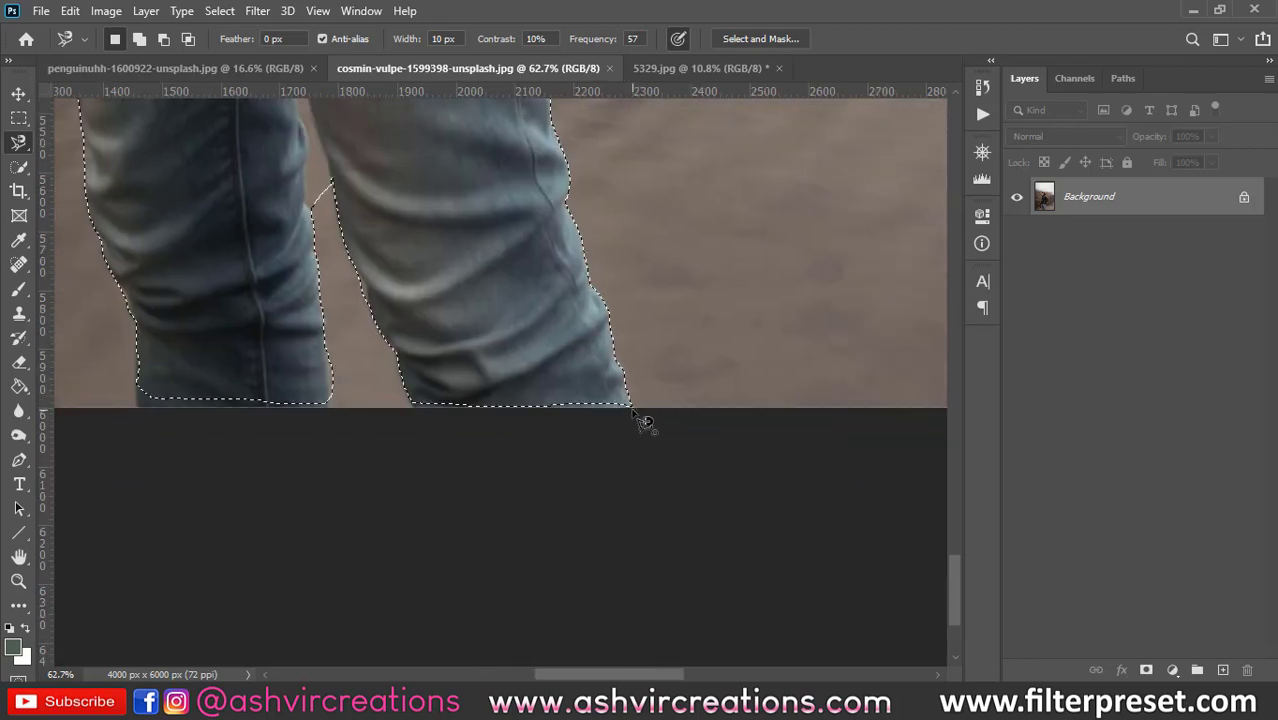
scroll(665, 420, down, 6)
scroll(667, 414, down, 3)
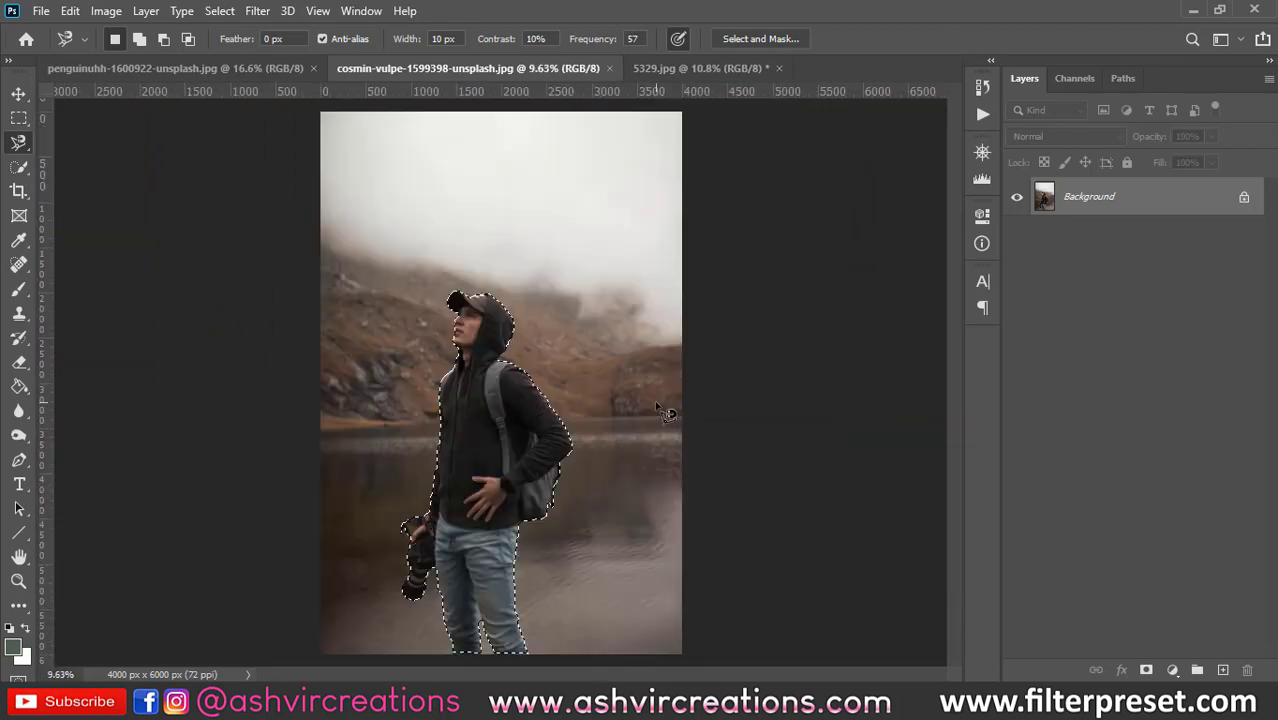
scroll(542, 357, up, 2)
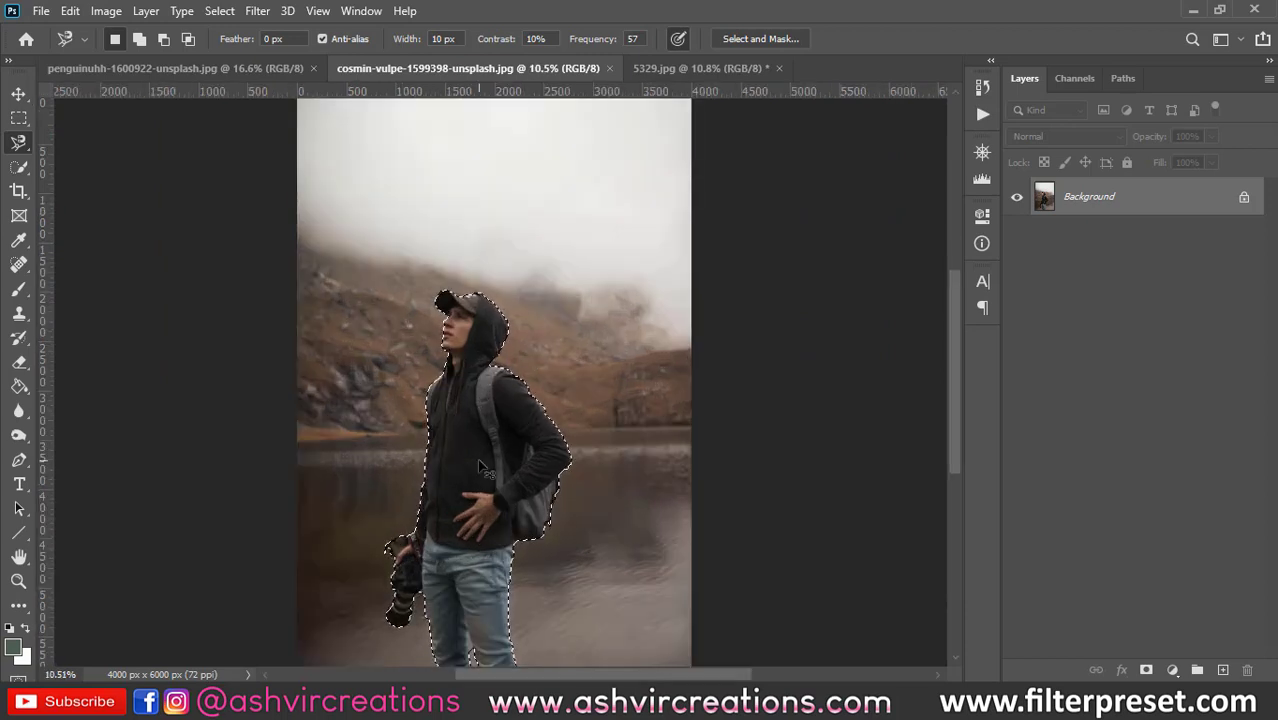
Copy the selected man to a new layer and hide the Background layer.
key(ctrl+j)
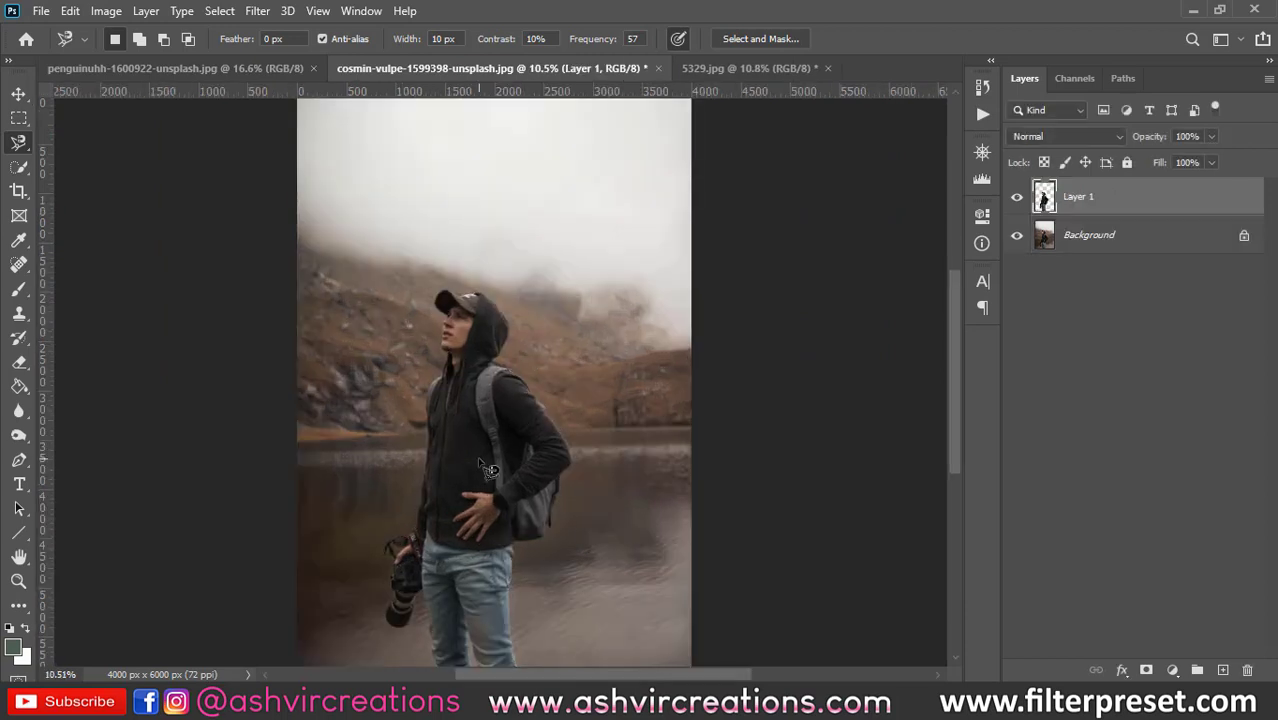
click(1017, 235)
scroll(535, 422, up, 2)
scroll(535, 422, down, 2)
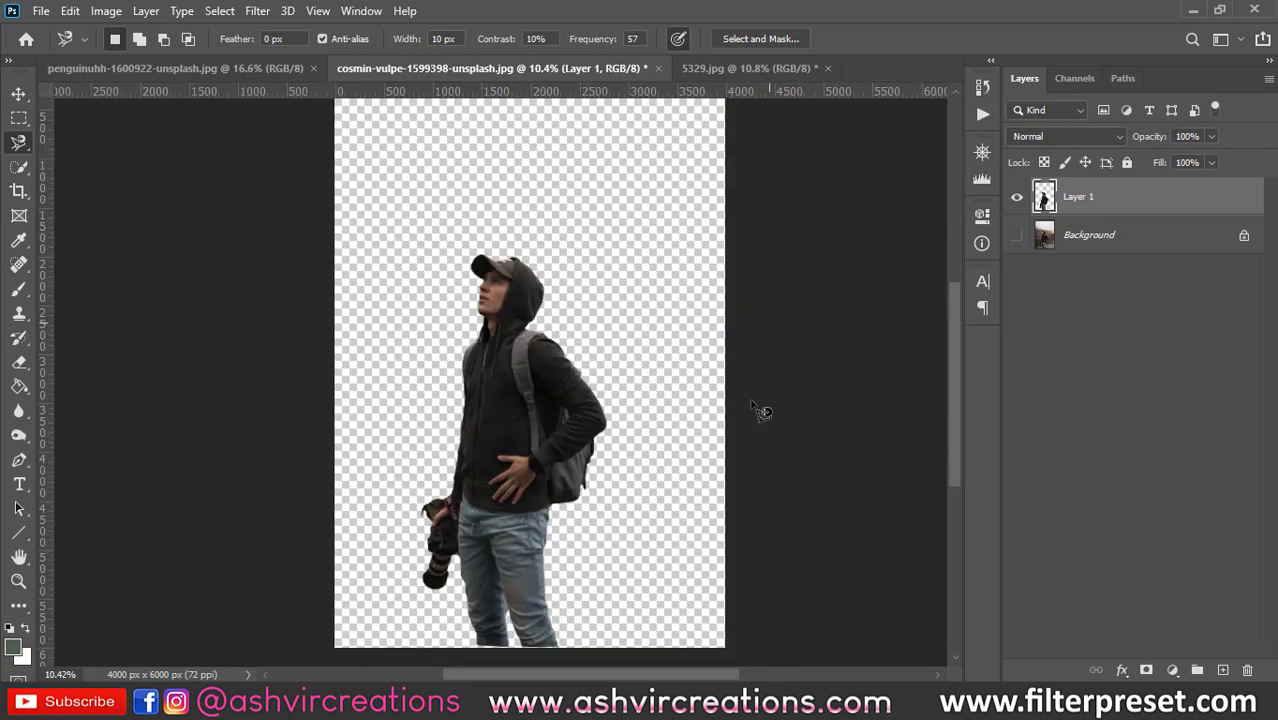
scroll(611, 441, down, 1)
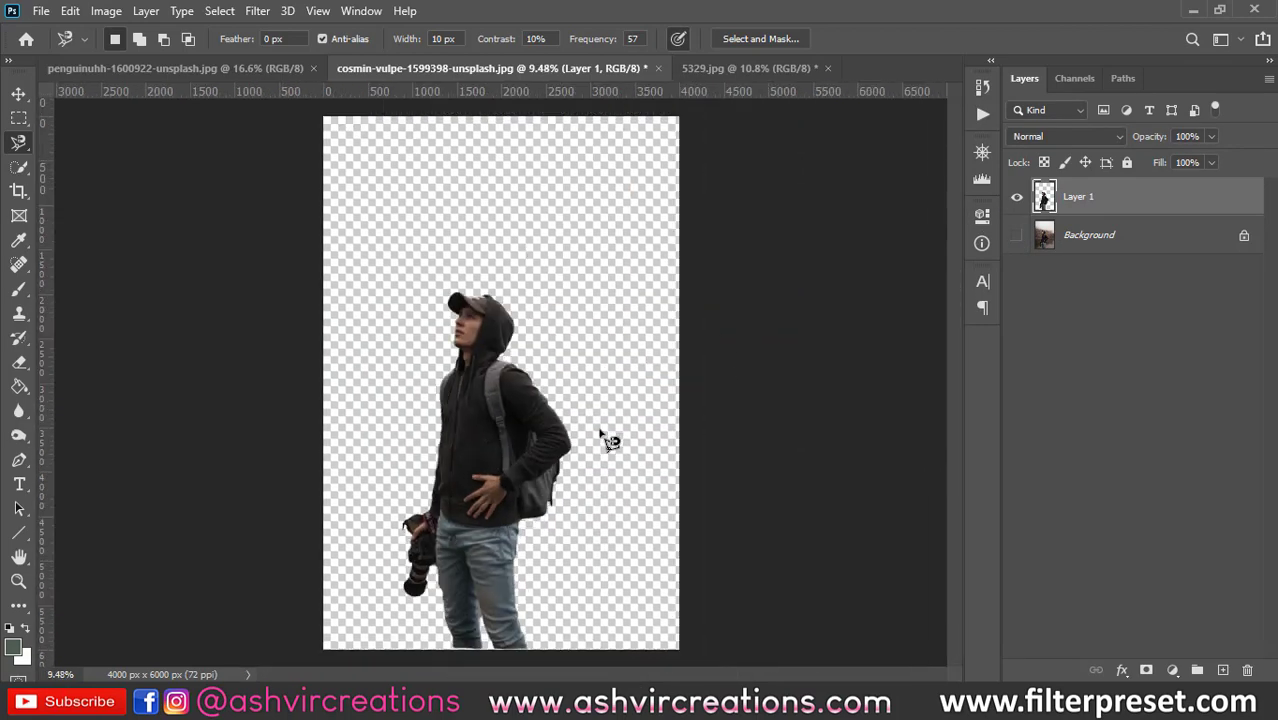
Make the Background layer active and show it again.
click(1093, 240)
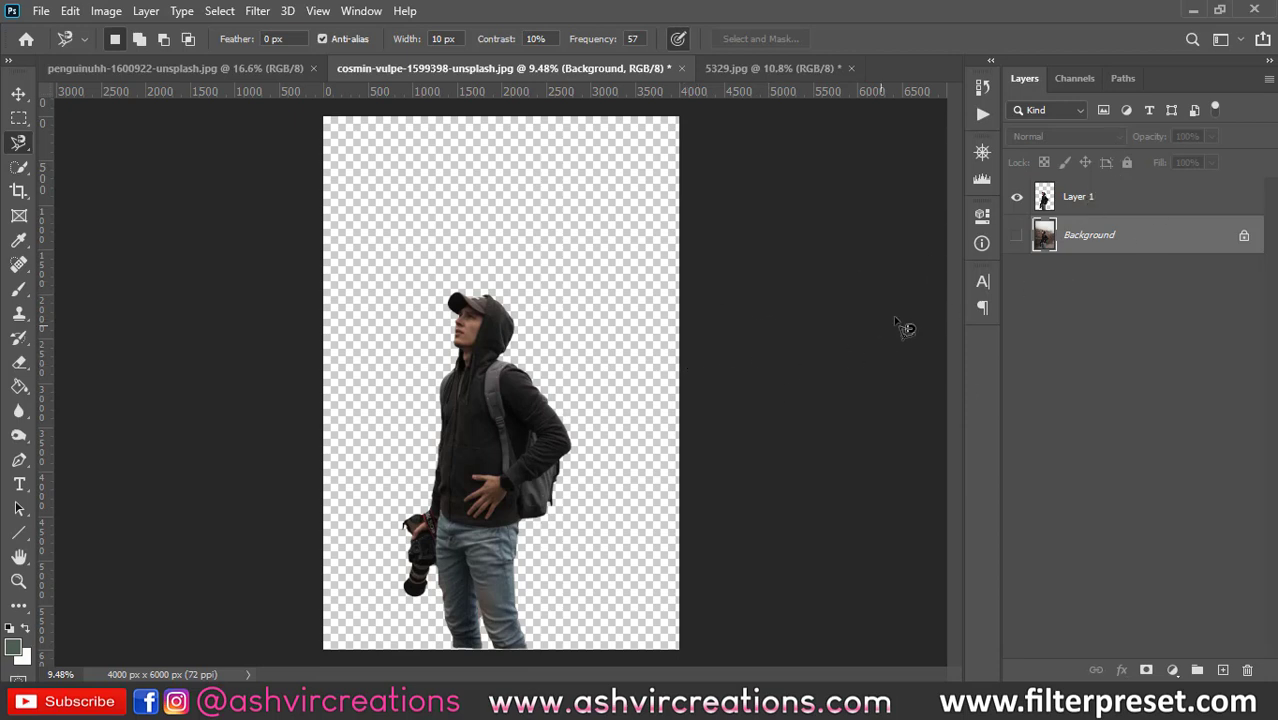
click(1017, 236)
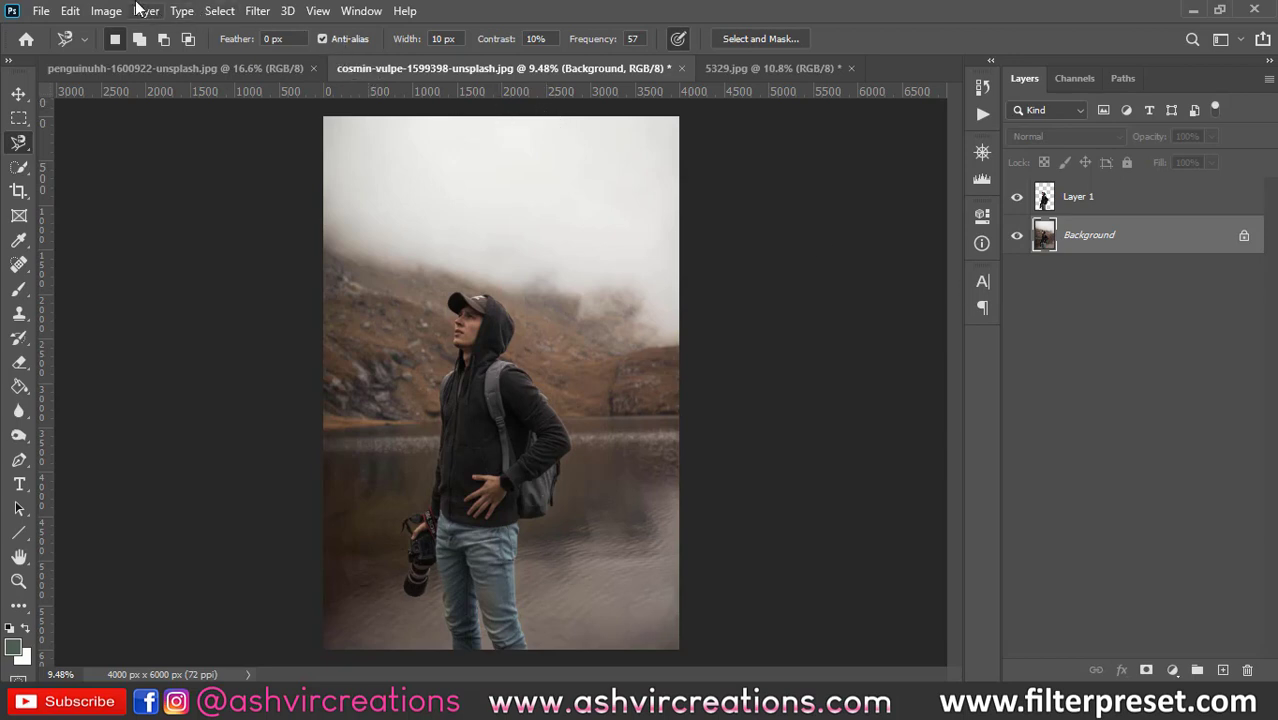
Choose the Object Selection Tool in Rectangle mode and switch to the penguinuhh-1600922-unsplash.jpg document.
click(19, 168)
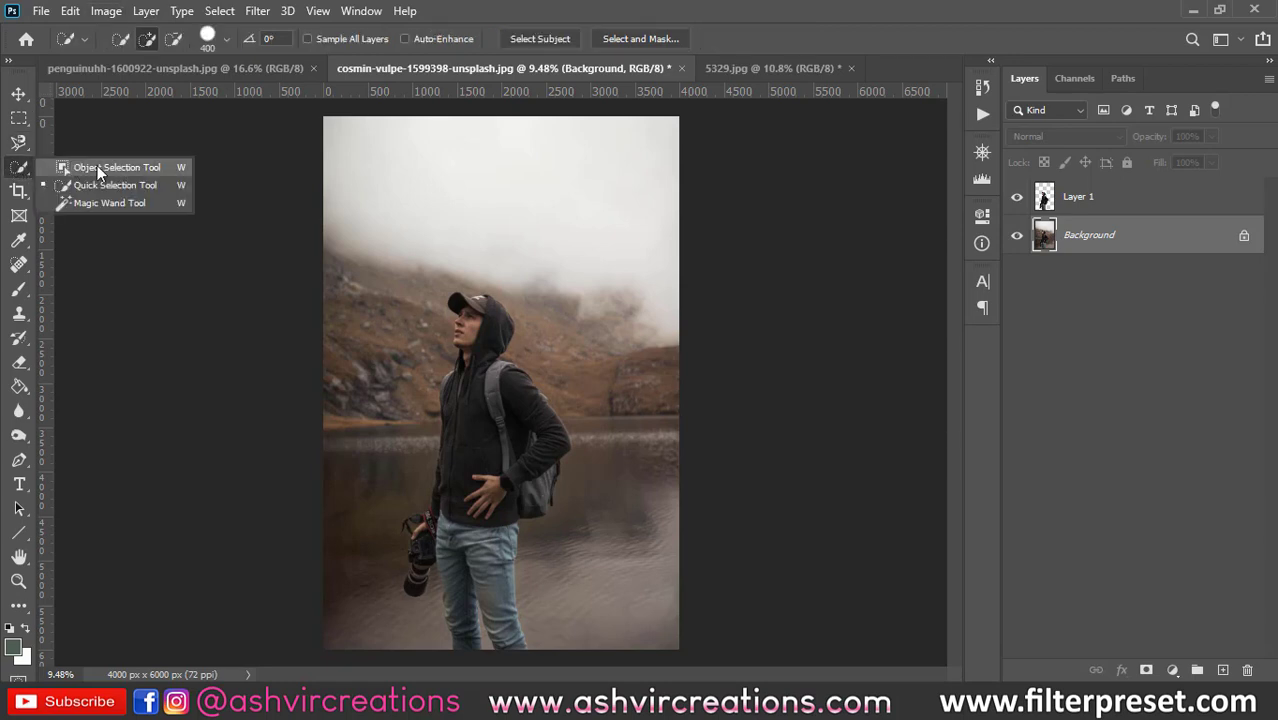
click(111, 166)
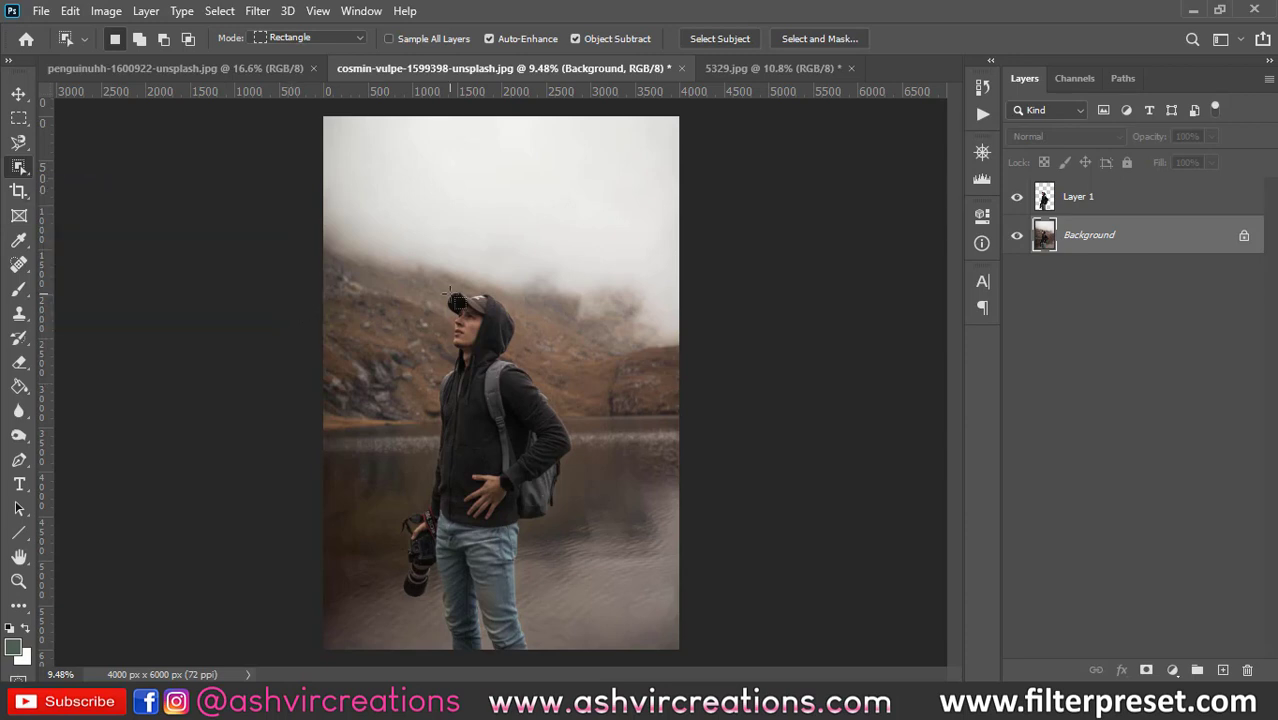
scroll(450, 290, down, 1)
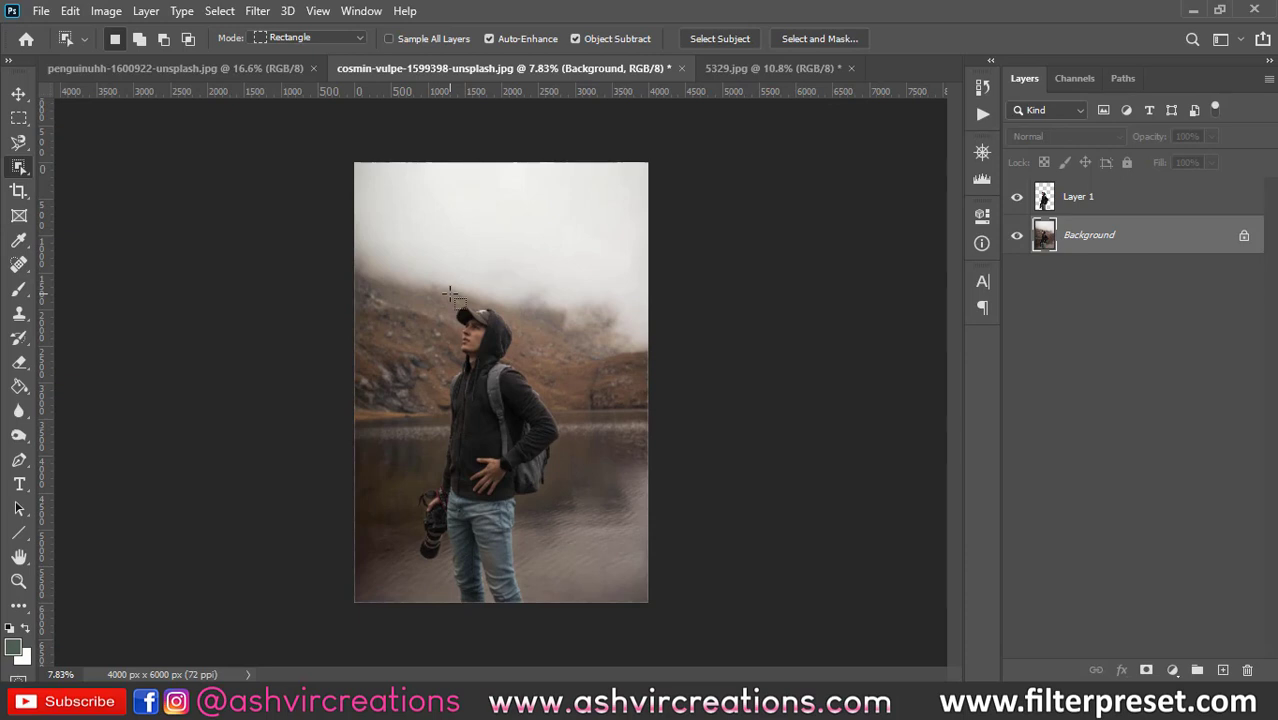
scroll(450, 290, up, 1)
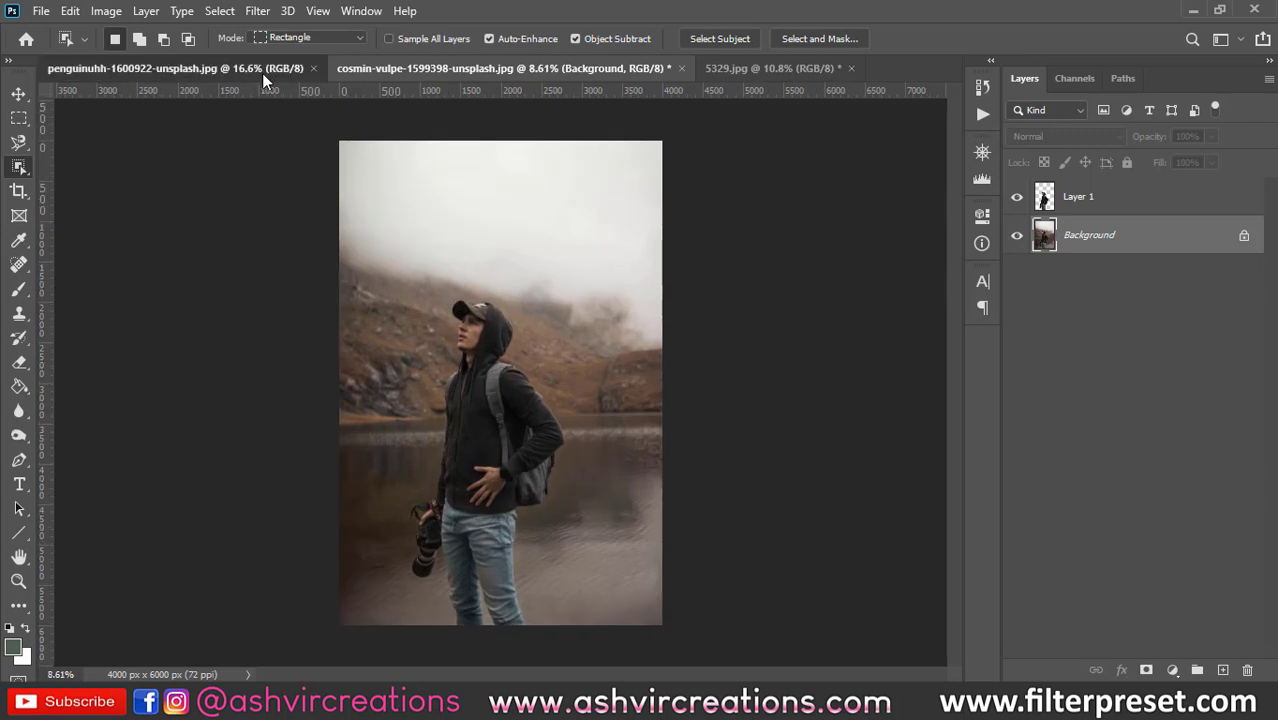
click(265, 70)
scroll(390, 305, down, 1)
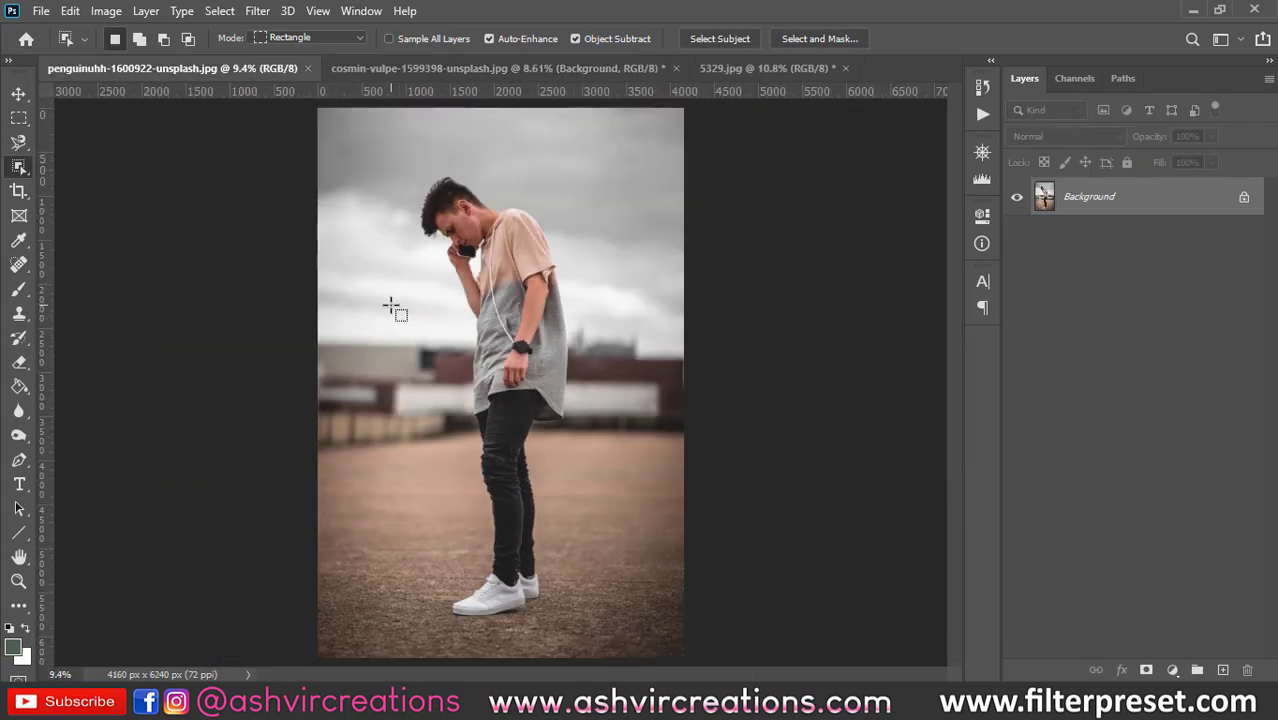
right_click(22, 170)
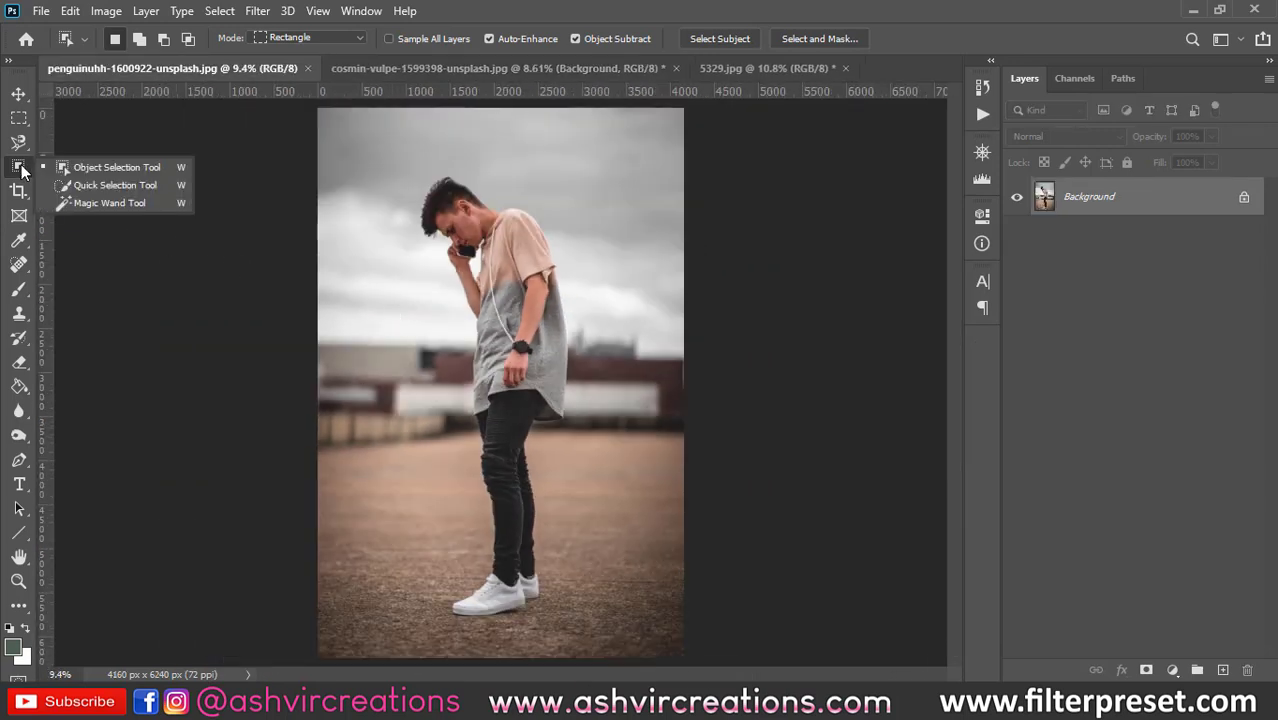
click(91, 166)
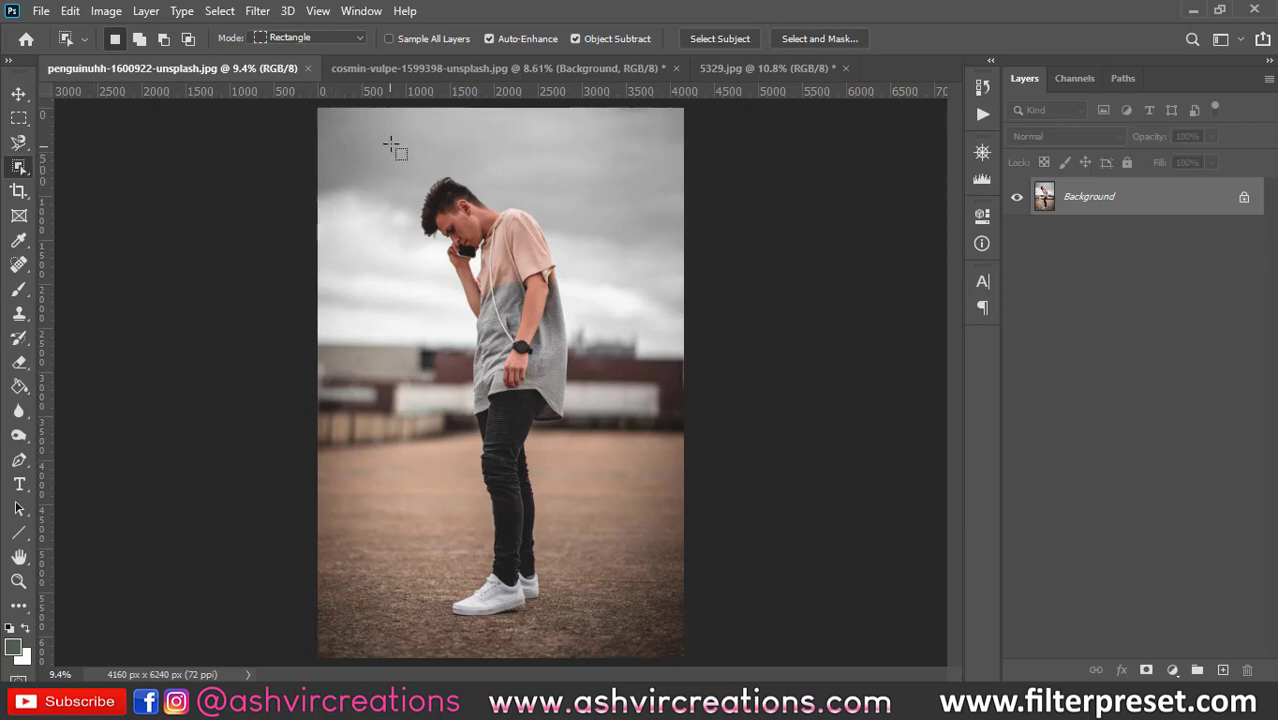
Select the standing man with the Object Selection Tool by drawing a rectangle about 2337 by 5649 px around him.
scroll(393, 150, down, 1)
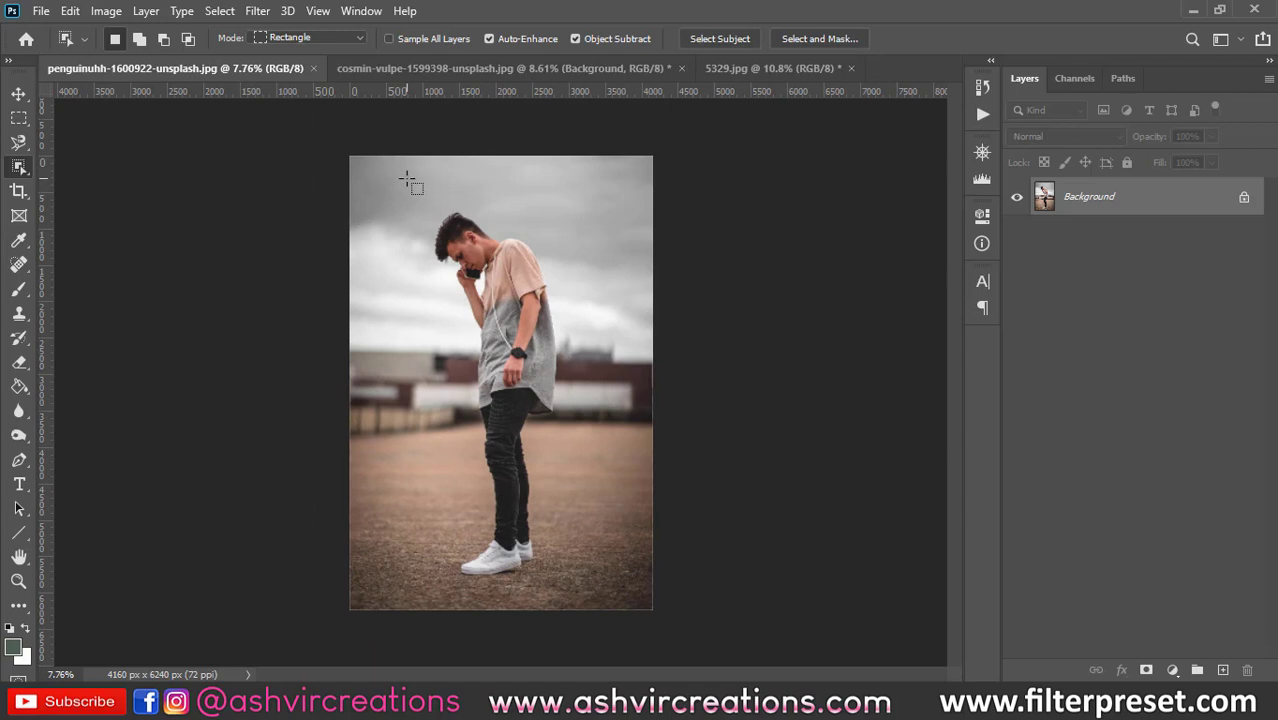
drag(407, 178, 577, 590)
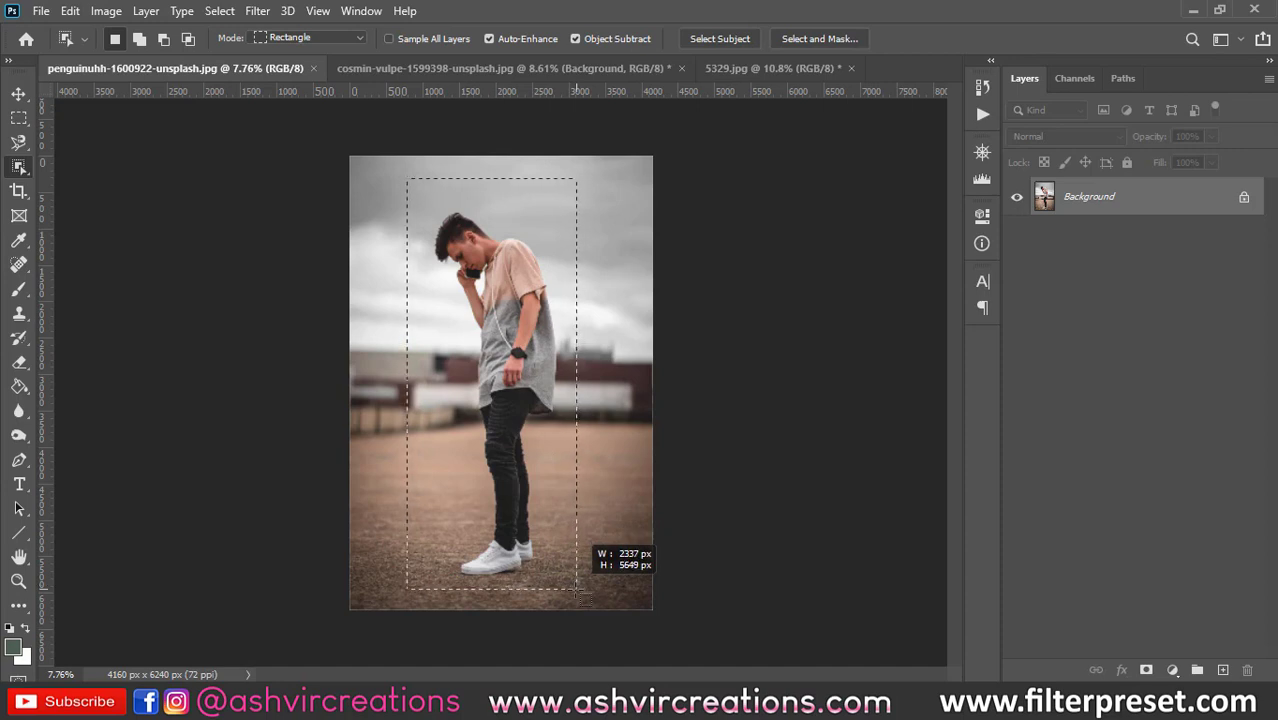
drag(577, 590, 577, 590)
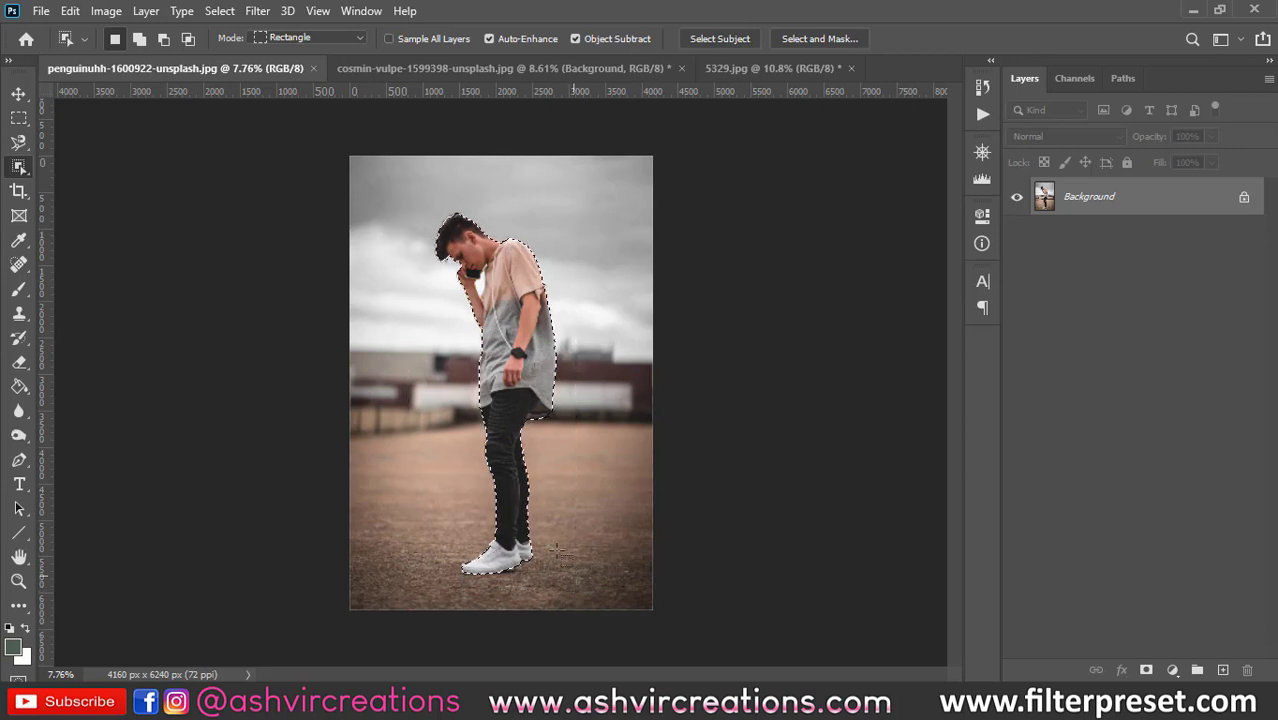
Set the tool to subtract and remove the extra background below the rear shirt hem from the selection.
scroll(545, 508, up, 1)
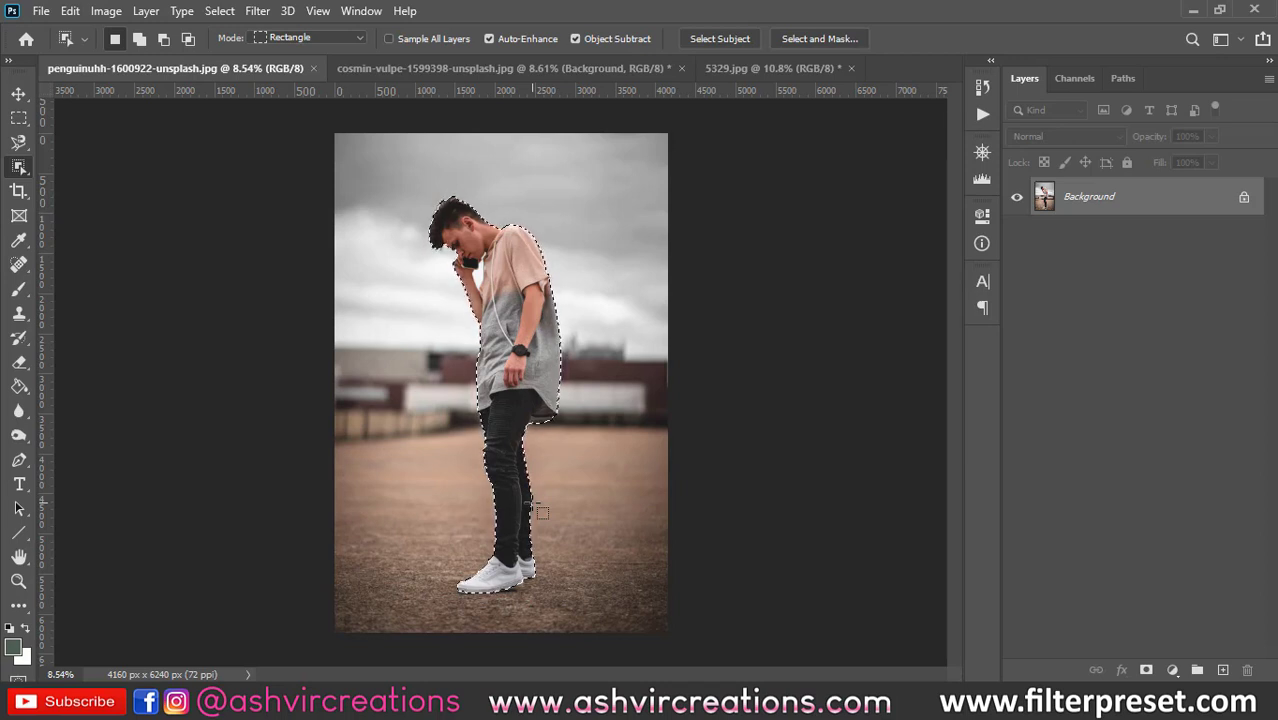
scroll(542, 512, up, 5)
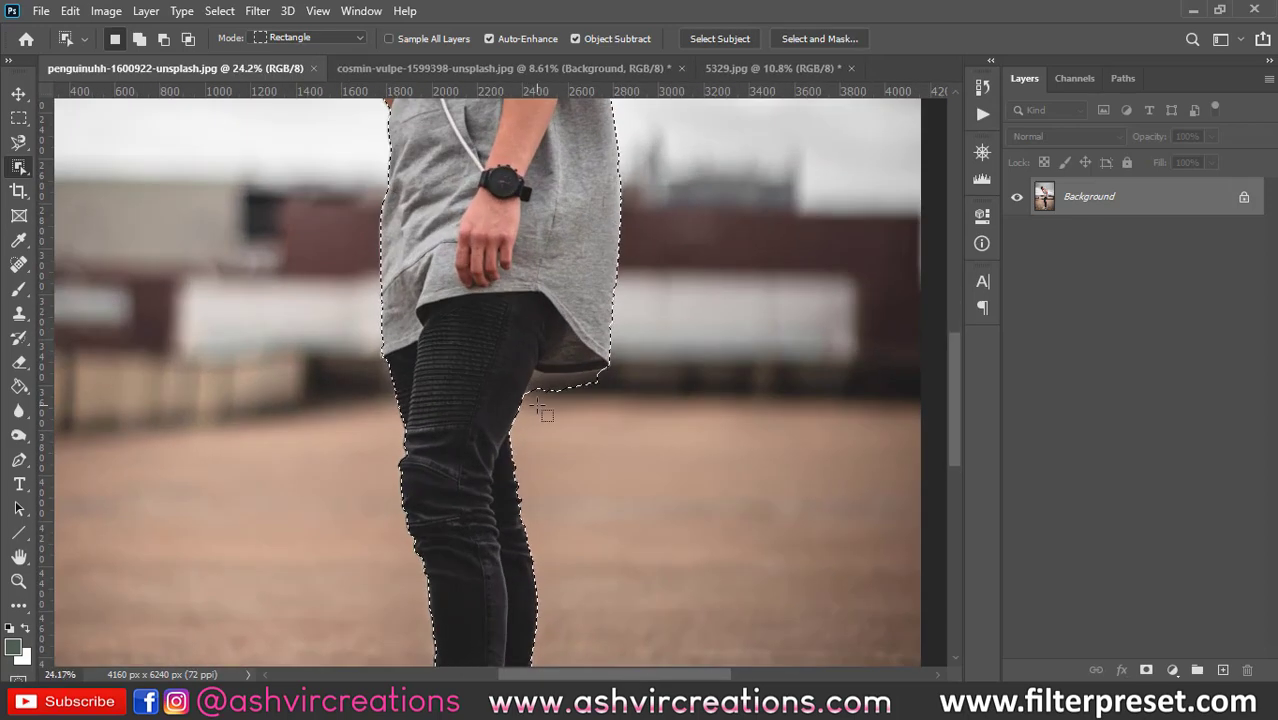
scroll(541, 408, up, 2)
scroll(535, 406, up, 2)
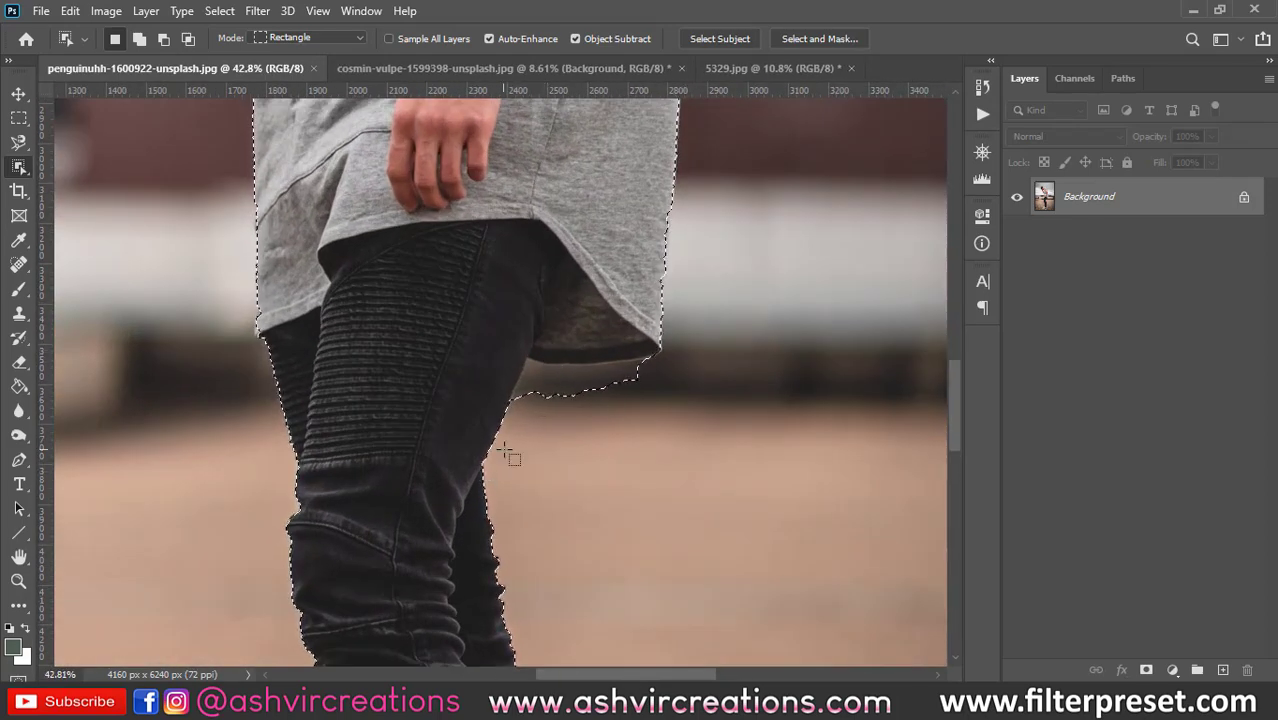
scroll(502, 371, up, 1)
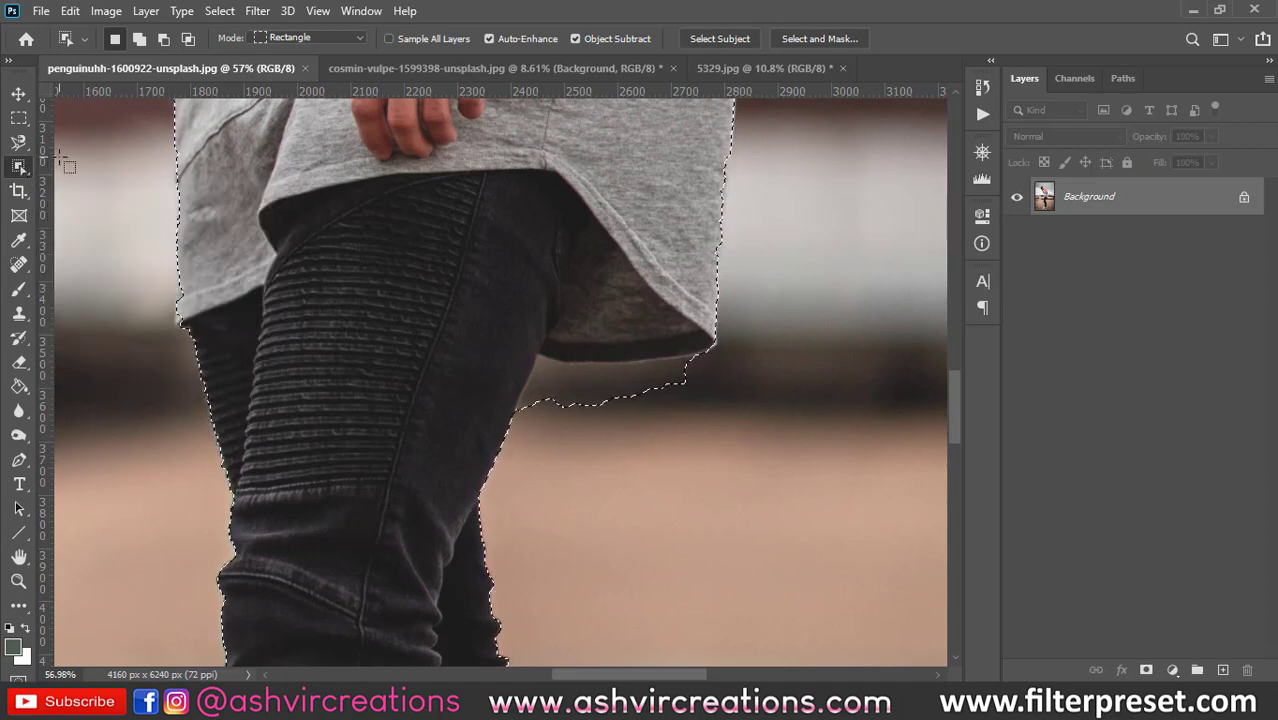
click(166, 40)
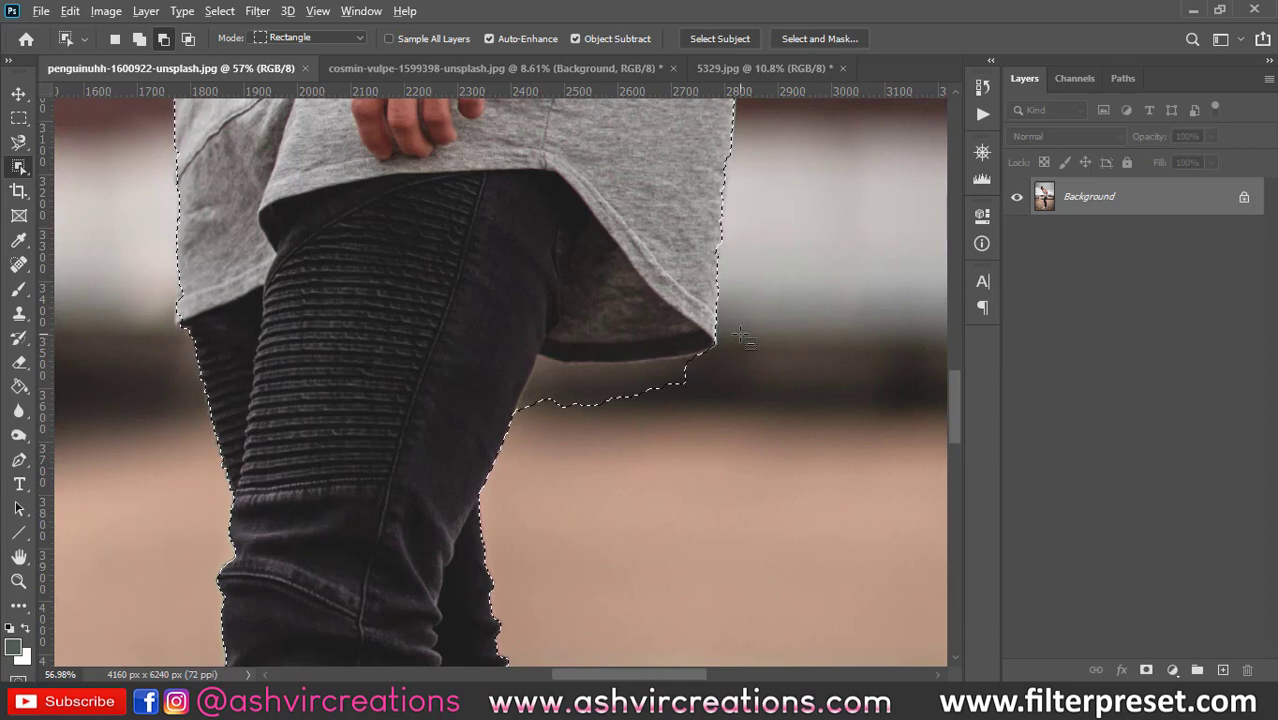
drag(713, 357, 485, 444)
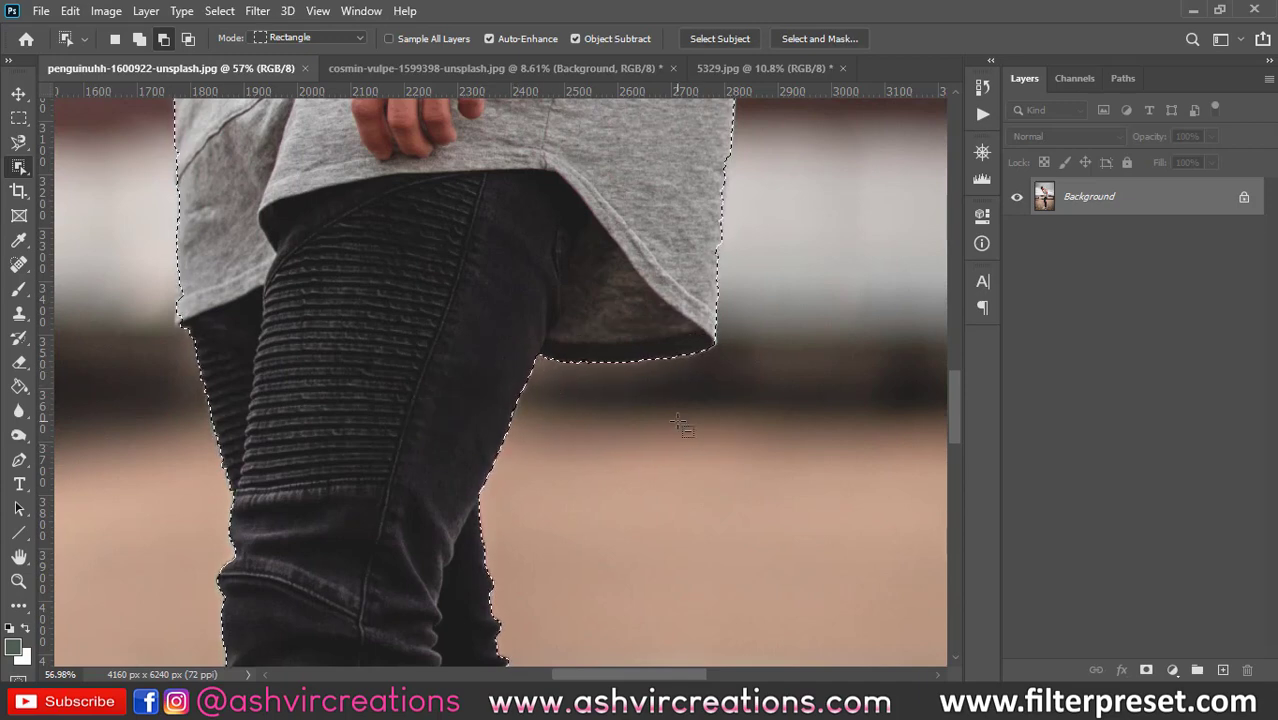
Try to subtract the background gap between the raised arm and the chest using rectangles around that area.
scroll(671, 415, down, 10)
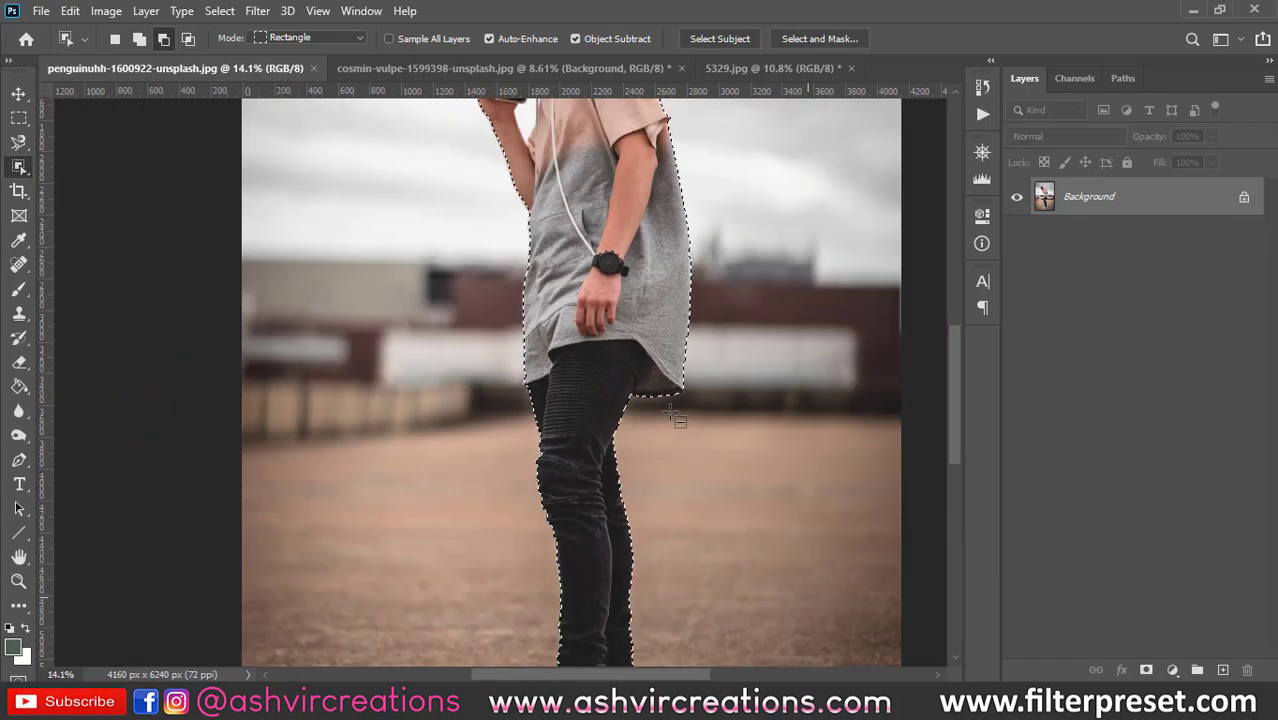
scroll(576, 200, up, 3)
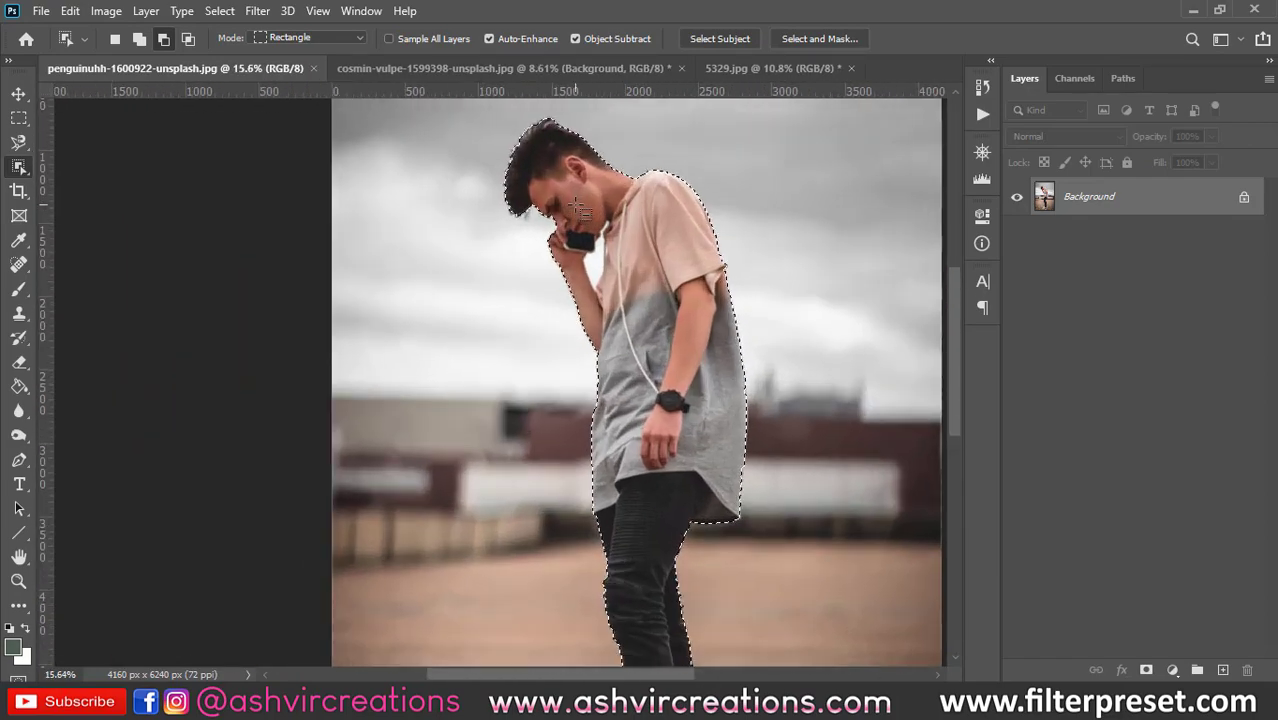
scroll(578, 207, up, 2)
scroll(590, 228, up, 2)
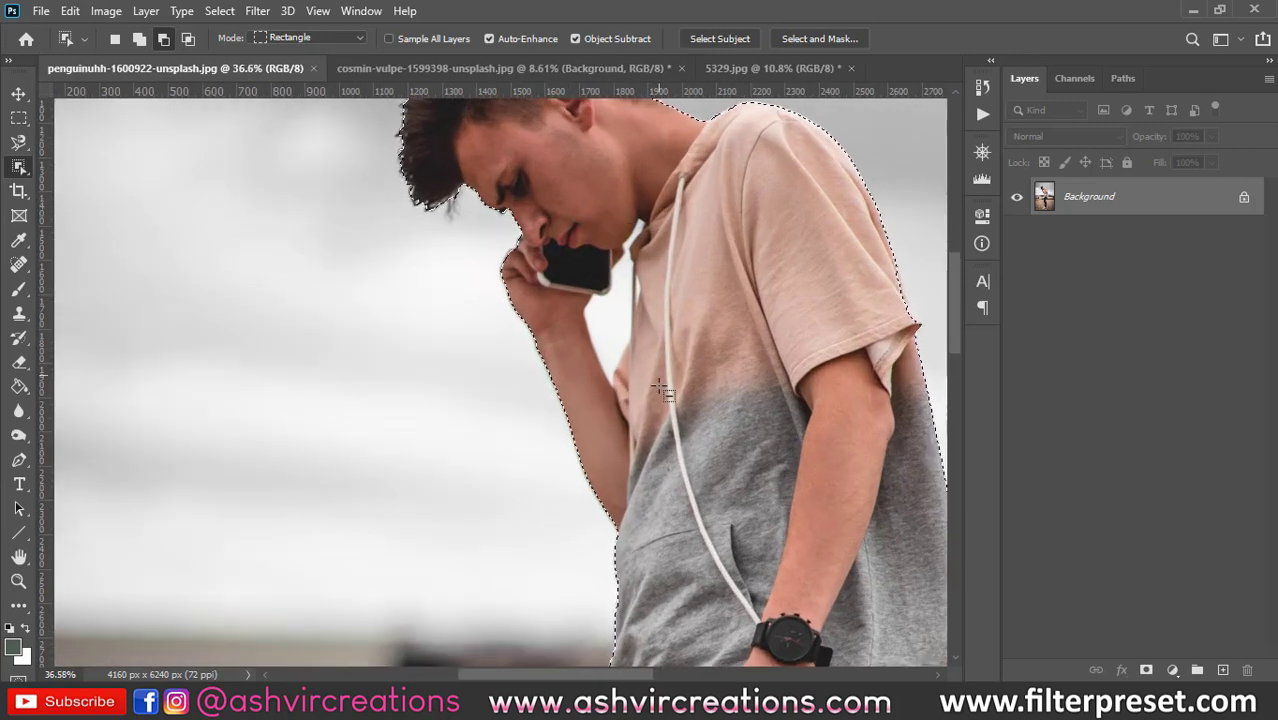
scroll(633, 240, up, 2)
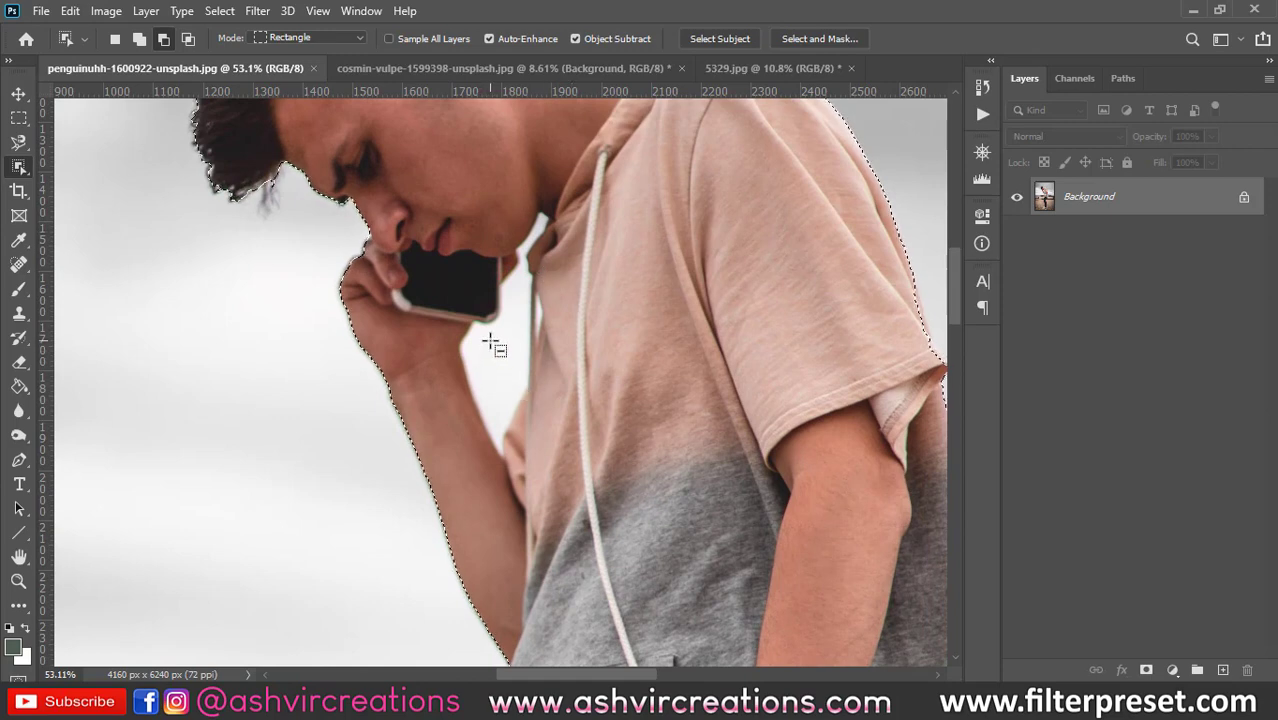
scroll(490, 345, down, 1)
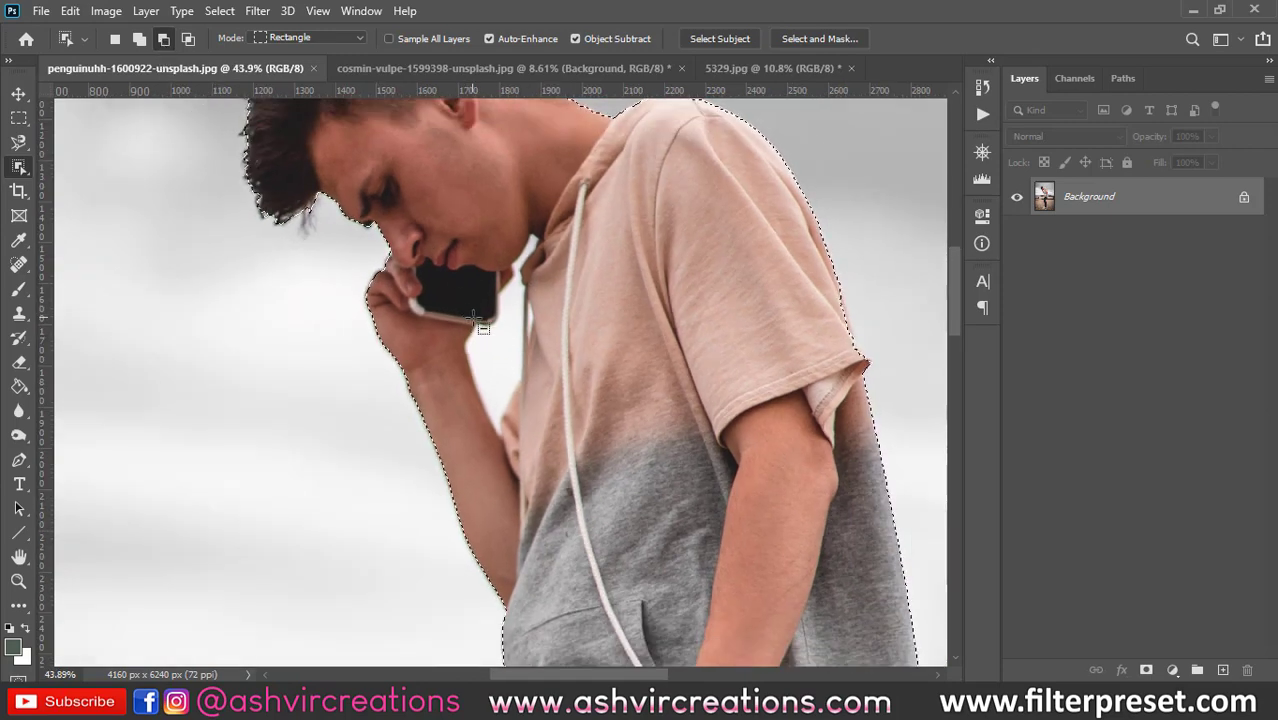
click(161, 42)
drag(585, 222, 452, 457)
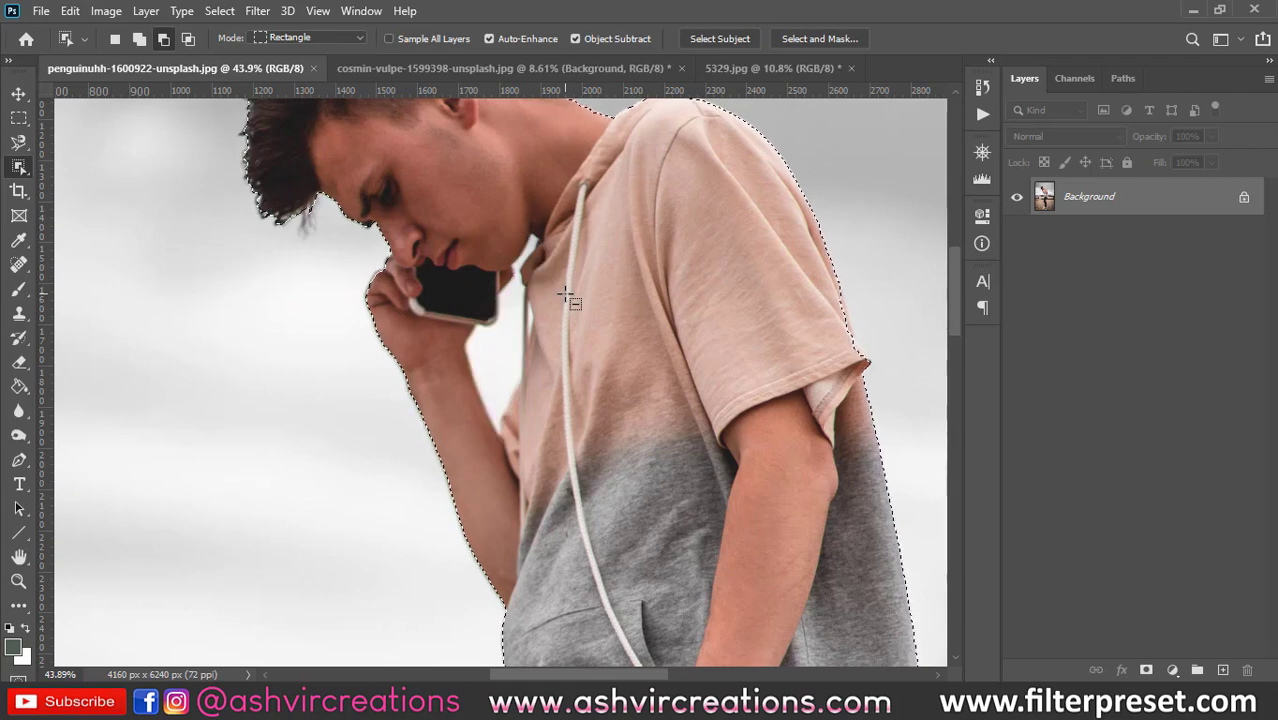
scroll(541, 278, up, 1)
scroll(541, 278, up, 1)
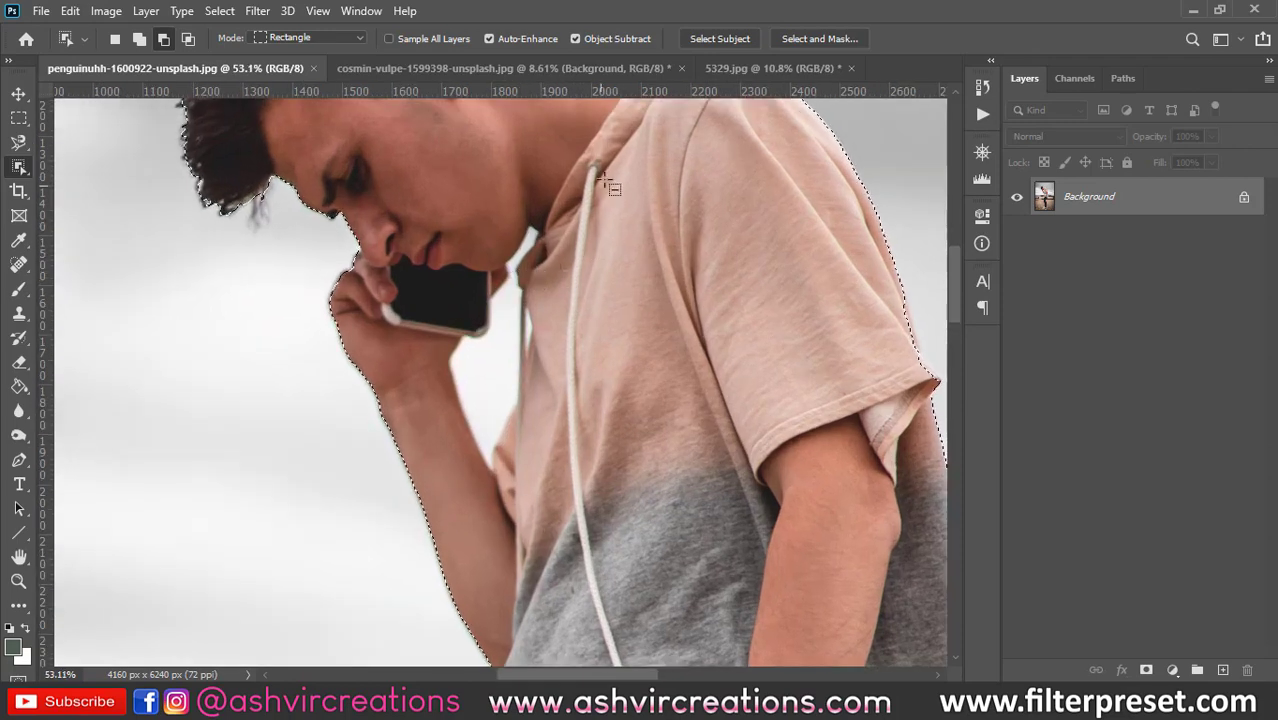
drag(615, 170, 322, 594)
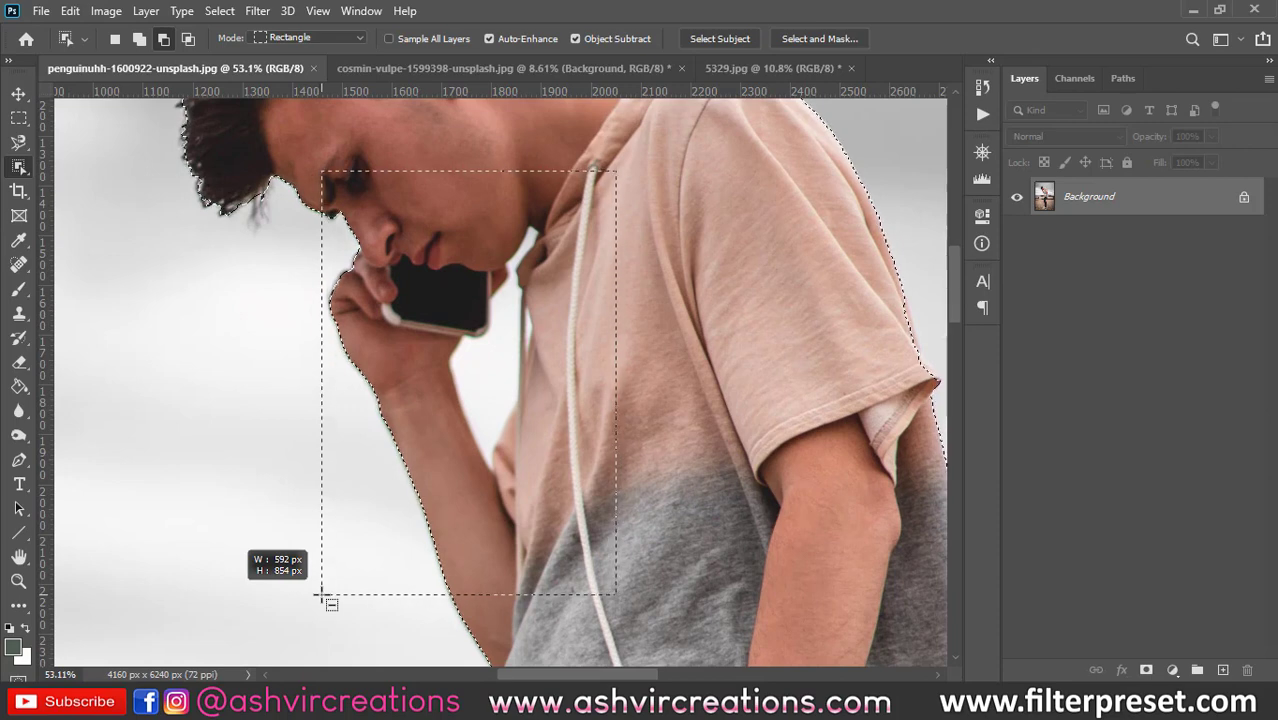
drag(322, 594, 322, 594)
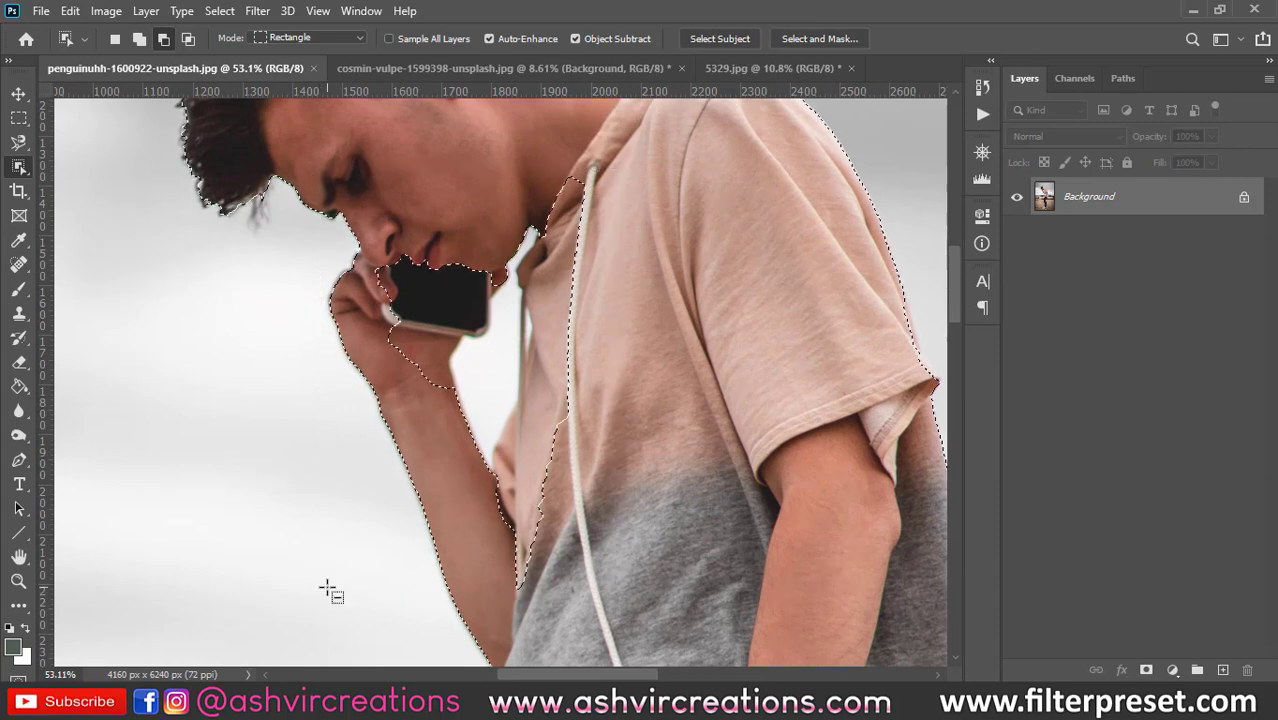
Switch the Object Selection mode to Lasso and subtract the background gap between the raised forearm and the hoodie.
click(290, 39)
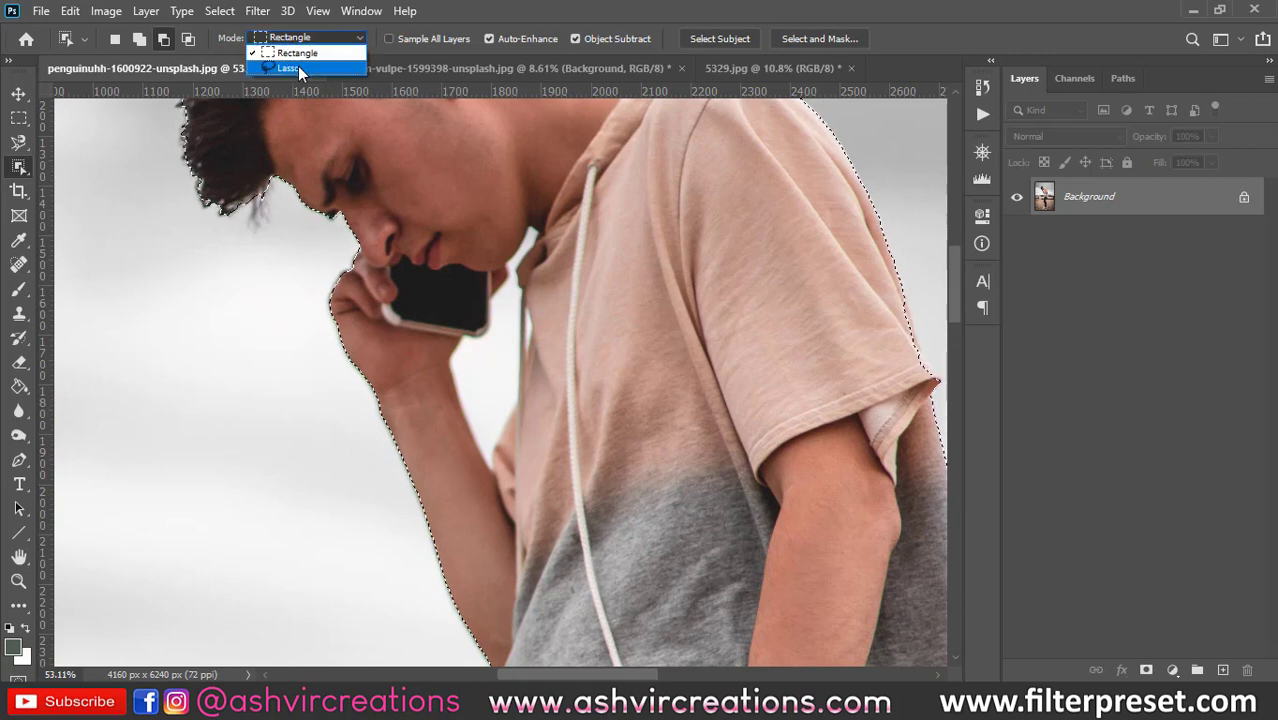
click(298, 66)
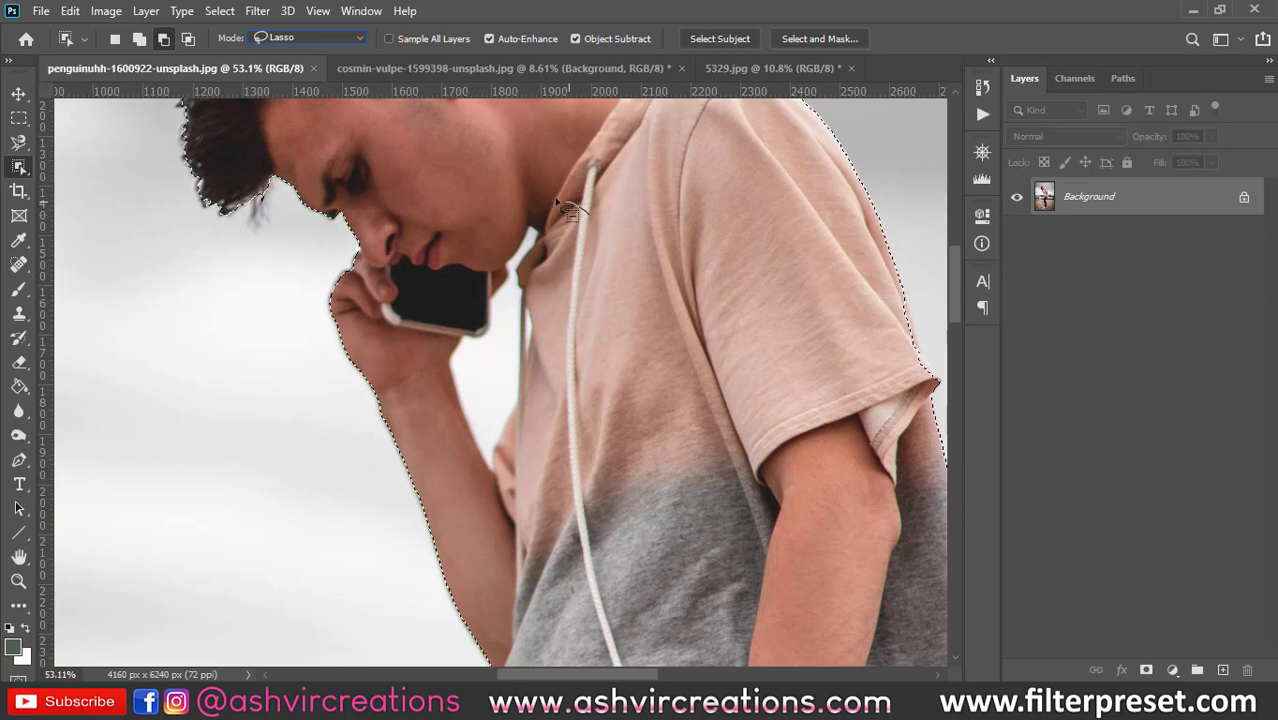
mouse_move(493, 257)
mouse_down()
mouse_move(427, 387)
mouse_move(460, 451)
mouse_move(507, 494)
mouse_move(545, 358)
mouse_move(550, 206)
mouse_up()
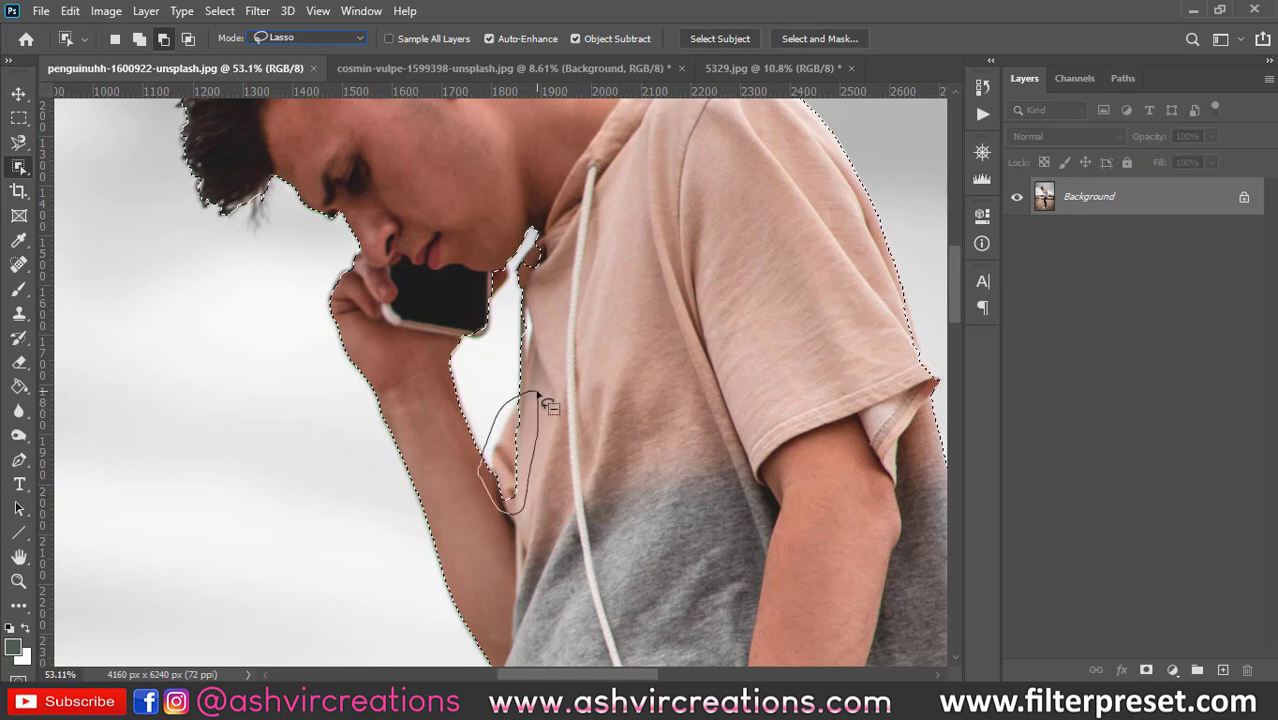
drag(531, 393, 530, 395)
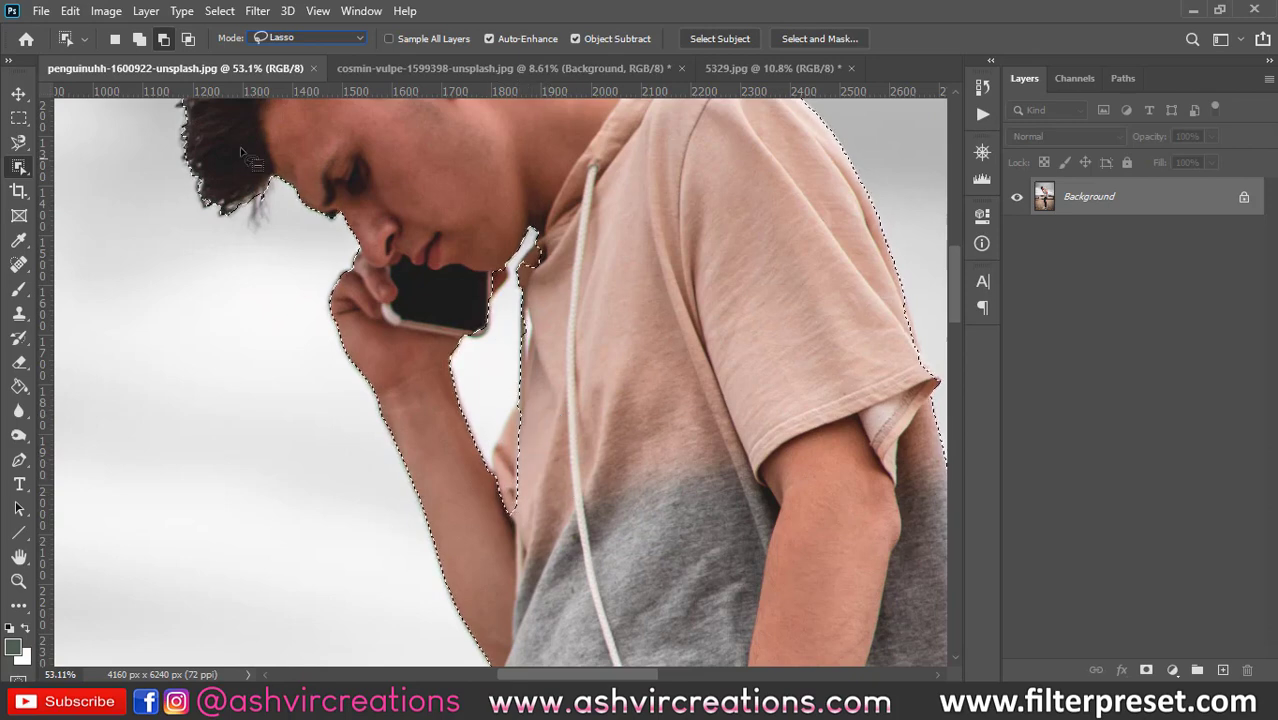
Set the tool to add and bring the missing far sleeve and hoodie collar edge back into the selection with lasso loops.
click(142, 37)
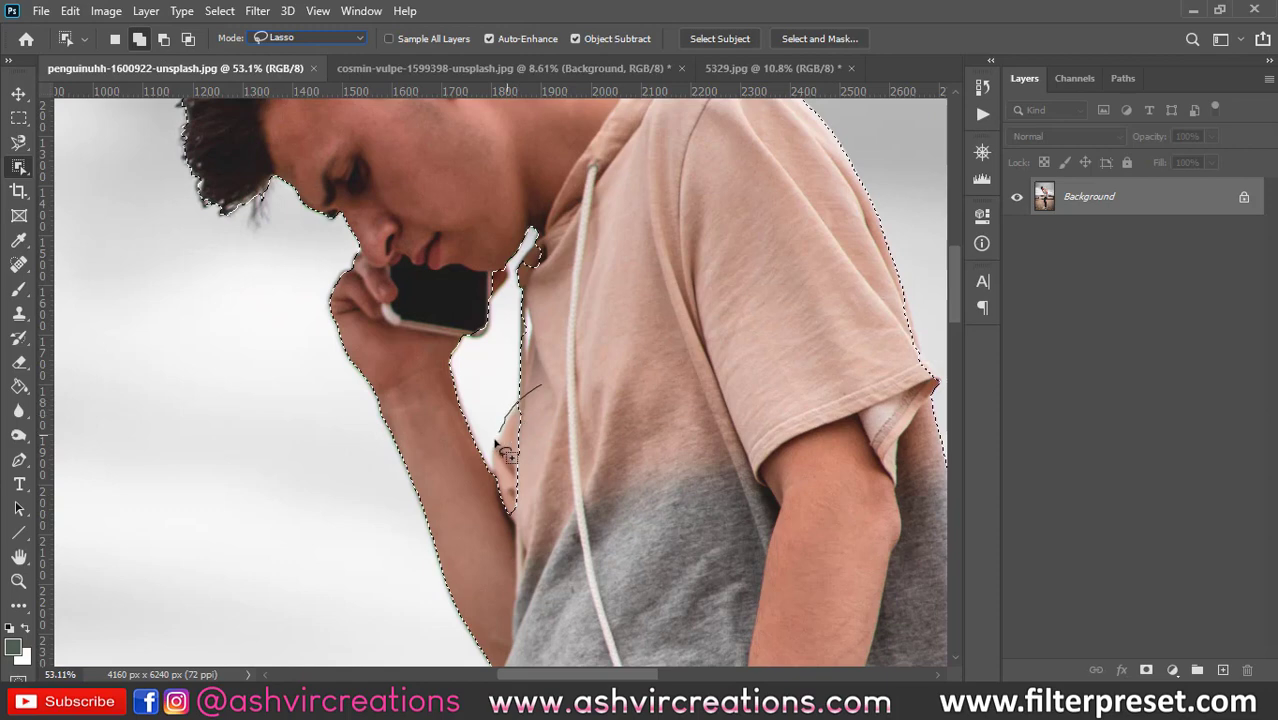
mouse_move(497, 517)
mouse_down()
mouse_move(530, 502)
mouse_move(558, 398)
mouse_move(545, 390)
mouse_up()
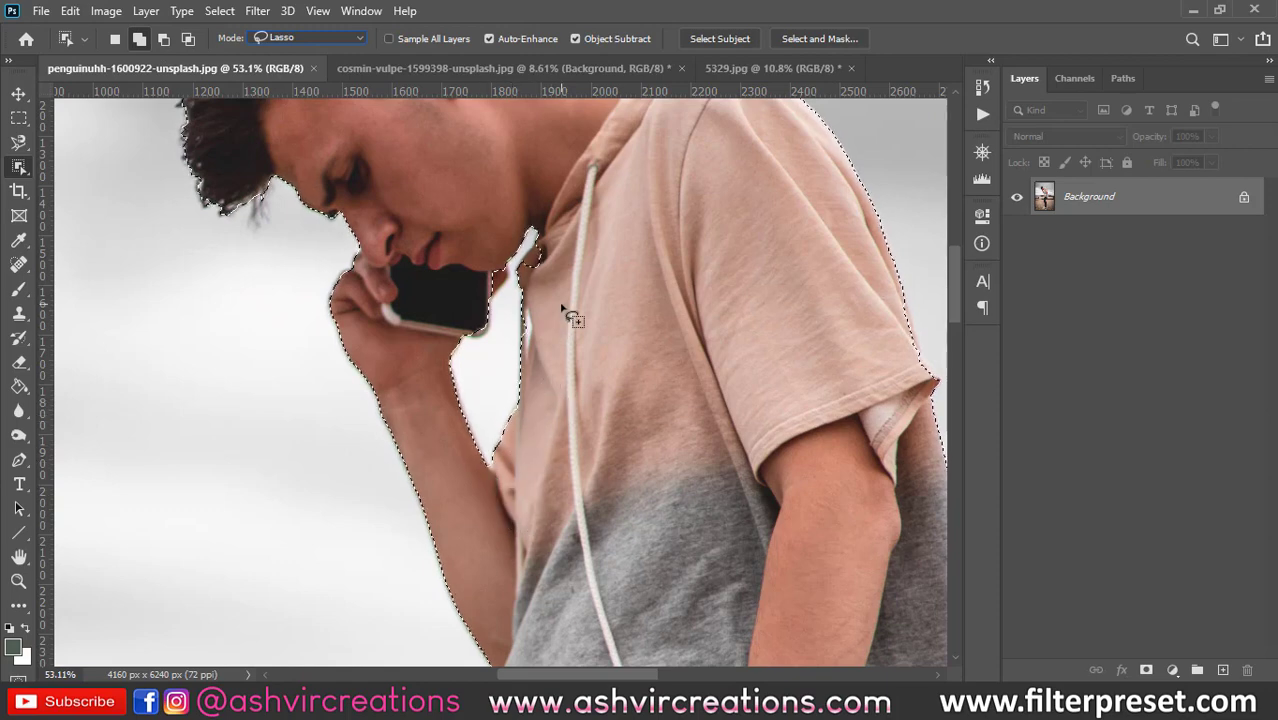
drag(566, 302, 535, 424)
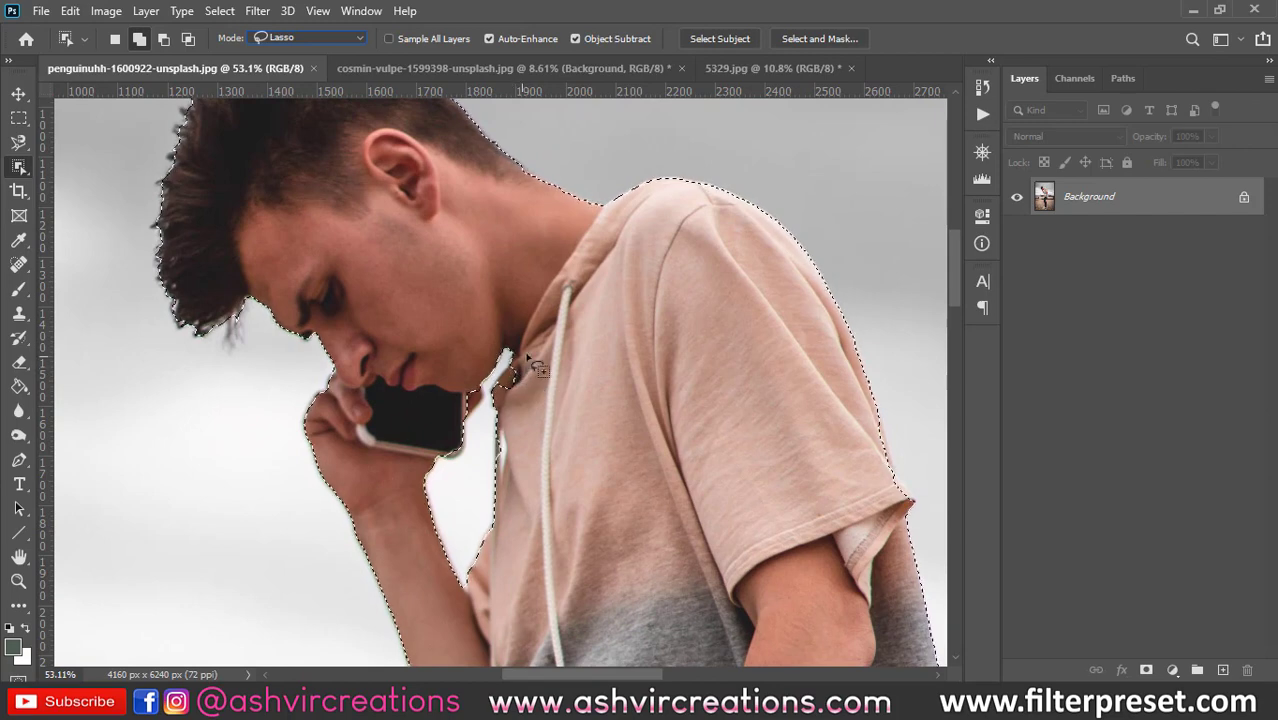
mouse_move(507, 400)
mouse_down()
mouse_move(538, 373)
mouse_move(485, 372)
mouse_move(489, 410)
mouse_move(471, 425)
mouse_move(457, 413)
mouse_move(498, 370)
mouse_up()
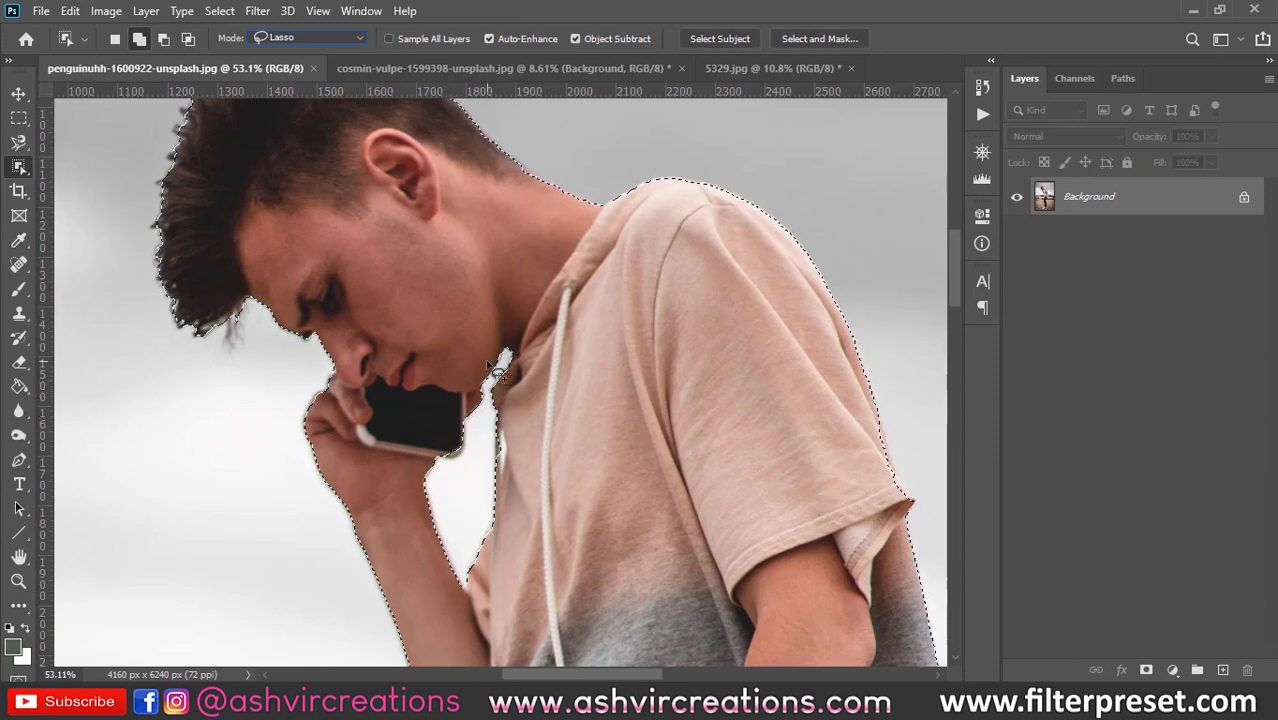
Touch up the selection with small lasso loops along the phone edge and the far drawstring, and fit the image on screen.
drag(463, 430, 447, 466)
drag(452, 404, 455, 410)
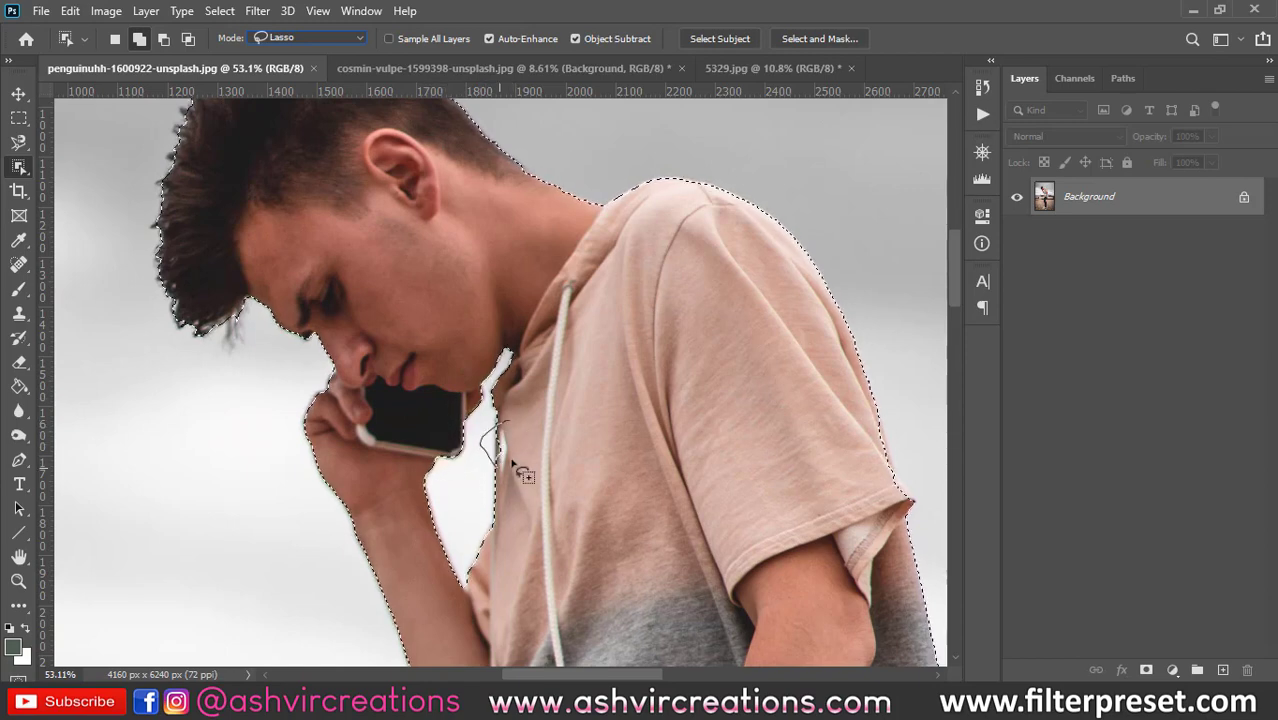
drag(518, 462, 488, 430)
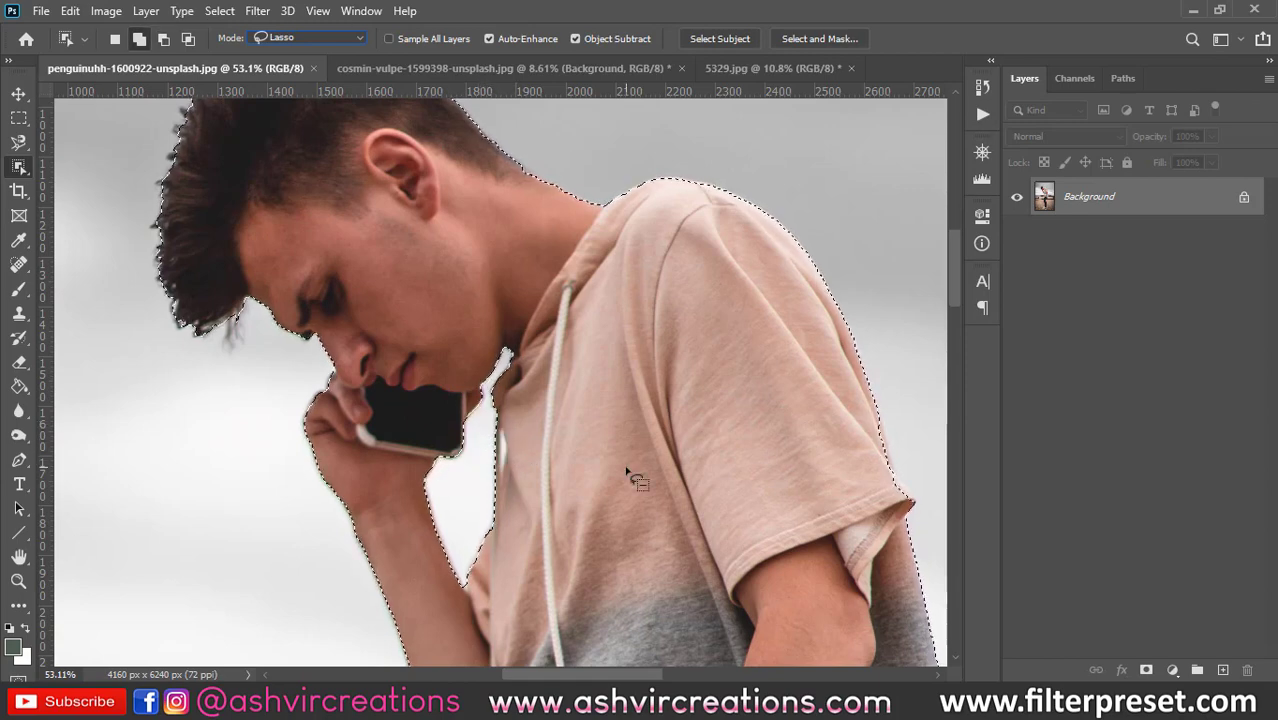
key(ctrl+0)
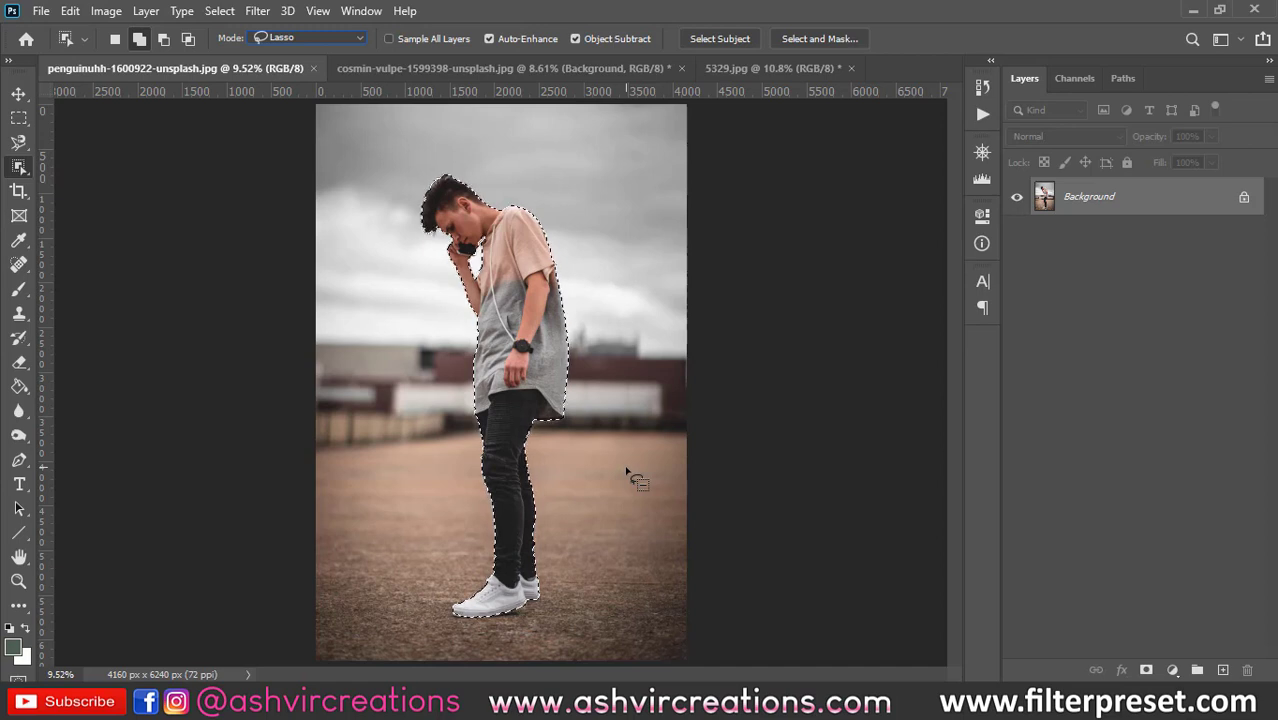
Keep the Object Selection Tool active and deselect the man.
right_click(12, 166)
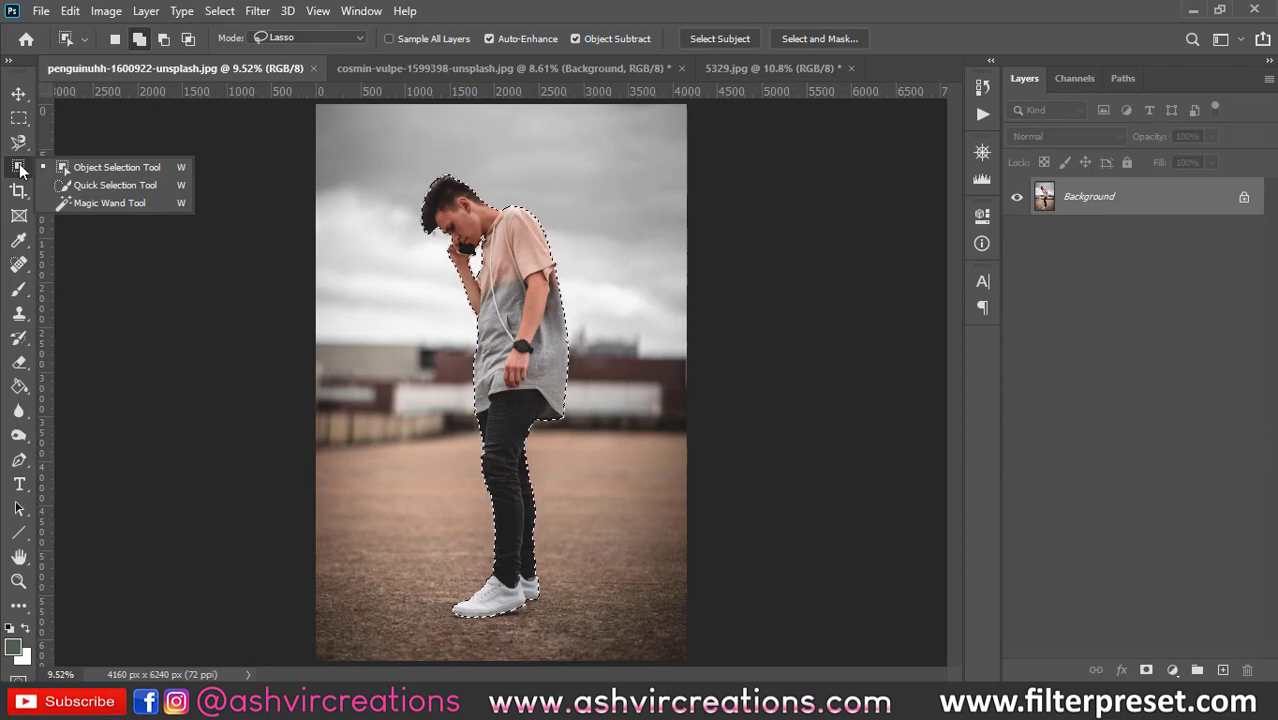
click(19, 170)
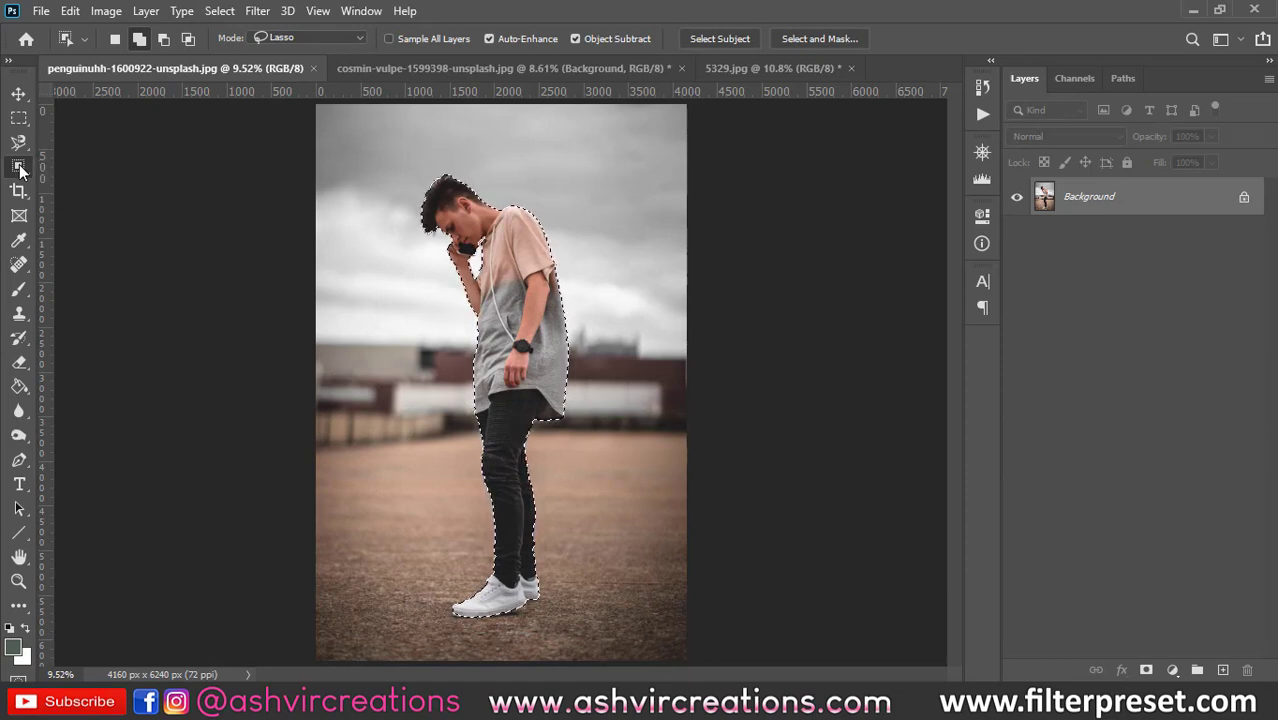
key(ctrl+d)
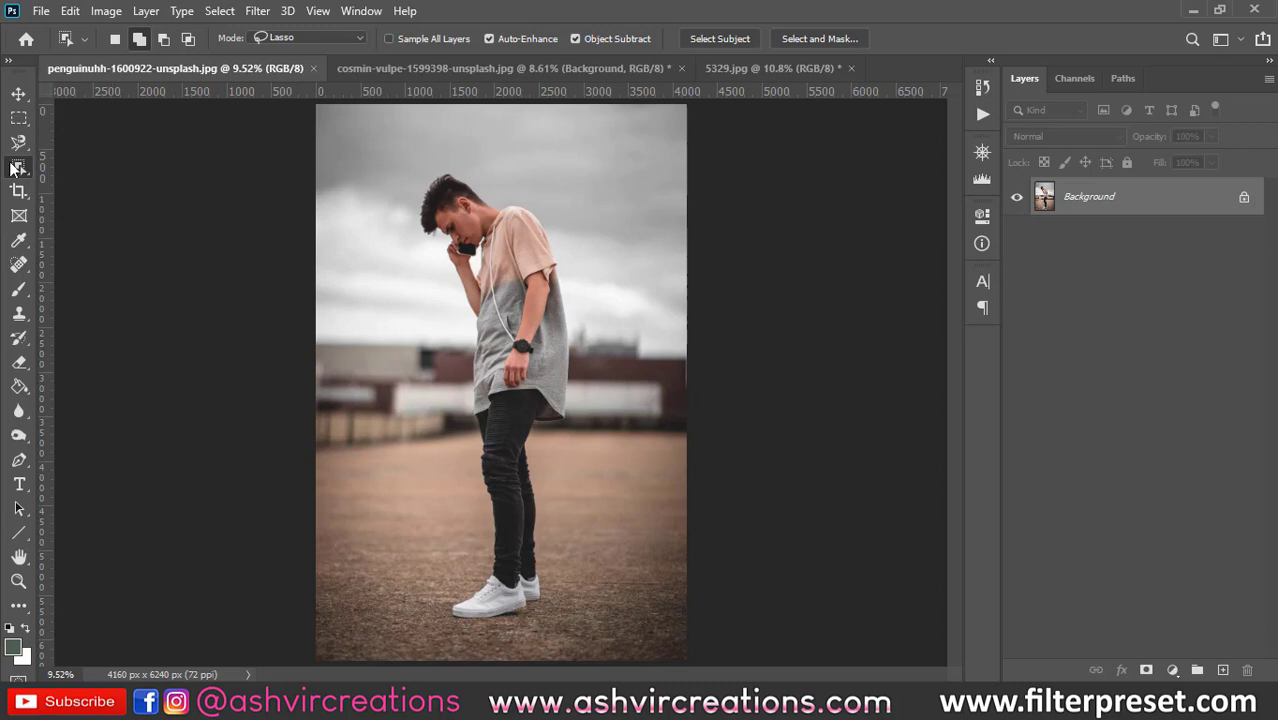
Select the man automatically with the Object Selection Tool's Select Subject command and inspect the resulting outline.
right_click(12, 168)
click(18, 172)
click(497, 39)
click(716, 40)
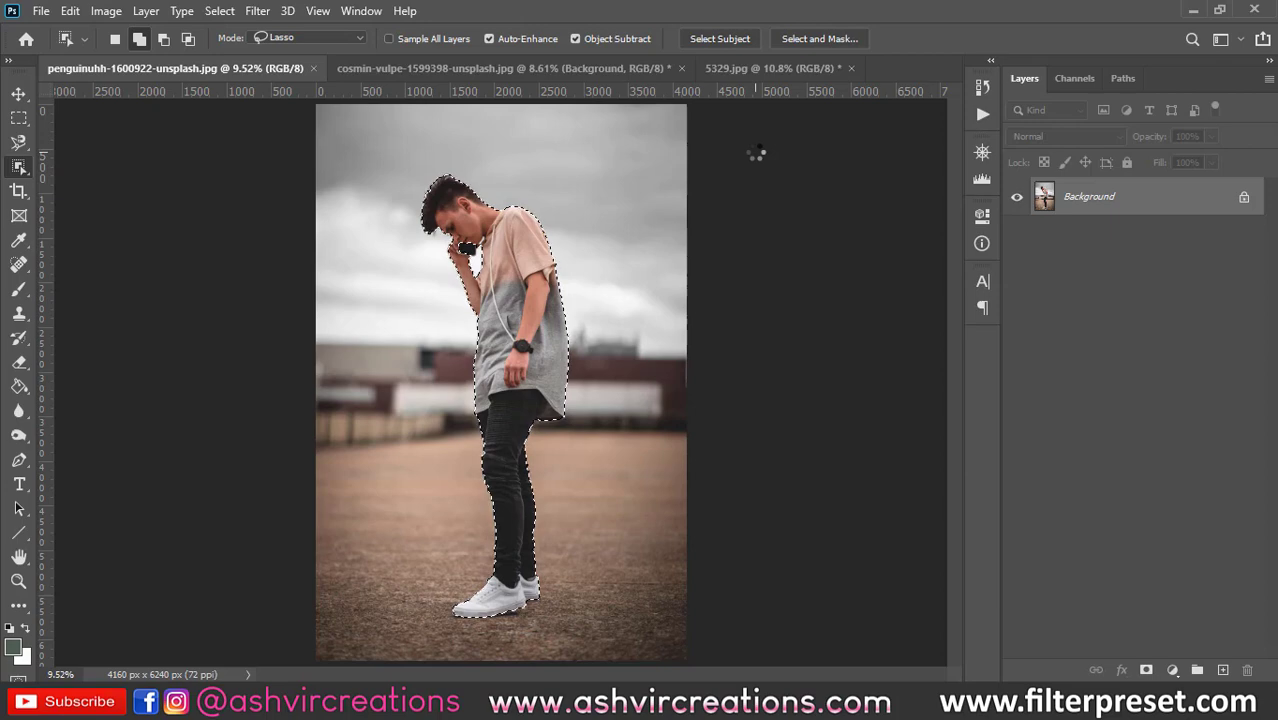
scroll(565, 200, up, 2)
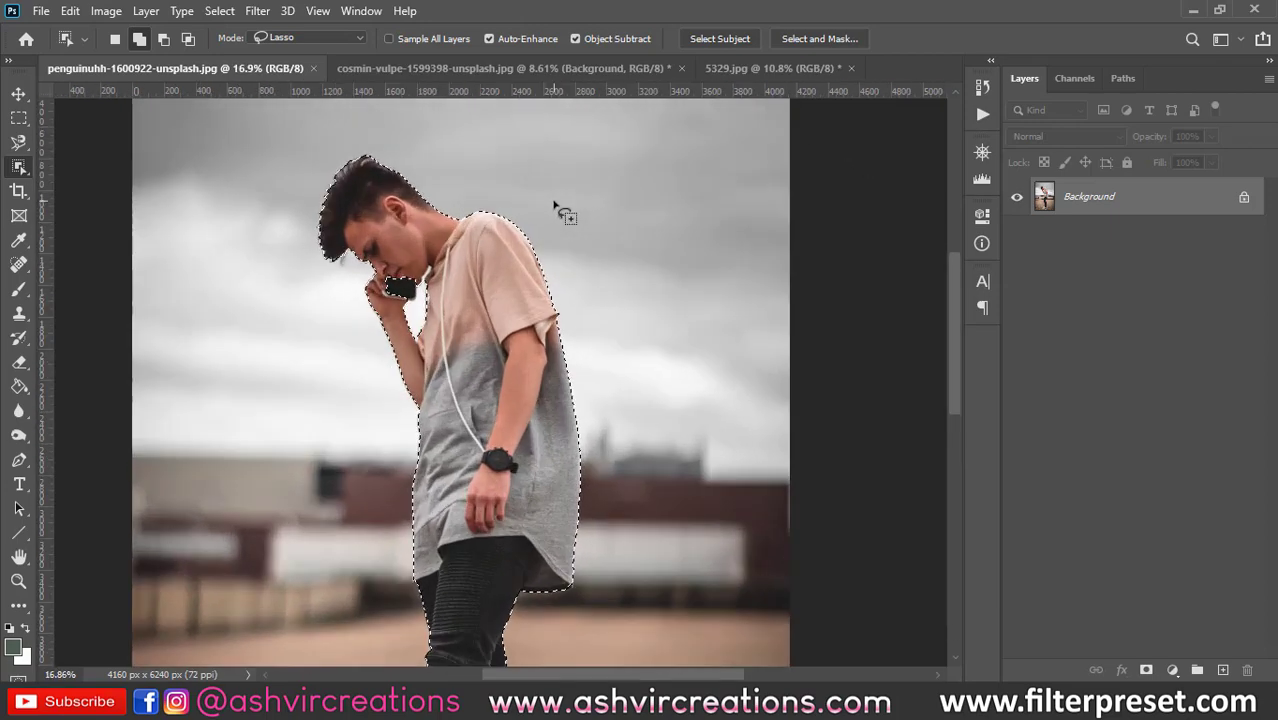
scroll(590, 243, down, 1)
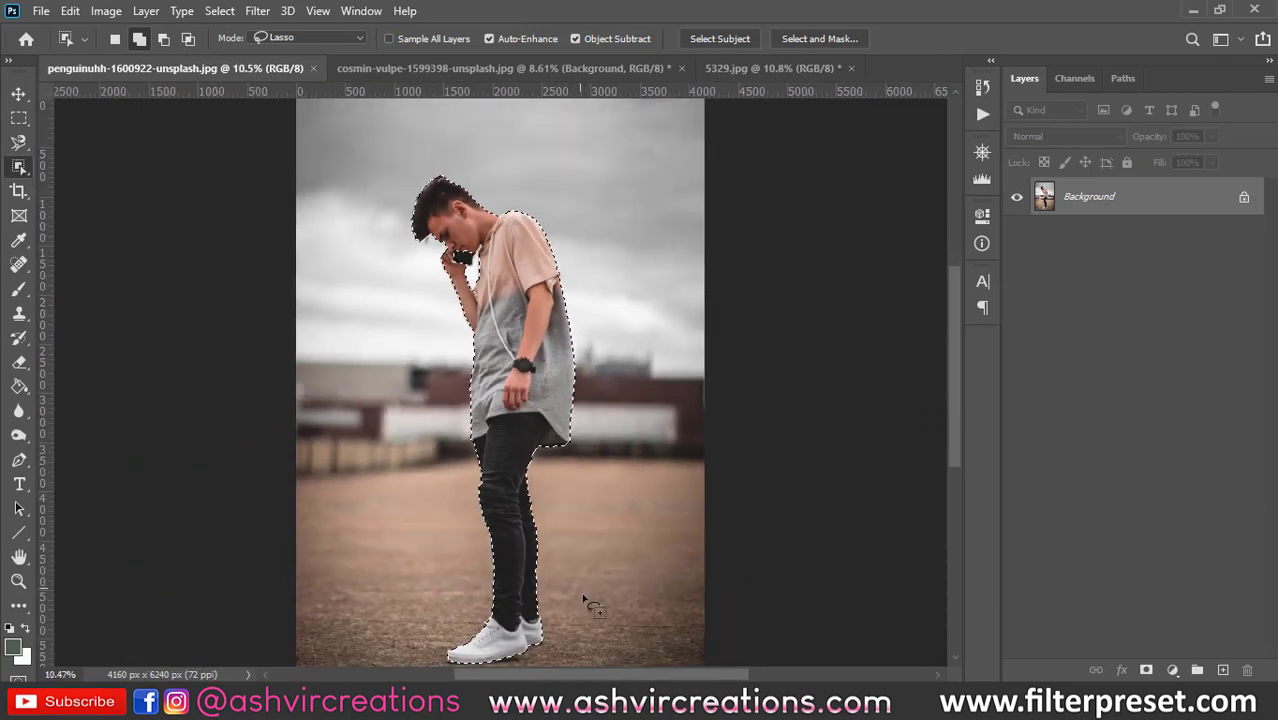
Keep the Object Selection Tool in Lasso mode and add the missing phone screen to the selection by looping around the phone.
scroll(585, 600, up, 2)
scroll(436, 202, up, 3)
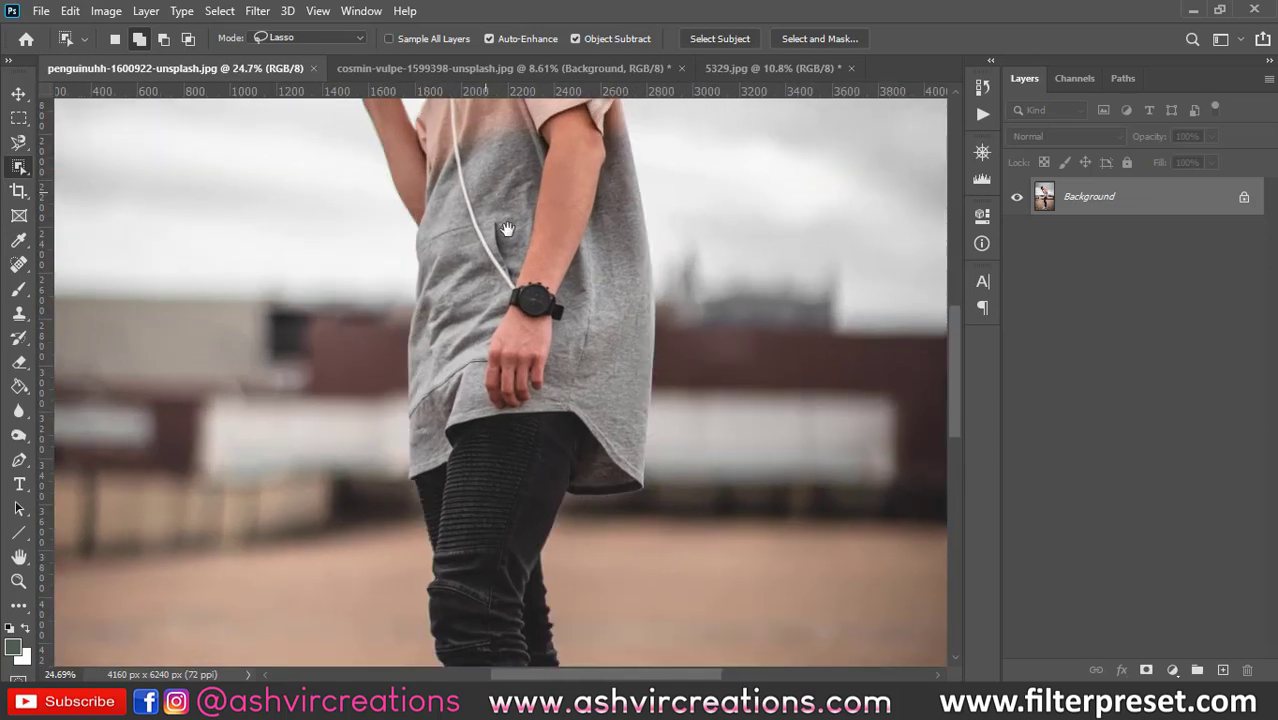
scroll(589, 322, up, 3)
scroll(591, 327, up, 3)
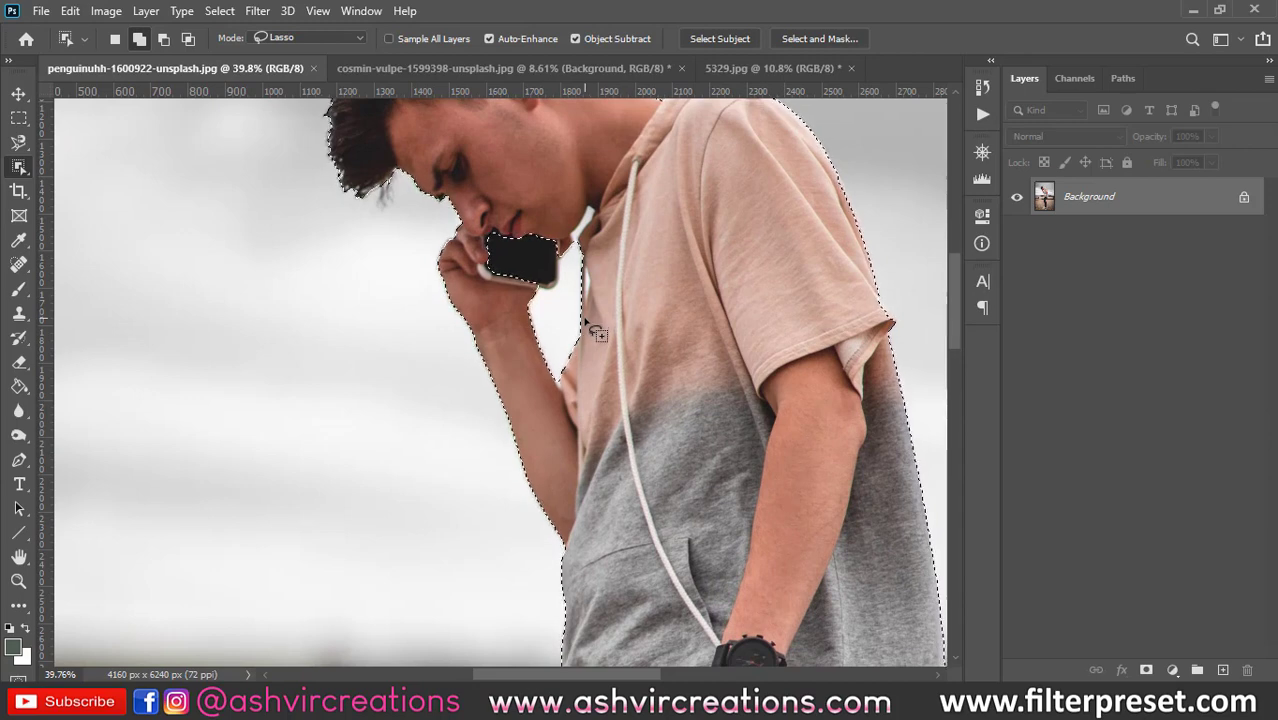
scroll(563, 228, up, 1)
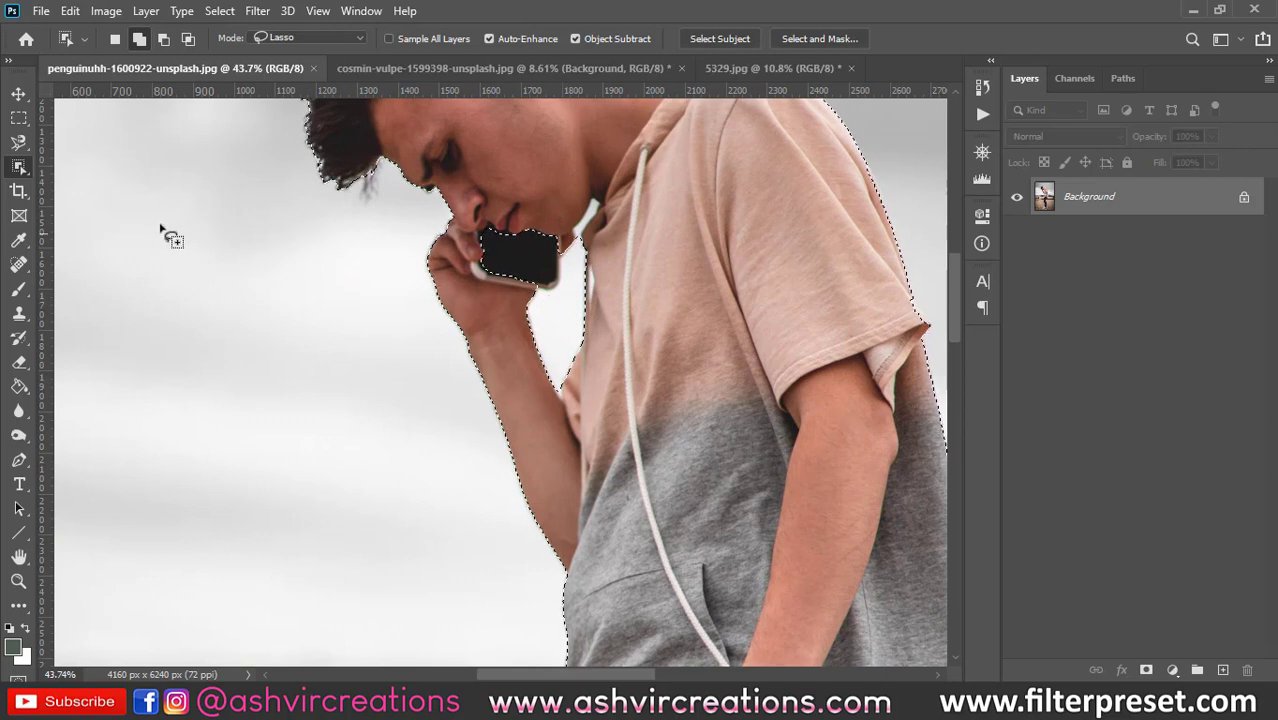
right_click(18, 168)
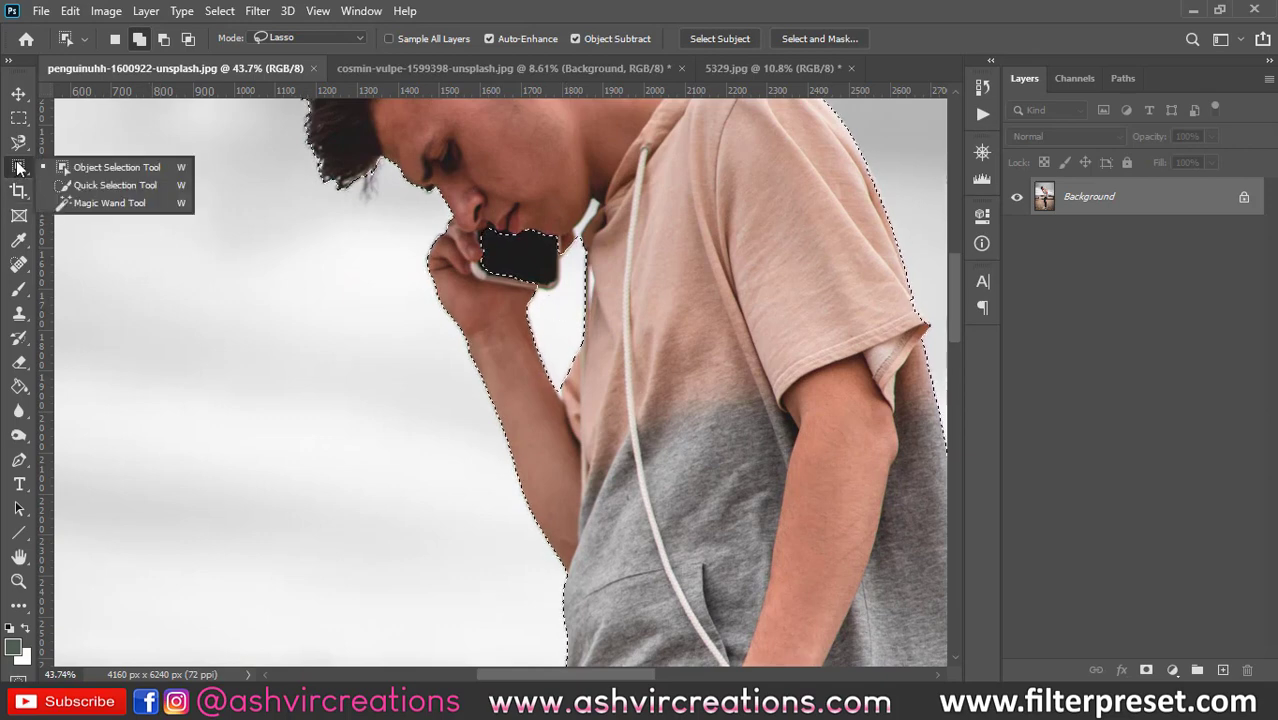
click(79, 168)
click(292, 40)
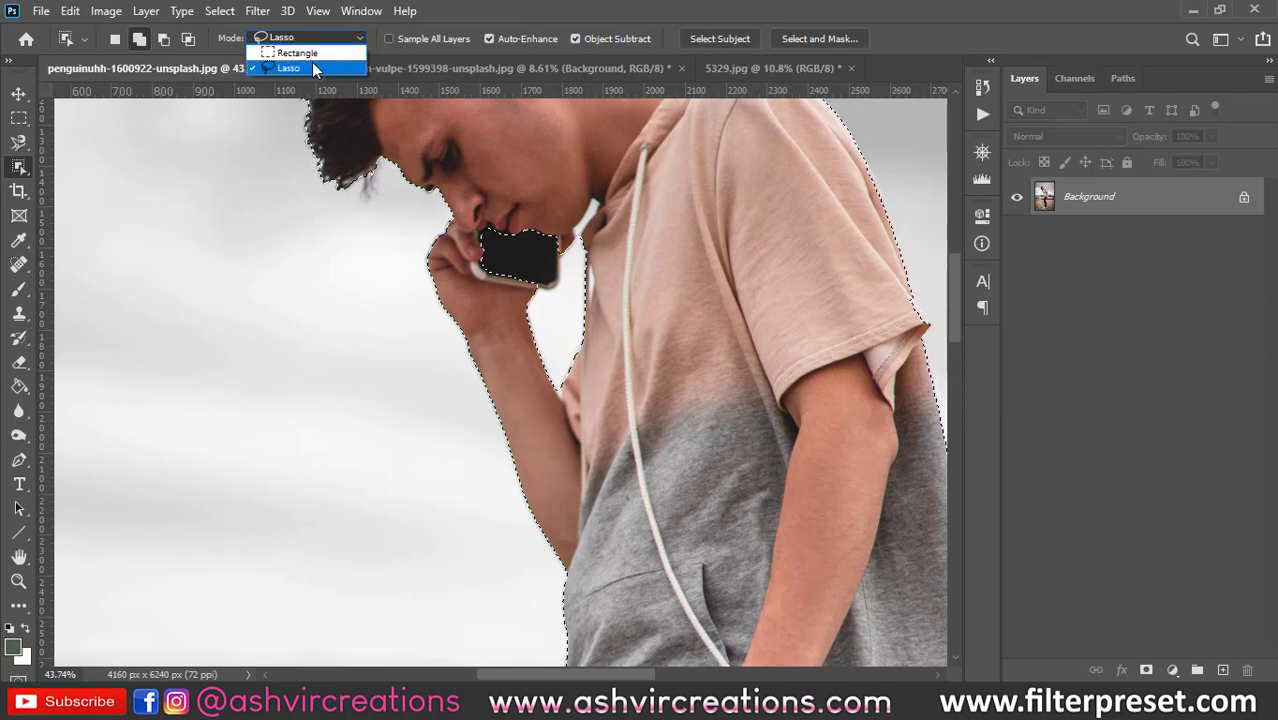
click(527, 8)
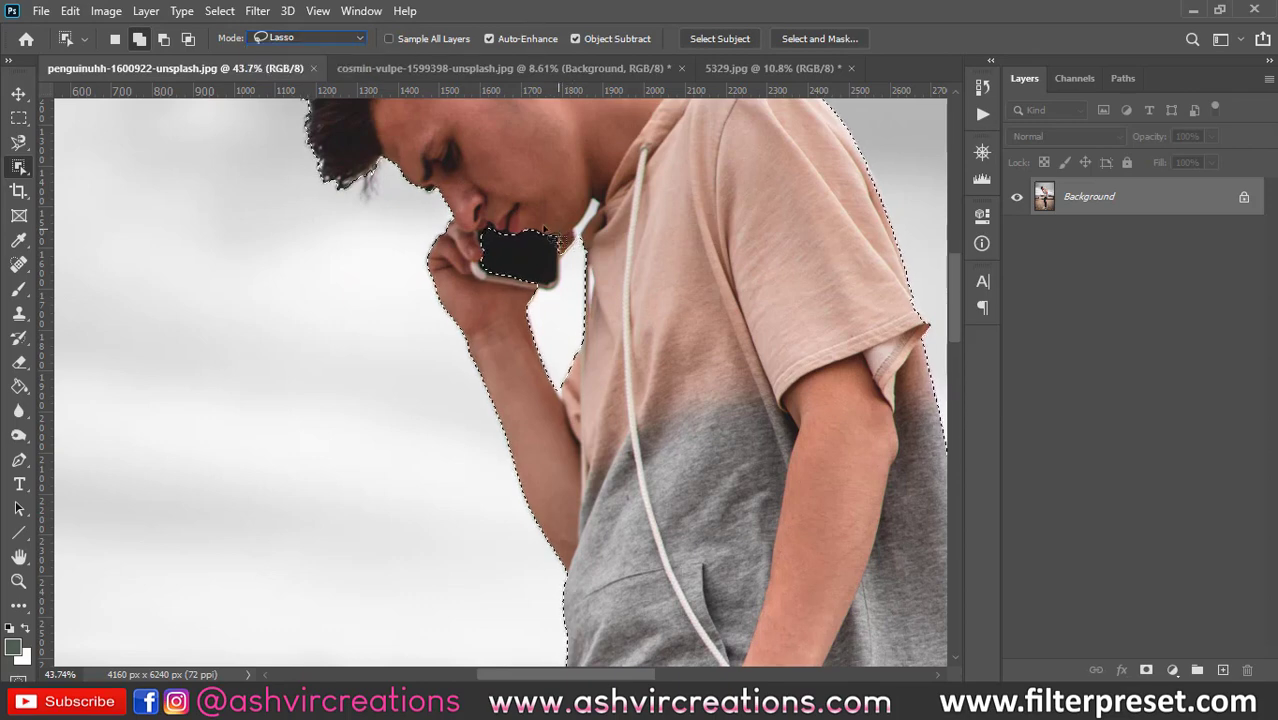
mouse_move(525, 208)
mouse_down()
mouse_move(566, 240)
mouse_move(566, 293)
mouse_move(530, 312)
mouse_move(497, 315)
mouse_up()
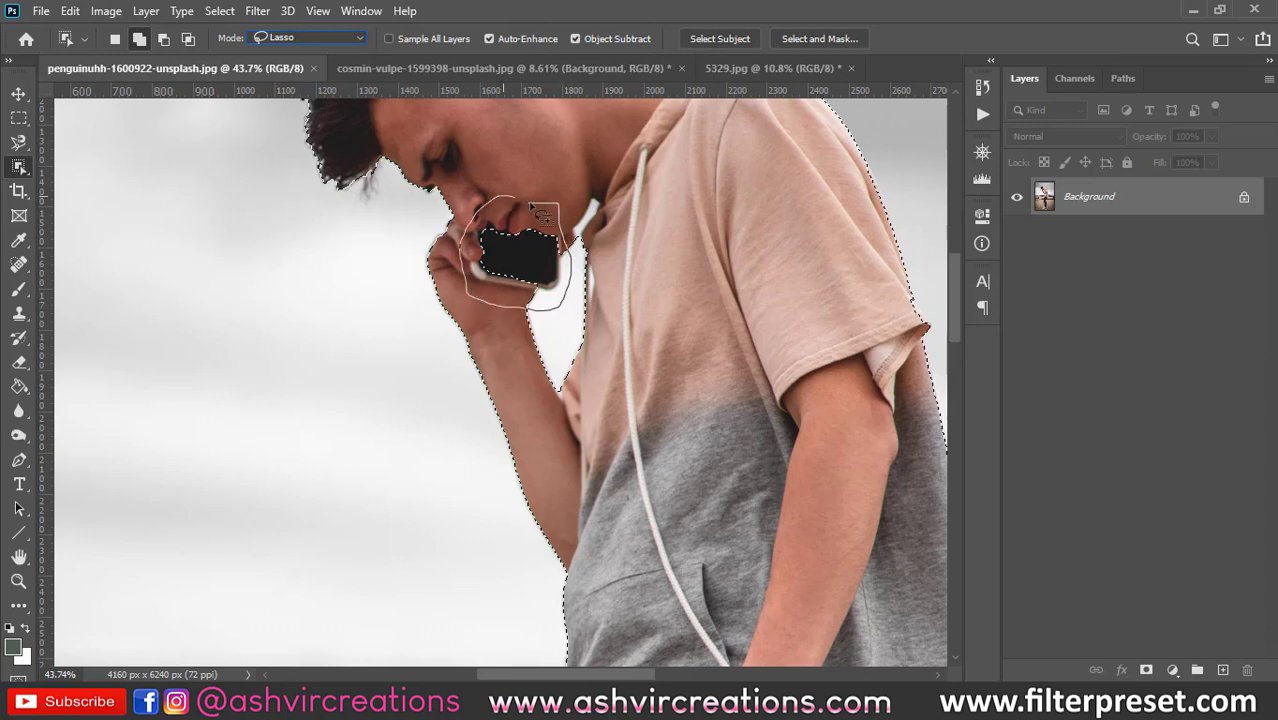
drag(535, 208, 536, 208)
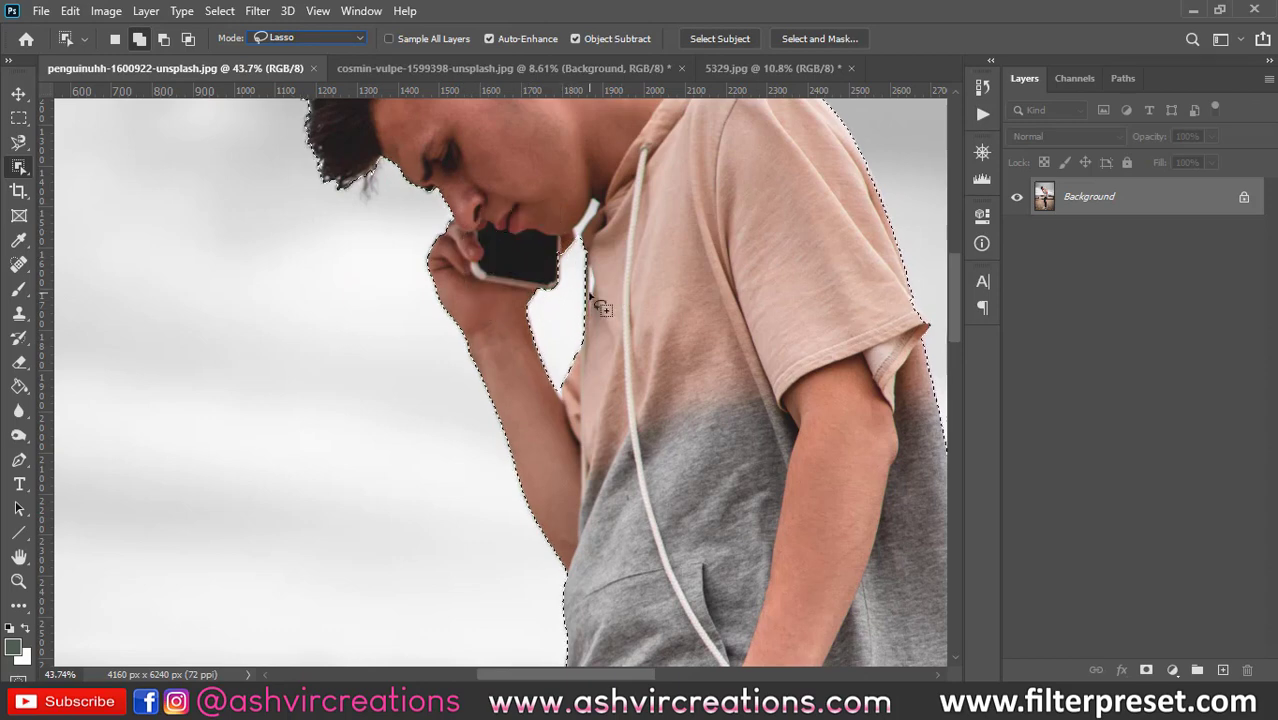
key(ctrl+0)
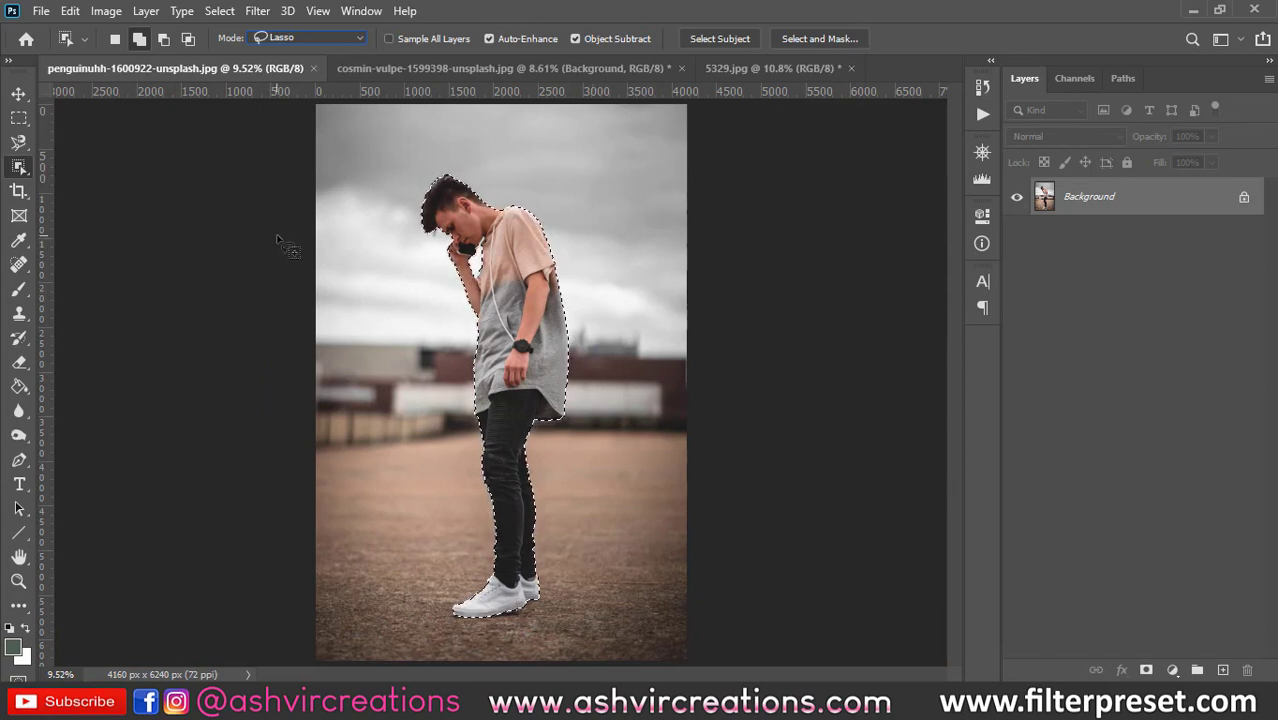
Copy the selected man to a new layer, and hide the Background layer to check the cutout with the Move tool.
right_click(500, 249)
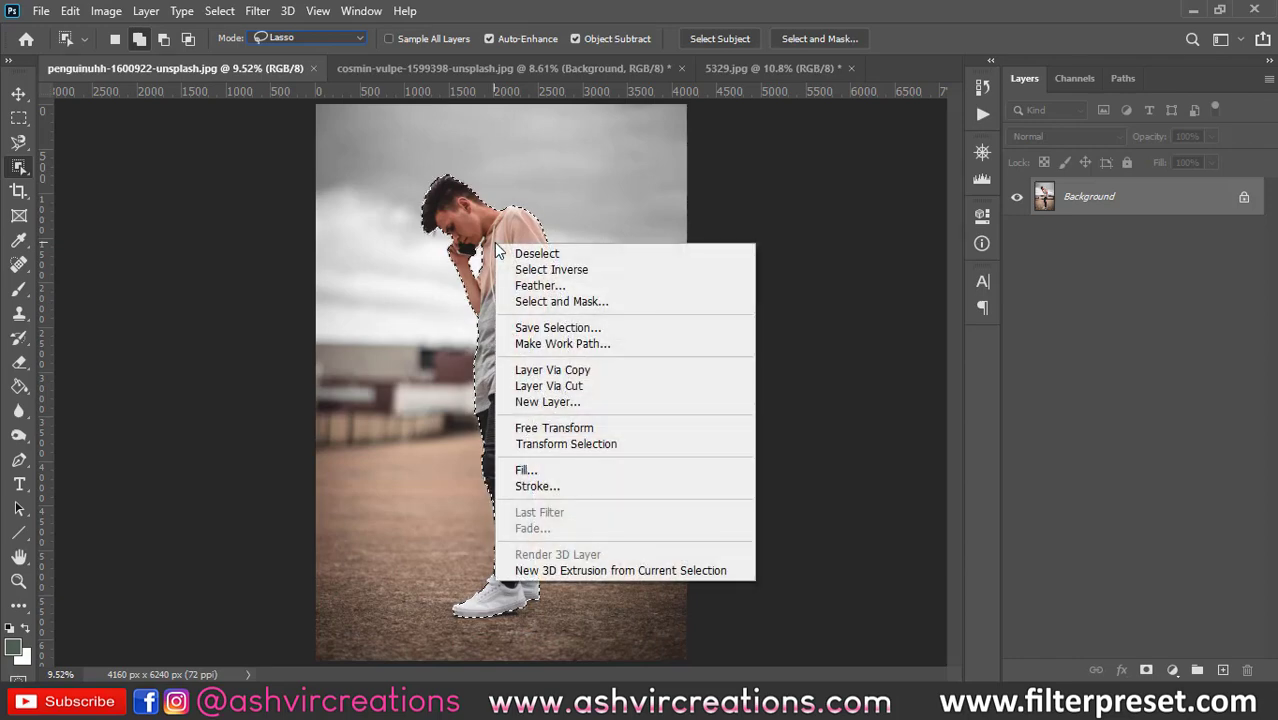
click(554, 372)
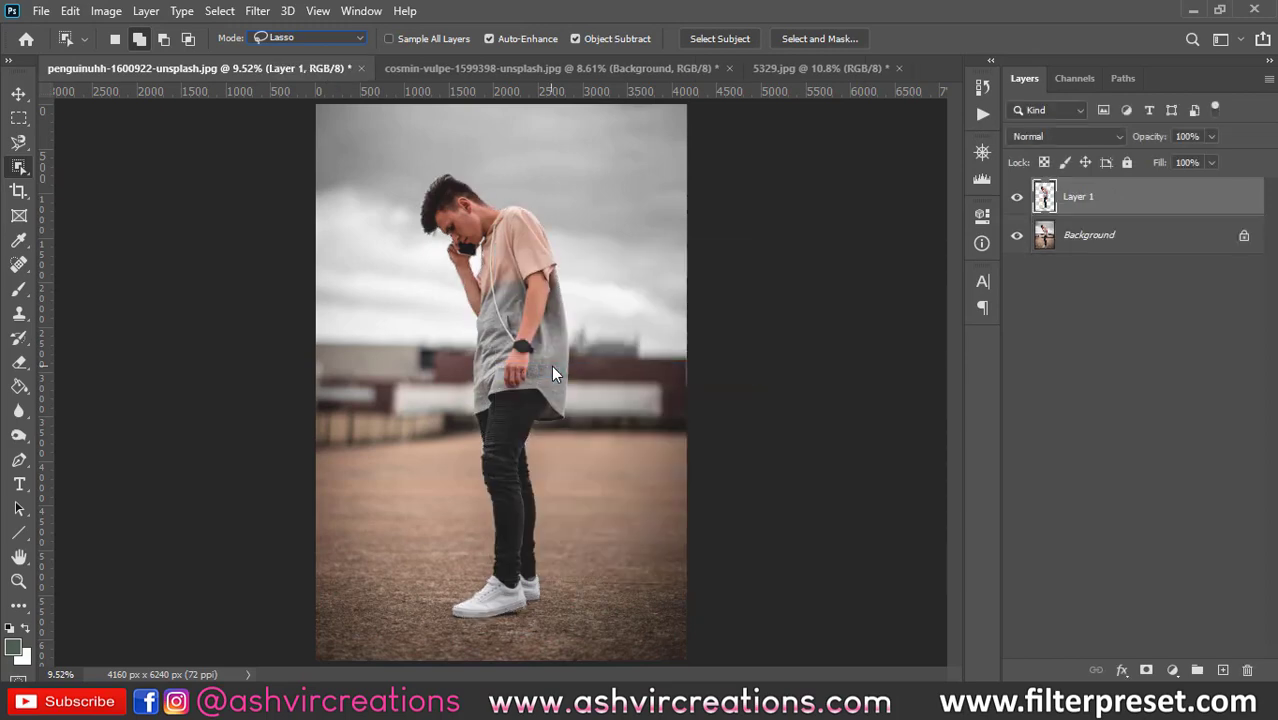
click(1016, 236)
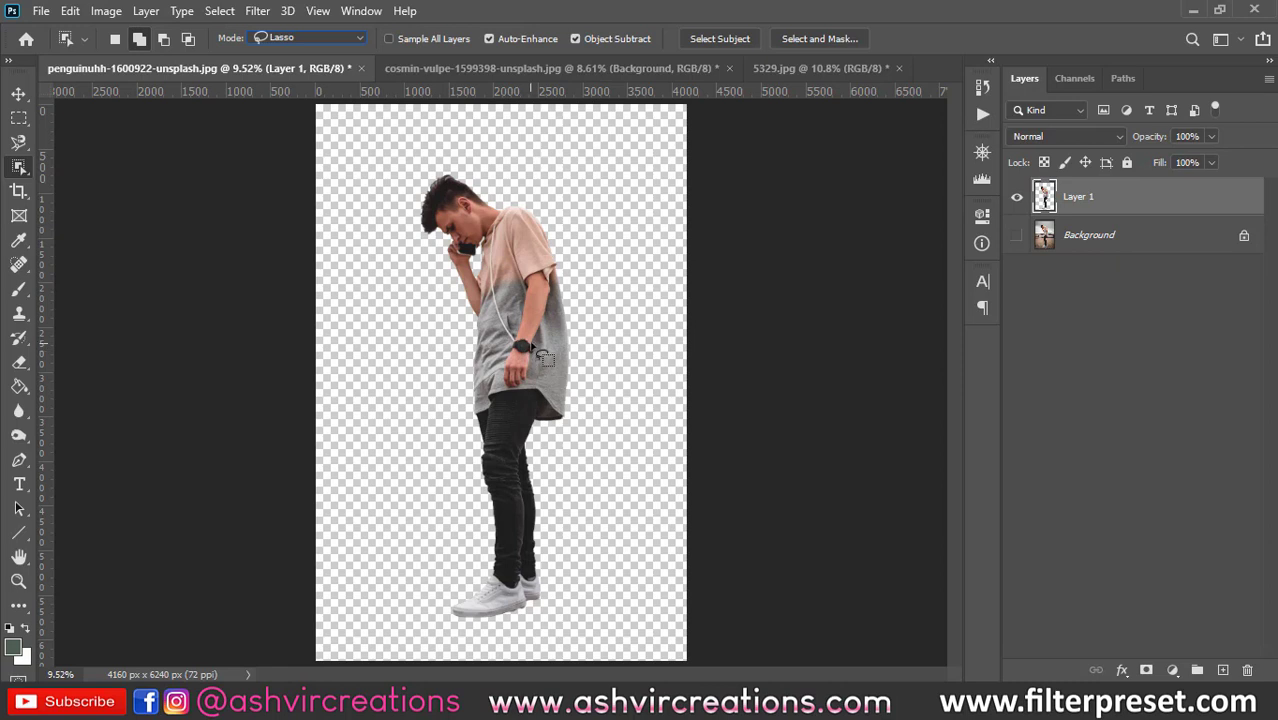
click(19, 93)
mouse_move(509, 322)
mouse_down()
mouse_move(487, 332)
mouse_move(497, 325)
mouse_up()
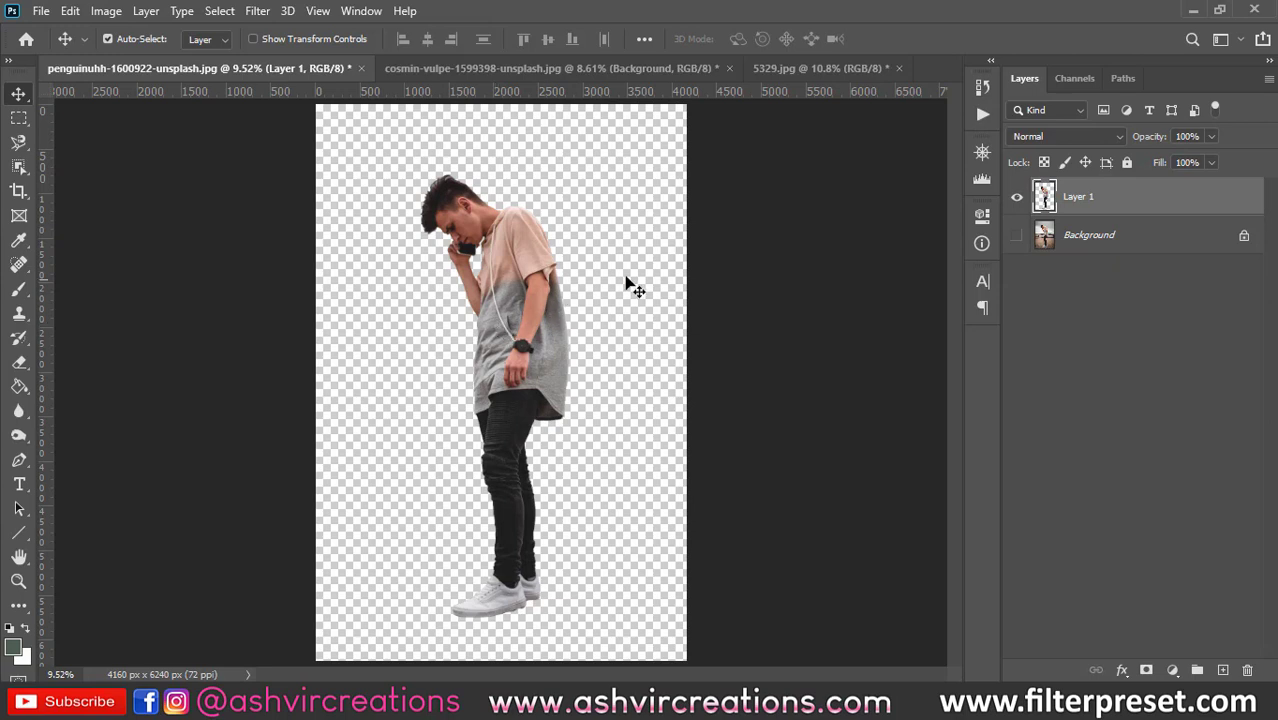
Make Background the only visible layer and the active one, with the Pen tool in Path mode zoomed on the shoes.
click(1016, 235)
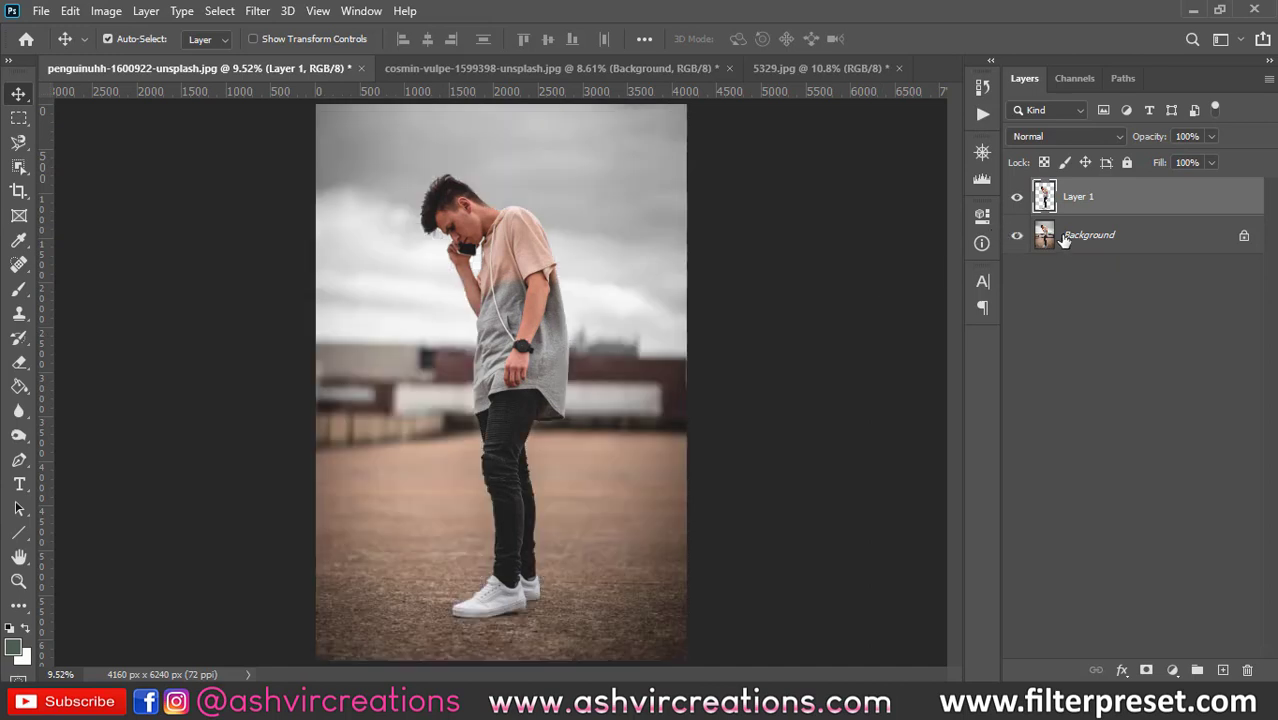
click(1040, 234)
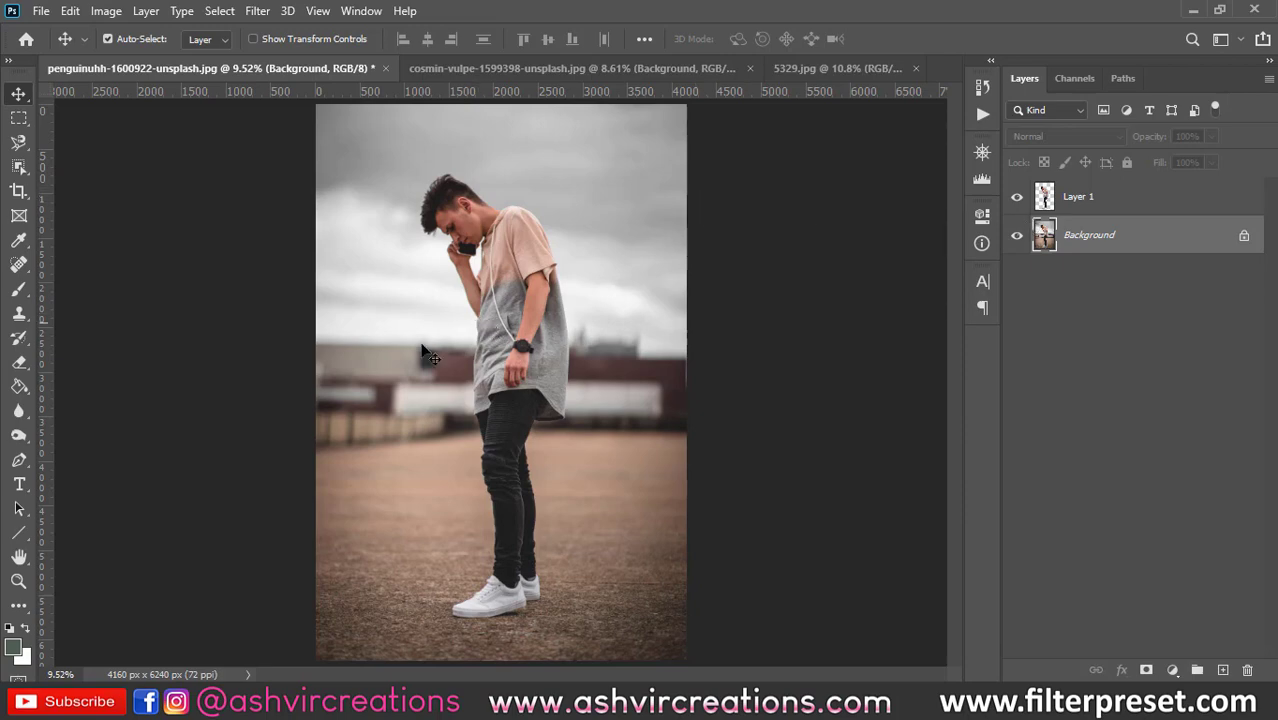
click(18, 462)
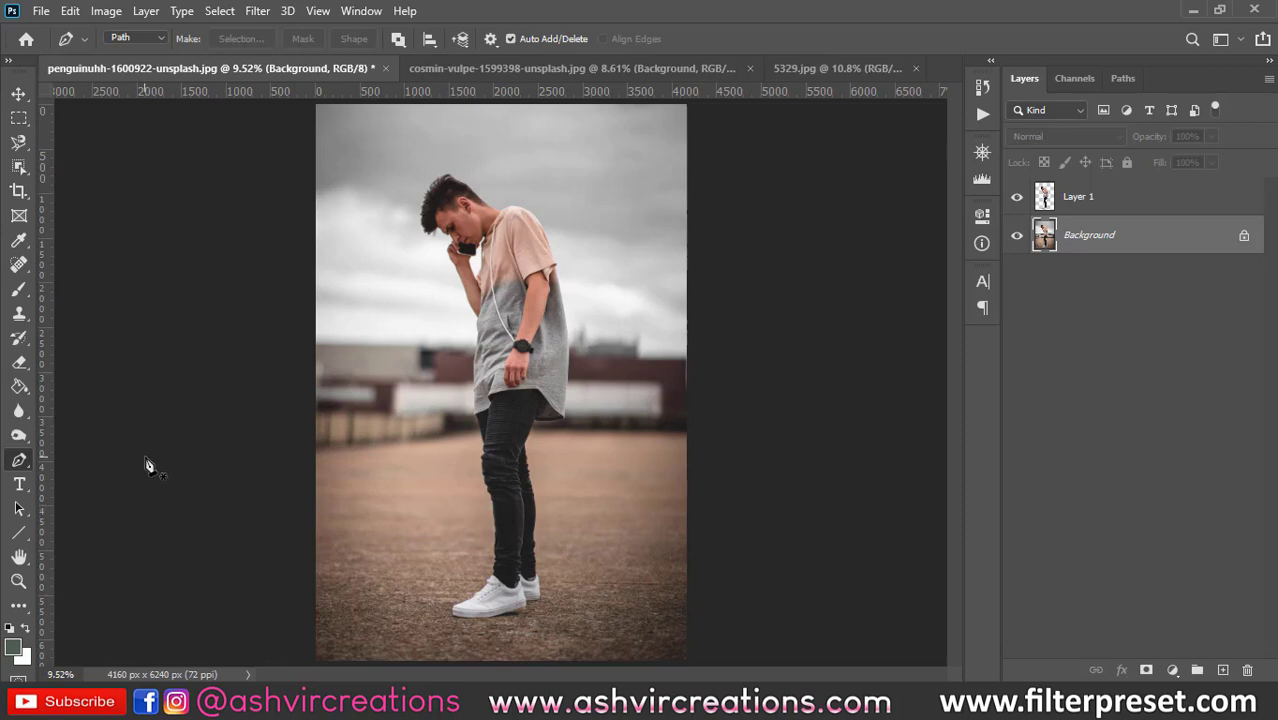
scroll(467, 551, up, 5)
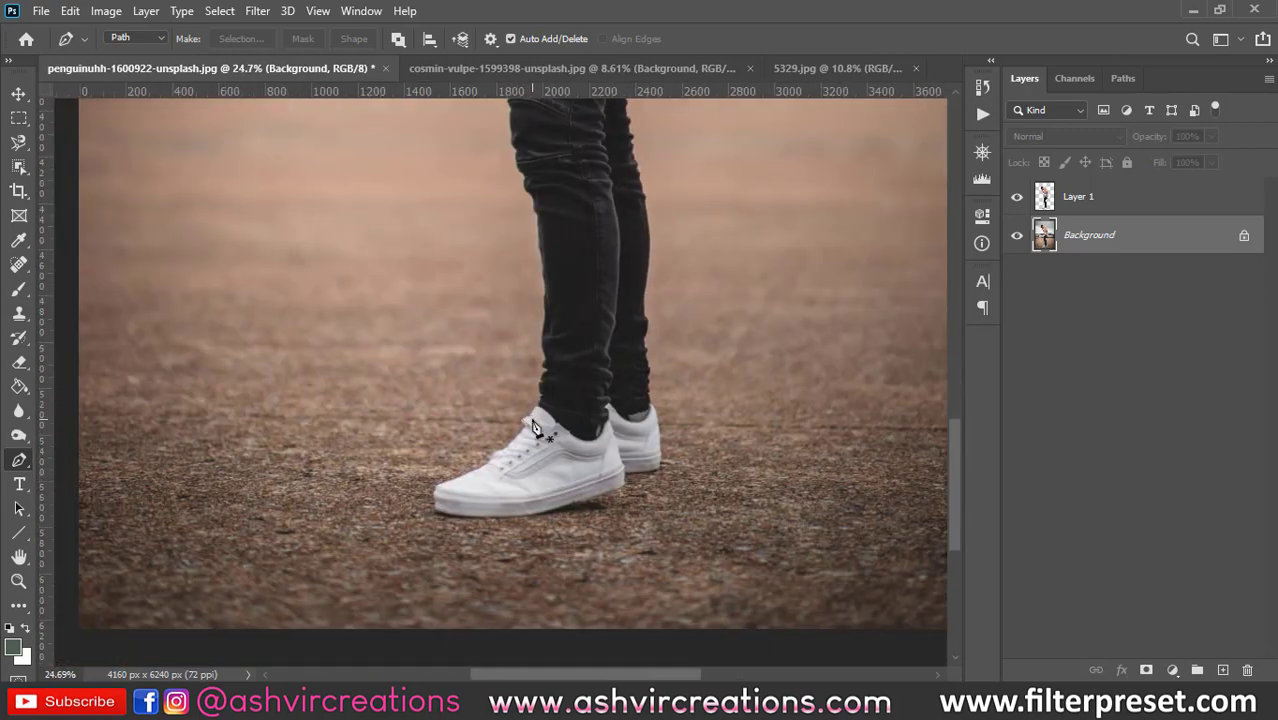
scroll(534, 428, up, 4)
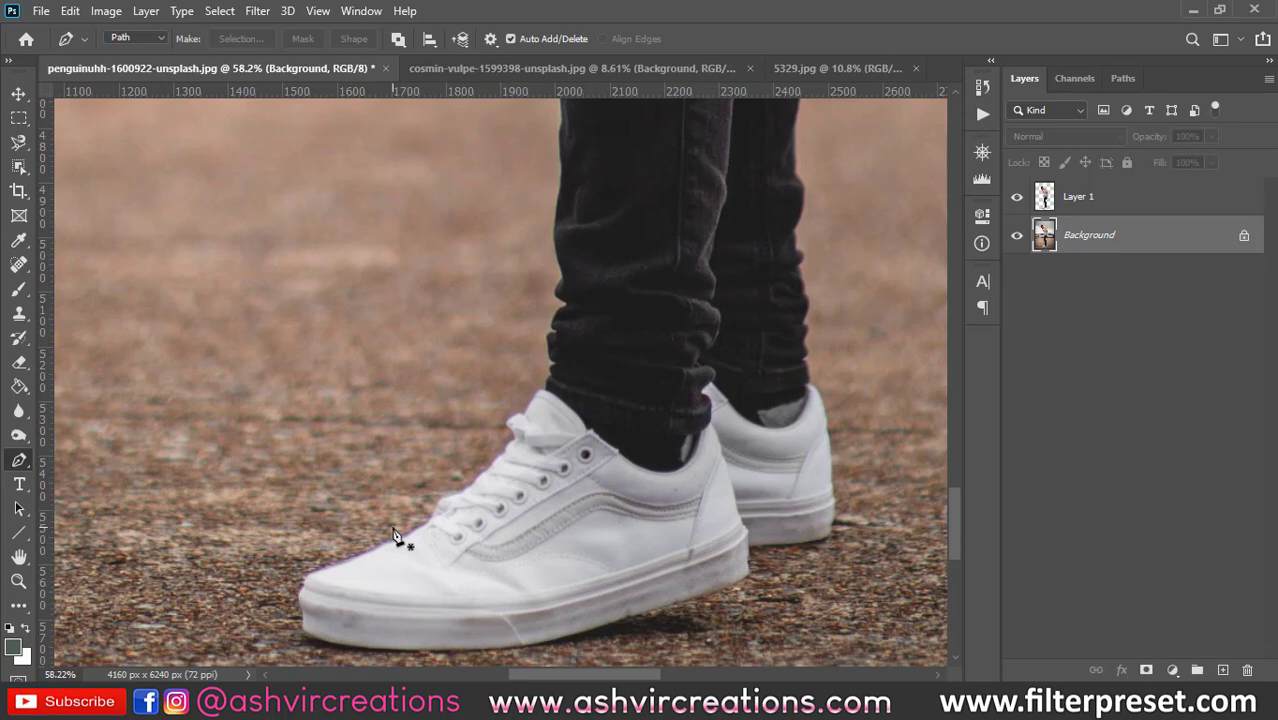
click(1017, 196)
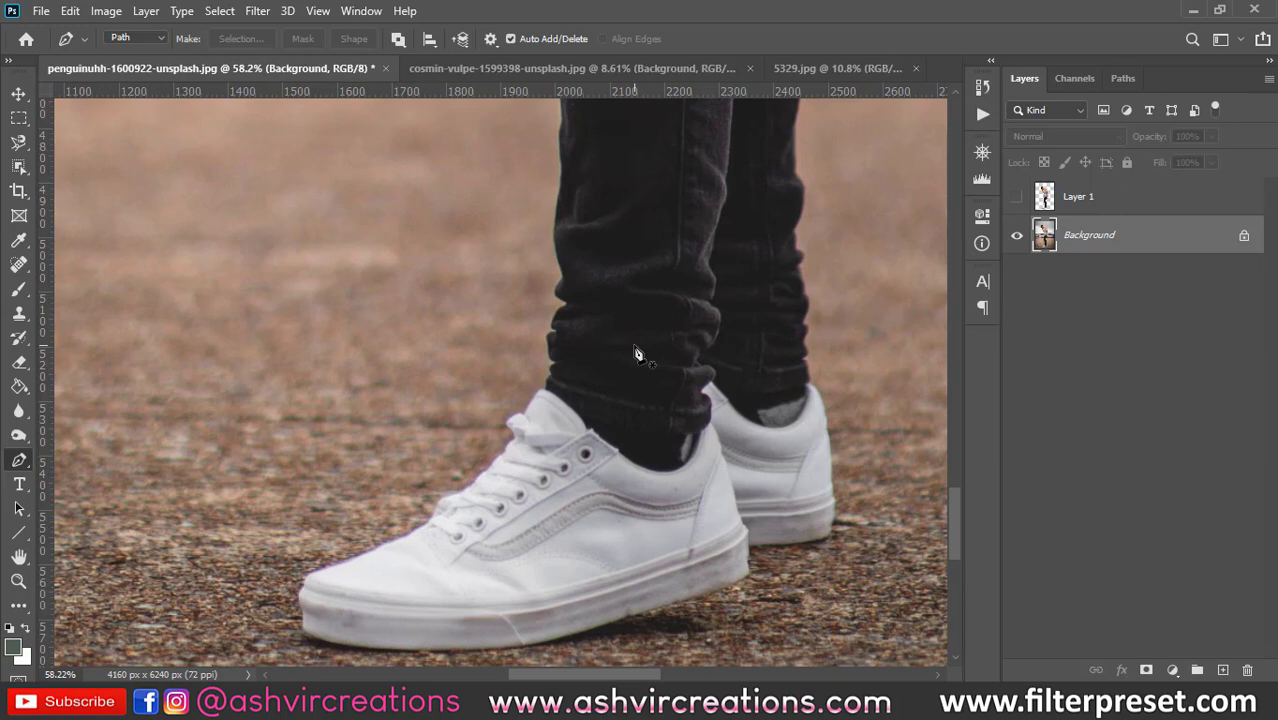
Start a pen path along the upper toe edge of the front shoe, ending with a curved anchor at the lowest laces.
scroll(437, 528, up, 3)
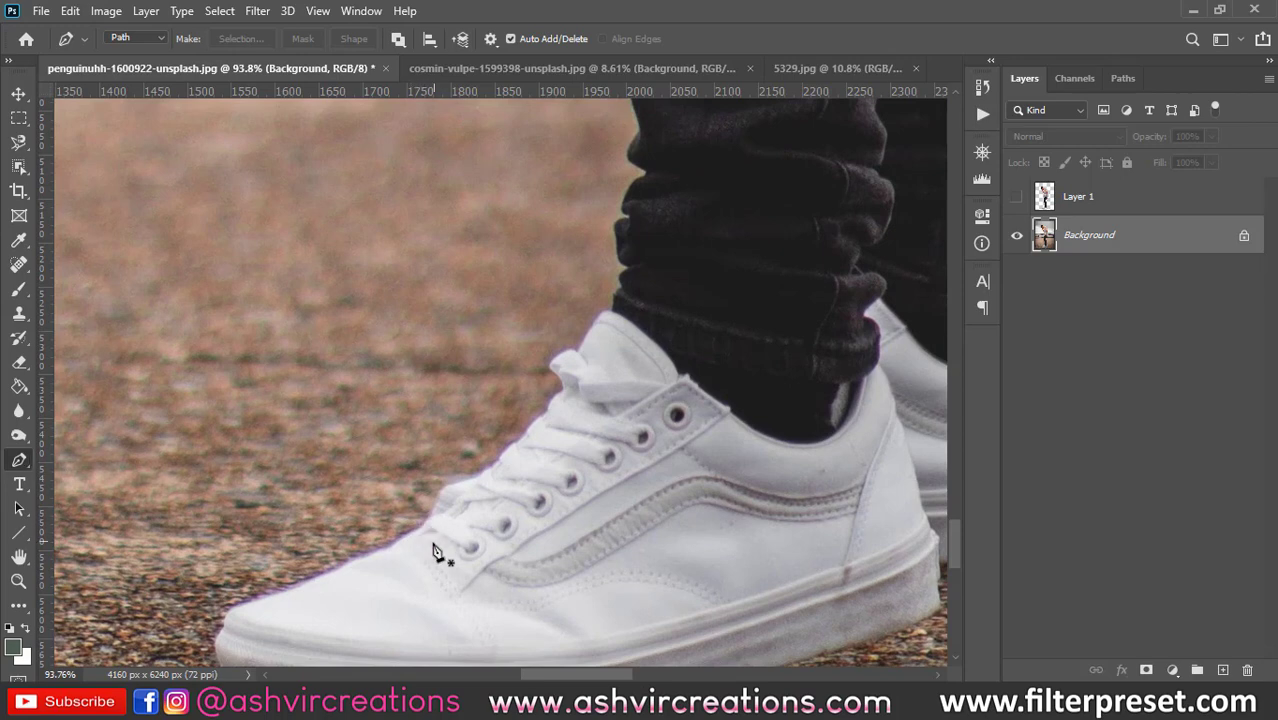
click(284, 590)
click(329, 573)
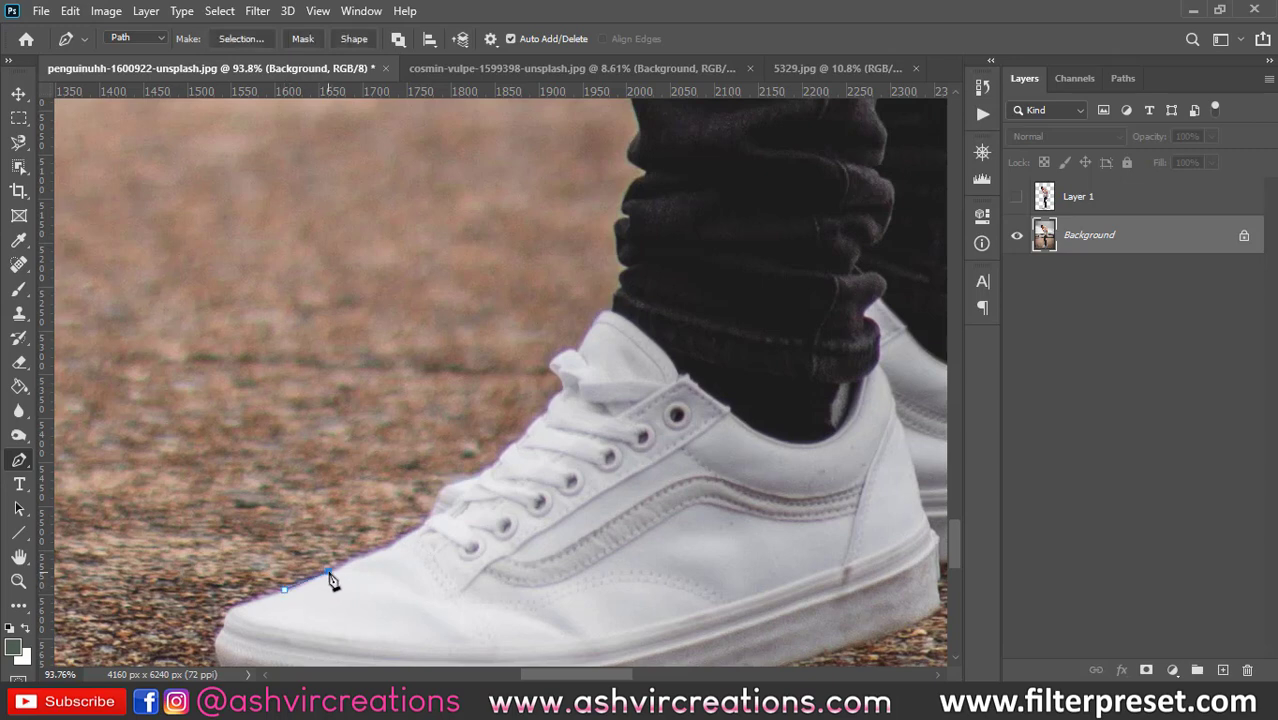
click(419, 528)
drag(443, 491, 682, 370)
drag(679, 443, 452, 332)
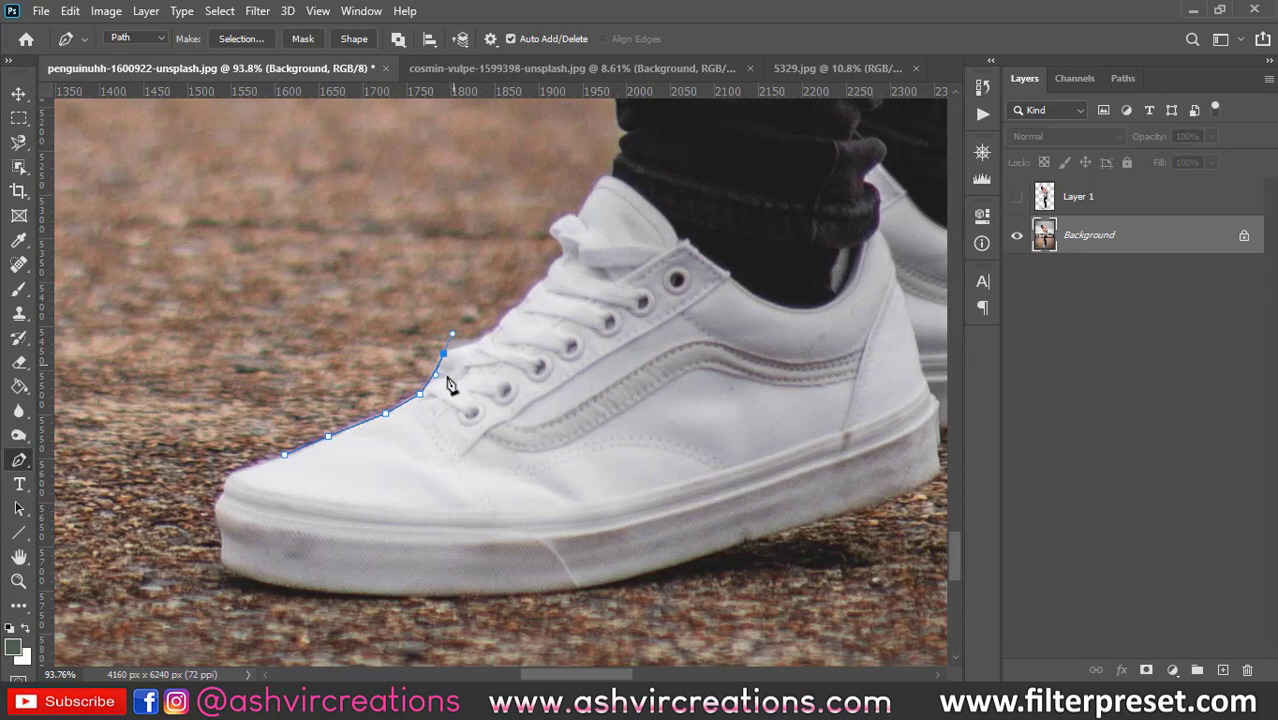
Extend the path up the shoe's laces, removing the outgoing handles of curved anchors and using short straight segments.
scroll(440, 372, up, 3)
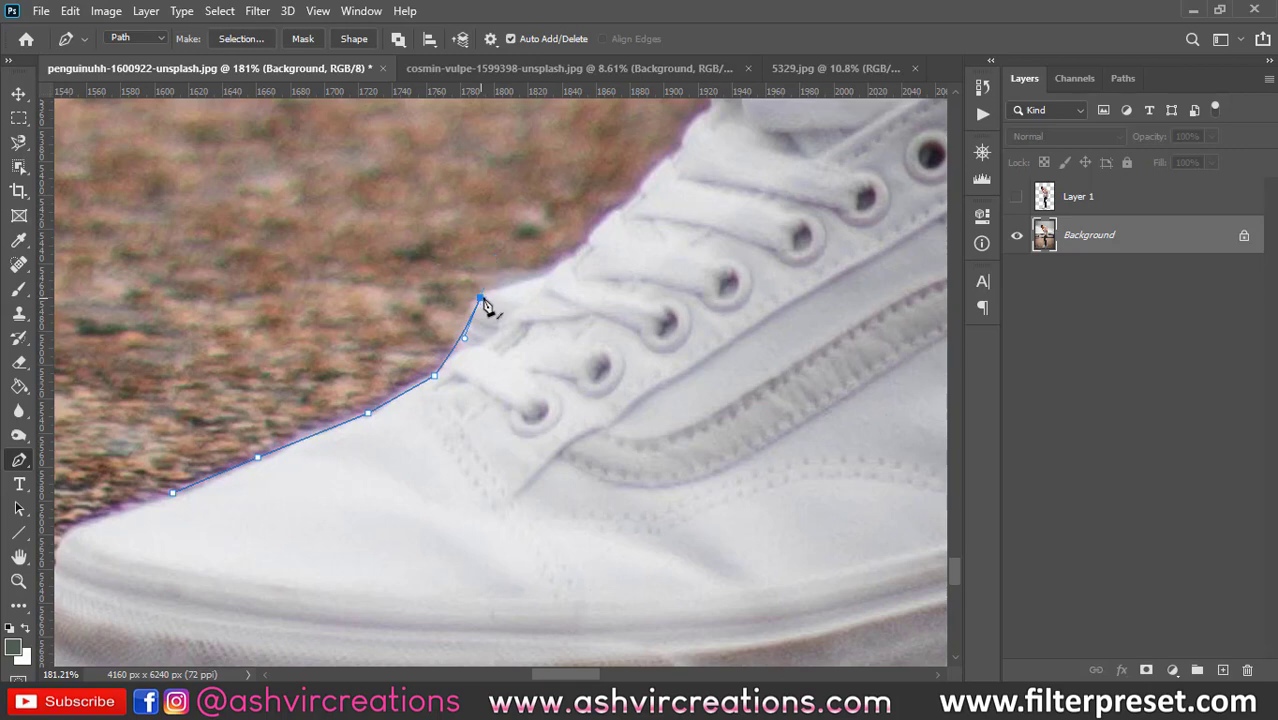
drag(522, 362, 288, 545)
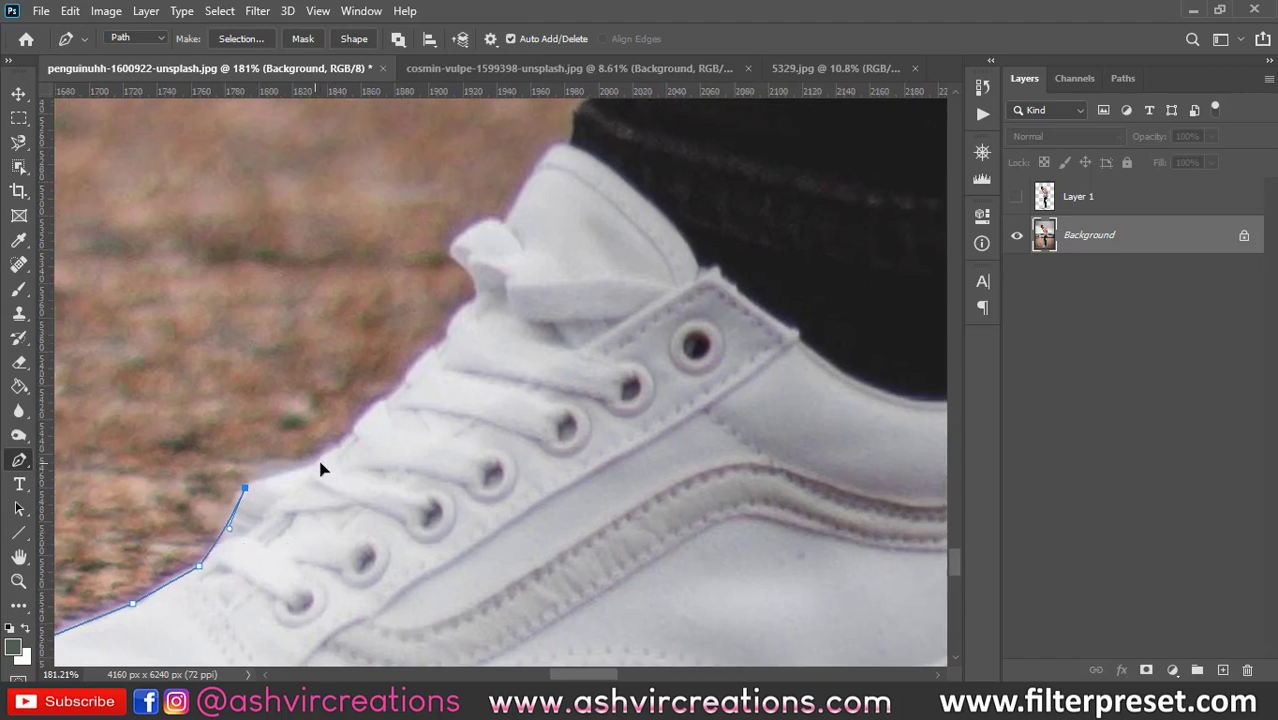
drag(314, 463, 370, 452)
alt+click(315, 465)
drag(351, 432, 358, 418)
alt+click(353, 435)
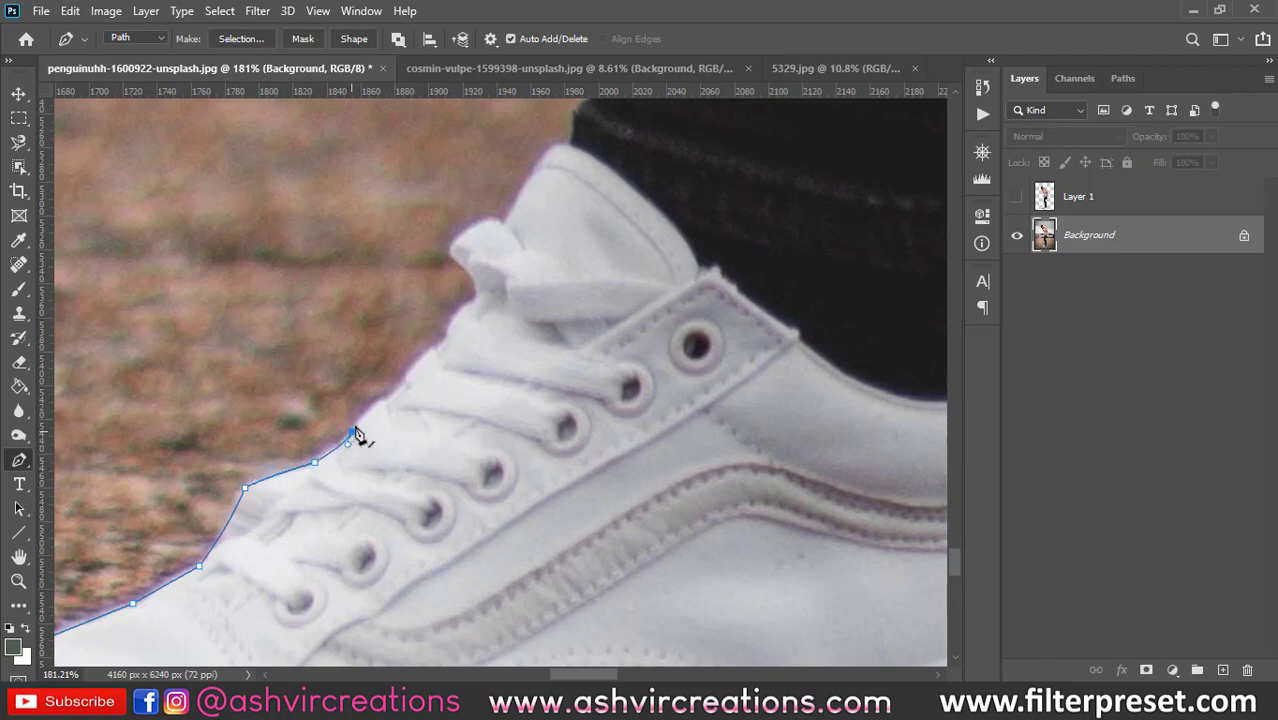
click(401, 384)
click(432, 349)
click(447, 338)
Curve the path around the lace bow up to where it meets the shoe tongue.
mouse_move(472, 299)
mouse_down()
mouse_move(486, 297)
mouse_move(480, 275)
mouse_up()
alt+click(471, 300)
drag(475, 226, 522, 419)
alt+click(476, 227)
click(506, 222)
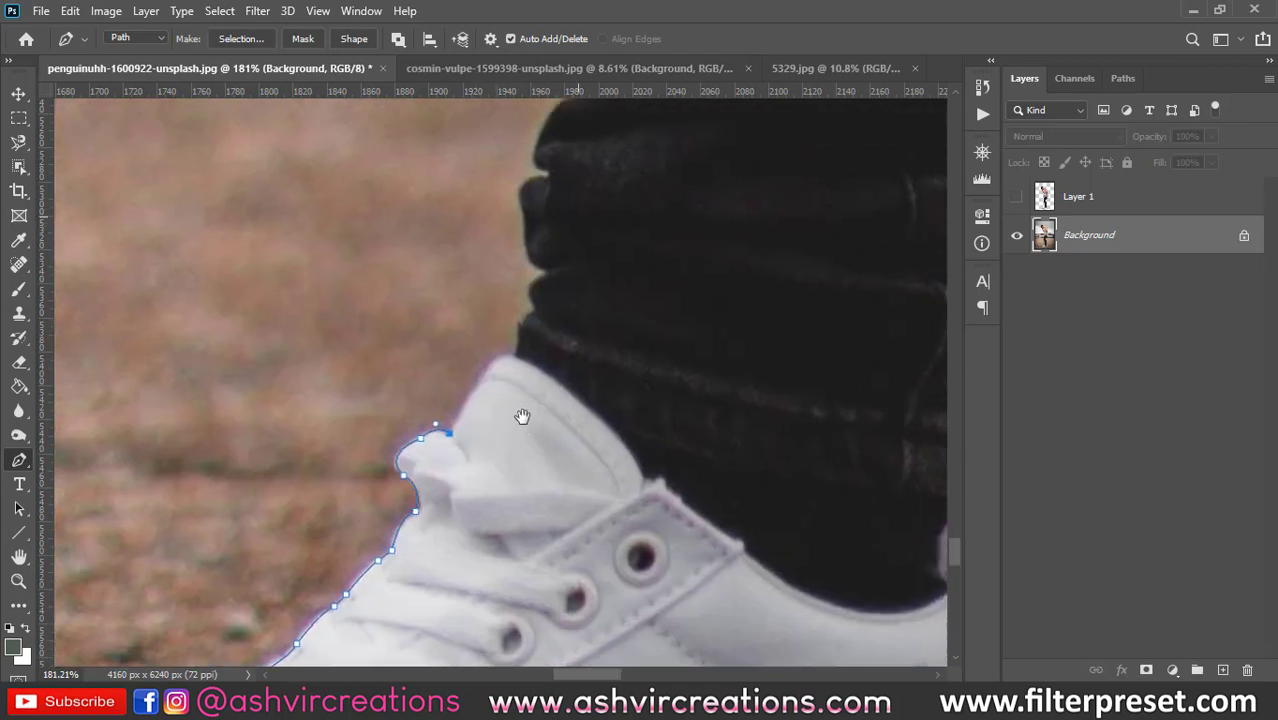
Trace the path over the edge and tip of the shoe tongue and onto the lowest fold of the trouser cuff.
drag(485, 375, 507, 348)
alt+click(487, 373)
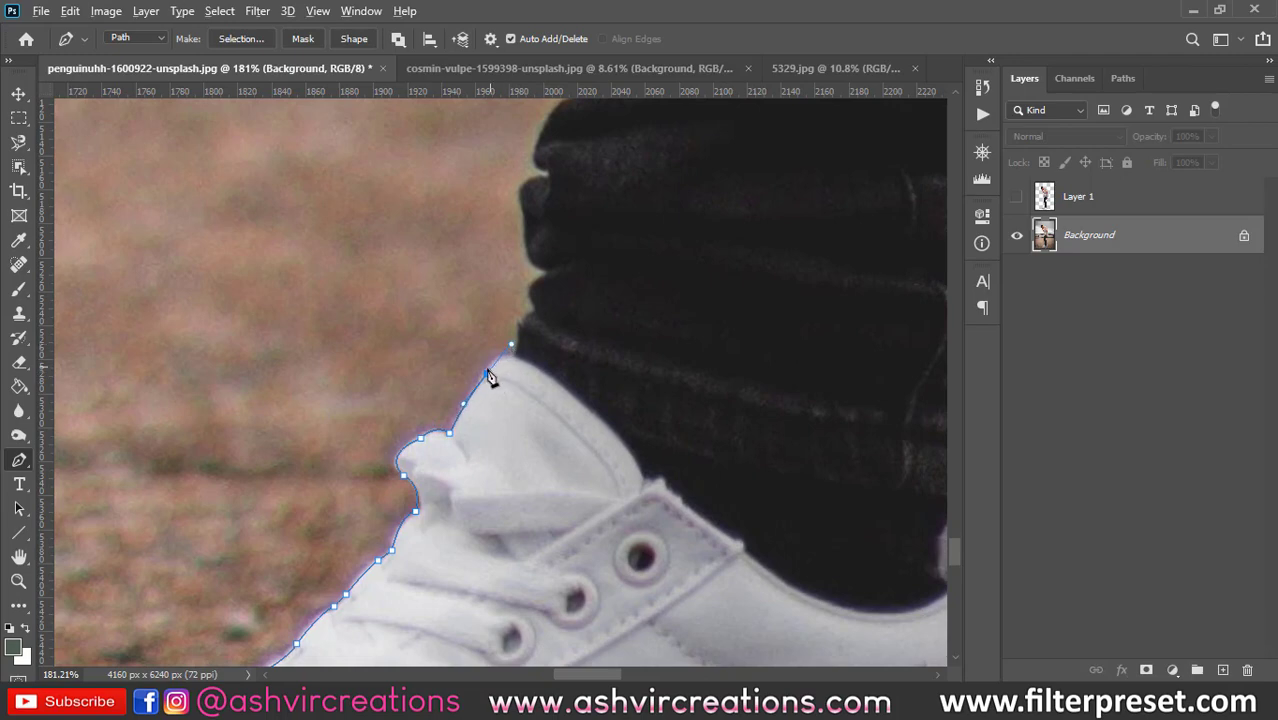
click(519, 349)
drag(519, 348, 542, 368)
alt+click(518, 359)
drag(533, 311, 556, 306)
key(ctrl+z)
click(566, 240)
click(650, 201)
click(700, 257)
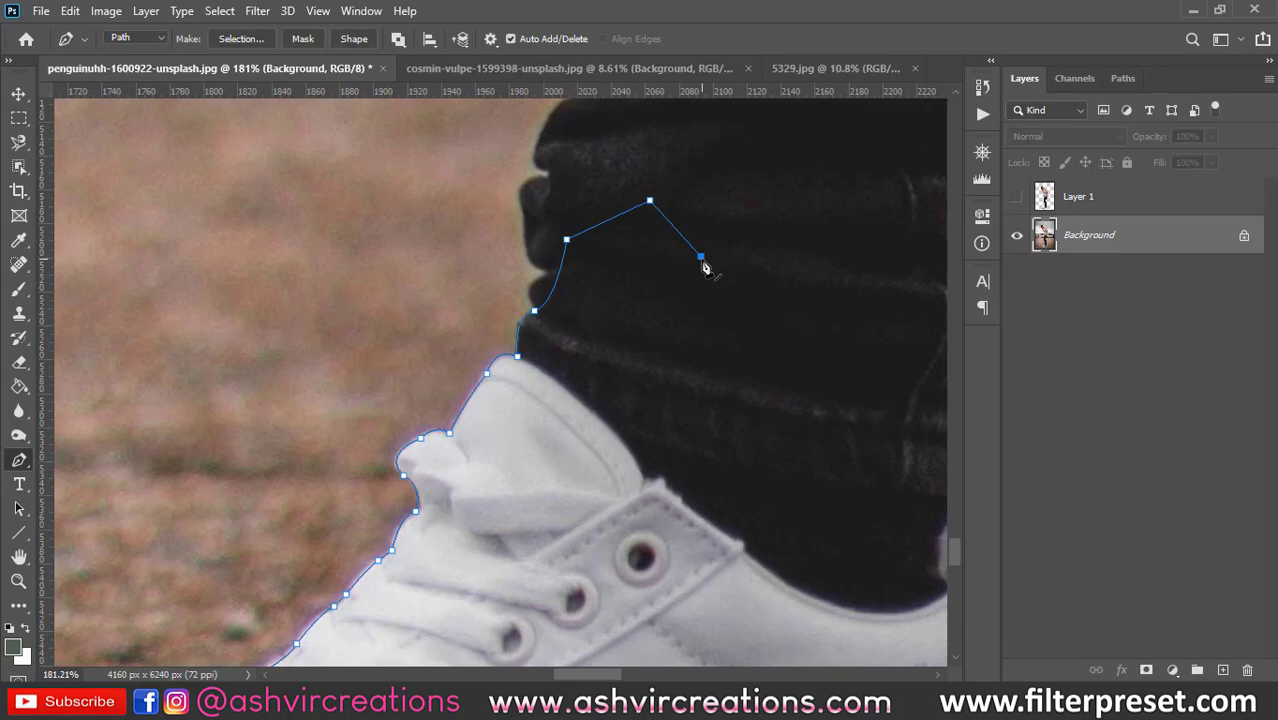
key(ctrl+z)
key(ctrl+z)
key(ctrl+z)
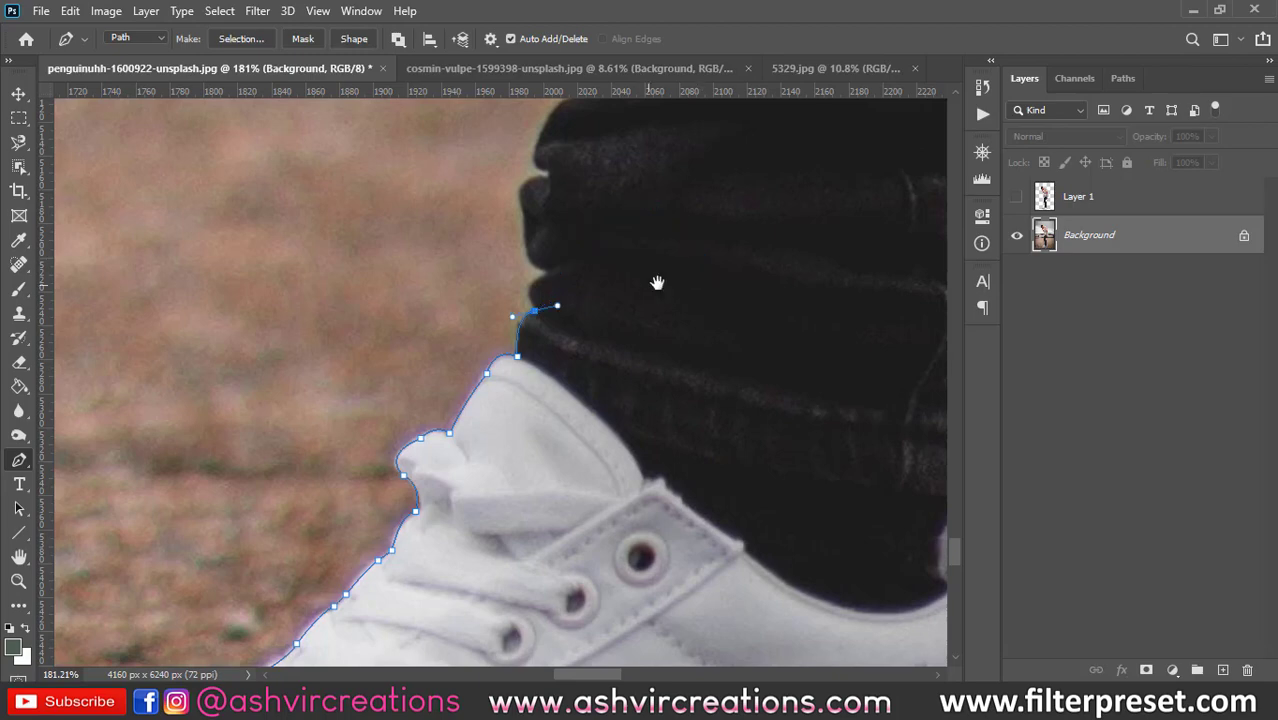
Curve the path around the lower folds of the front trouser cuff, removing outgoing handles where the outline turns sharply.
drag(656, 280, 622, 474)
drag(500, 466, 528, 463)
key(ctrl+z)
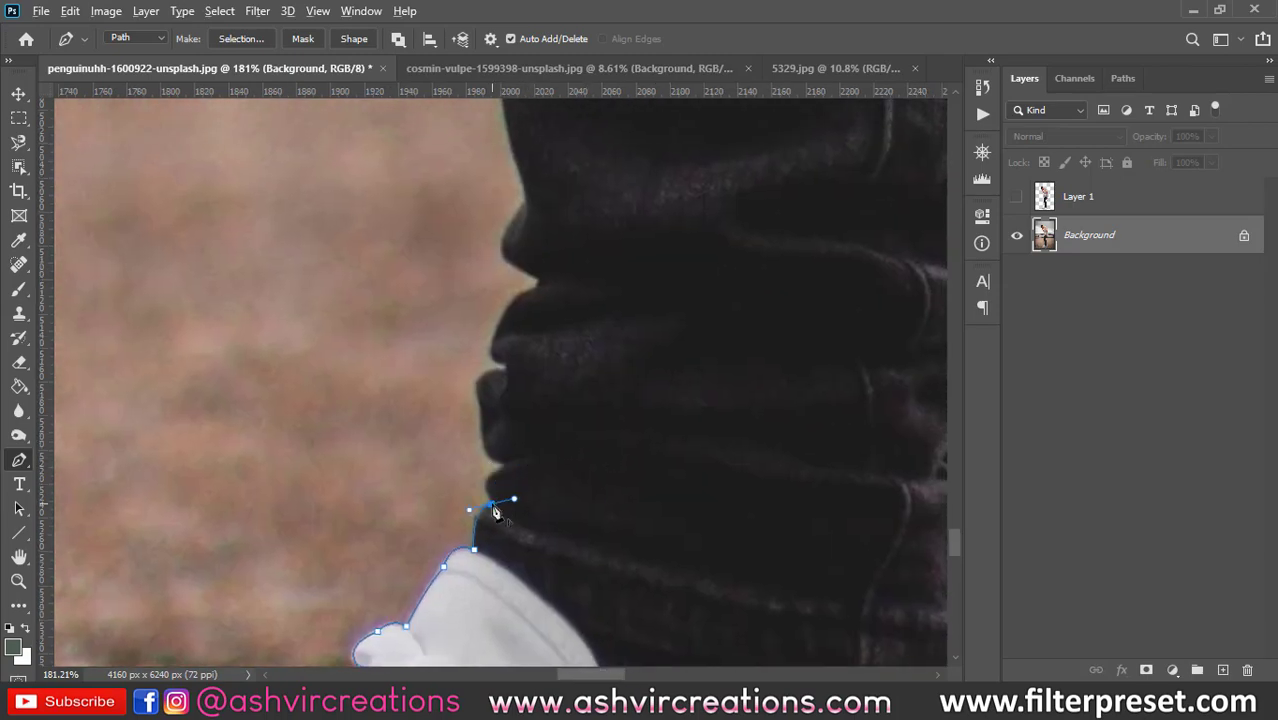
drag(500, 467, 530, 463)
alt+click(502, 468)
drag(481, 412, 489, 371)
drag(493, 369, 582, 347)
Follow the upper trouser folds with curved anchors up to where the shin's straighter edge begins.
drag(580, 350, 611, 198)
drag(663, 237, 632, 312)
drag(588, 311, 485, 291)
mouse_move(489, 362)
mouse_down()
mouse_move(515, 378)
mouse_move(504, 366)
mouse_up()
drag(504, 313, 503, 343)
drag(537, 294, 582, 245)
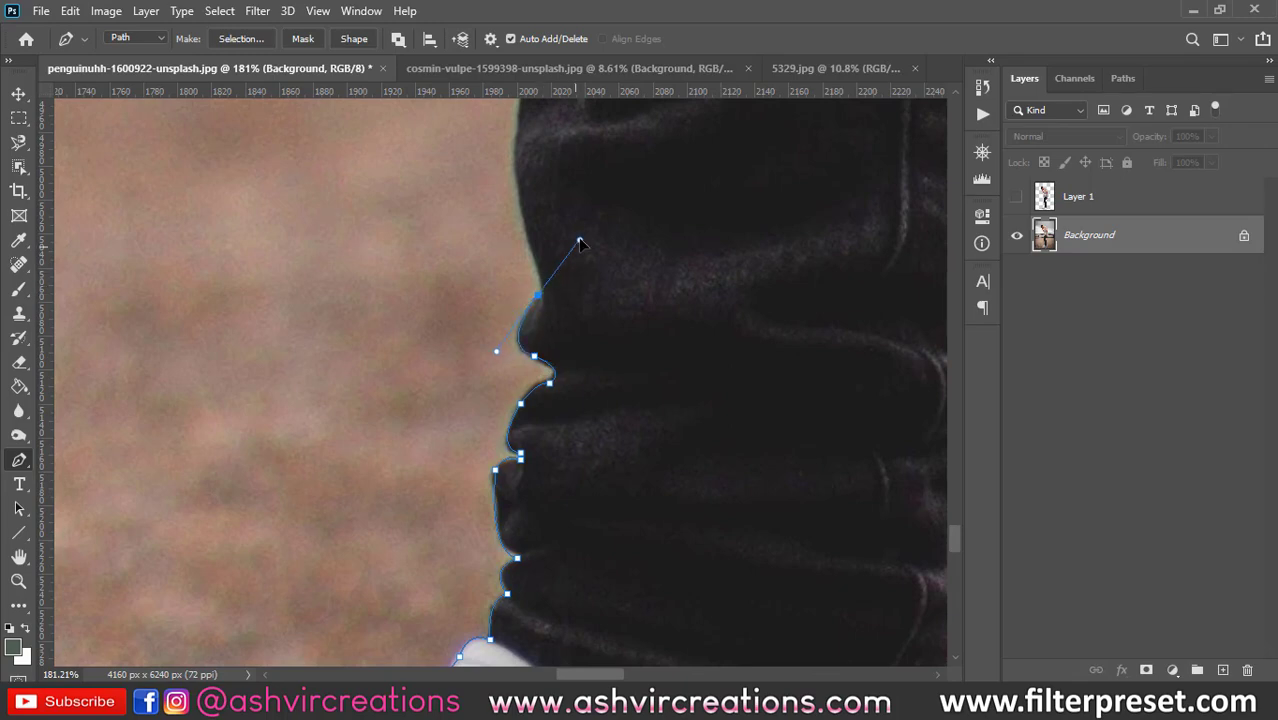
click(539, 298)
Continue the path from the trouser folds up the lower shin with curved anchors, removing outgoing handles where the outline changes direction.
scroll(540, 303, down, 3)
scroll(530, 330, up, 2)
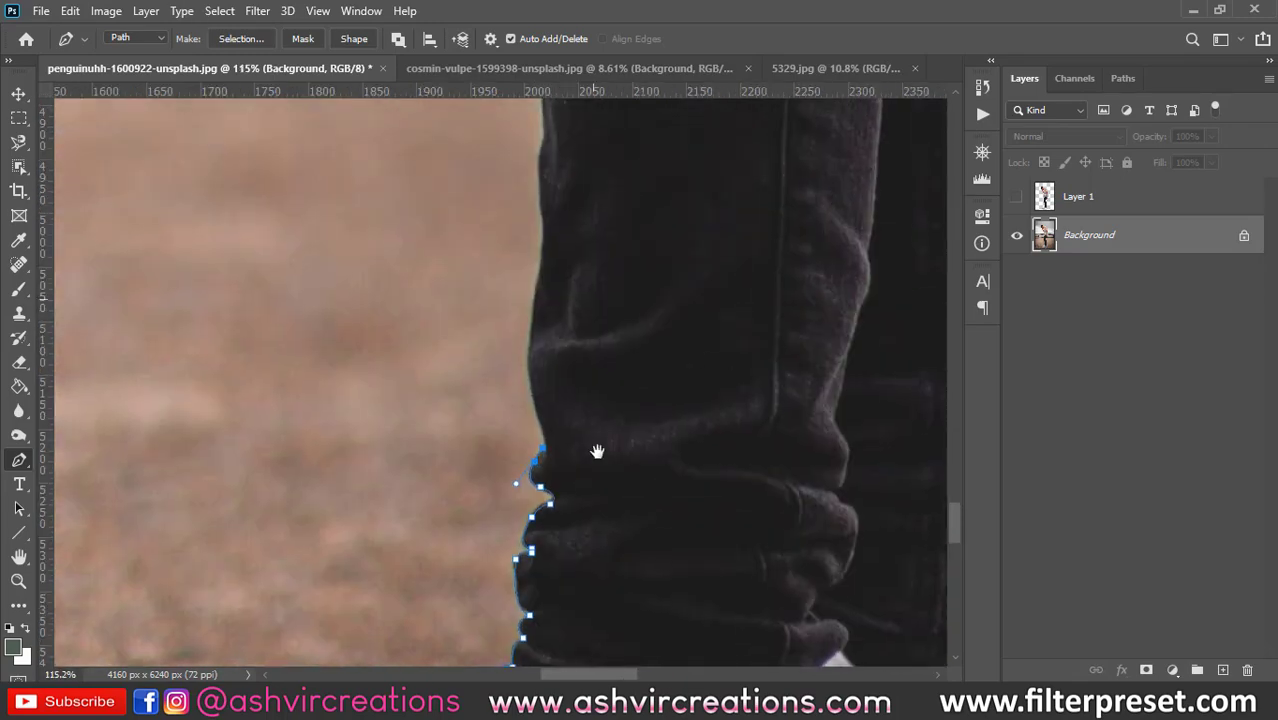
drag(523, 357, 521, 352)
click(534, 380)
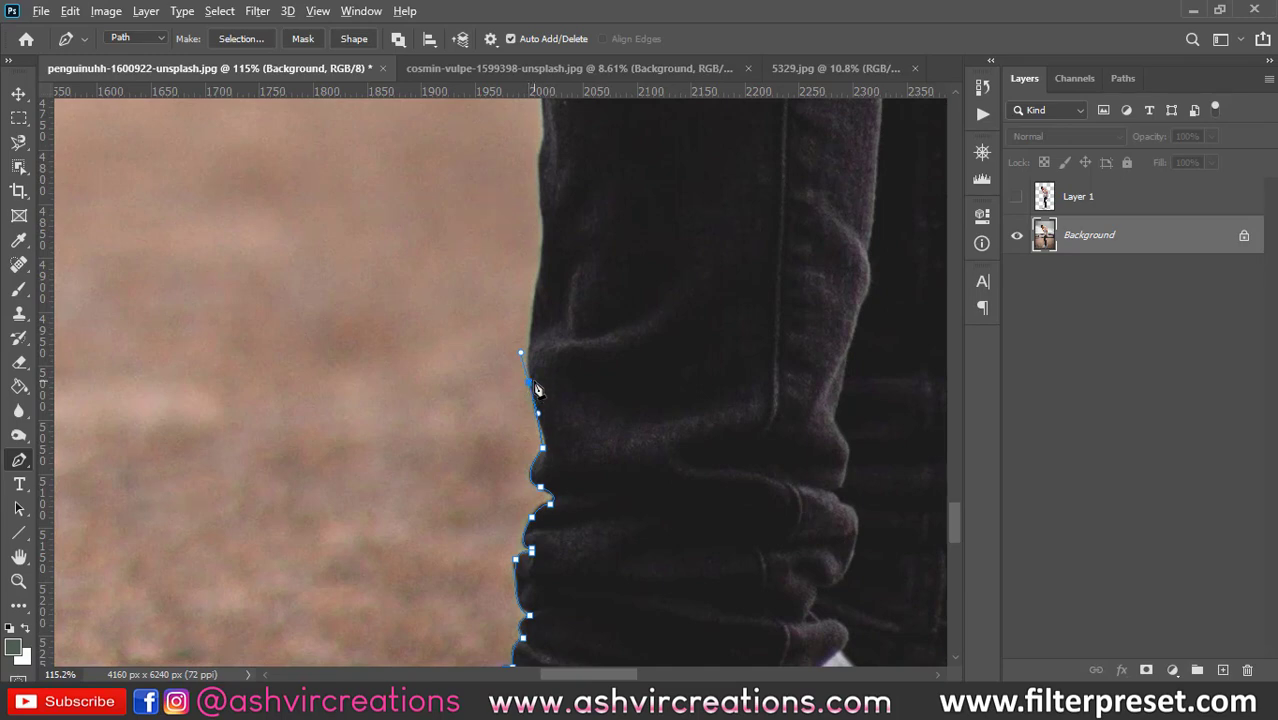
click(530, 382)
drag(540, 267, 556, 177)
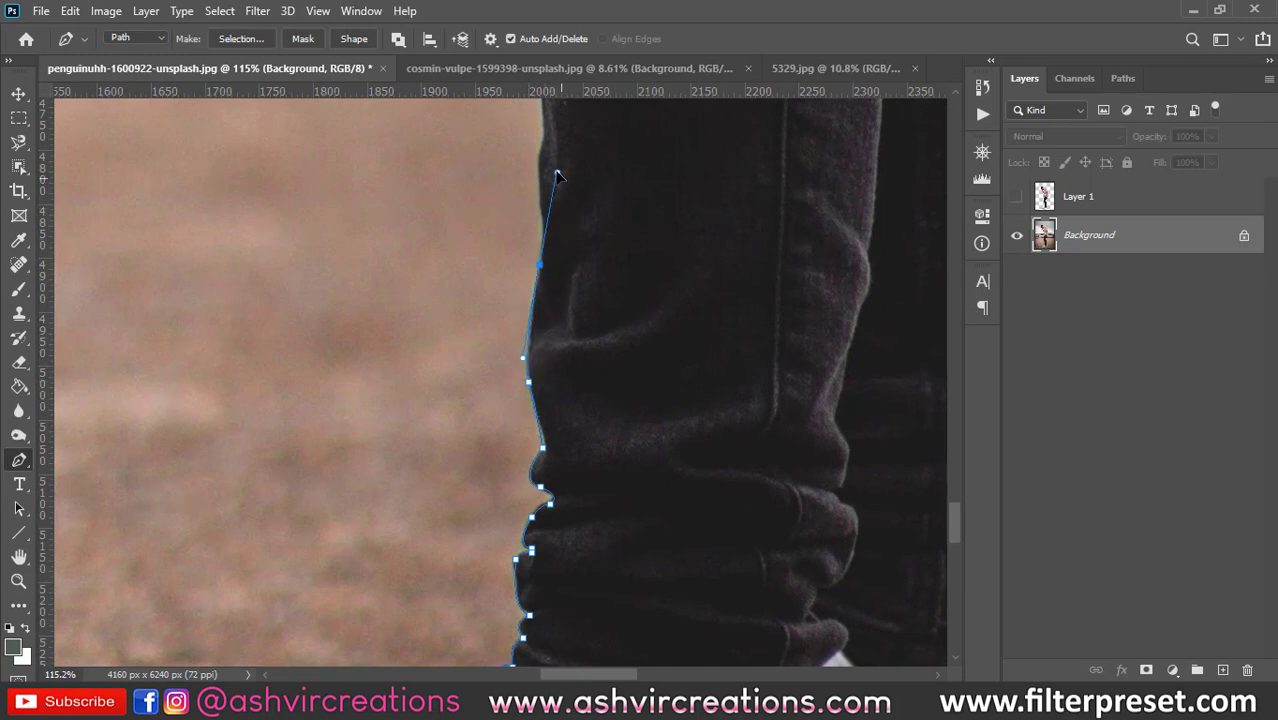
click(540, 266)
Trace the path along the front edge of the shin up to just below the knee folds.
scroll(560, 320, up, 5)
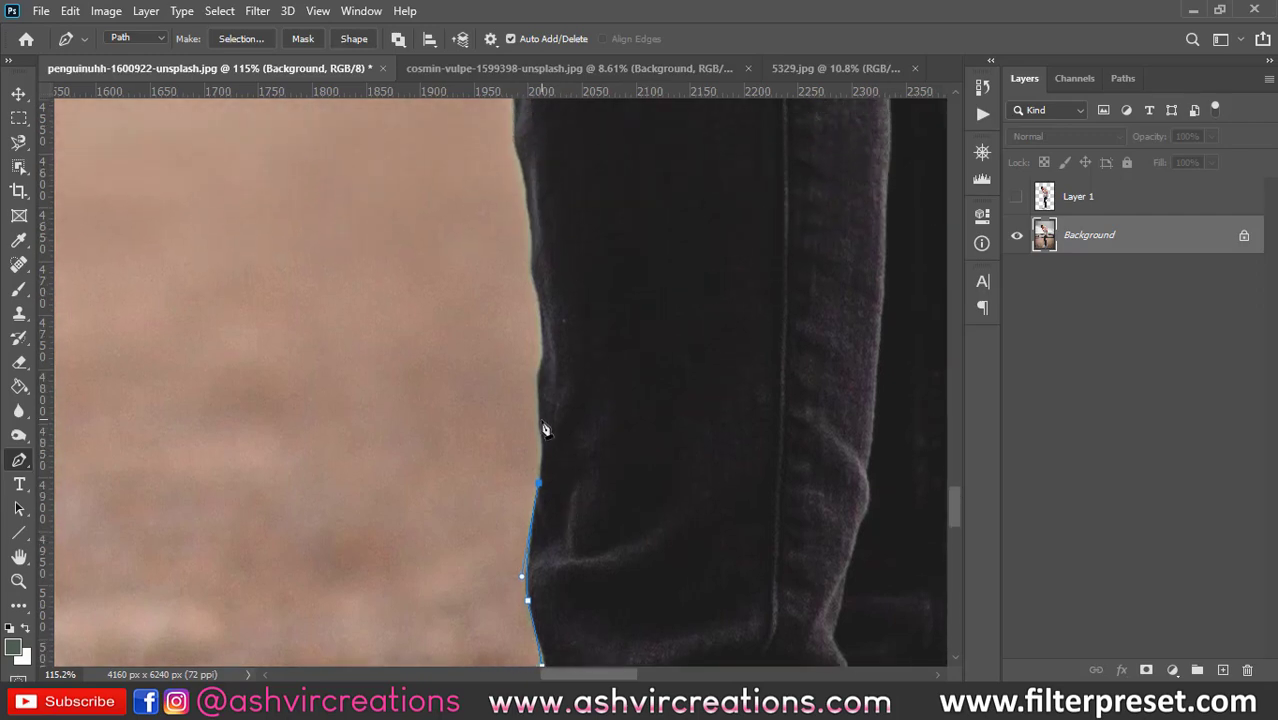
drag(540, 426, 535, 406)
click(540, 426)
drag(557, 344, 585, 502)
click(582, 490)
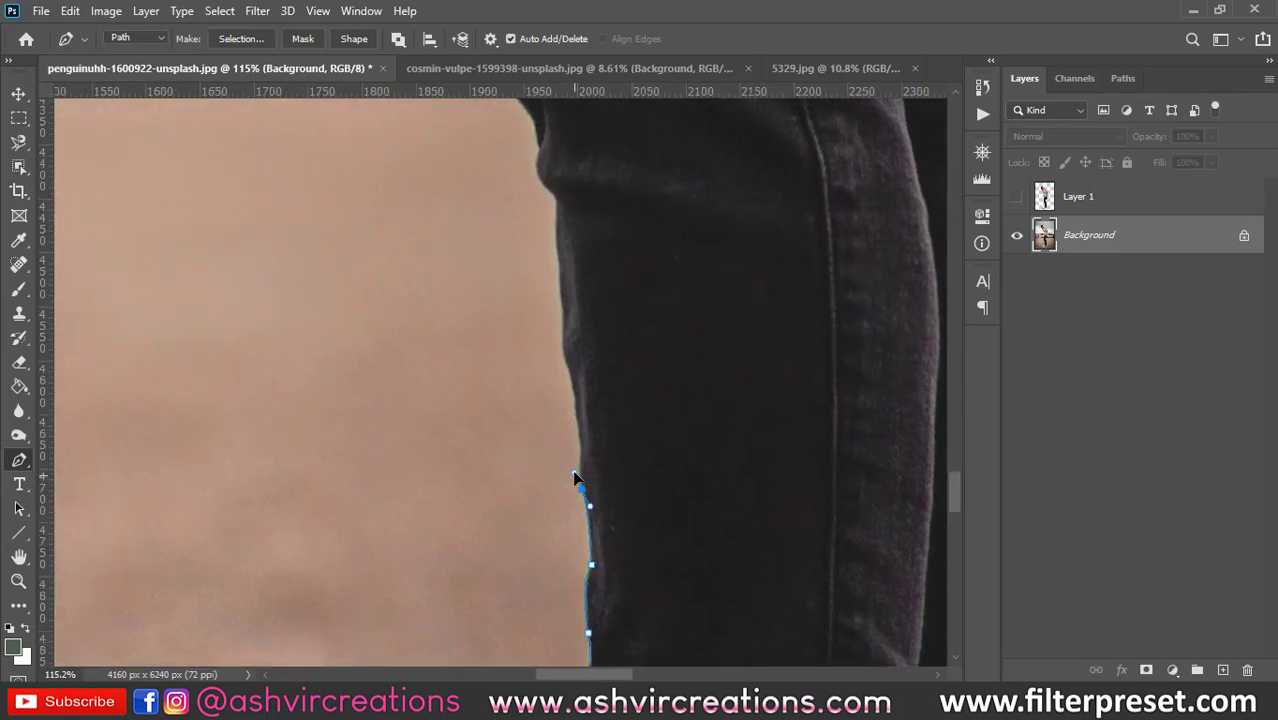
drag(576, 467, 588, 434)
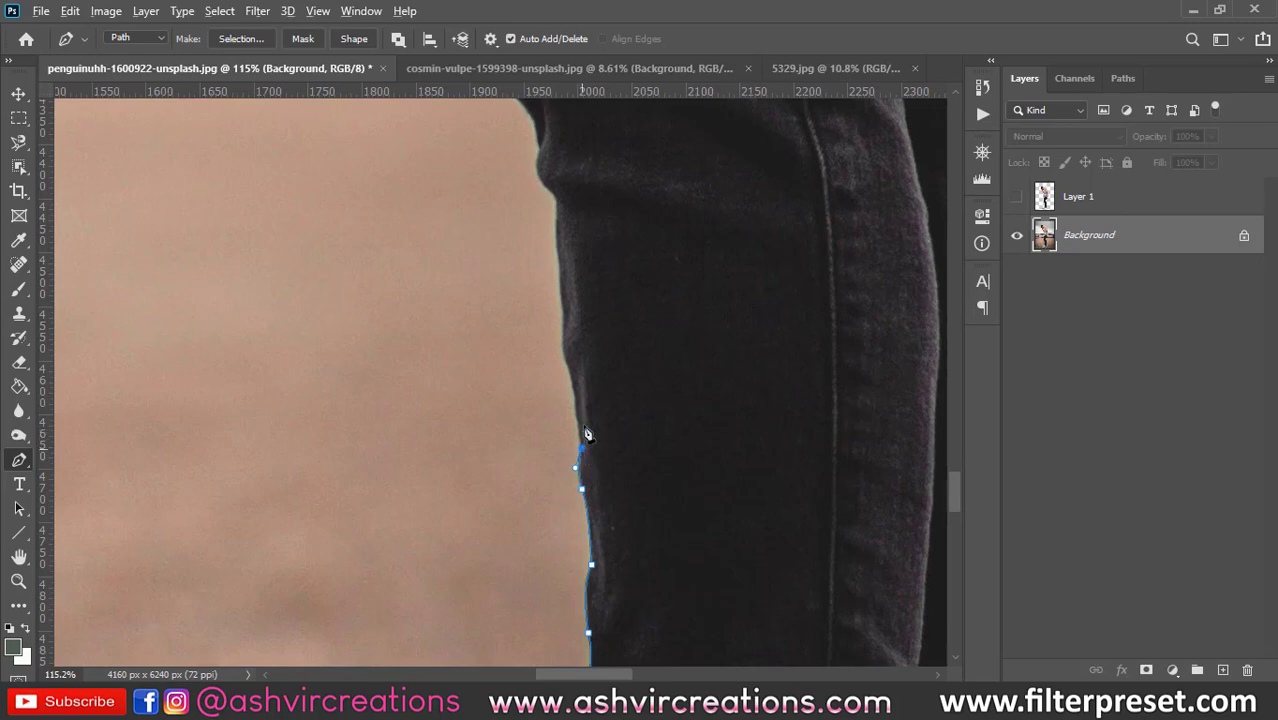
click(569, 380)
drag(602, 302, 628, 456)
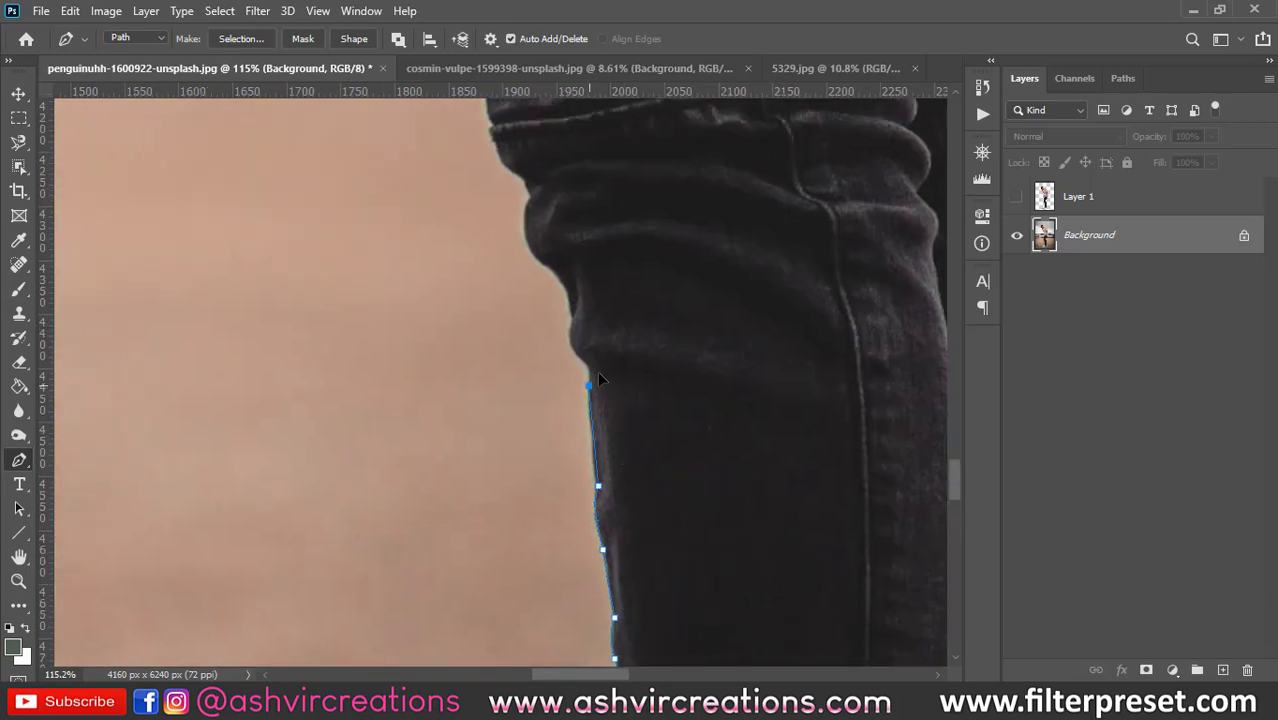
Curve the path around the trouser folds beneath the knee, dropping the outgoing handle at the last anchor.
drag(590, 385, 558, 350)
click(572, 317)
drag(600, 300, 546, 368)
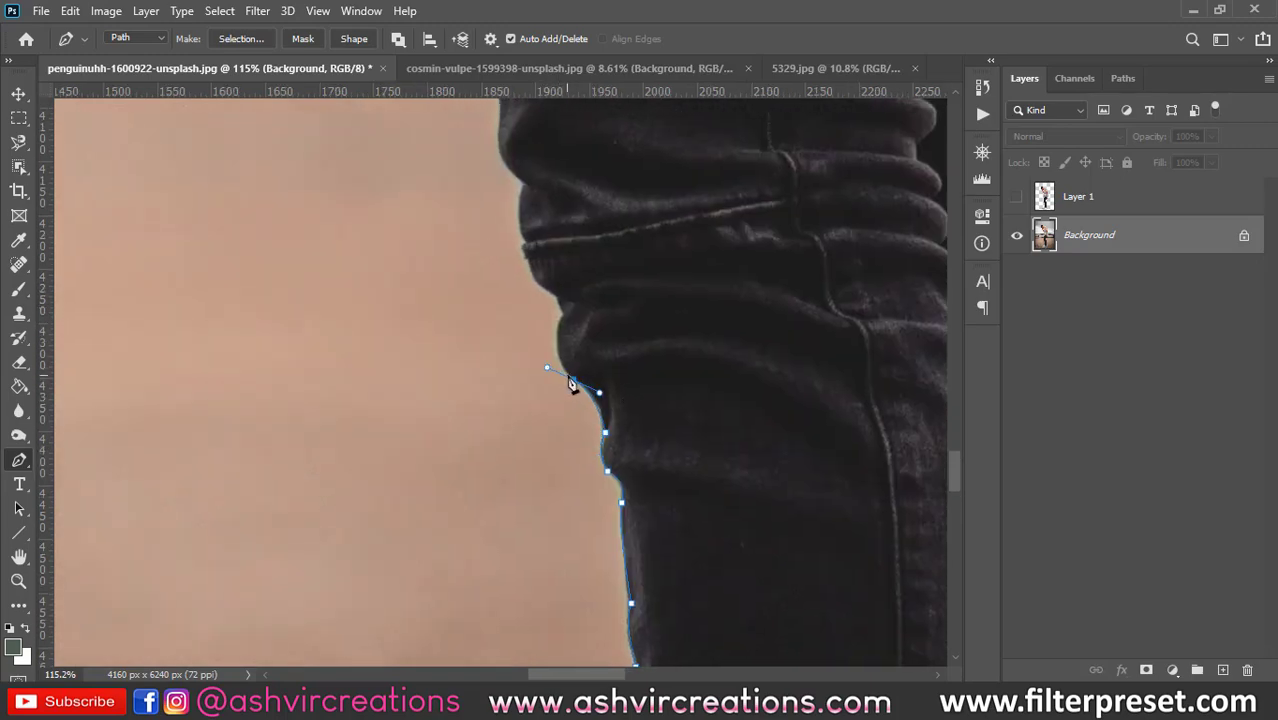
drag(560, 316, 578, 298)
alt+click(562, 318)
scroll(565, 325, down, 3)
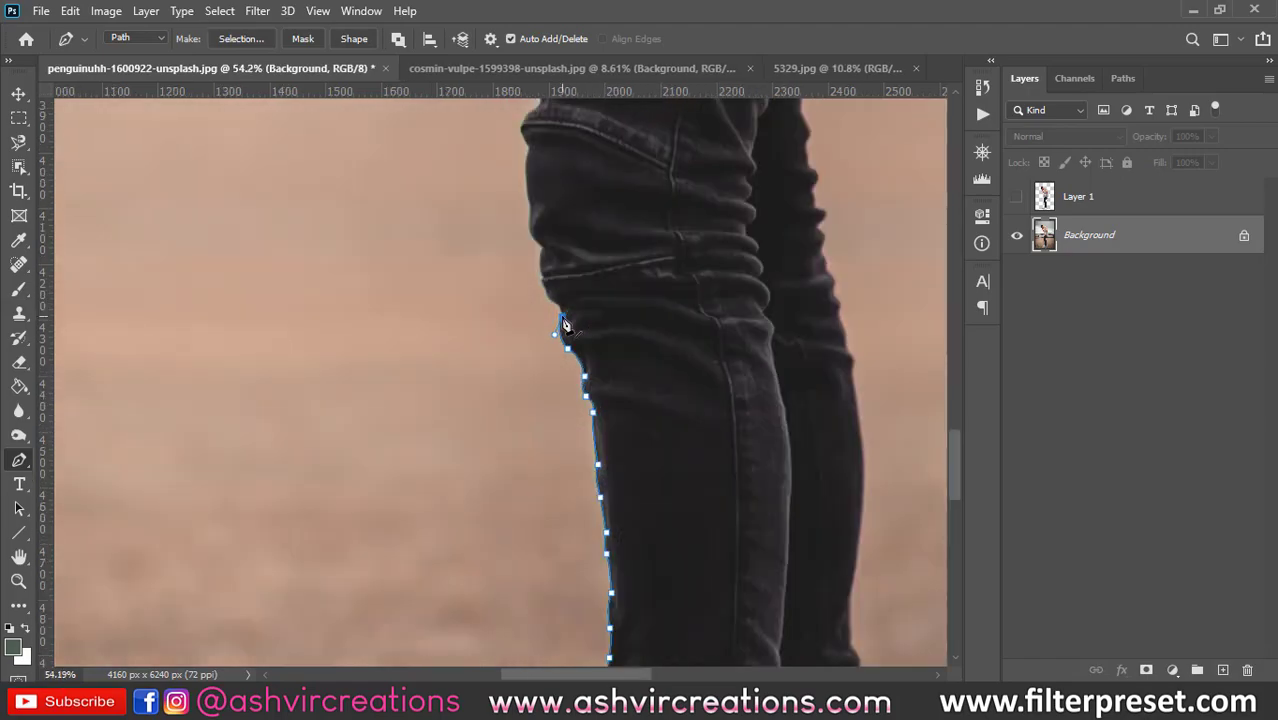
Run the path straight across the leg below the knee and down inside the trouser leg to the ankle.
scroll(565, 325, down, 3)
scroll(570, 300, up, 1)
scroll(585, 215, down, 2)
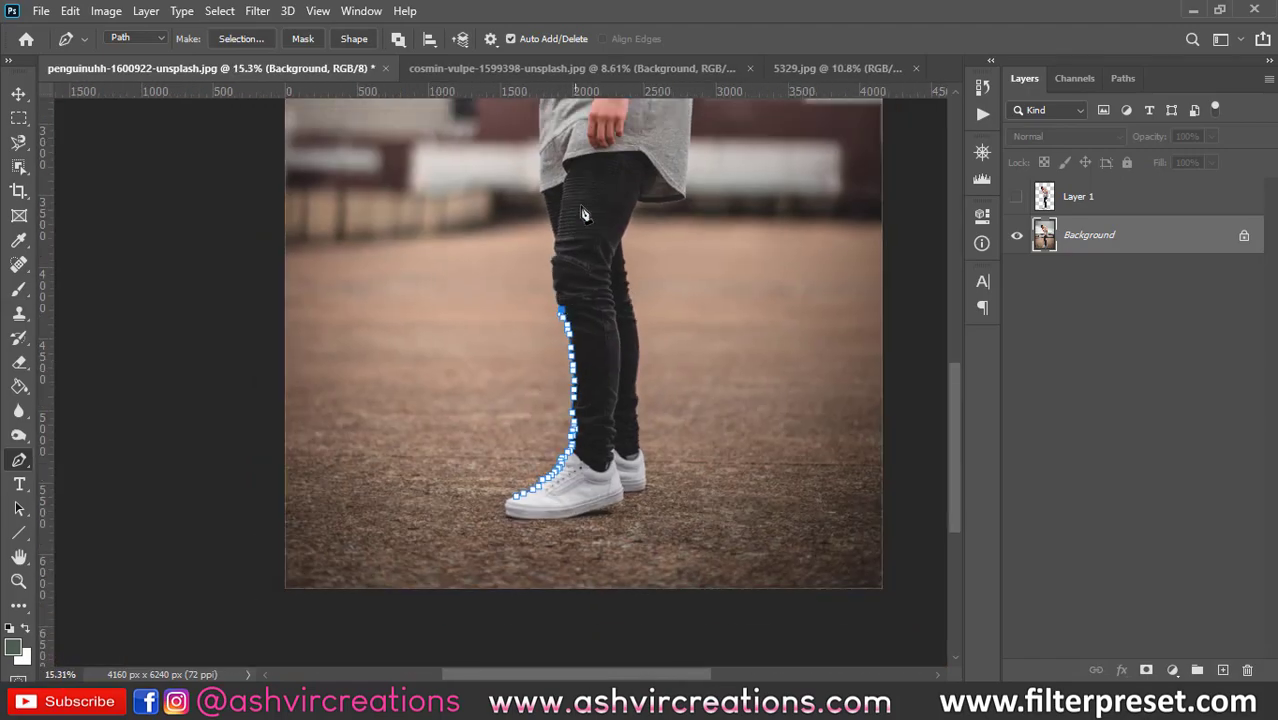
scroll(585, 215, down, 3)
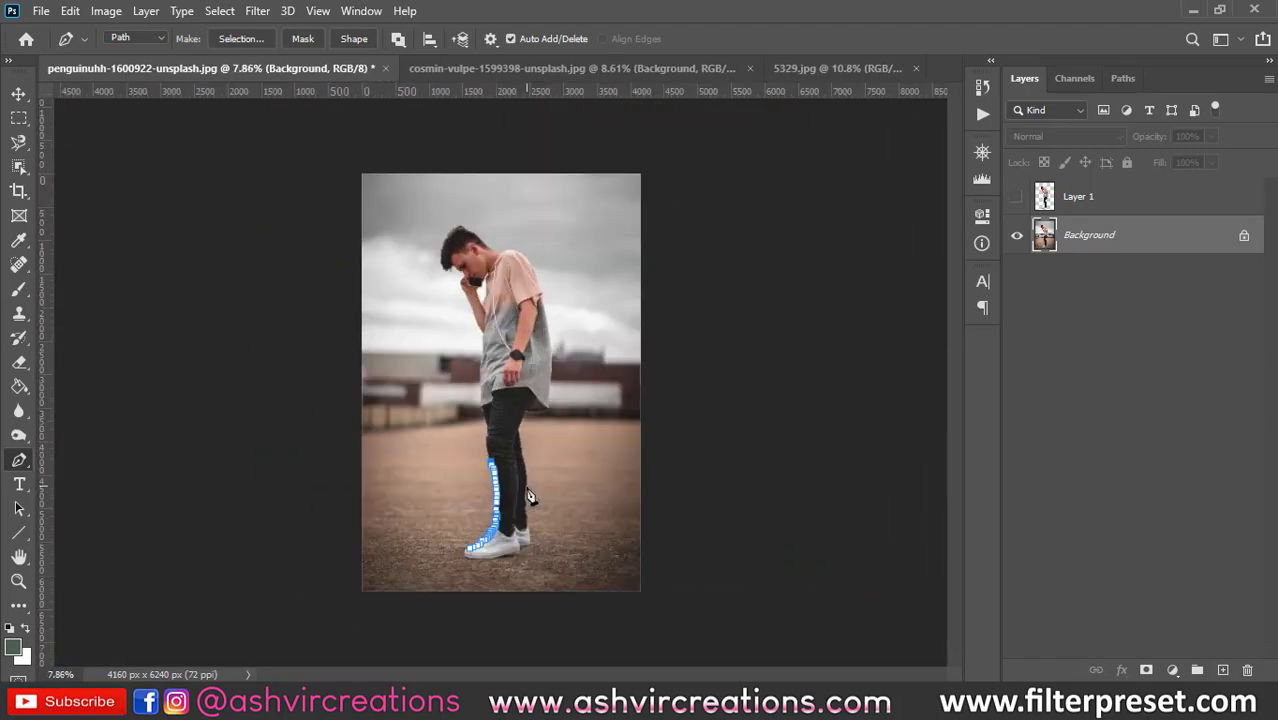
scroll(530, 497, up, 3)
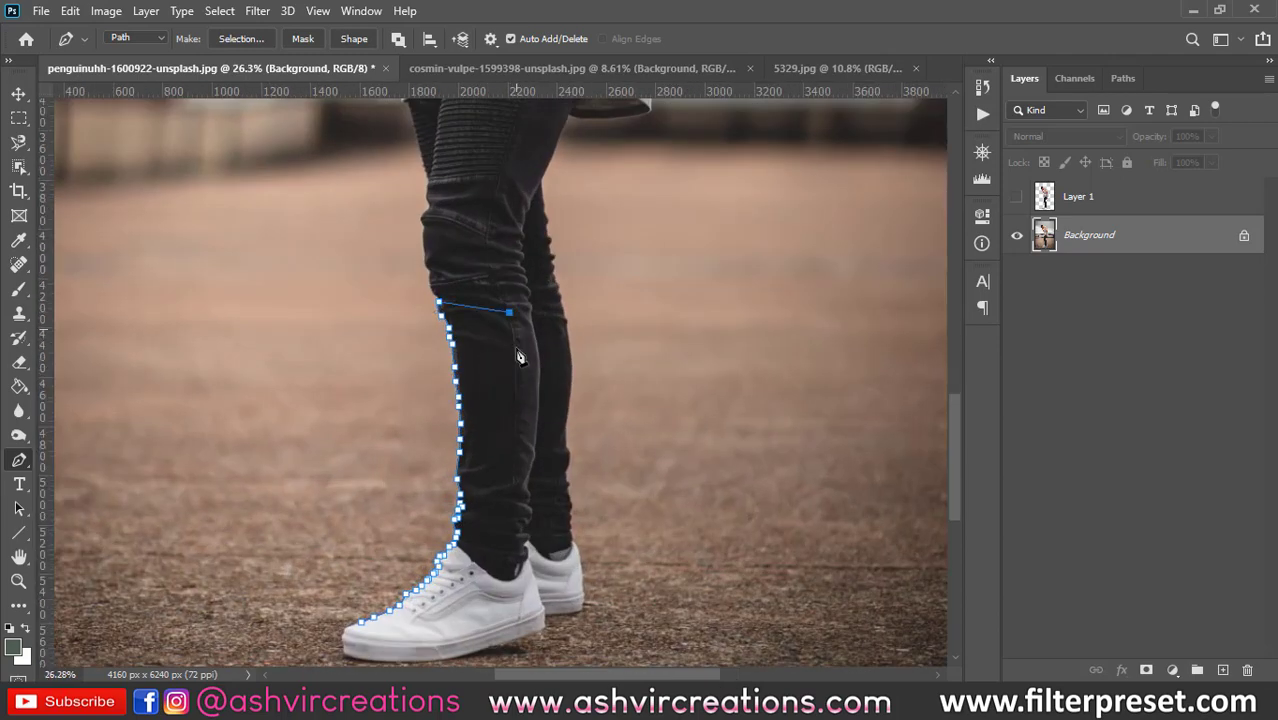
click(522, 402)
click(515, 507)
click(511, 564)
drag(441, 636, 528, 470)
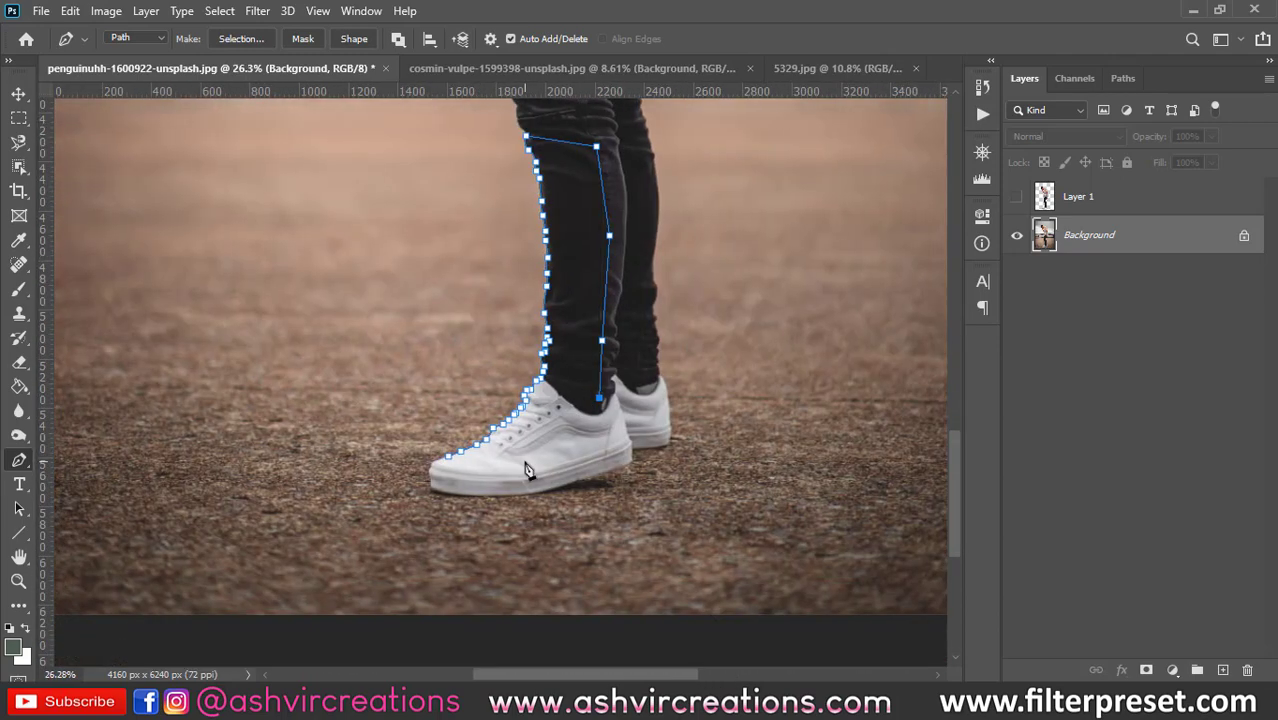
Extend the path with straight segments from the ankle diagonally across the front shoe to the sole near the toe.
scroll(528, 470, up, 2)
click(508, 470)
click(438, 498)
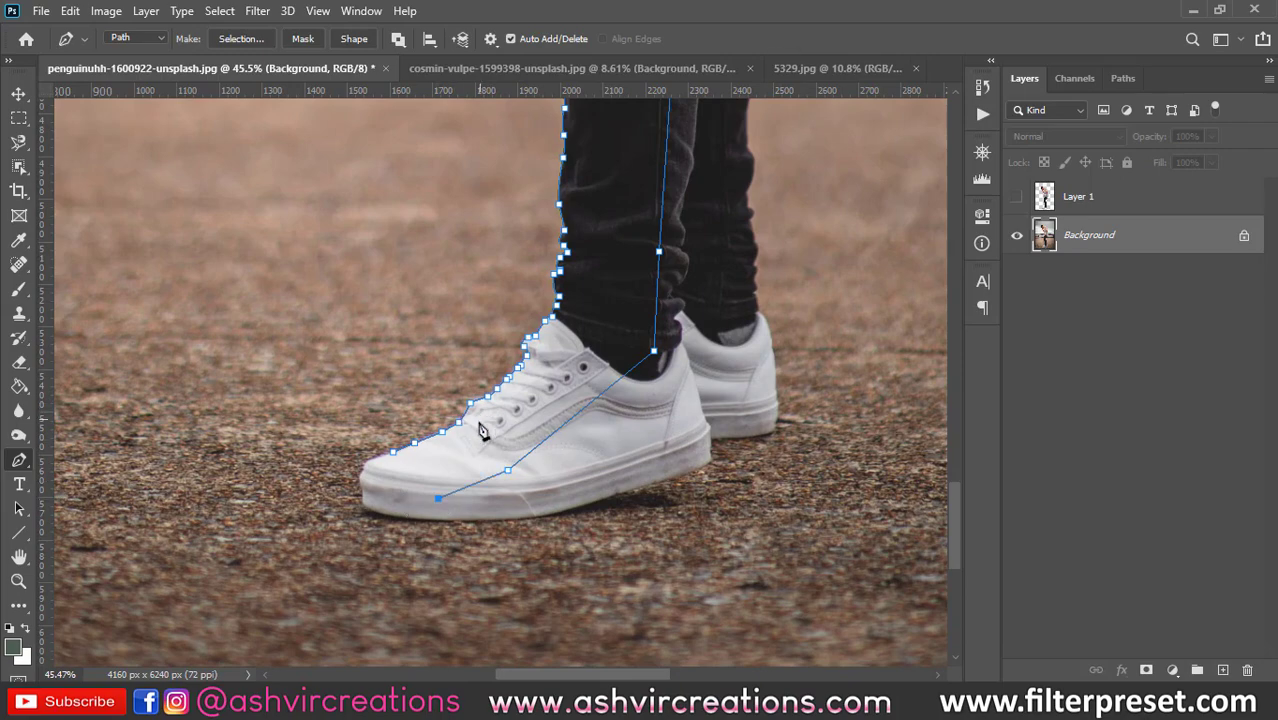
scroll(418, 490, up, 2)
click(374, 519)
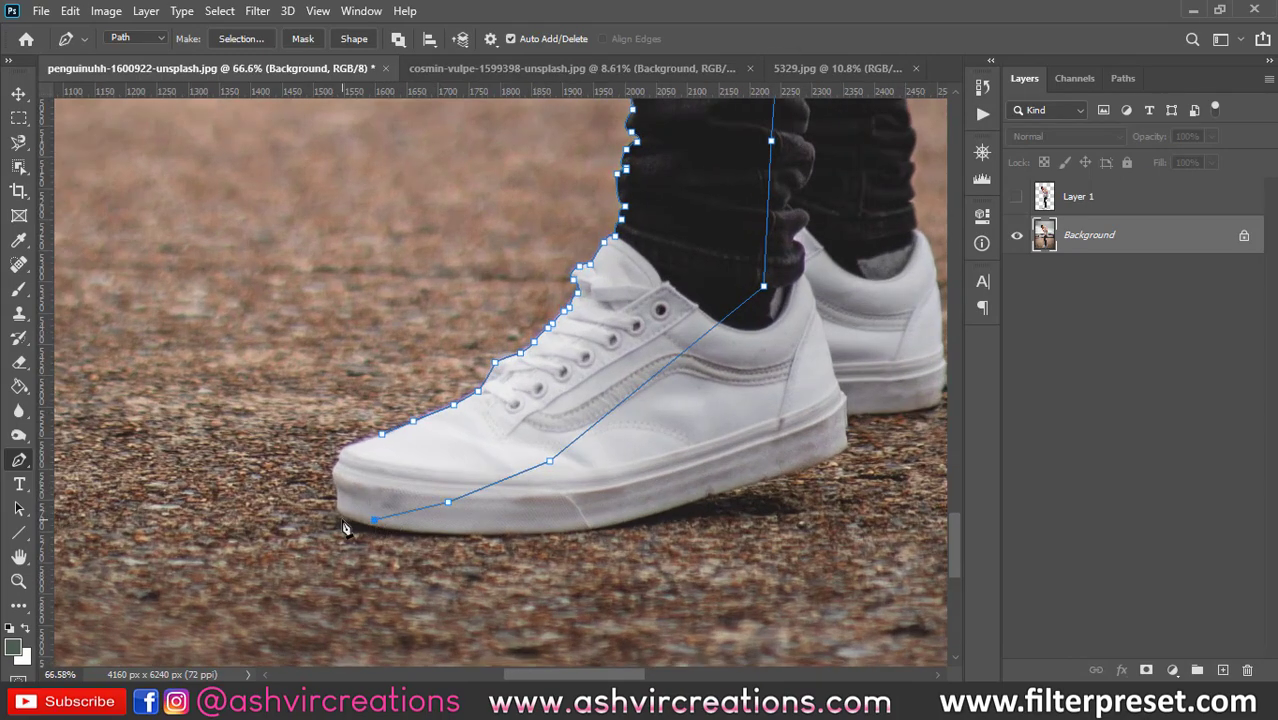
Trace closely spaced anchors around the shoe's toe cap and close the path at its starting anchor.
click(337, 505)
click(334, 494)
click(333, 482)
click(334, 471)
click(340, 462)
click(341, 451)
click(382, 438)
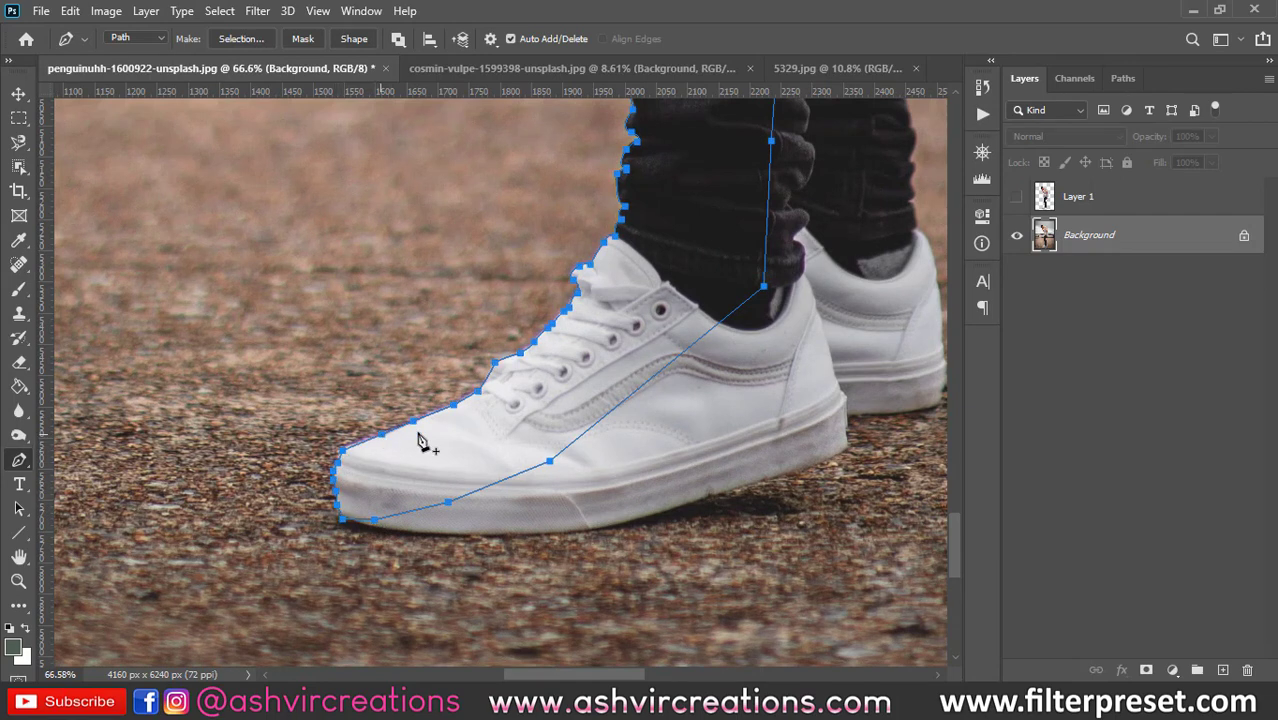
Convert the closed leg path into a new anti-aliased selection with a 0-pixel feather radius, and undo the conversion.
scroll(627, 399, down, 3)
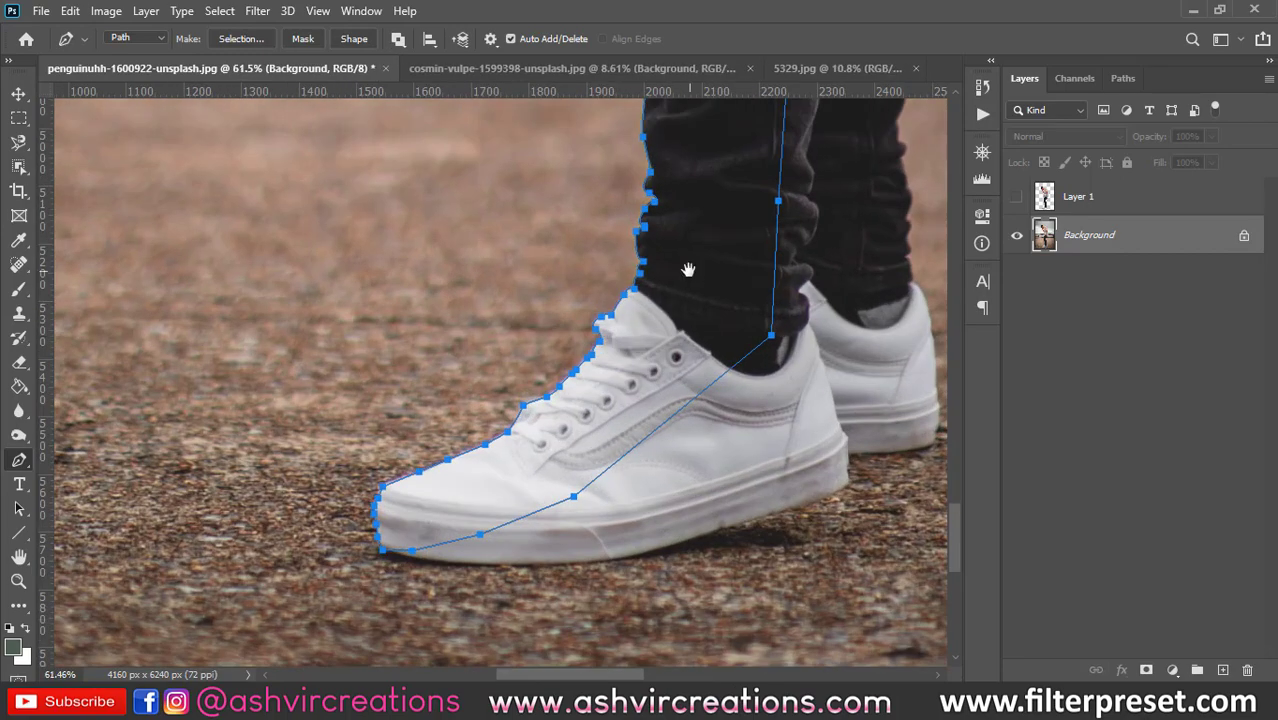
drag(688, 270, 528, 542)
scroll(528, 542, down, 3)
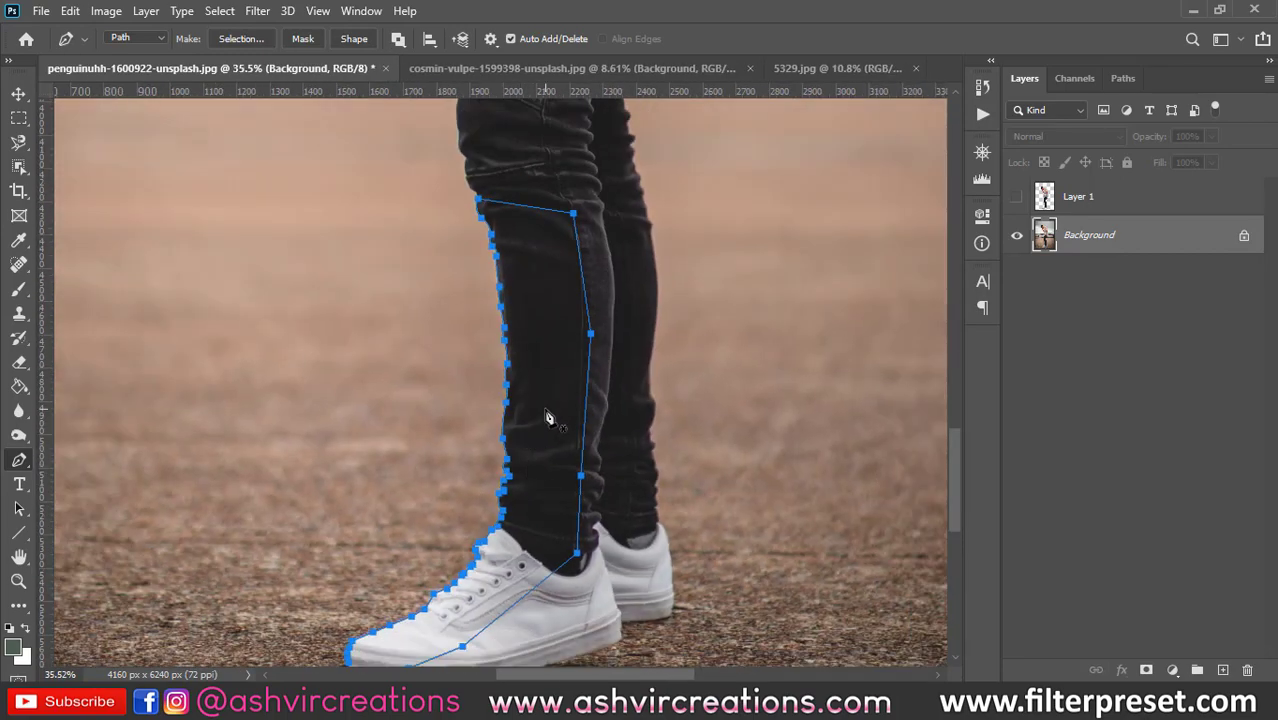
right_click(537, 266)
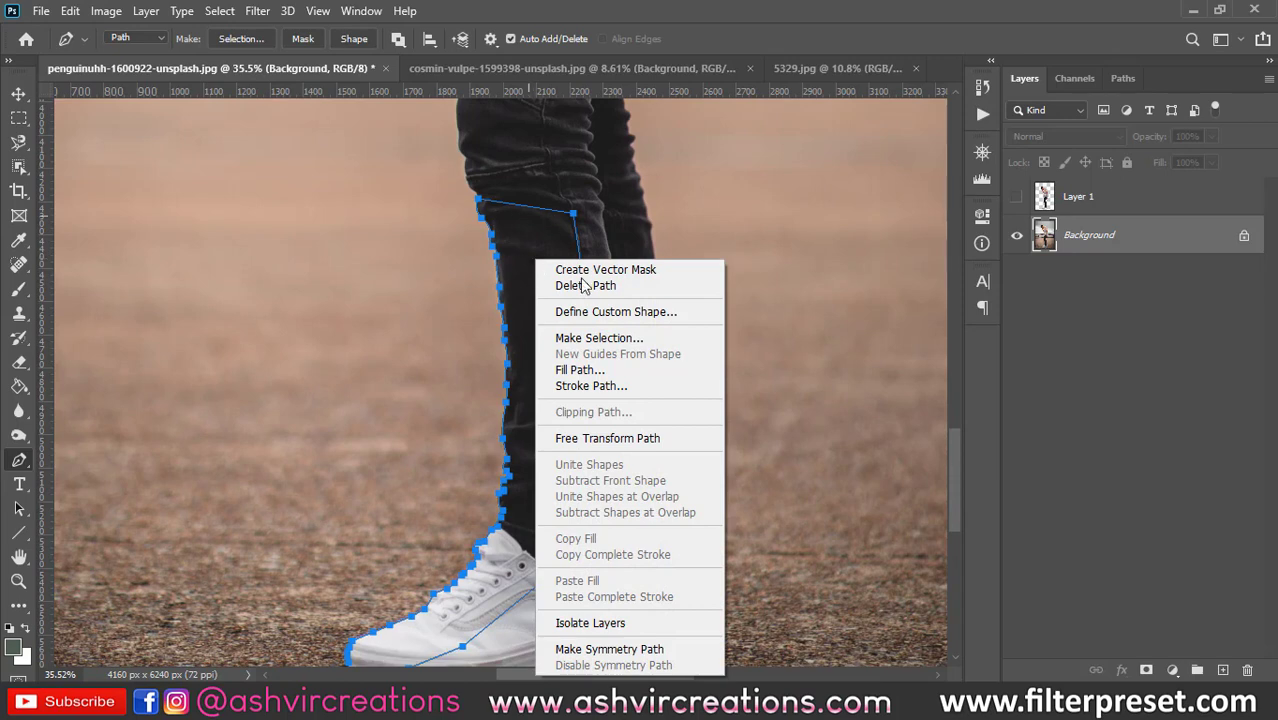
click(613, 340)
drag(687, 125, 866, 135)
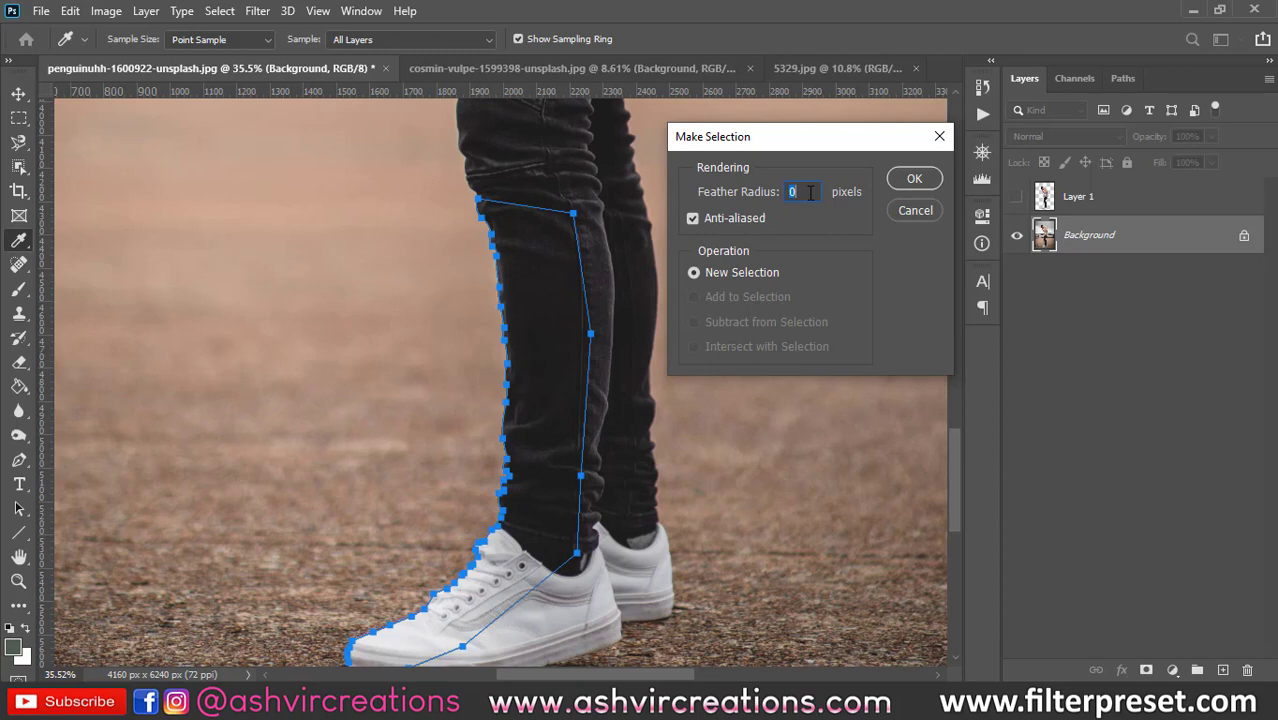
click(914, 178)
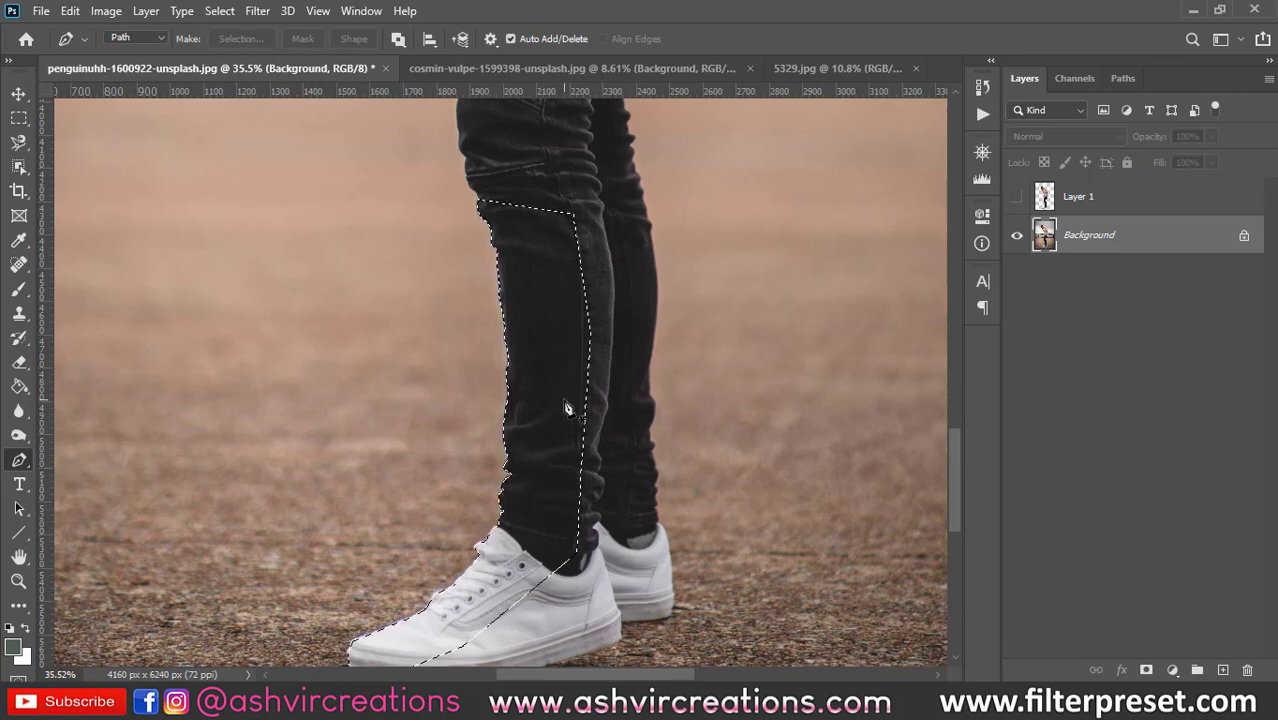
key(ctrl+z)
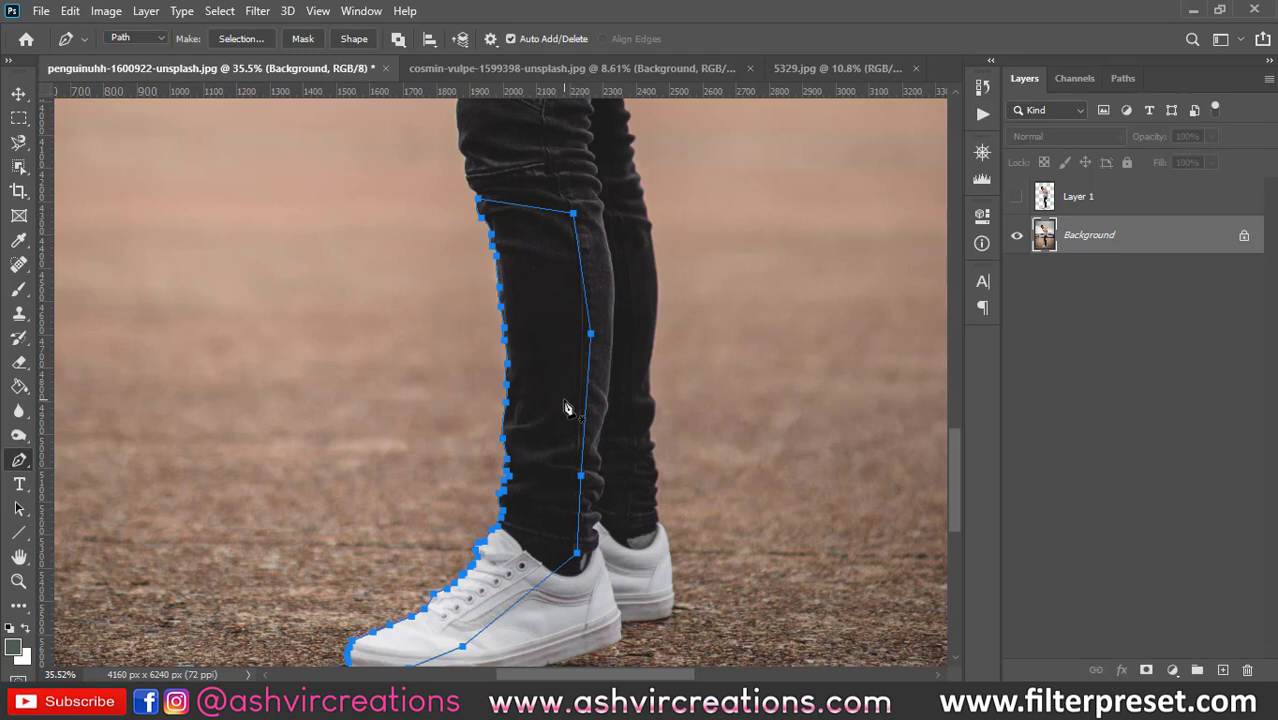
Load the closed leg-and-shoe path directly as a selection without using the Make Selection dialog.
scroll(565, 408, down, 1)
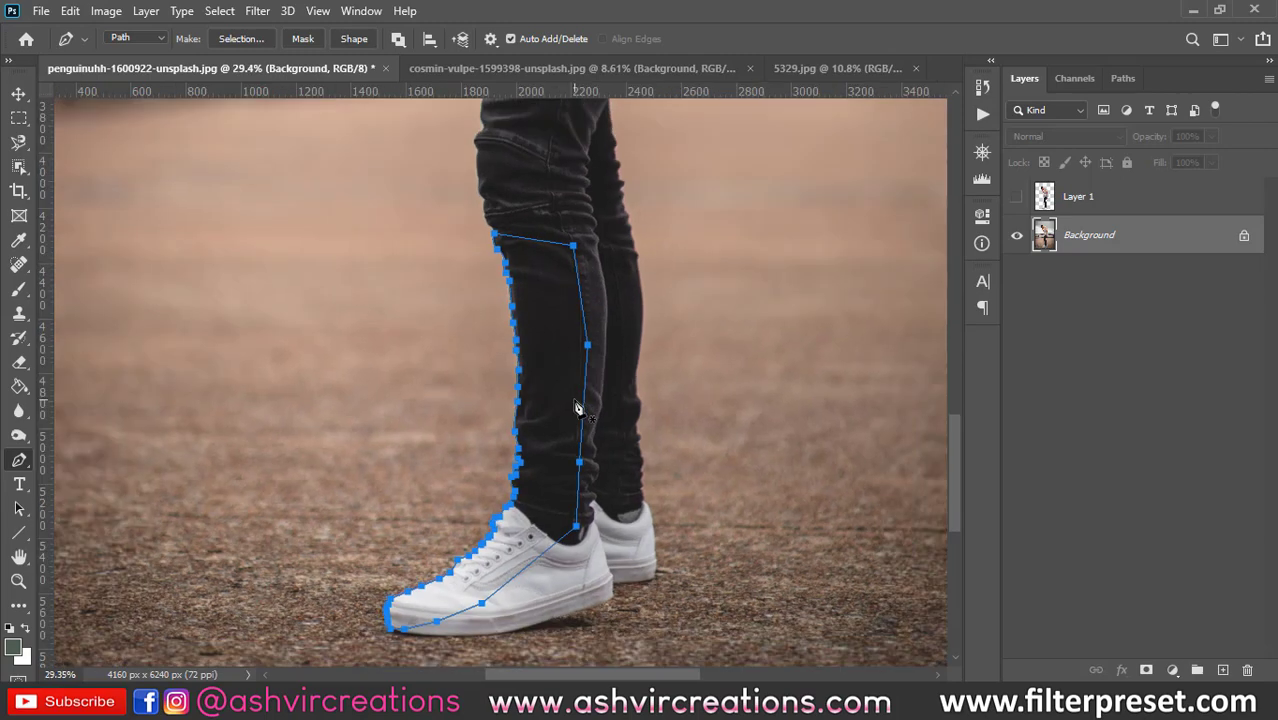
key(ctrl+Return)
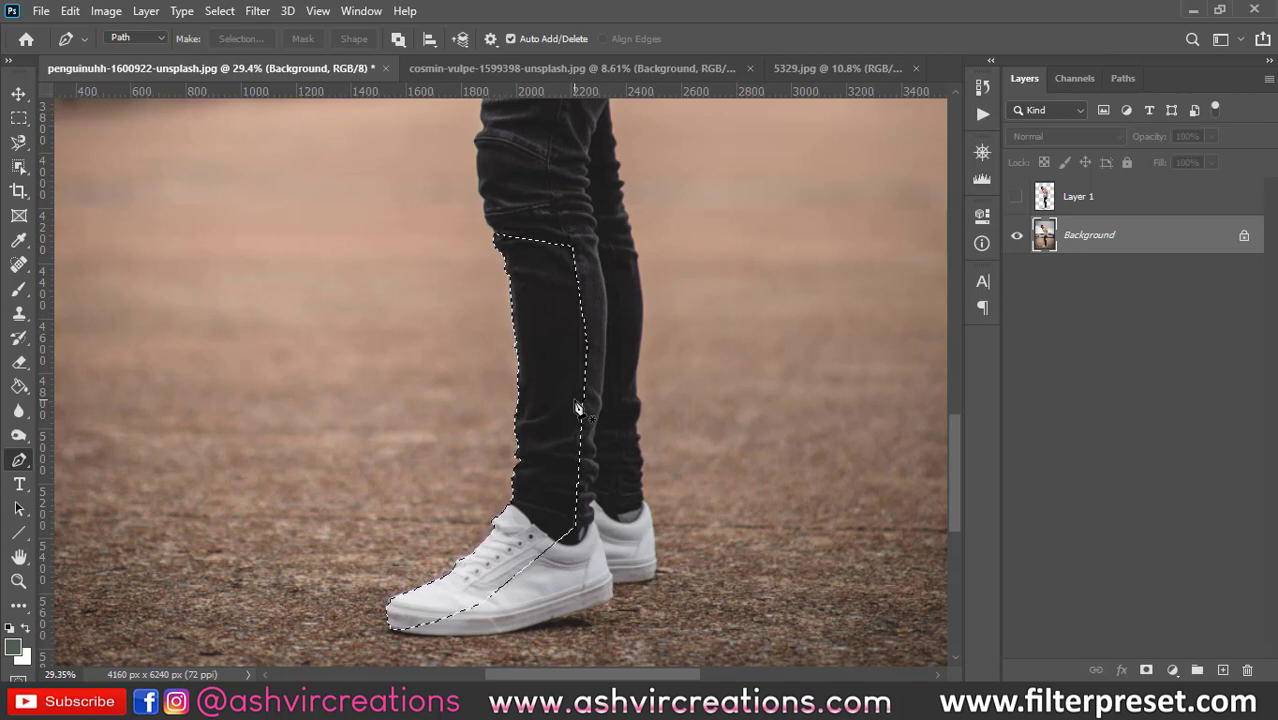
scroll(572, 400, down, 2)
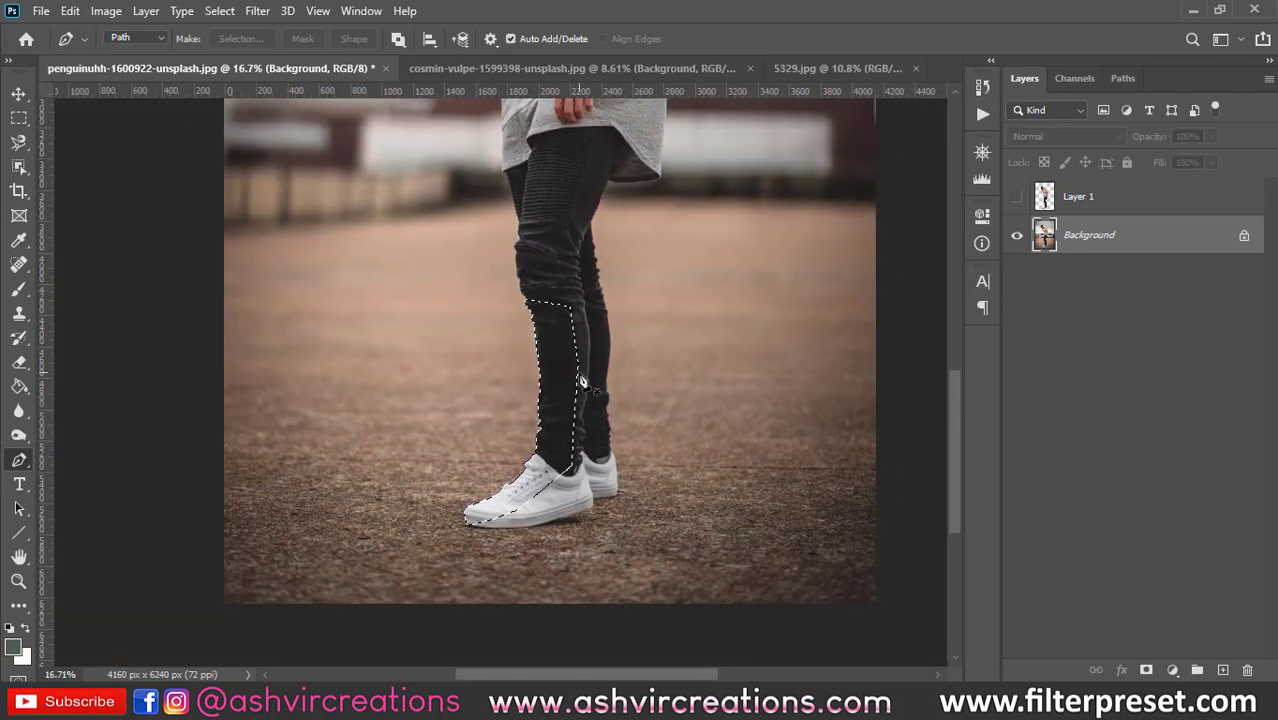
scroll(575, 380, up, 2)
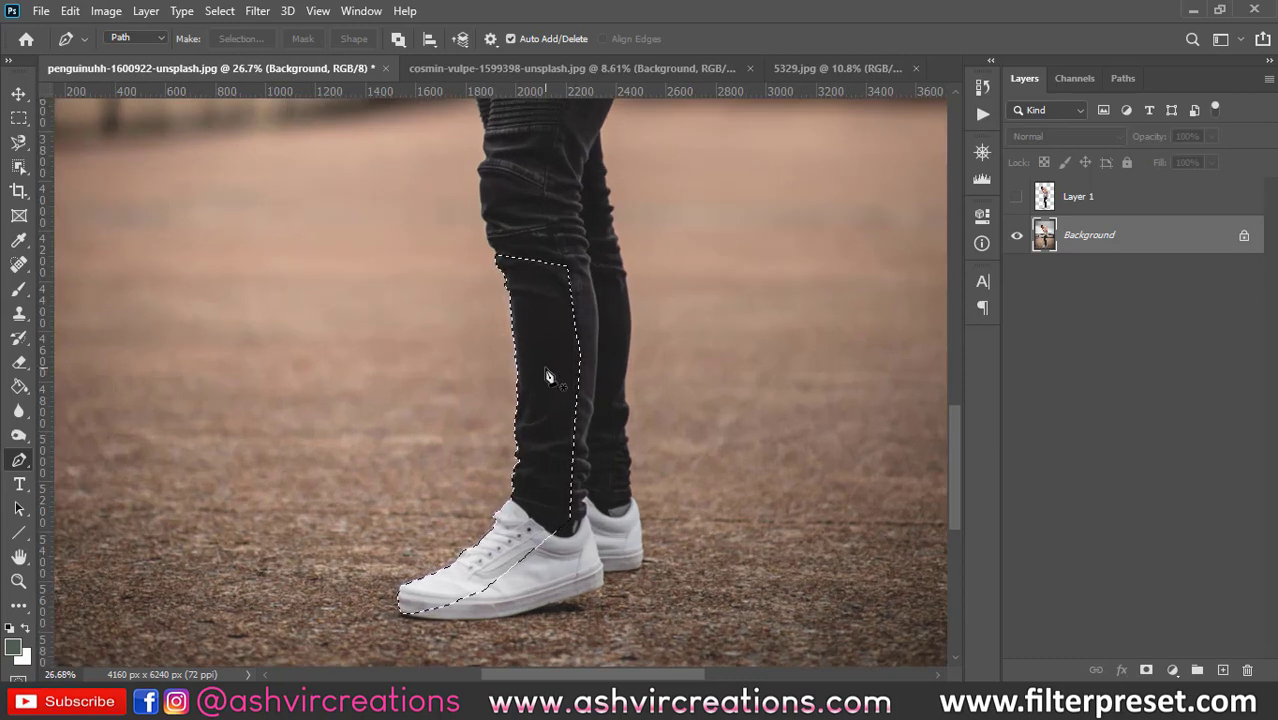
scroll(548, 380, down, 2)
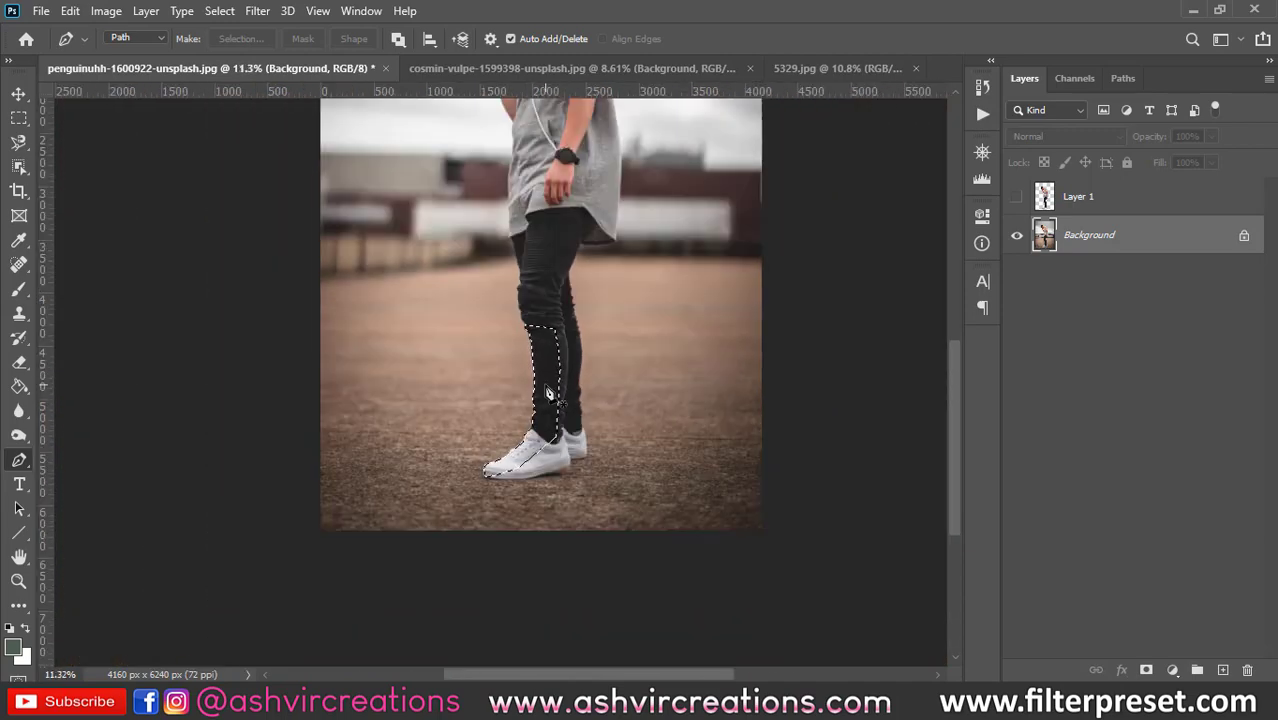
Deselect the leg area, switch to the Move tool and fit the whole photo in the window.
key(ctrl+d)
key(v)
key(ctrl+0)
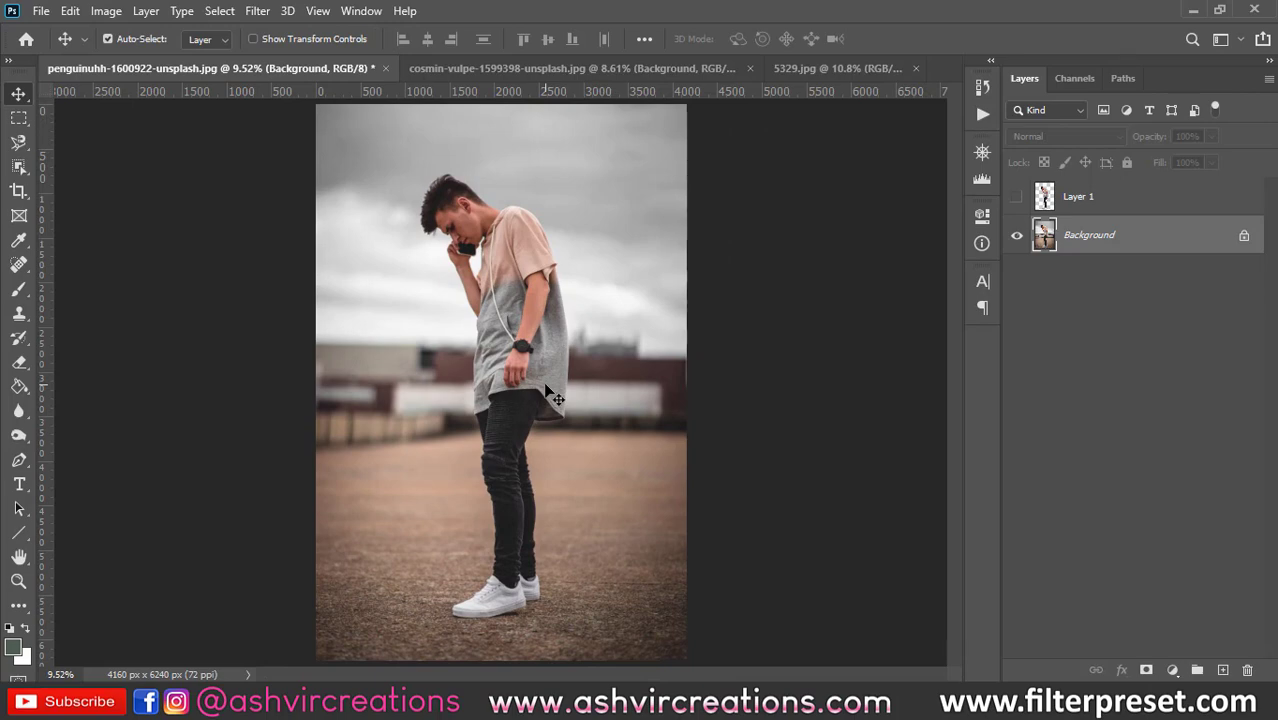
Cycle through the open photos back to the standing man and activate the Magnetic Lasso tool.
key(ctrl+Tab)
key(ctrl+Tab)
key(ctrl+Tab)
click(19, 142)
click(21, 143)
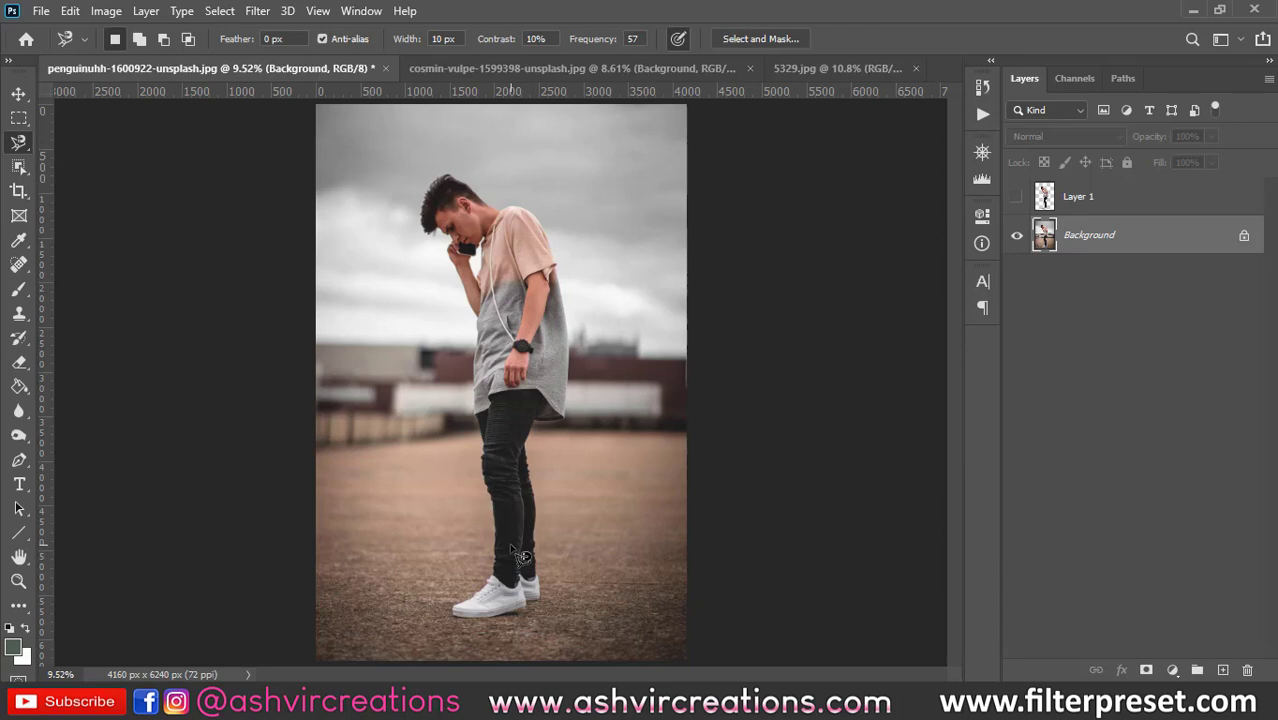
scroll(456, 137, up, 2)
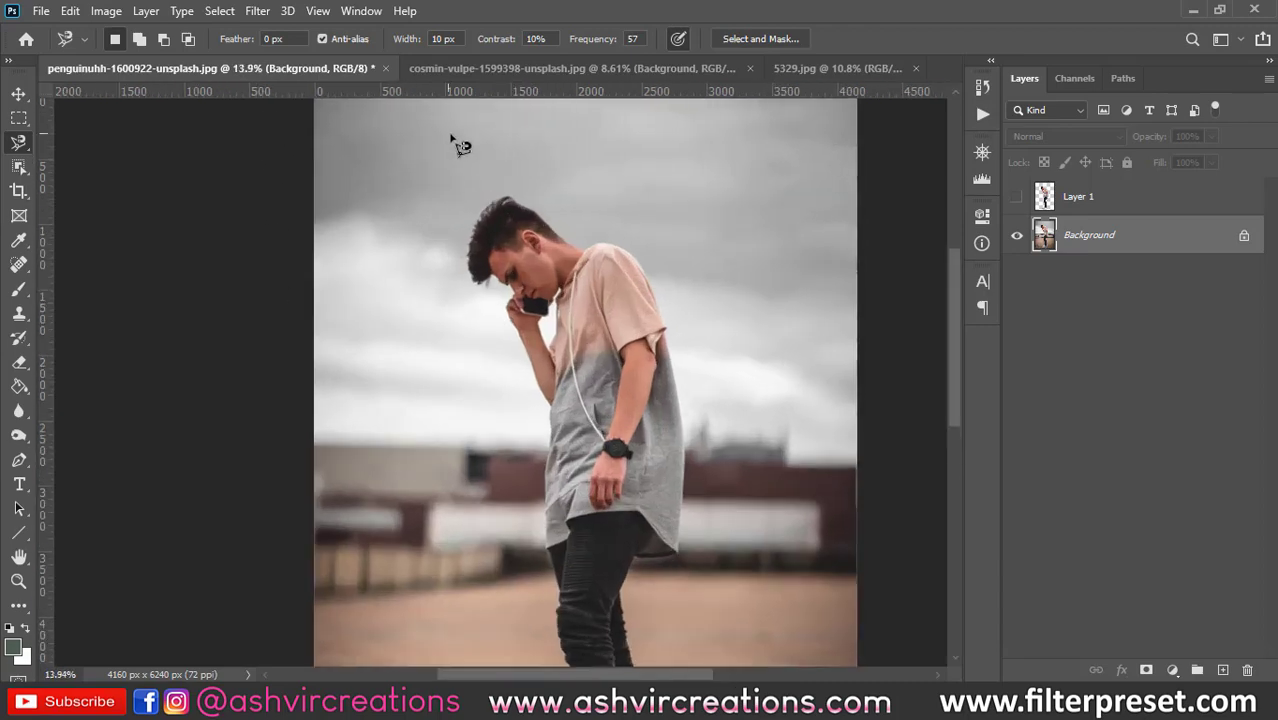
scroll(468, 175, down, 1)
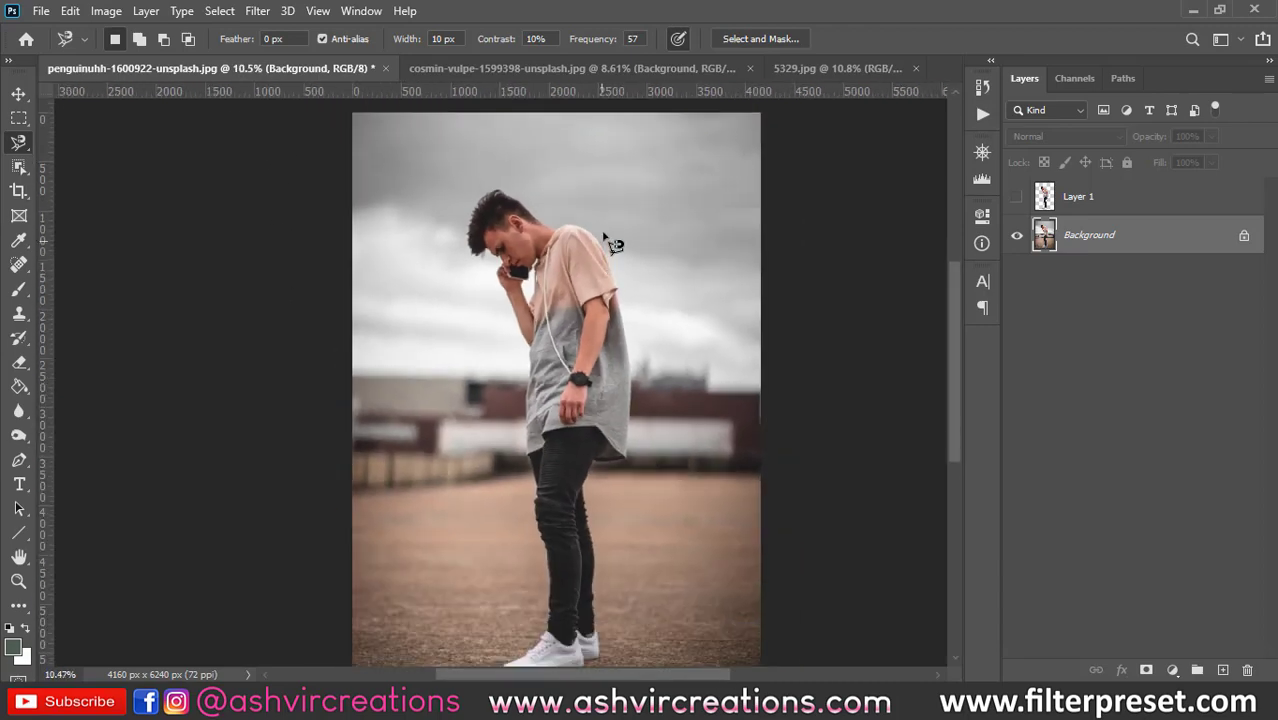
scroll(612, 245, down, 1)
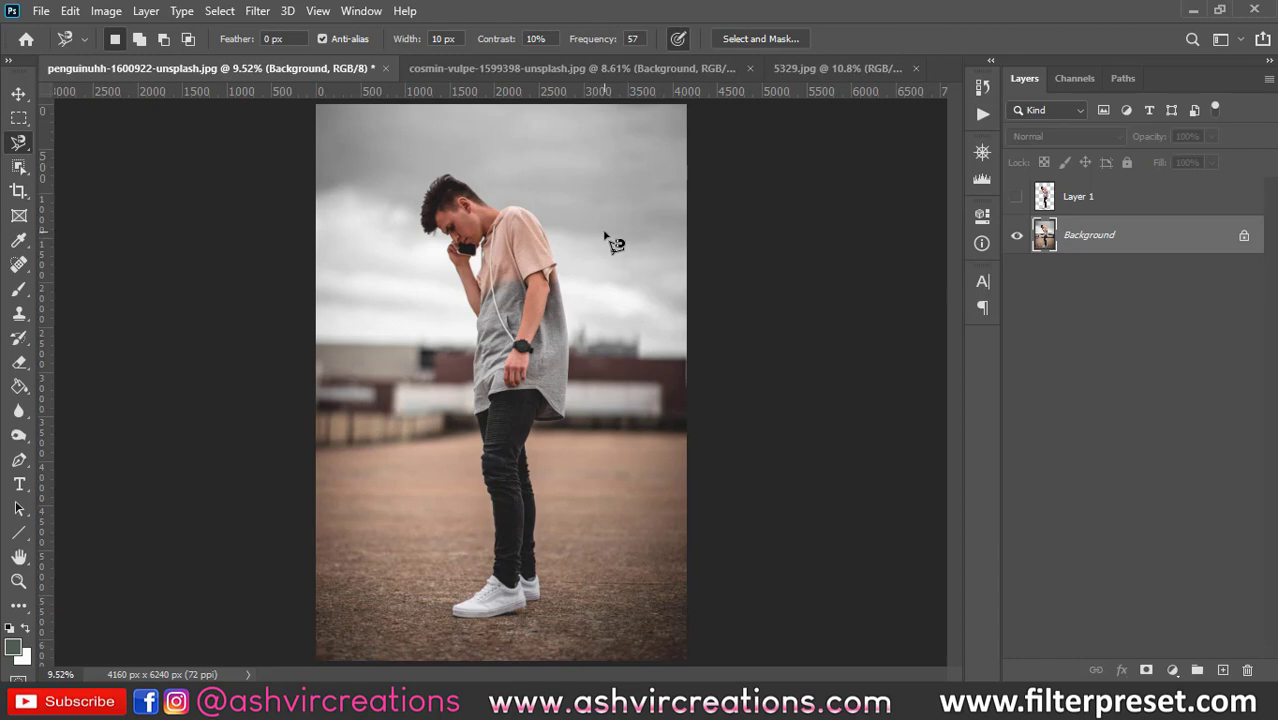